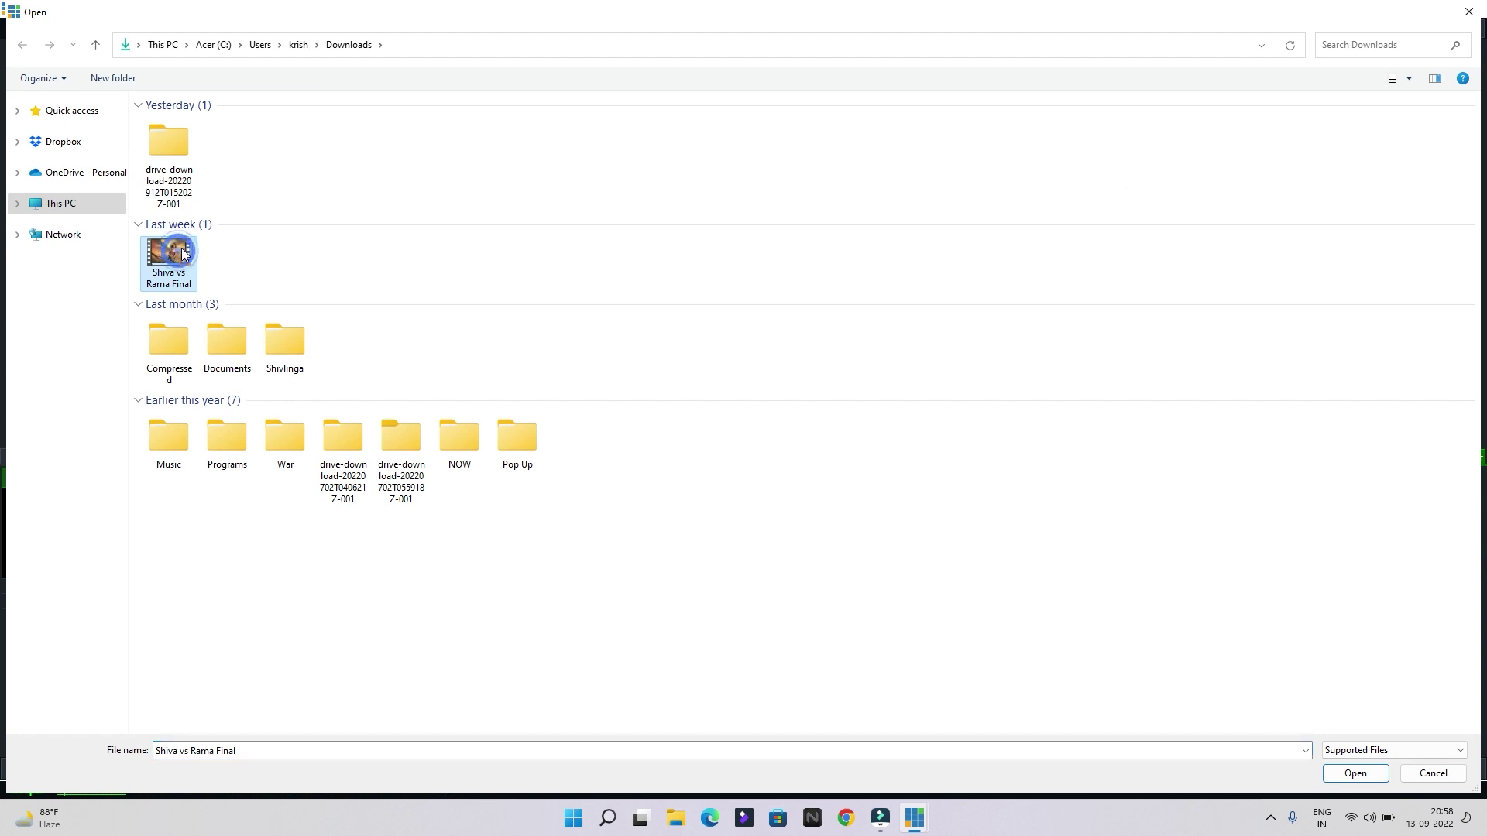
Pick Shiva vs Rama Final from This PC > Downloads as the new video input's file
{"action": "left_click", "coordinate": [87, 211]}
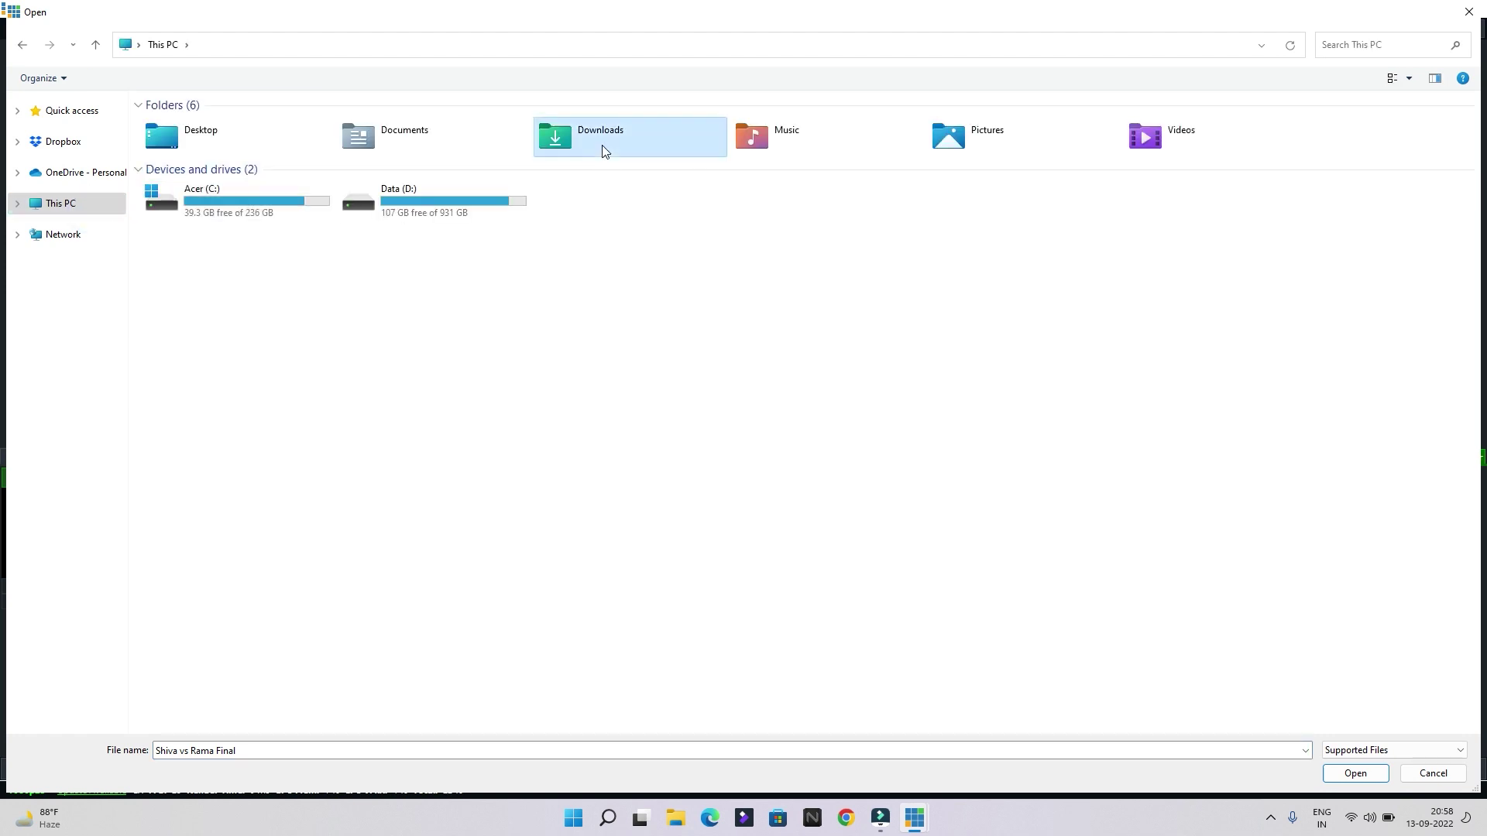
{"action": "double_click", "coordinate": [601, 147]}
{"action": "double_click", "coordinate": [243, 327]}
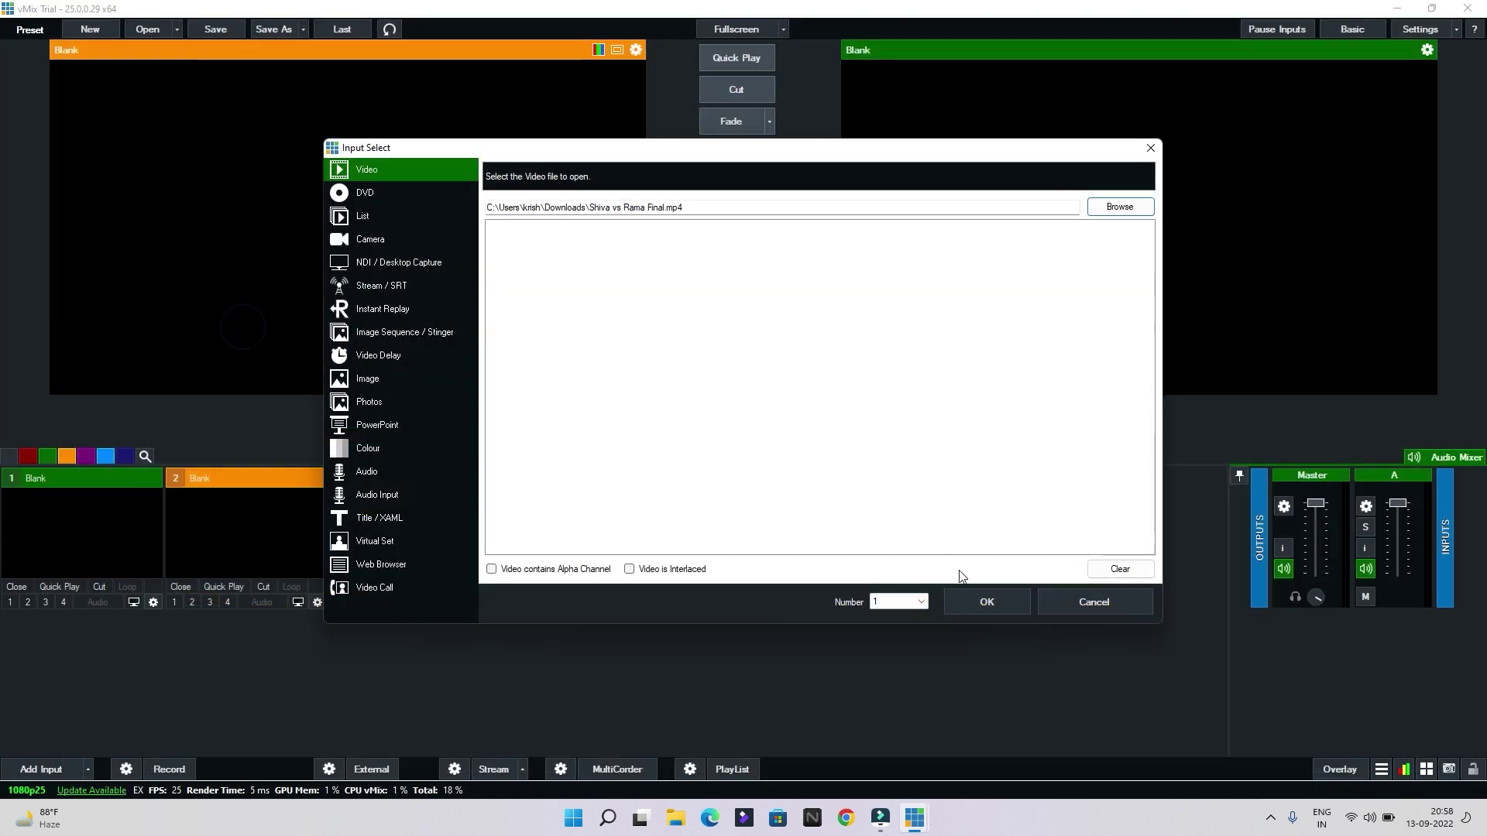
Add Shiva vs Rama Final as input 1 with looping on, played and paused at 00:00:42
{"action": "left_click", "coordinate": [983, 604]}
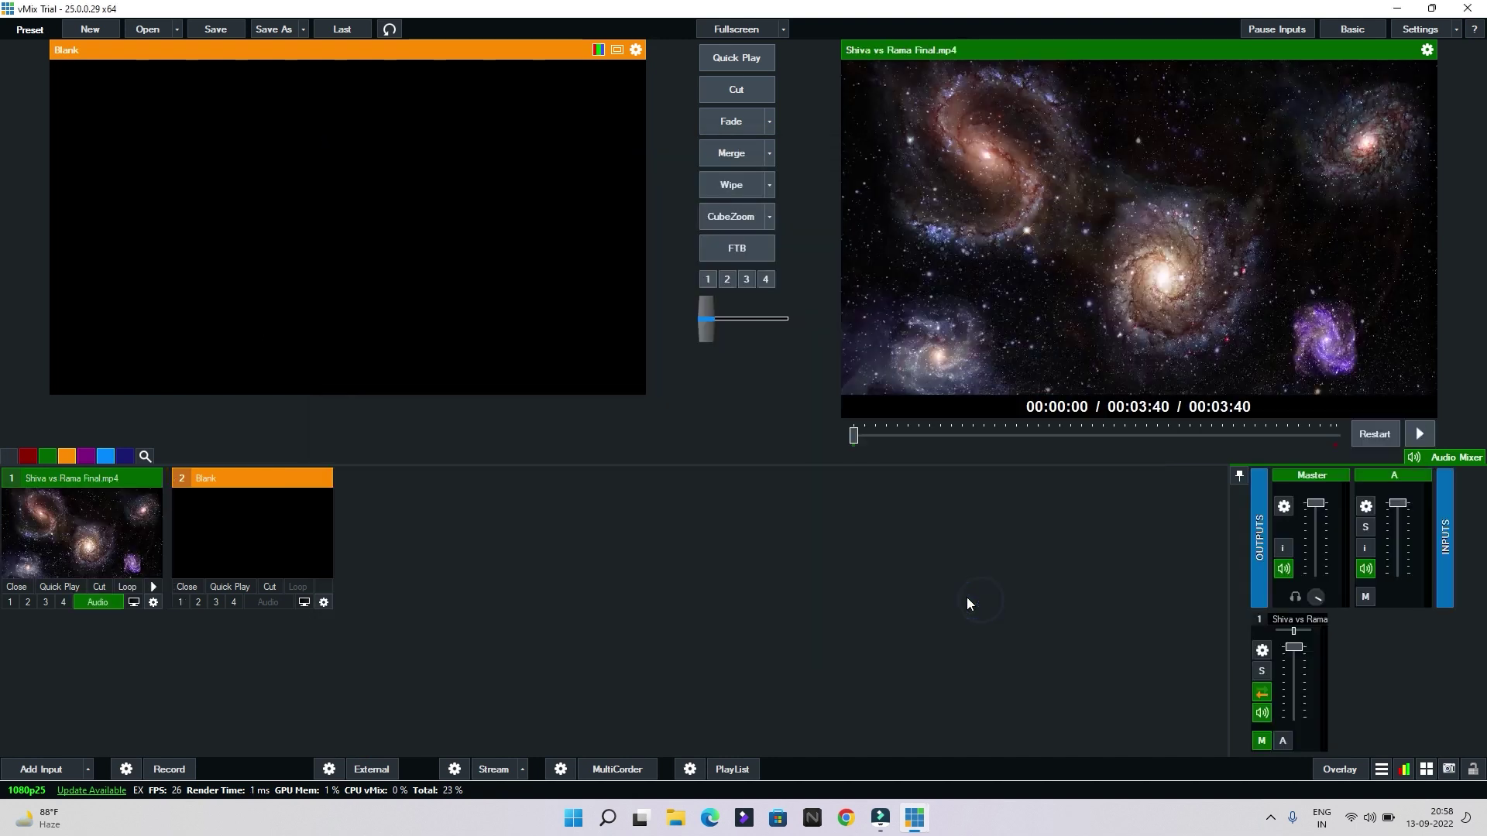
{"action": "left_click", "coordinate": [127, 586]}
{"action": "left_click", "coordinate": [1418, 434]}
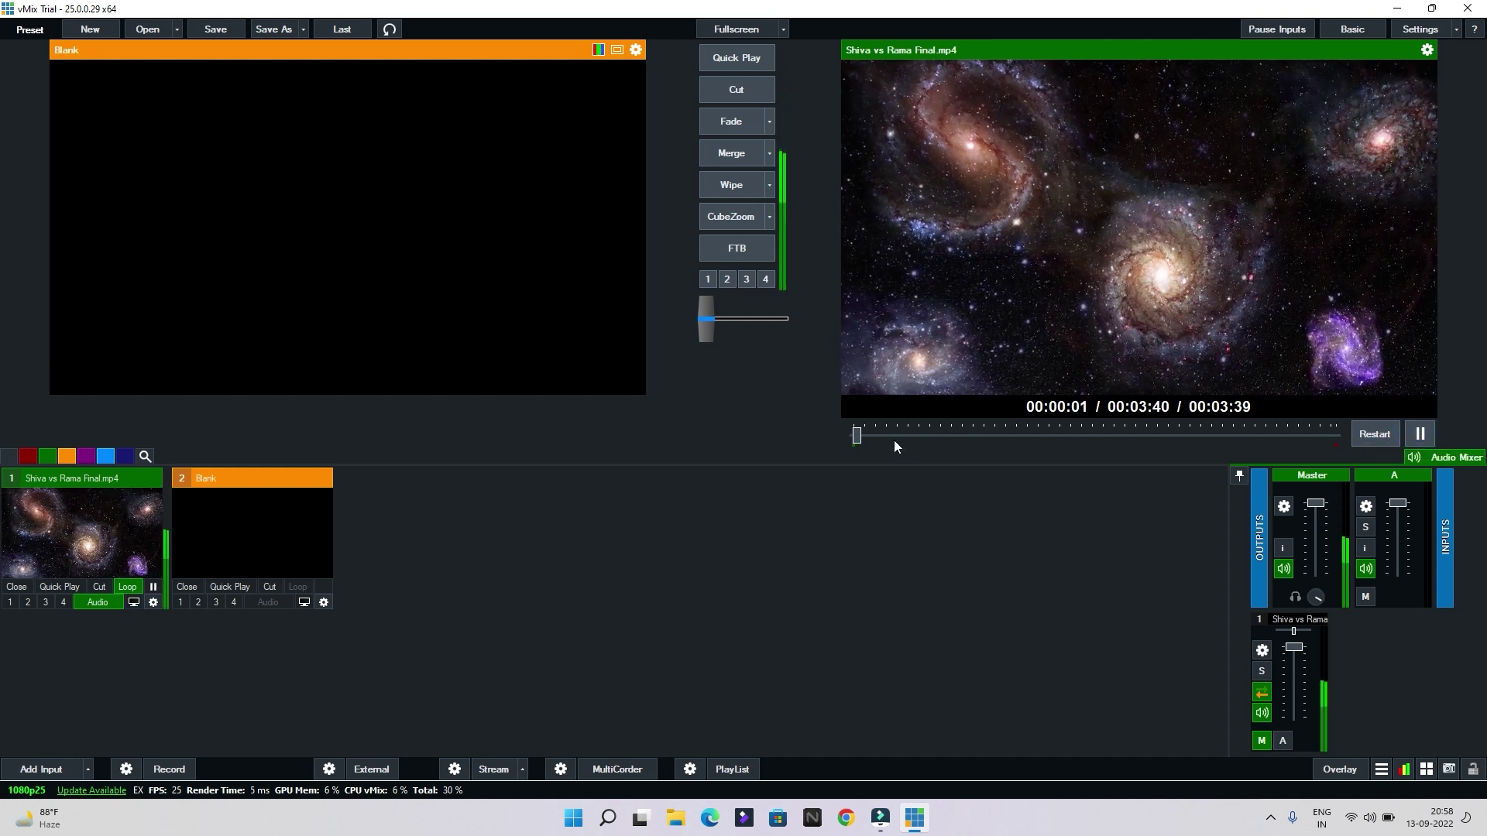
{"action": "left_click", "coordinate": [890, 437]}
{"action": "left_click", "coordinate": [943, 435]}
{"action": "left_click", "coordinate": [1422, 433]}
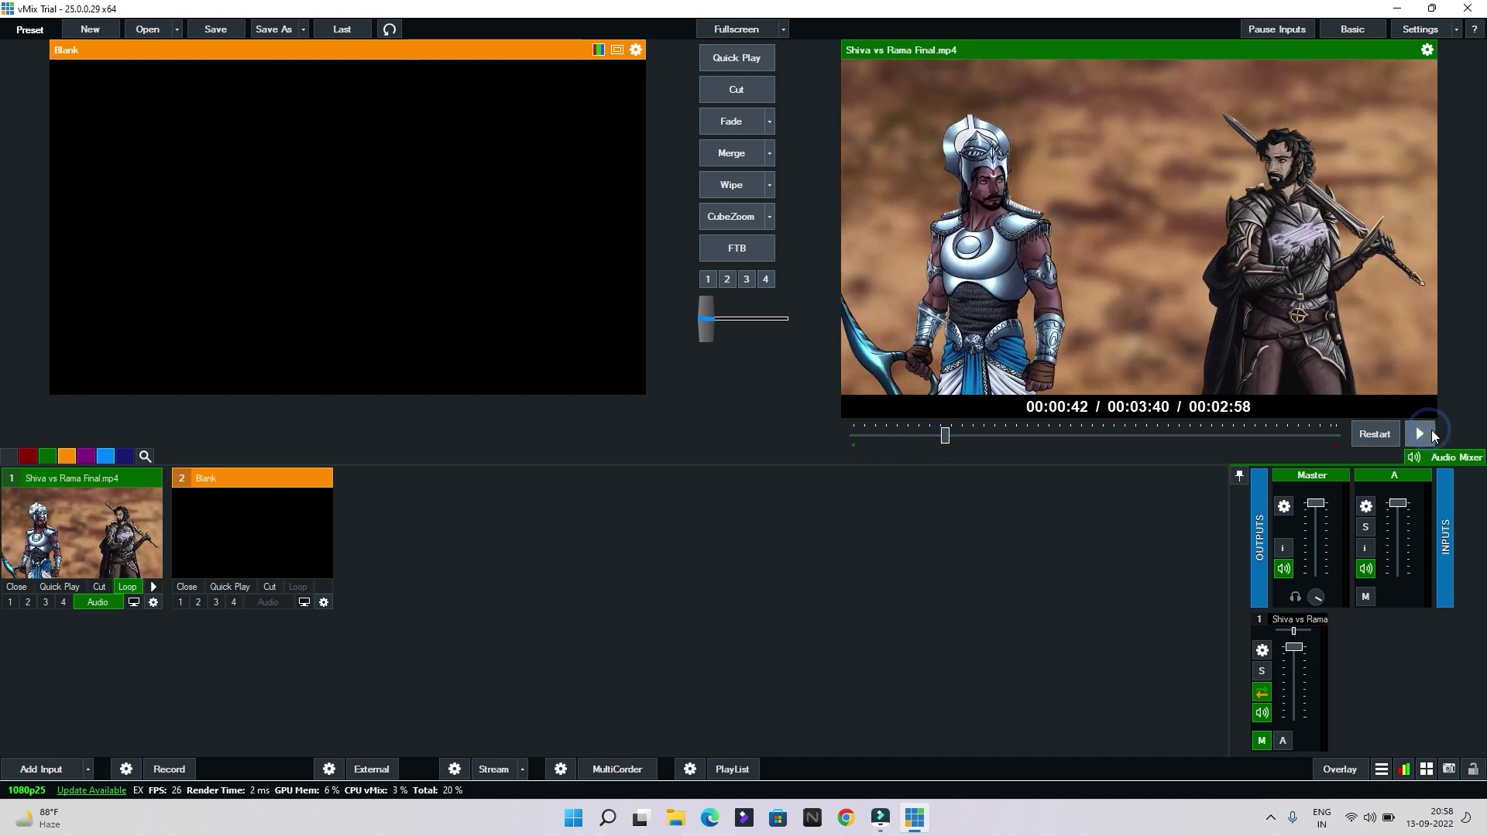
{"action": "left_click", "coordinate": [130, 589]}
Start a new input and browse the DVD type's folder dialog to the Data (D:) drive
{"action": "left_click", "coordinate": [36, 772]}
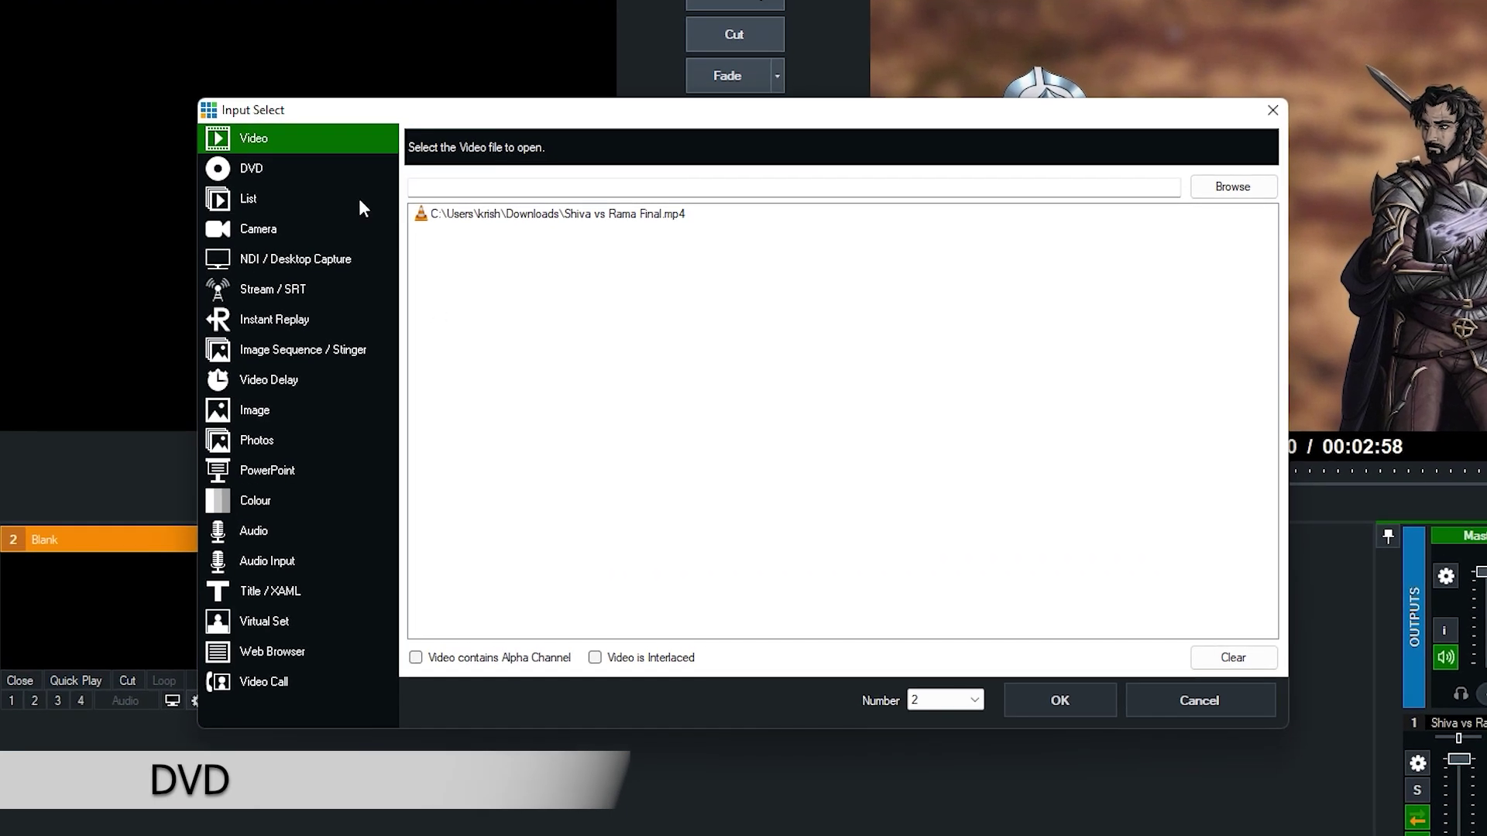
{"action": "left_click", "coordinate": [327, 168]}
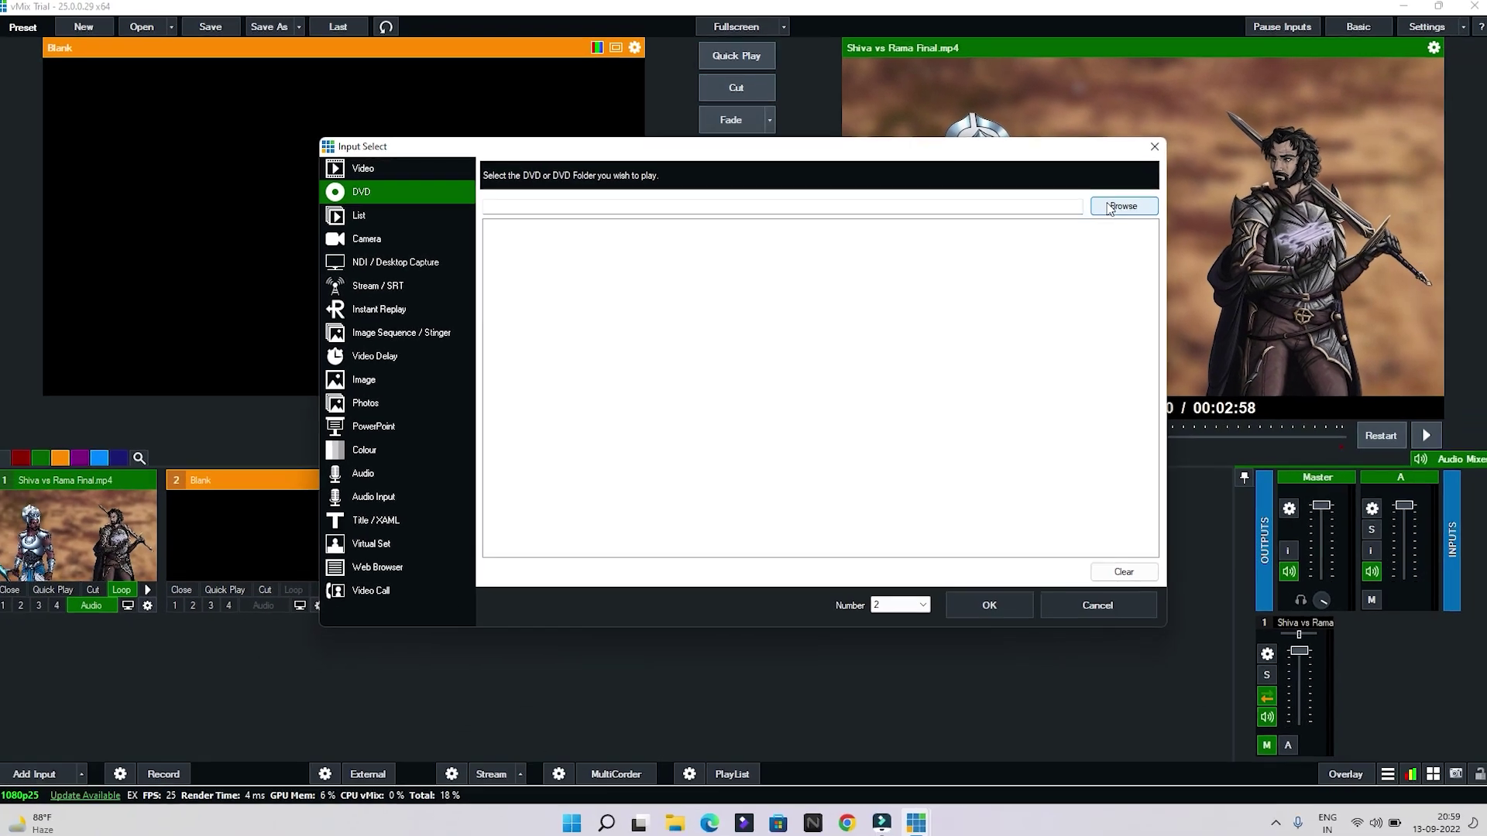
{"action": "left_click", "coordinate": [1212, 187]}
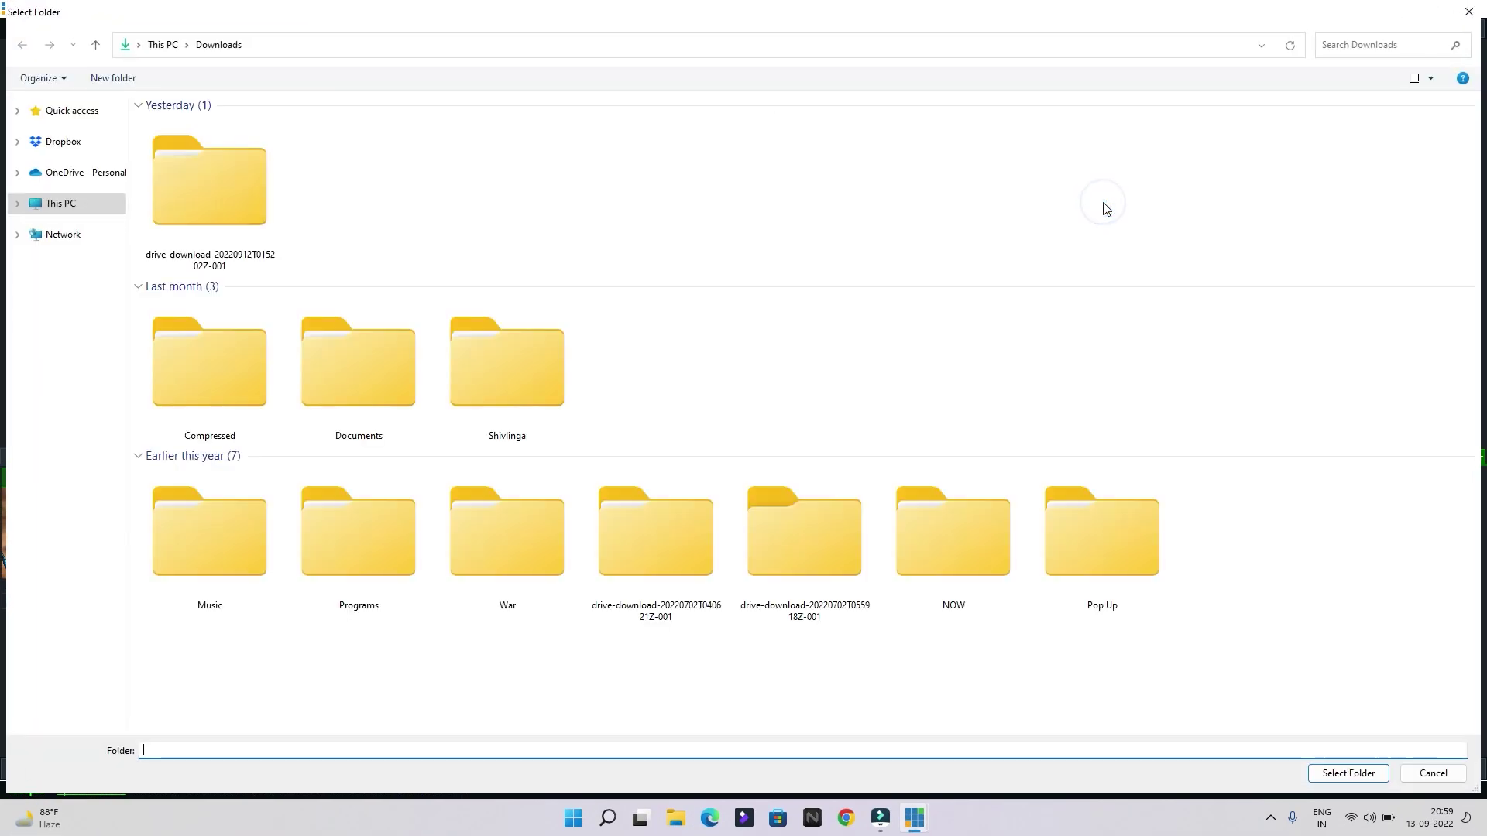
{"action": "left_click", "coordinate": [71, 206]}
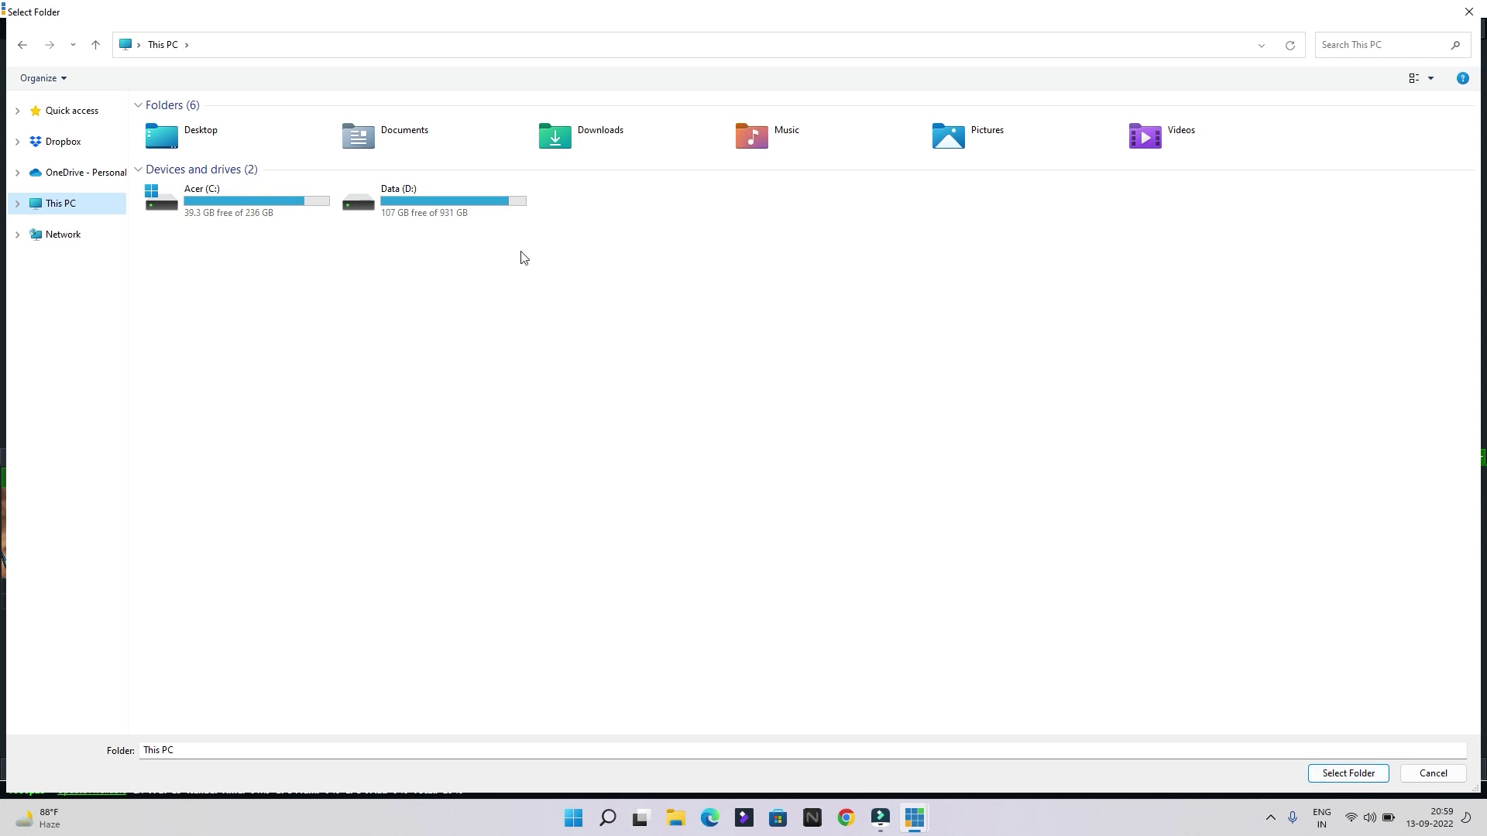
{"action": "left_click", "coordinate": [447, 214]}
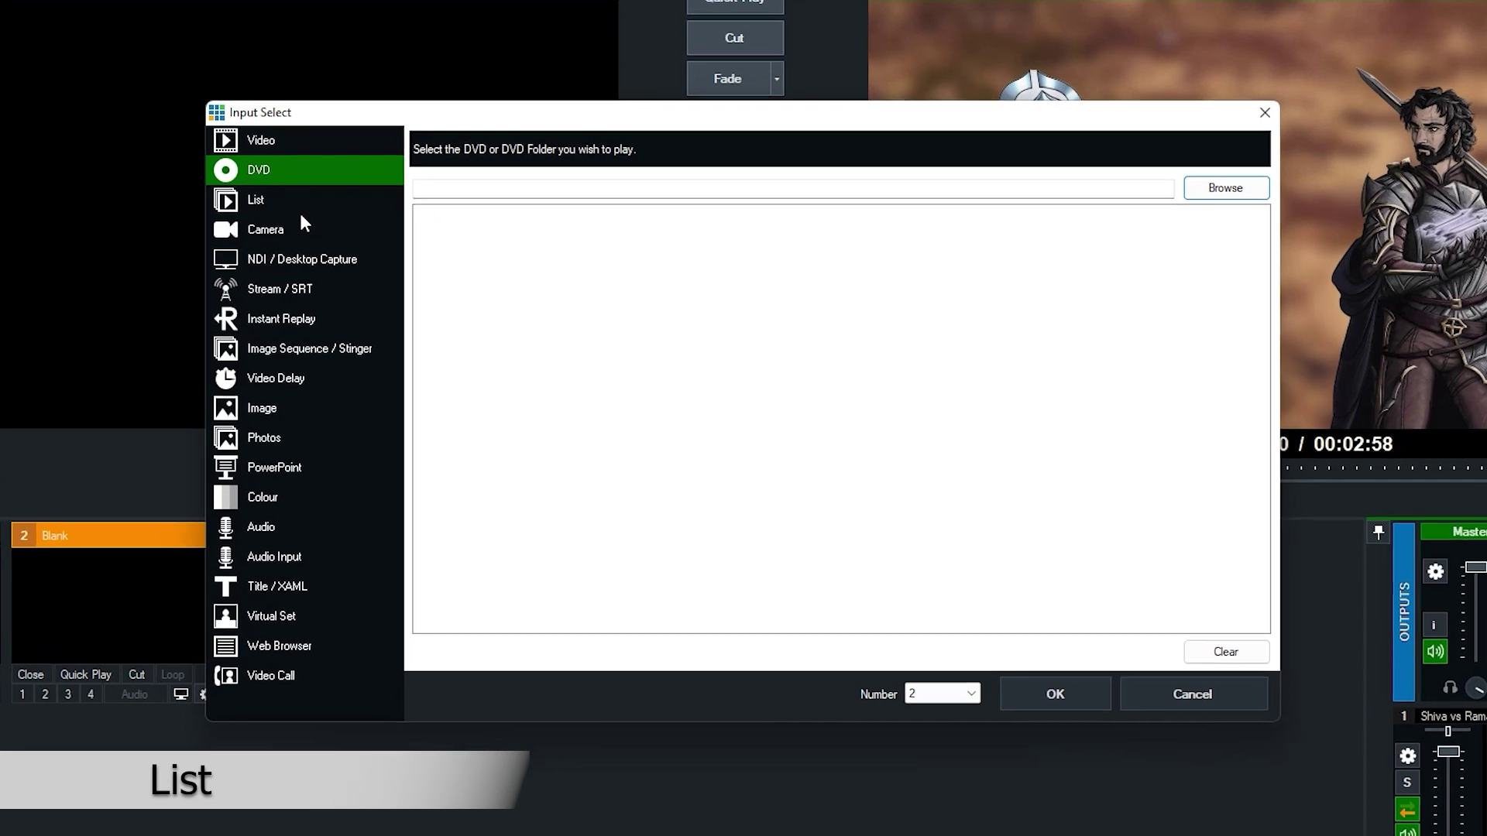
Switch to the List input type and begin adding playlist files
{"action": "left_click", "coordinate": [291, 204]}
{"action": "left_click", "coordinate": [292, 209]}
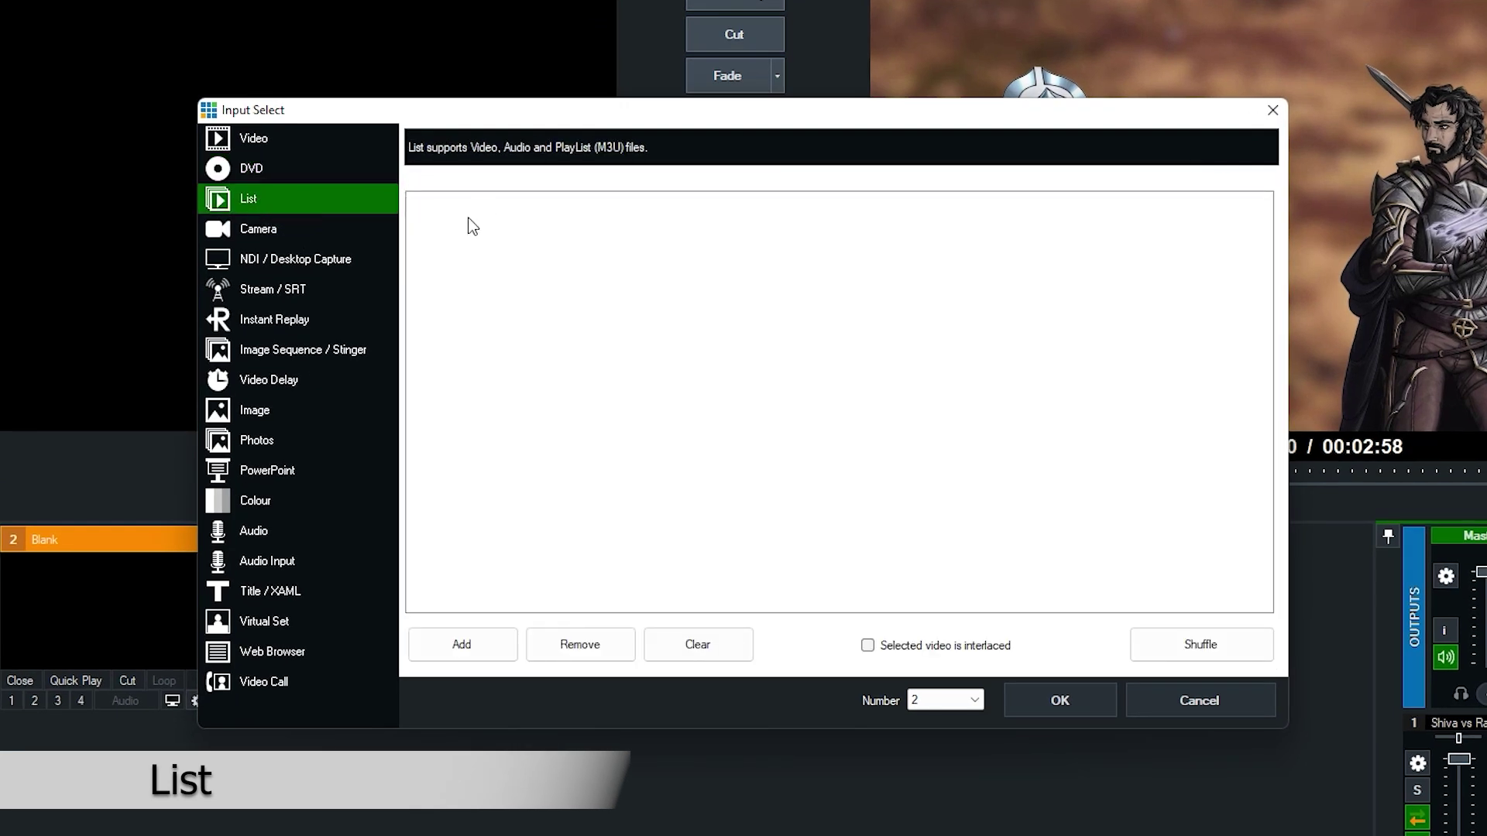
{"action": "left_click", "coordinate": [463, 643]}
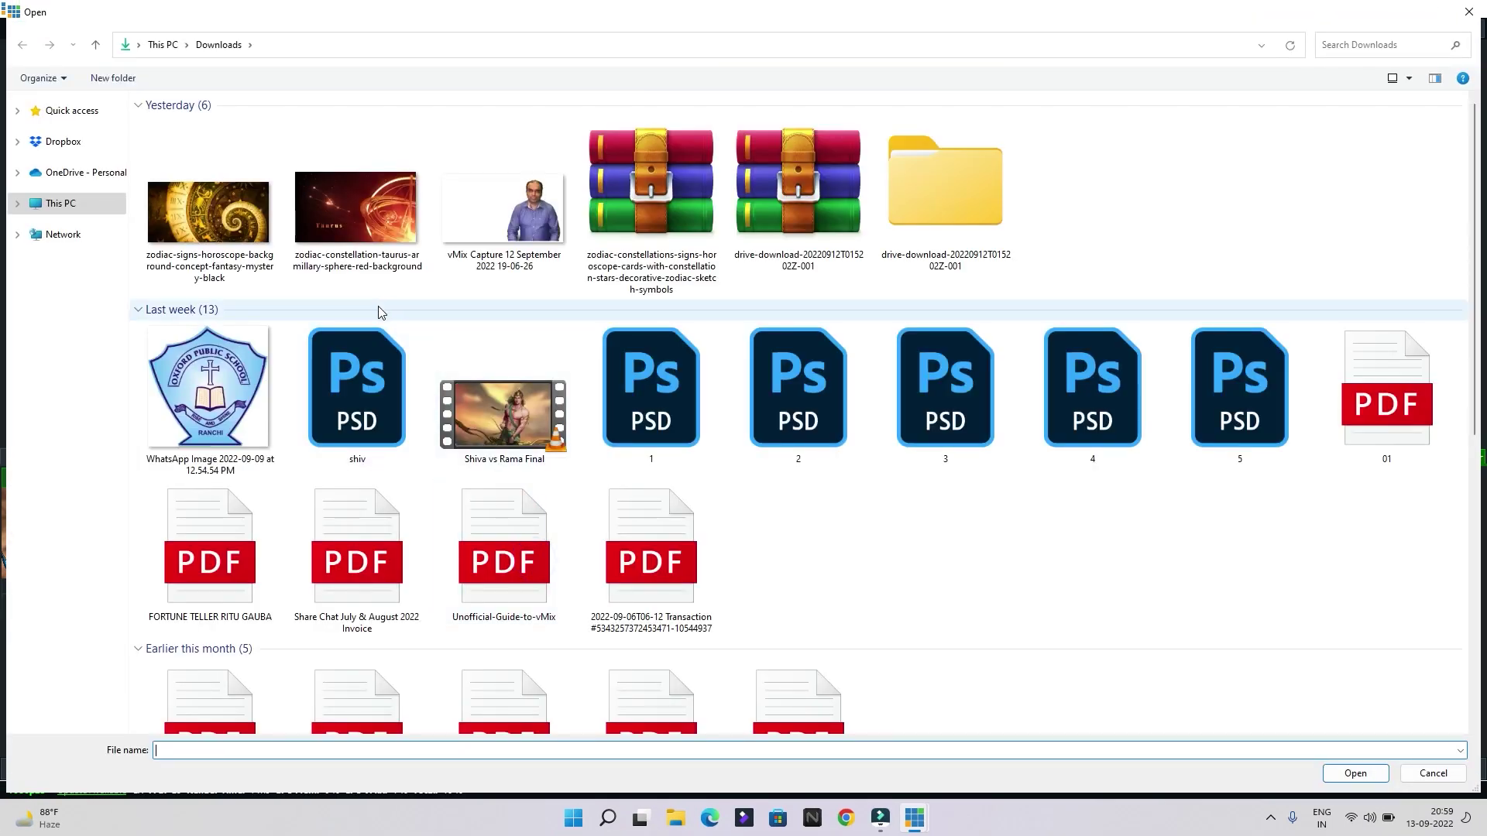
Add Shiva vs Rama Final to the new playlist
{"action": "left_click", "coordinate": [505, 417]}
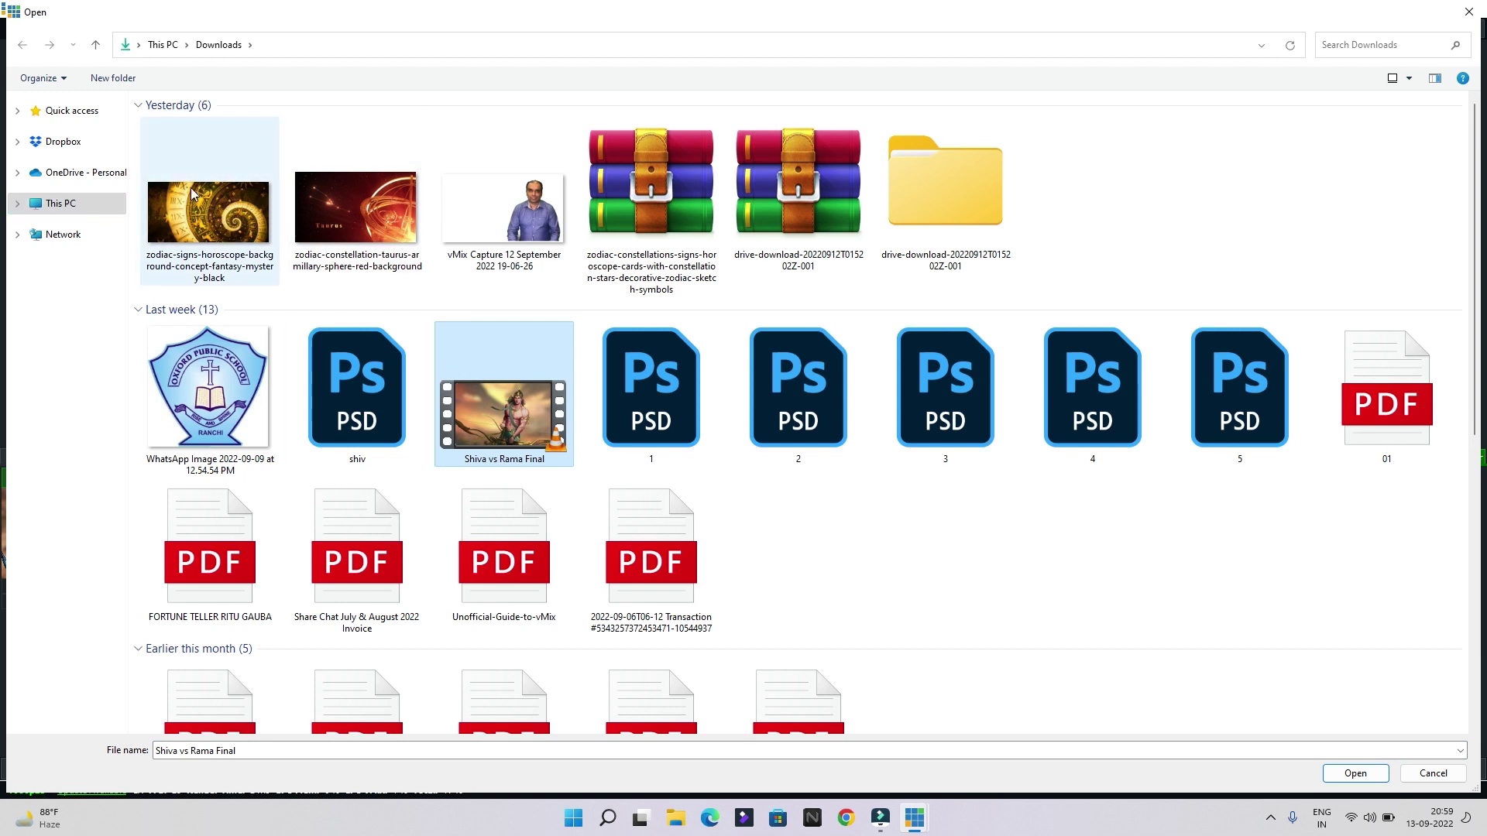
{"action": "double_click", "coordinate": [541, 395]}
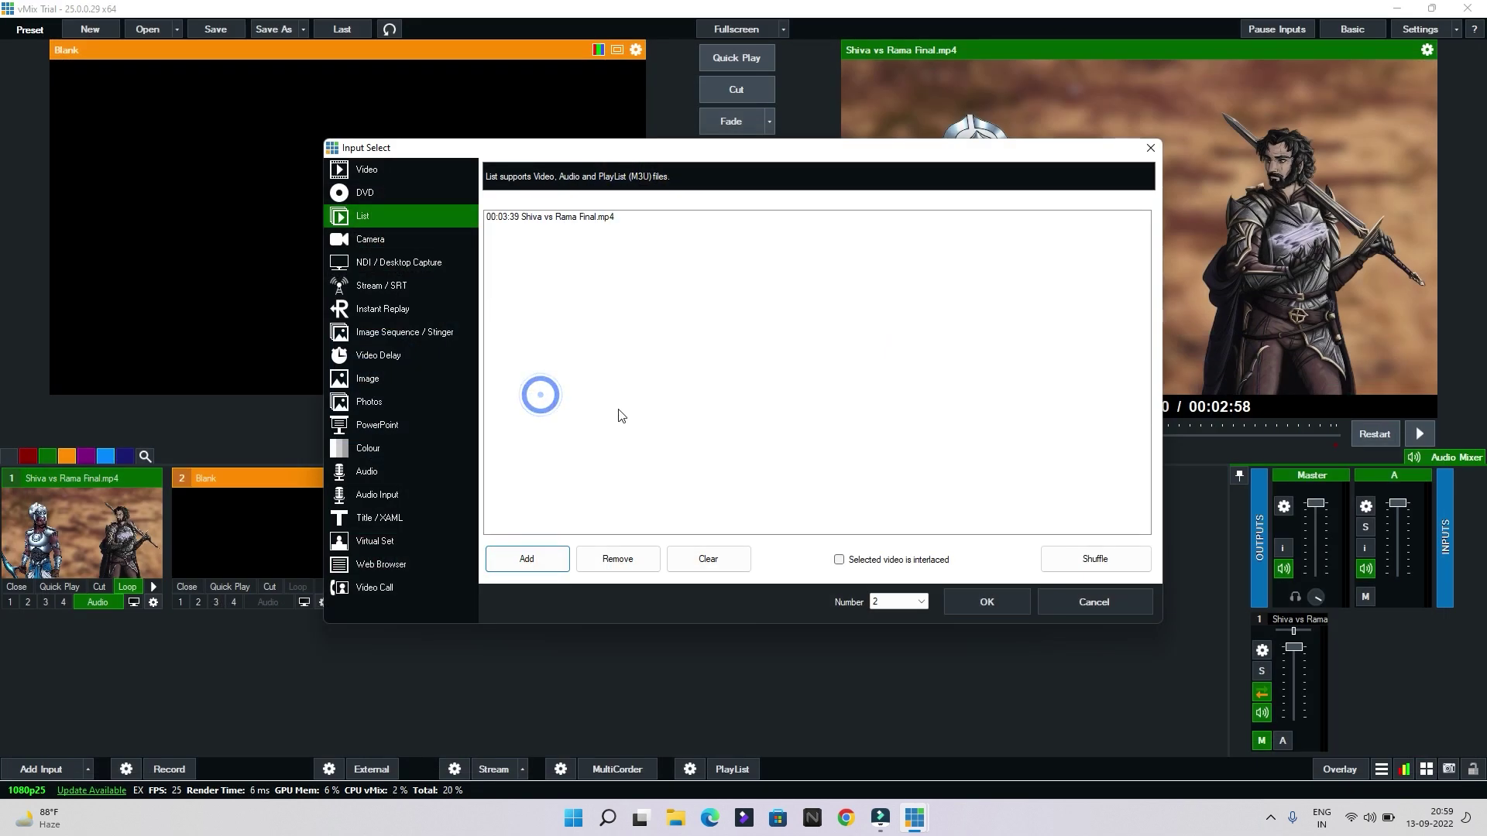
{"action": "left_click", "coordinate": [549, 556]}
{"action": "left_click", "coordinate": [108, 204]}
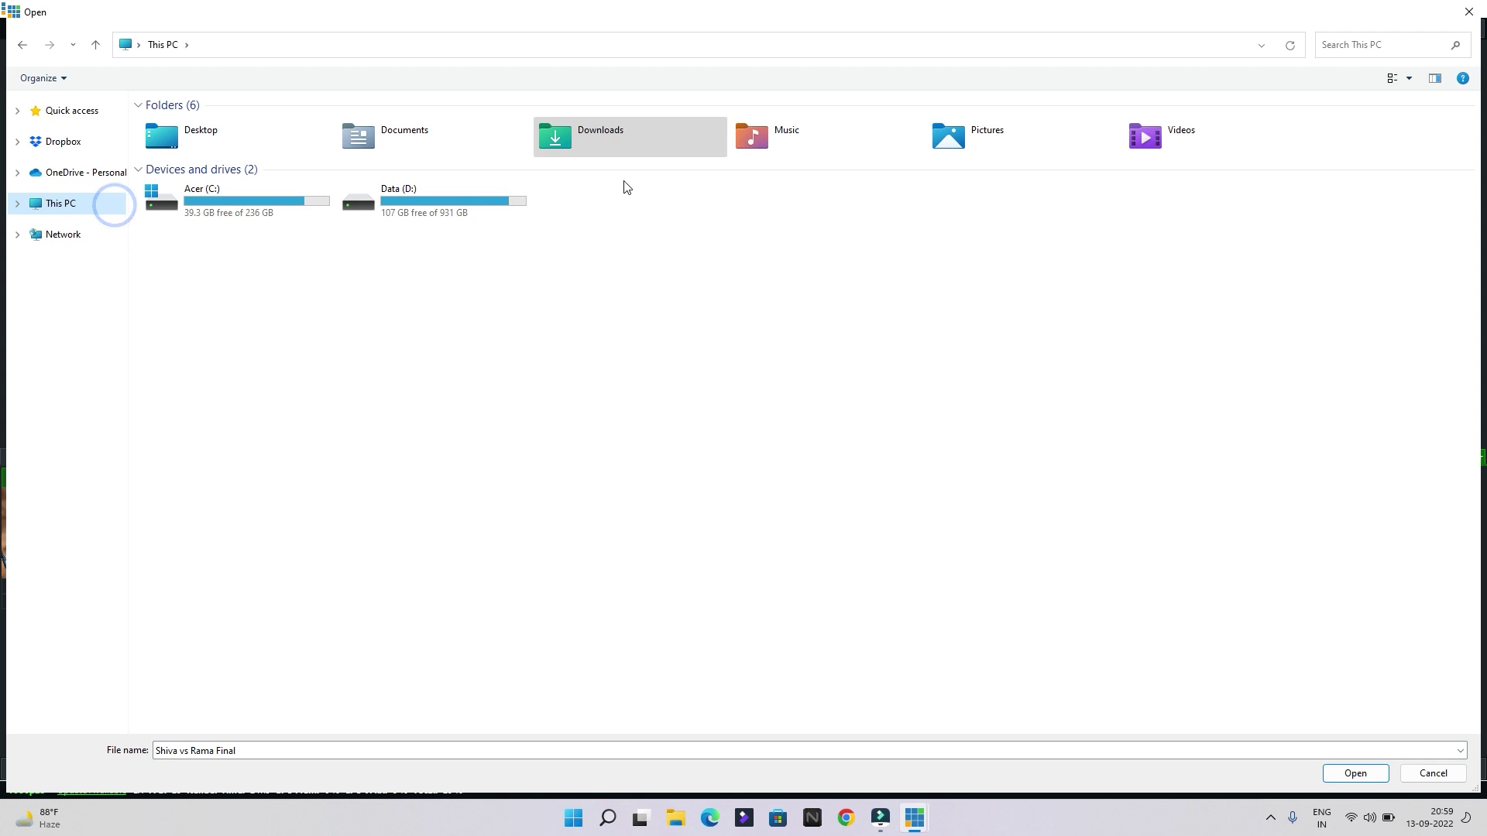
Add Hanuman Ji VS Parshuram Ji Yudh and Origin of Mantra Final from Videos, then create the list input
{"action": "double_click", "coordinate": [1201, 150]}
{"action": "left_click", "coordinate": [536, 378]}
{"action": "left_click", "coordinate": [1218, 352], "text": "ctrl"}
{"action": "left_click", "coordinate": [1359, 772]}
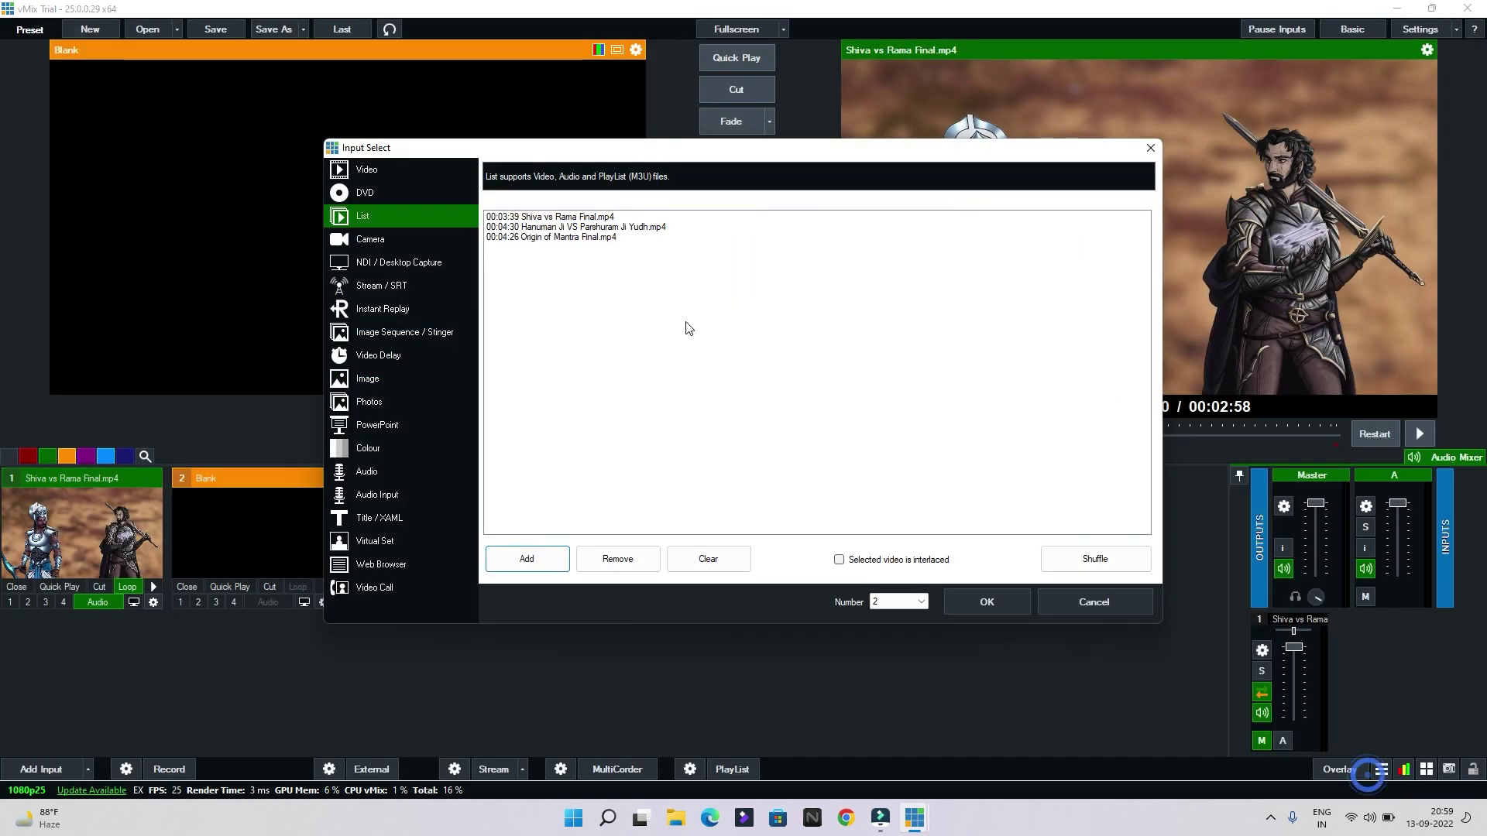
{"action": "left_click", "coordinate": [987, 603]}
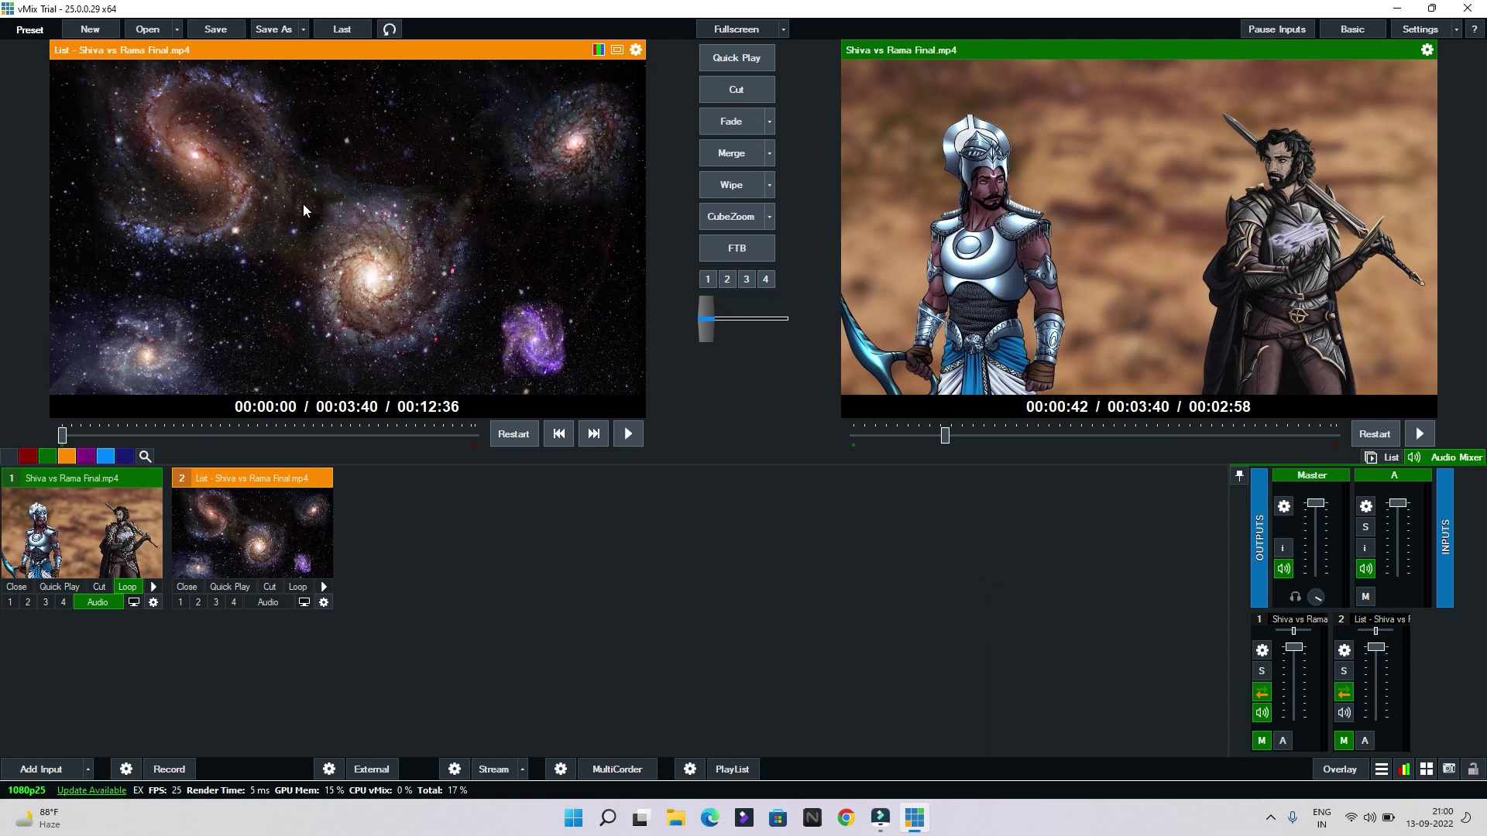
Bring up the playlist item editor and select the Shiva vs Rama Final and Hanuman entries
{"action": "right_click", "coordinate": [275, 156]}
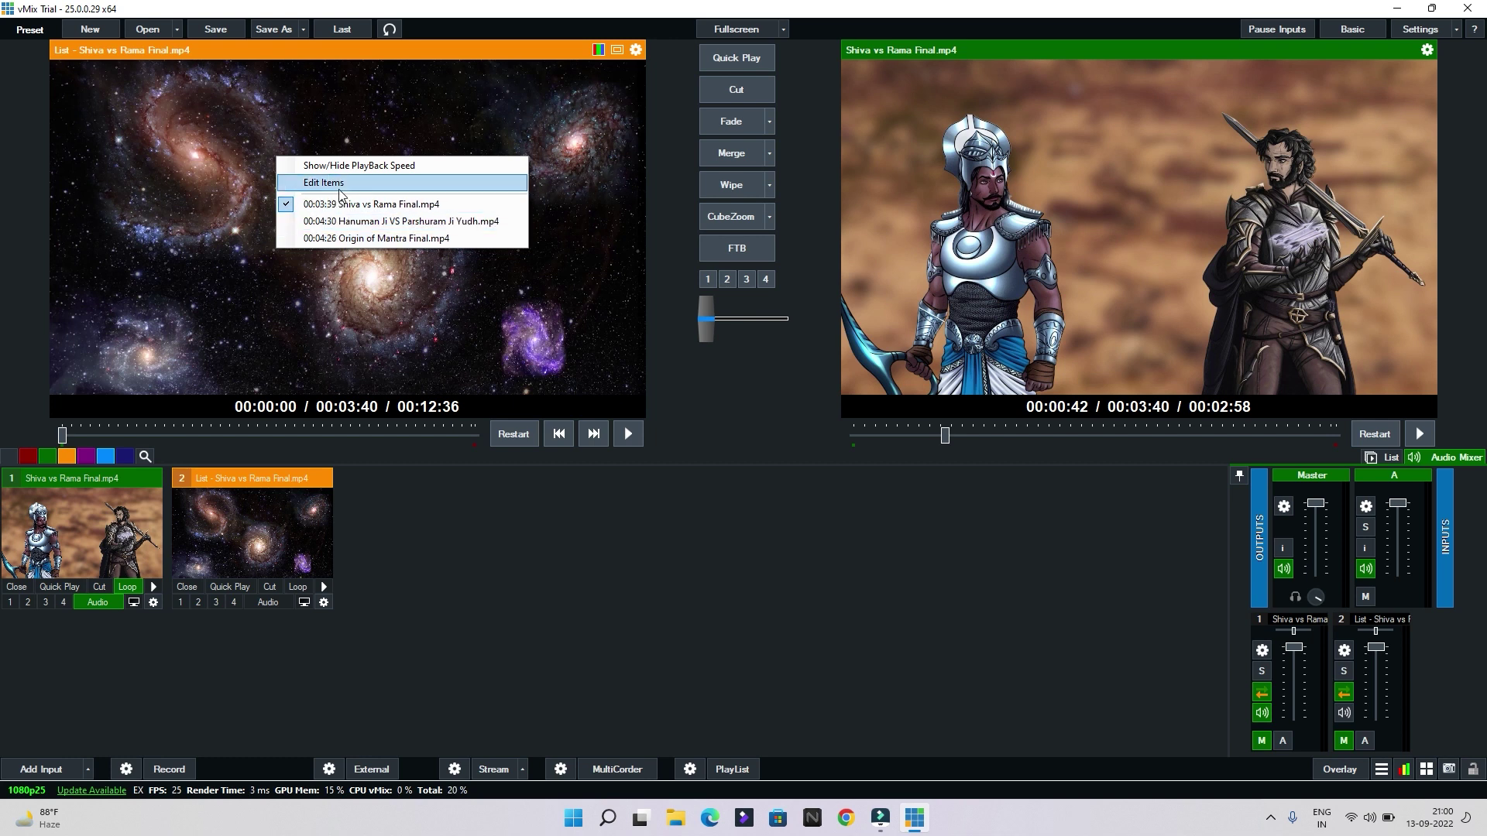
{"action": "left_click", "coordinate": [340, 189]}
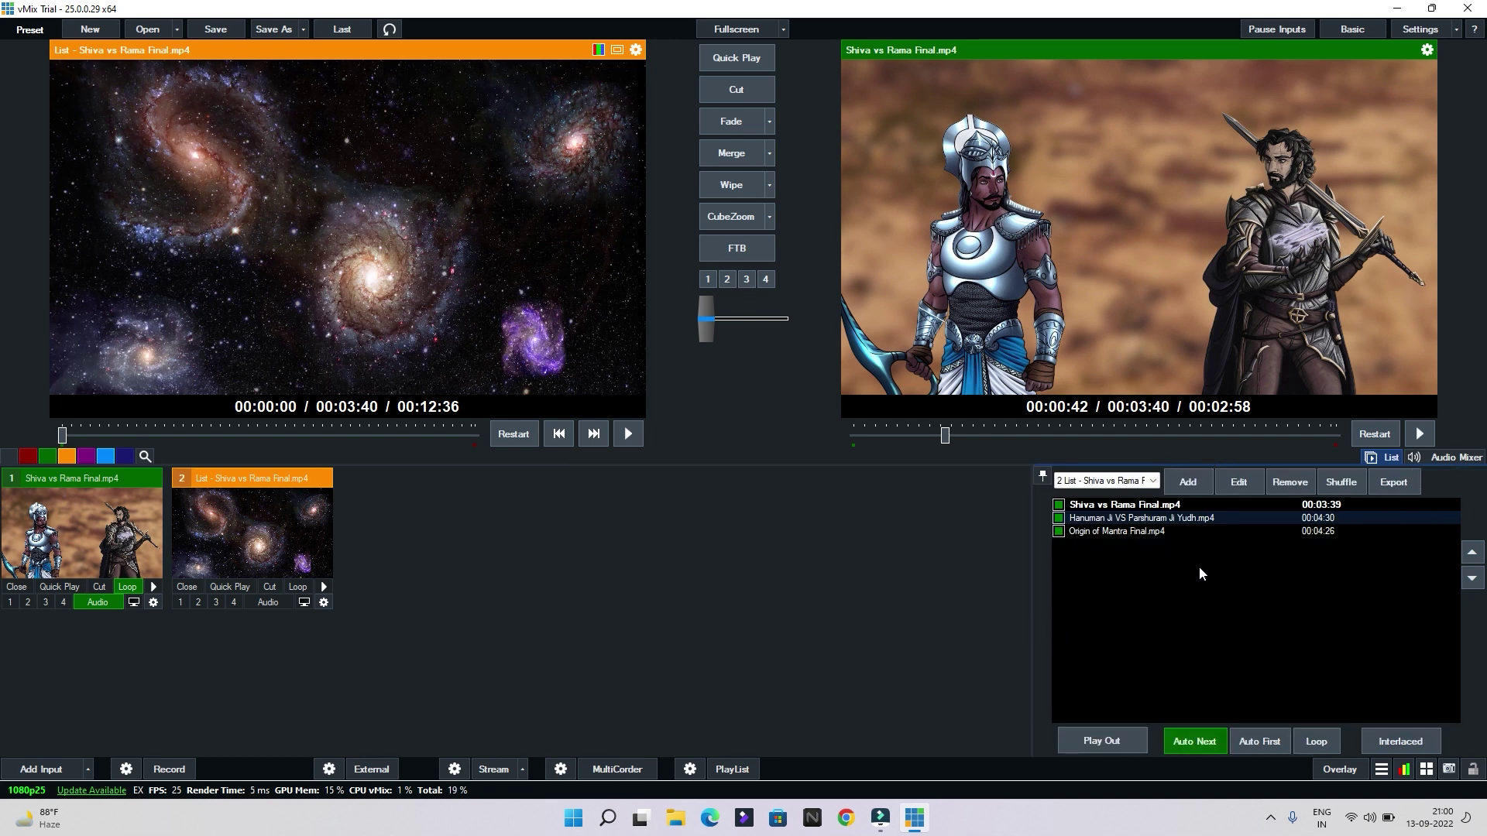
{"action": "left_click", "coordinate": [1156, 508]}
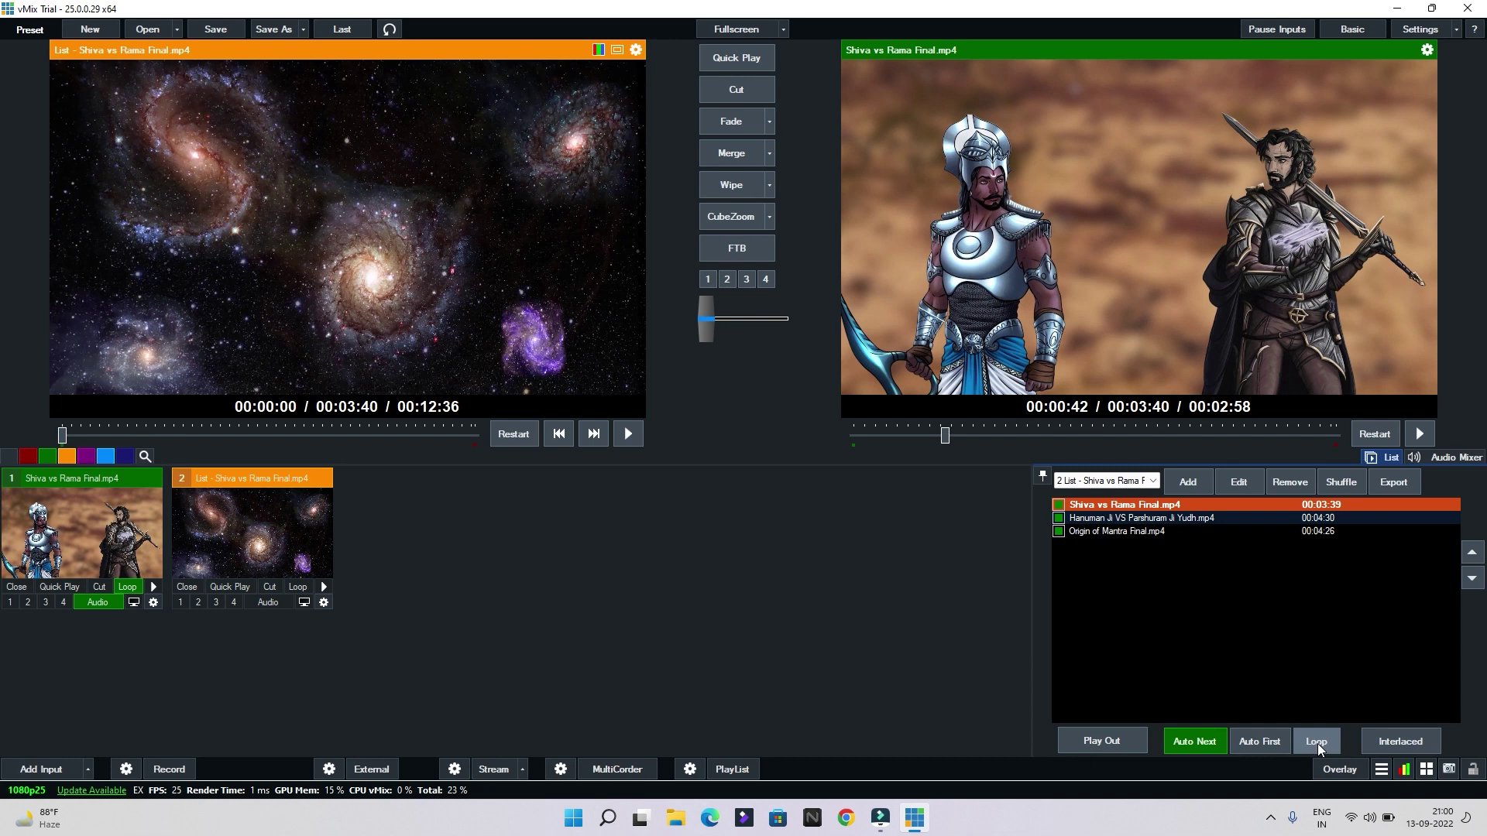
{"action": "left_click", "coordinate": [1145, 523]}
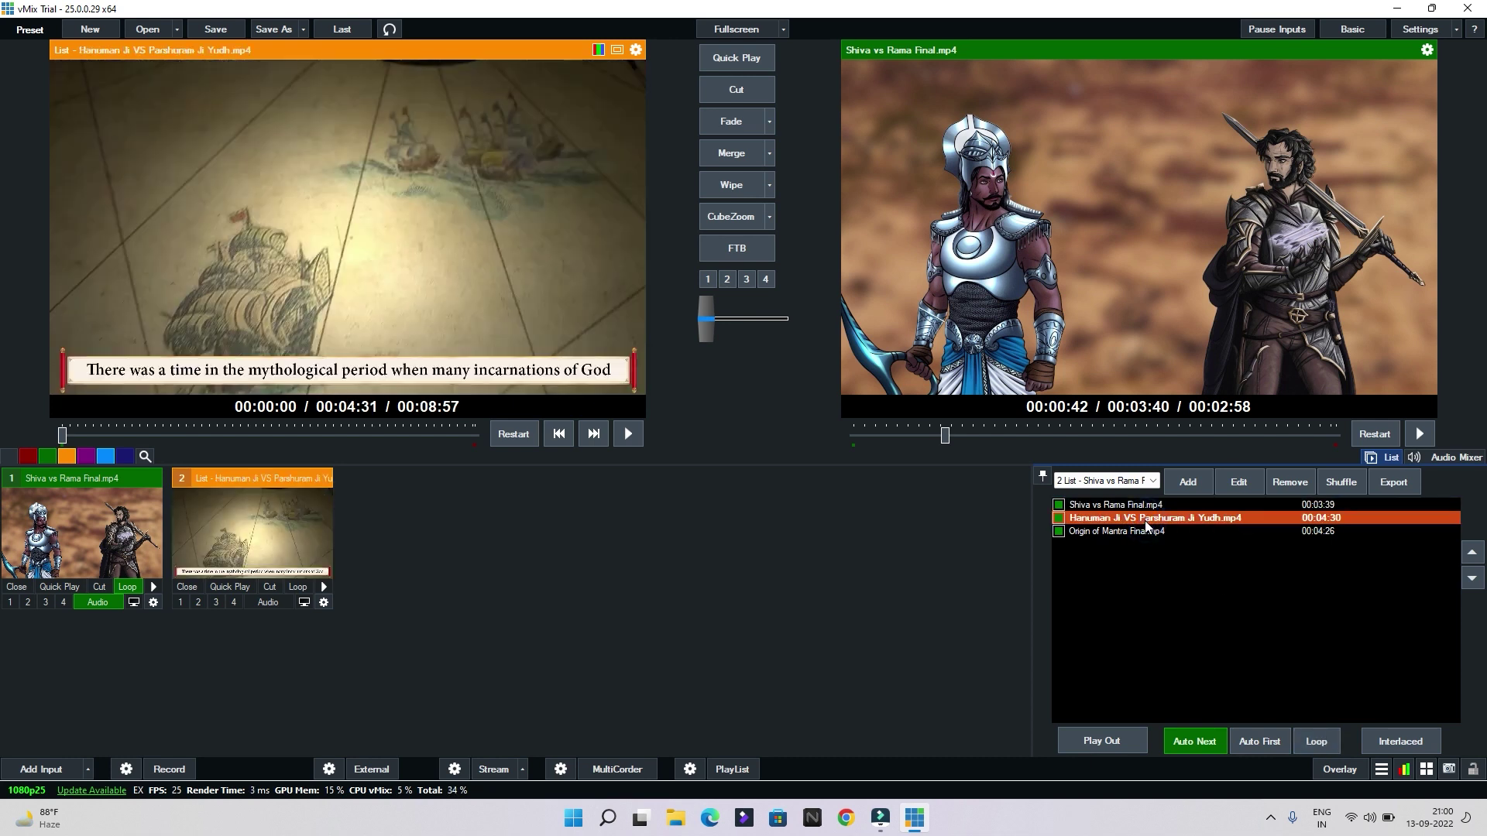
Step forward and back through the playlist videos and turn on playlist looping
{"action": "left_click", "coordinate": [594, 435]}
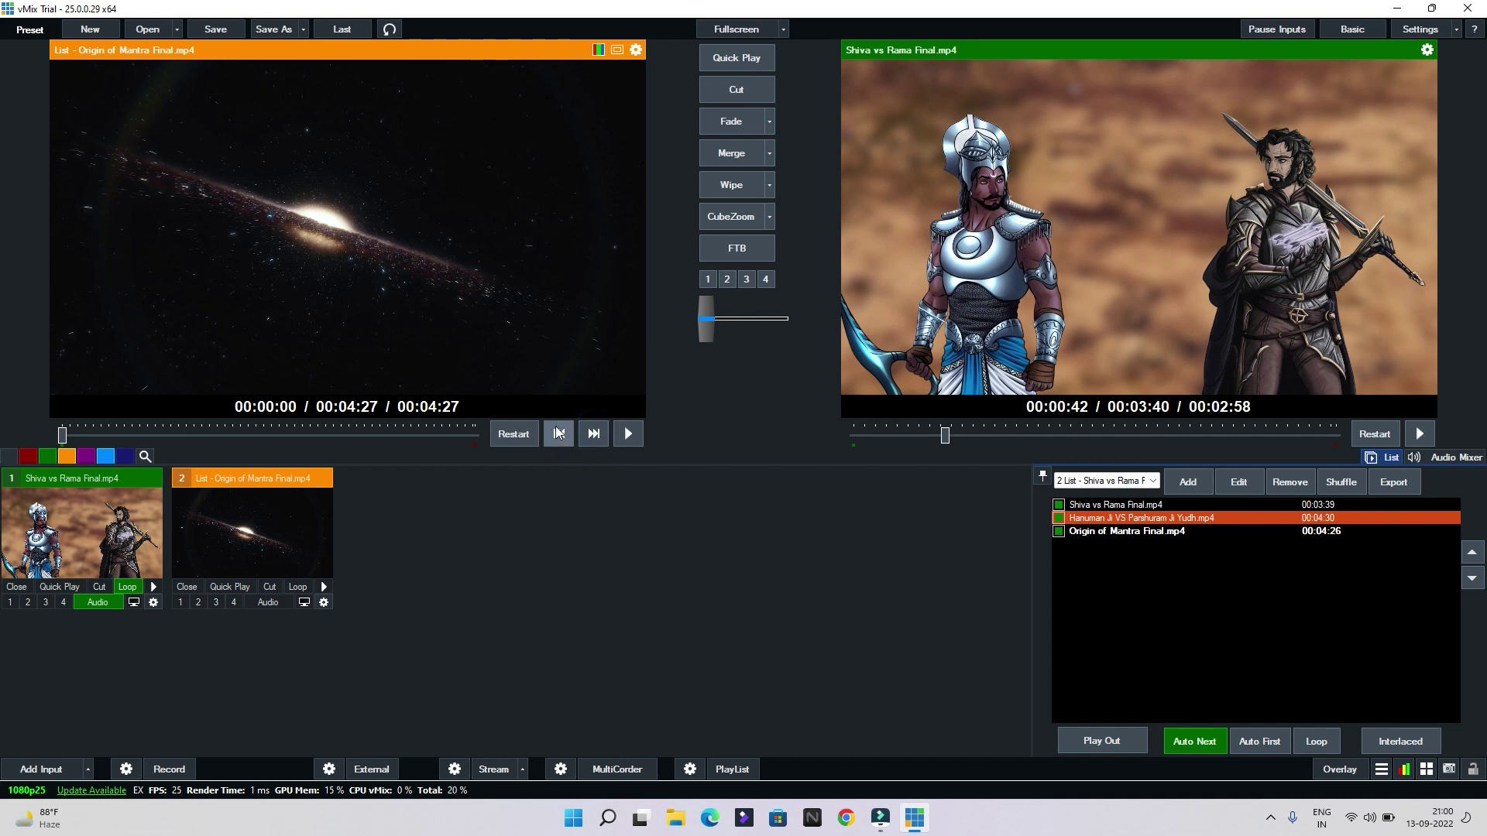
{"action": "left_click", "coordinate": [560, 434]}
{"action": "left_click", "coordinate": [560, 434]}
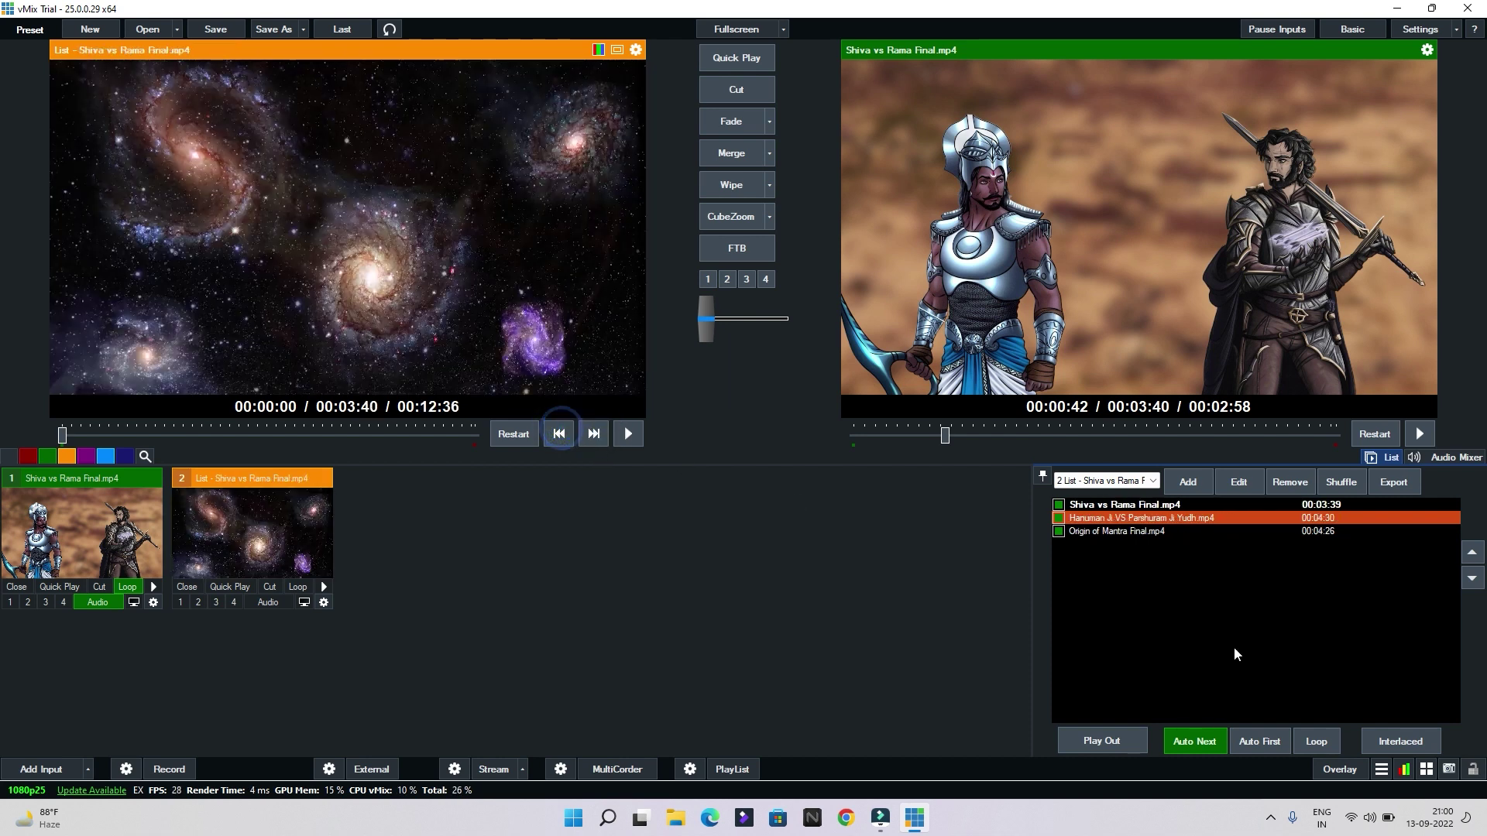
{"action": "left_click", "coordinate": [1316, 742]}
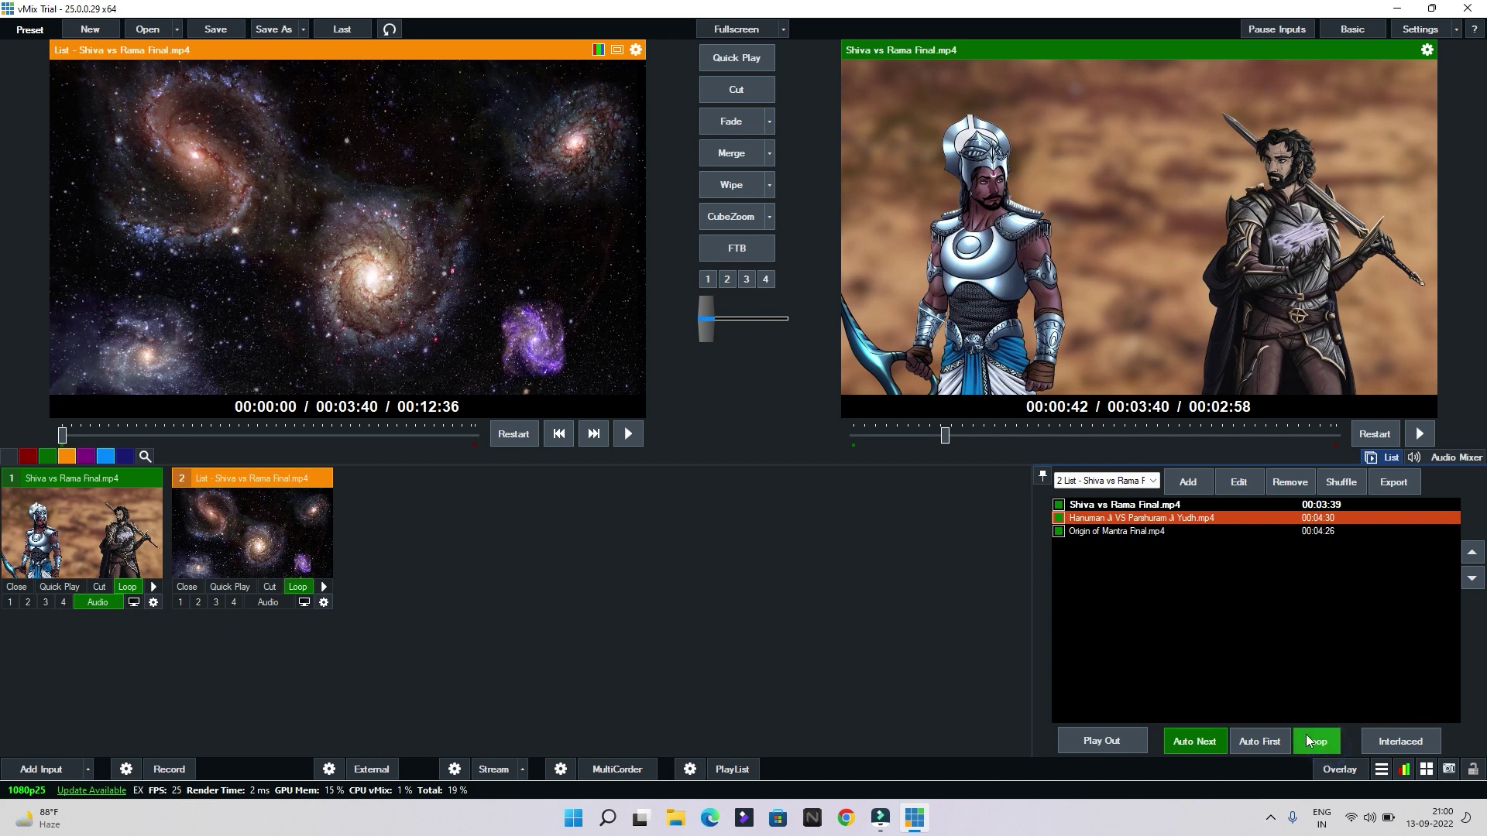
{"action": "left_click", "coordinate": [593, 435]}
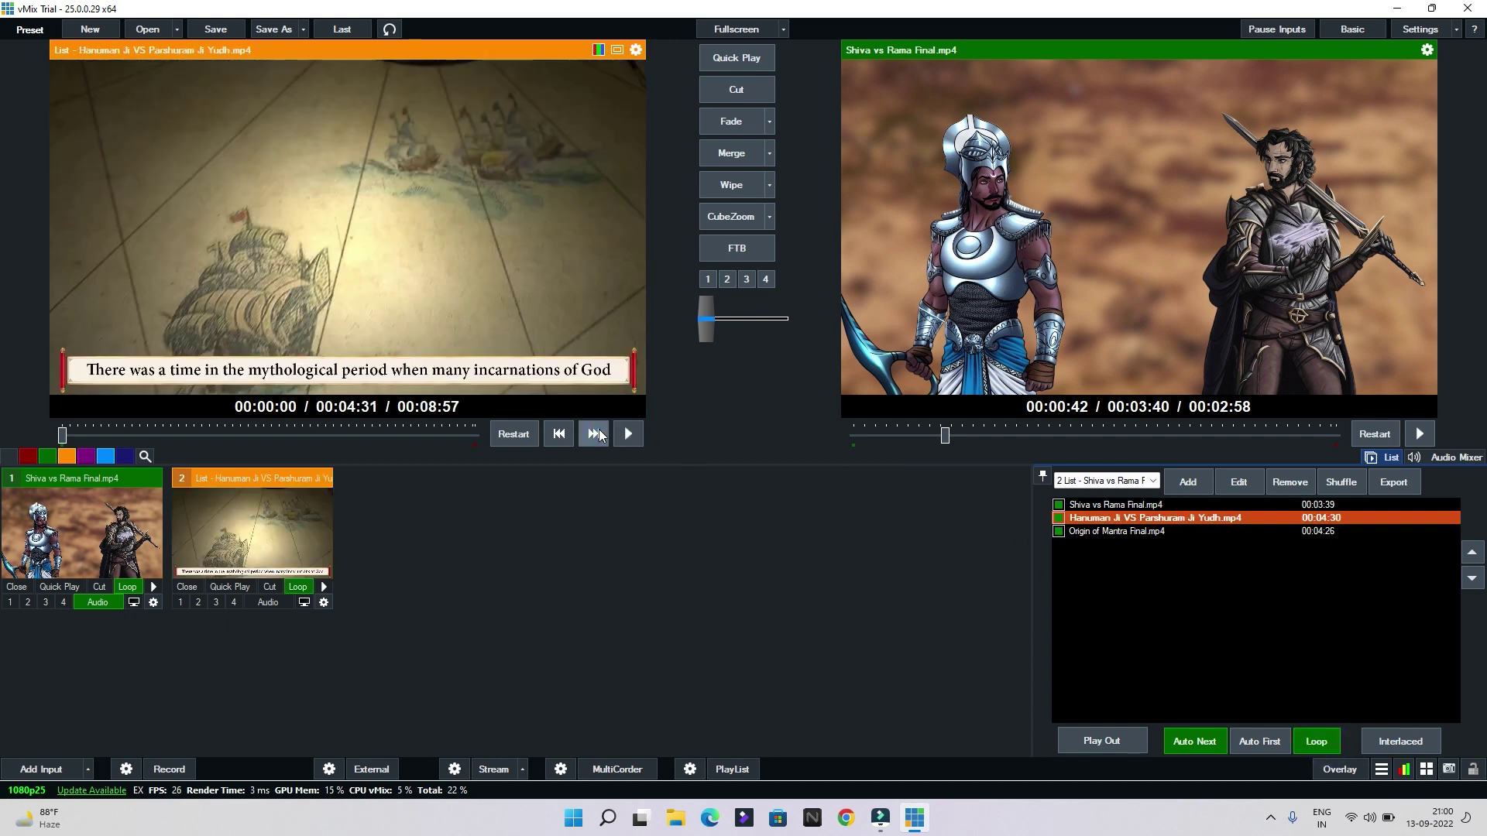
{"action": "left_click", "coordinate": [594, 434]}
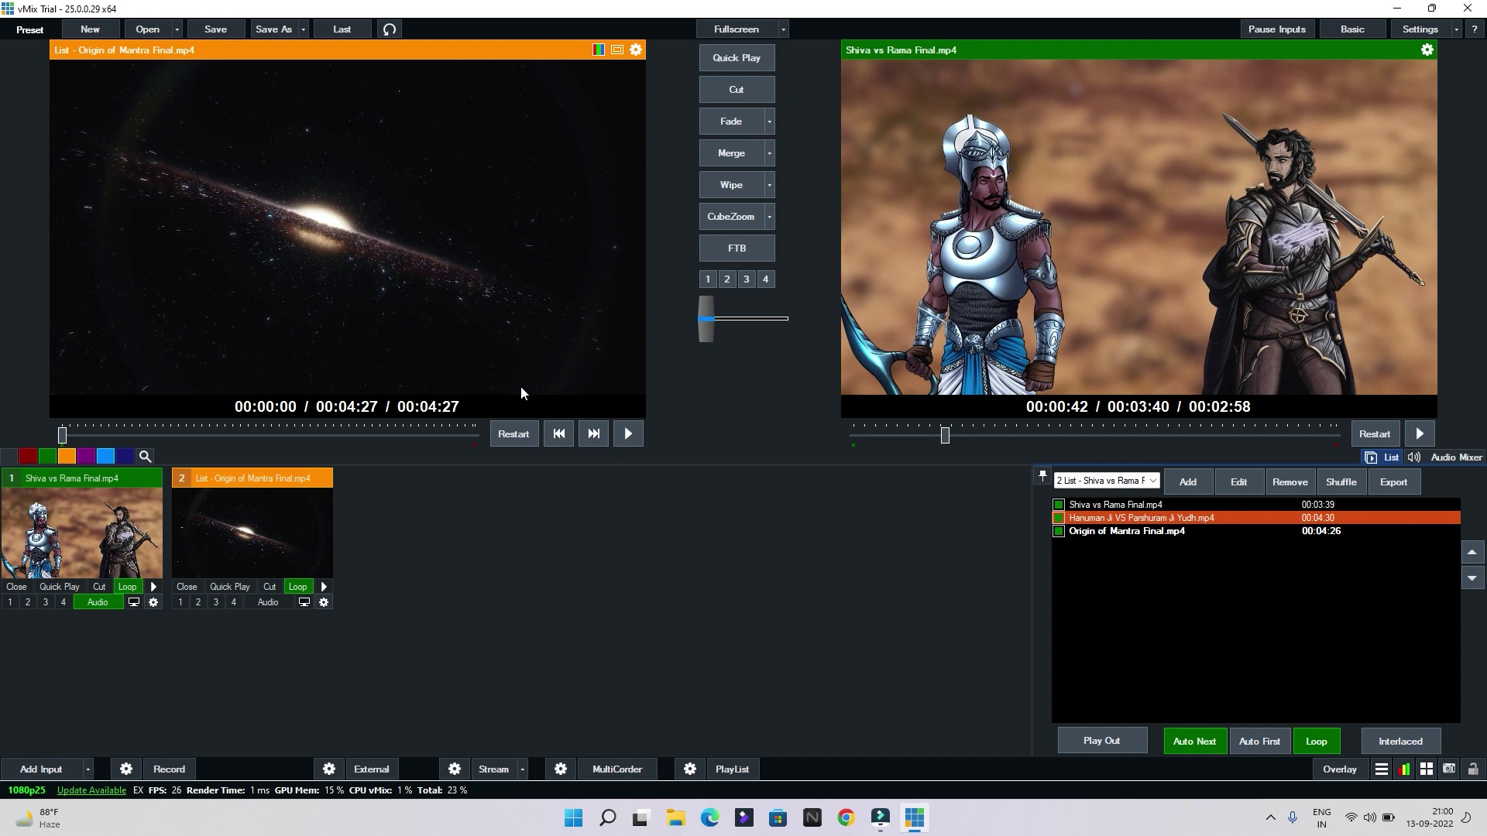
Turn off Auto Next and make Shiva vs Rama Final.mp4 the current playlist clip
{"action": "key", "text": "ctrl+a"}
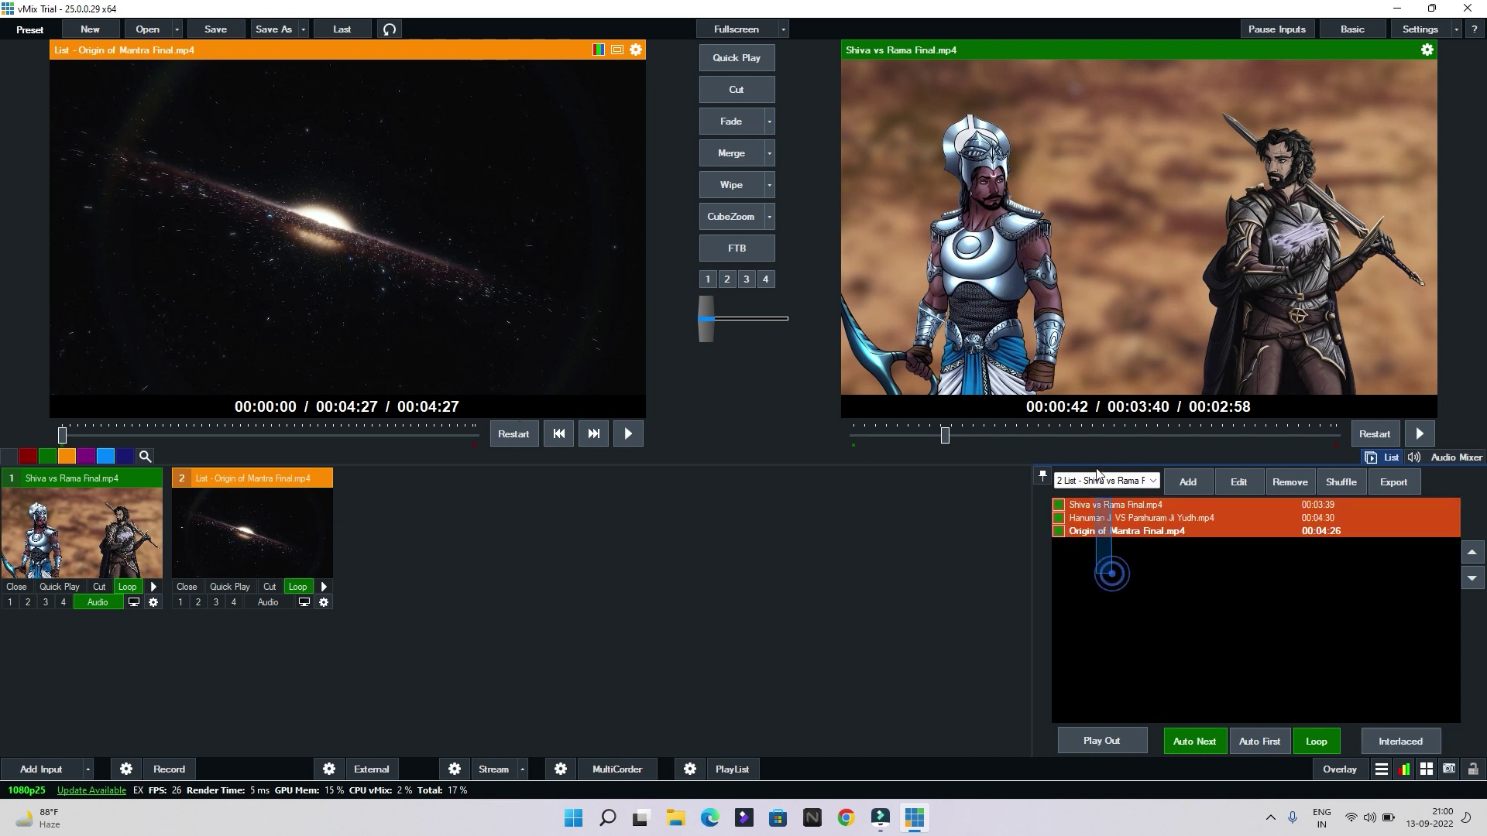
{"action": "left_click", "coordinate": [1167, 577]}
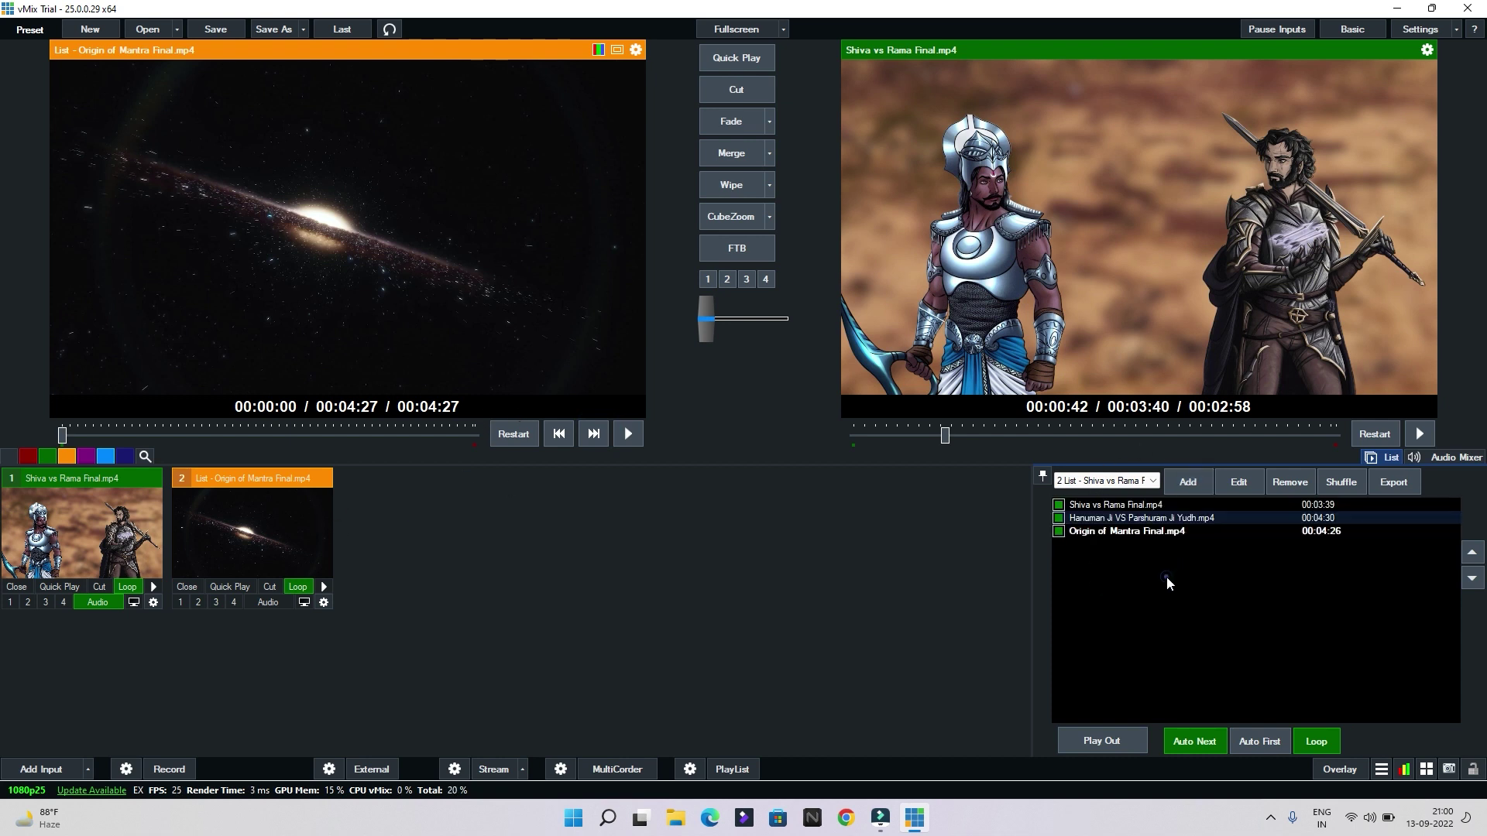
{"action": "left_click", "coordinate": [1195, 743]}
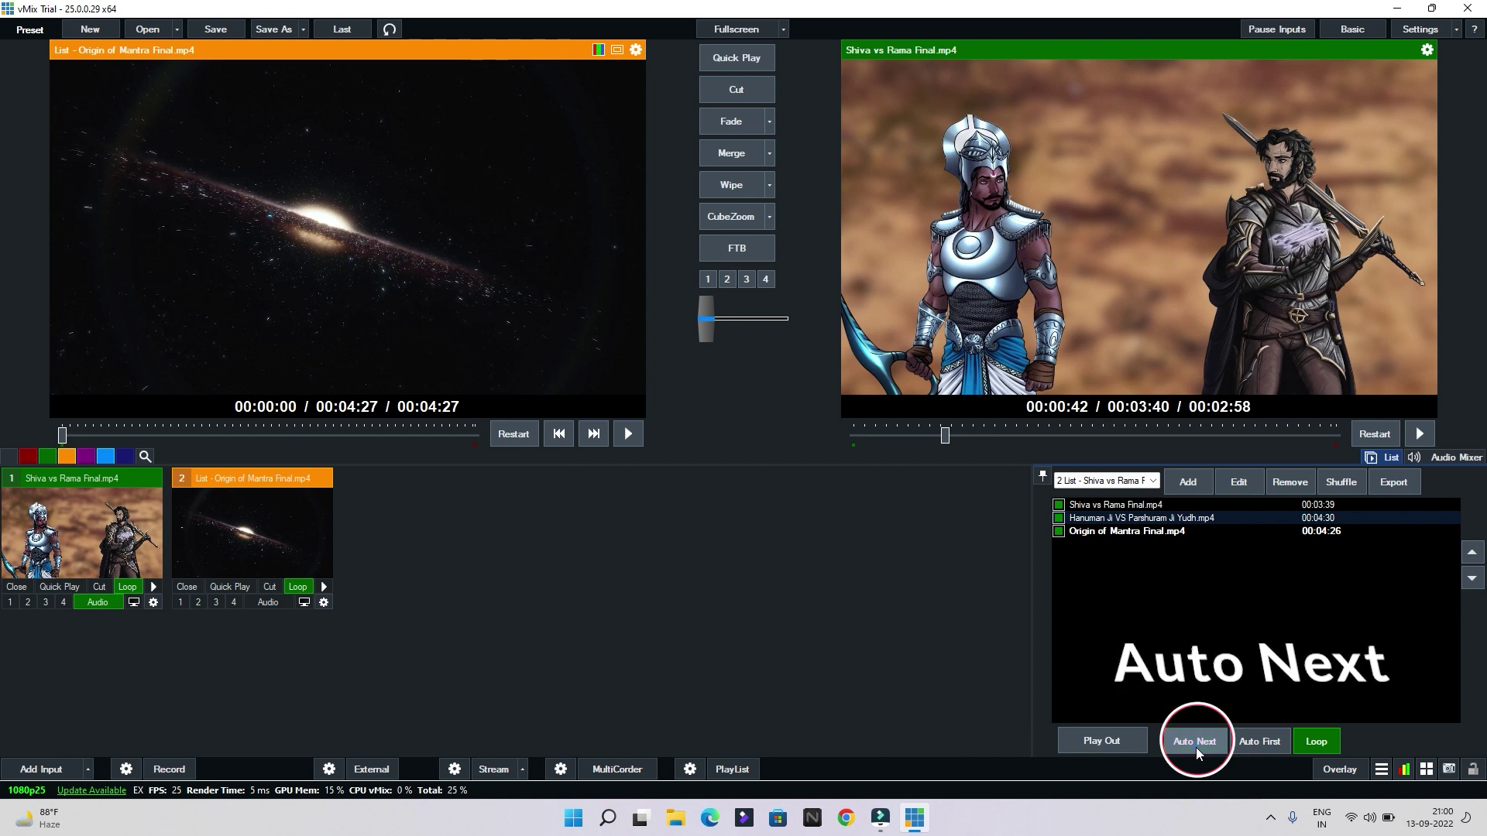
{"action": "double_click", "coordinate": [1131, 507]}
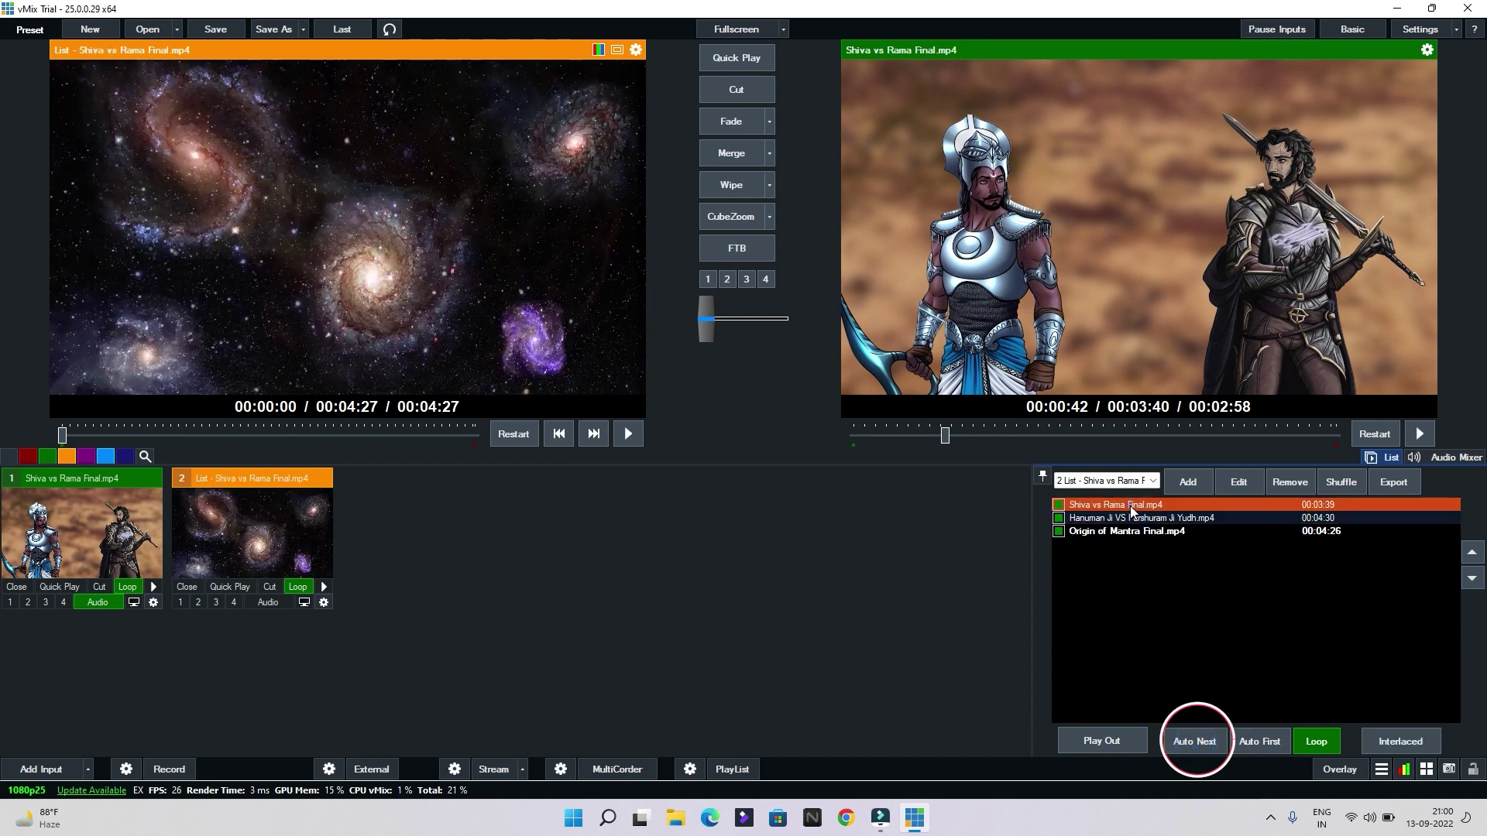
{"action": "left_click", "coordinate": [1139, 522]}
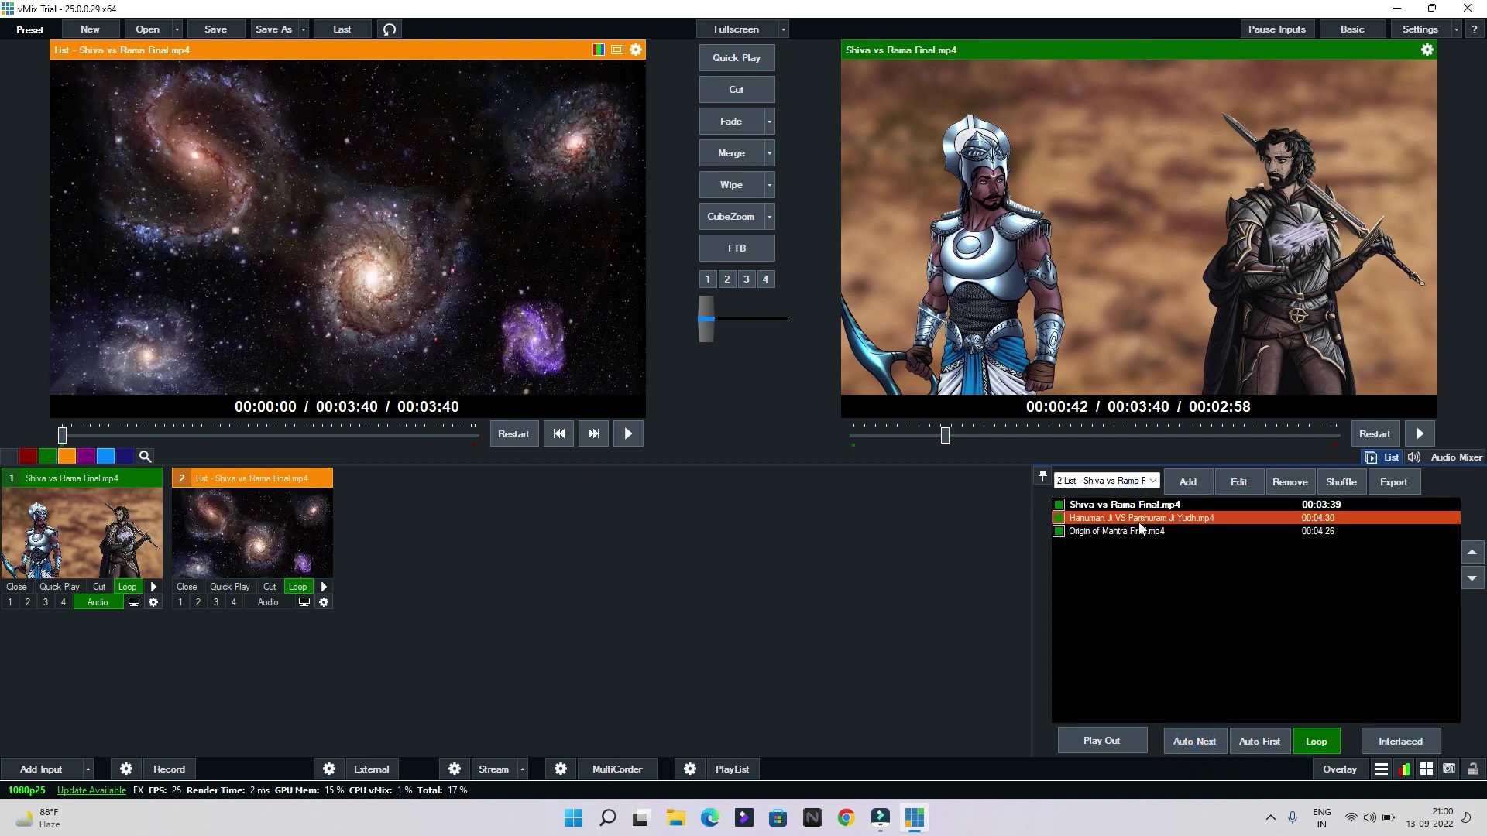
{"action": "left_click", "coordinate": [1132, 508]}
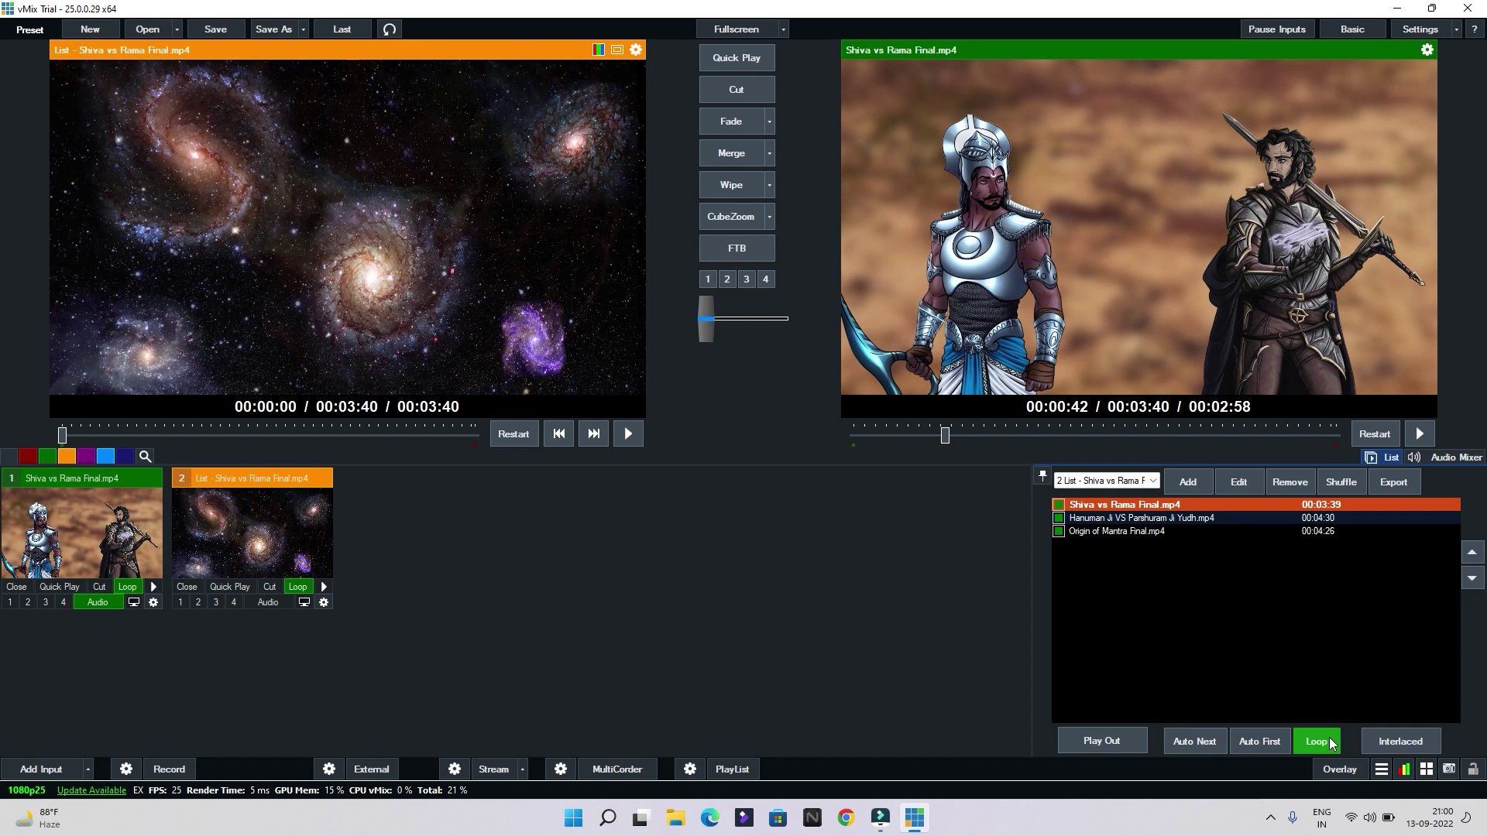
Choose the HD User Facing camera as a new input and dismiss the unsupported-resolution error
{"action": "left_click", "coordinate": [22, 773]}
{"action": "left_click", "coordinate": [406, 240]}
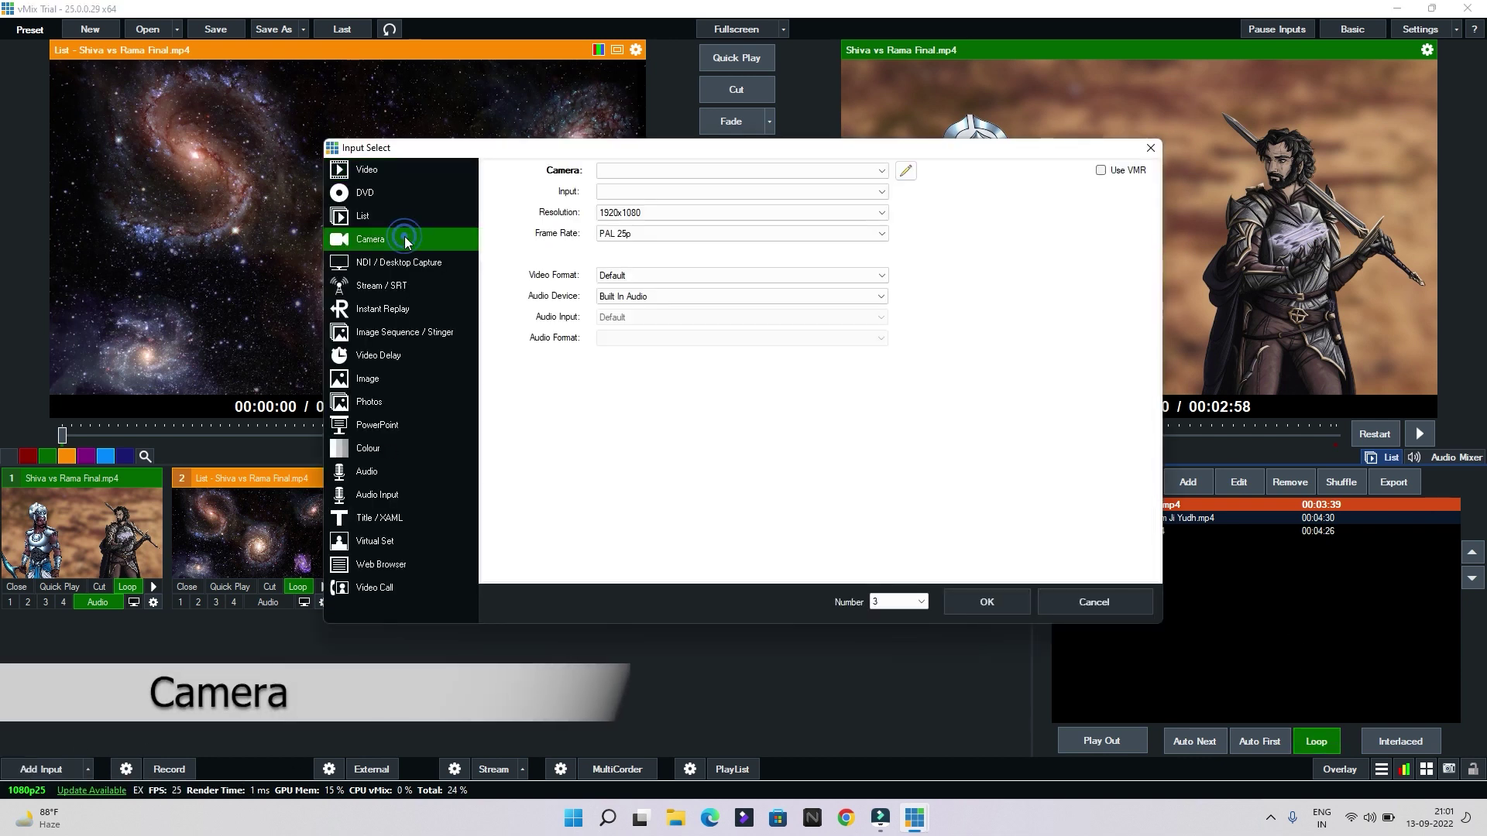
{"action": "left_click", "coordinate": [619, 172]}
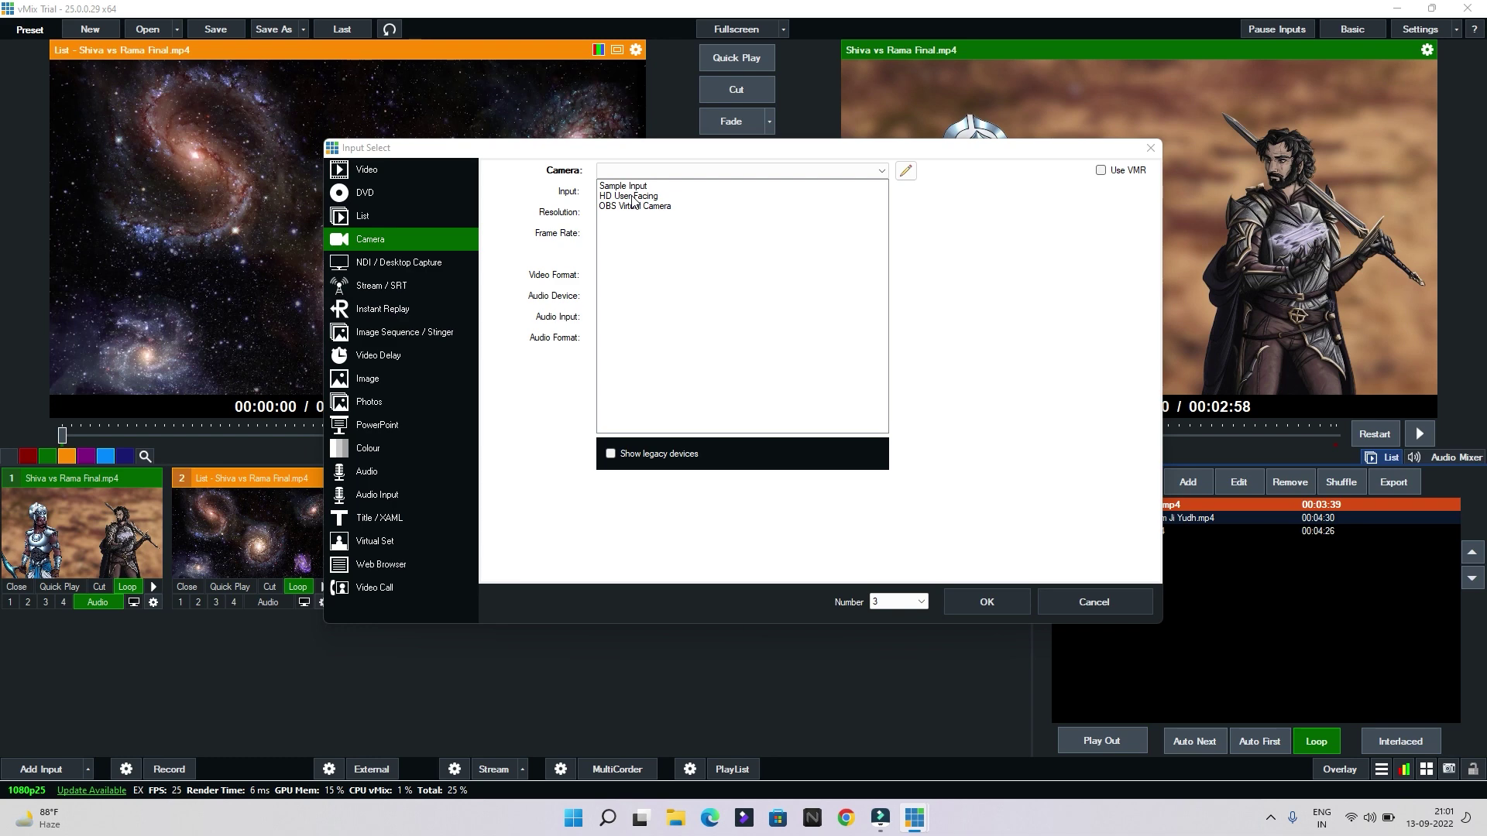
{"action": "left_click", "coordinate": [633, 197]}
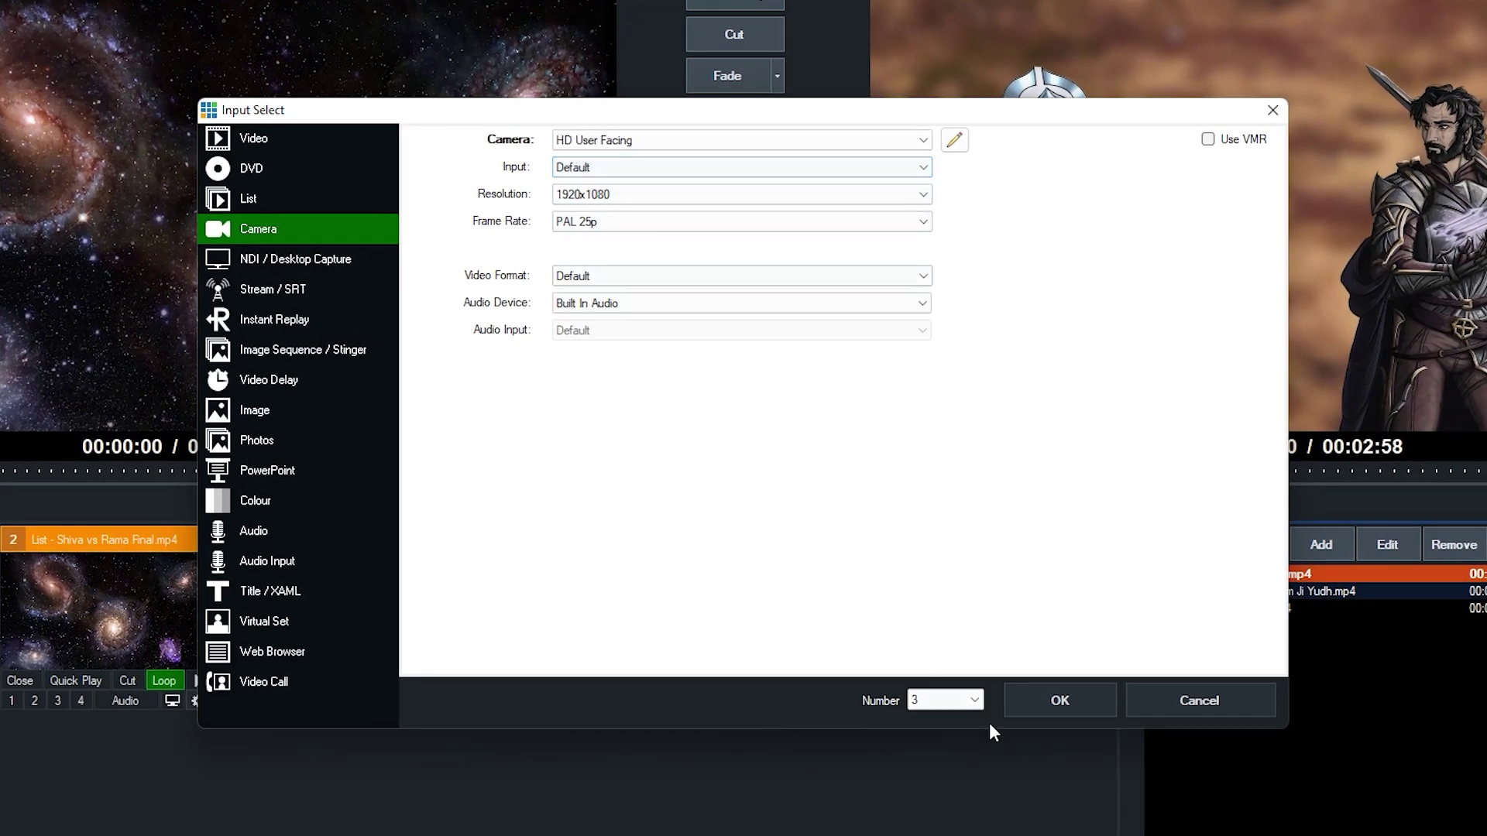
{"action": "left_click", "coordinate": [1062, 697]}
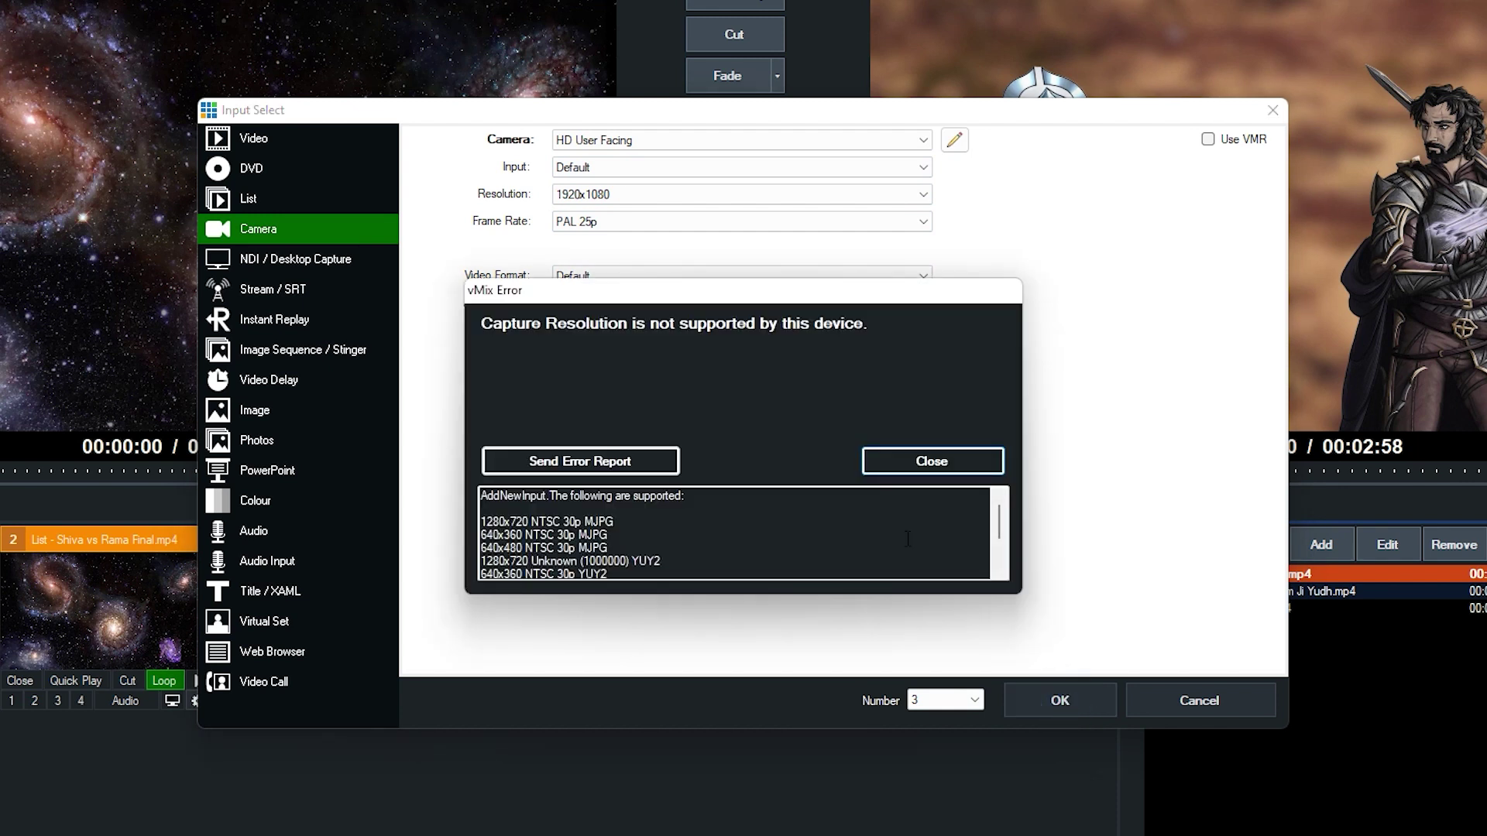
{"action": "left_click", "coordinate": [903, 458]}
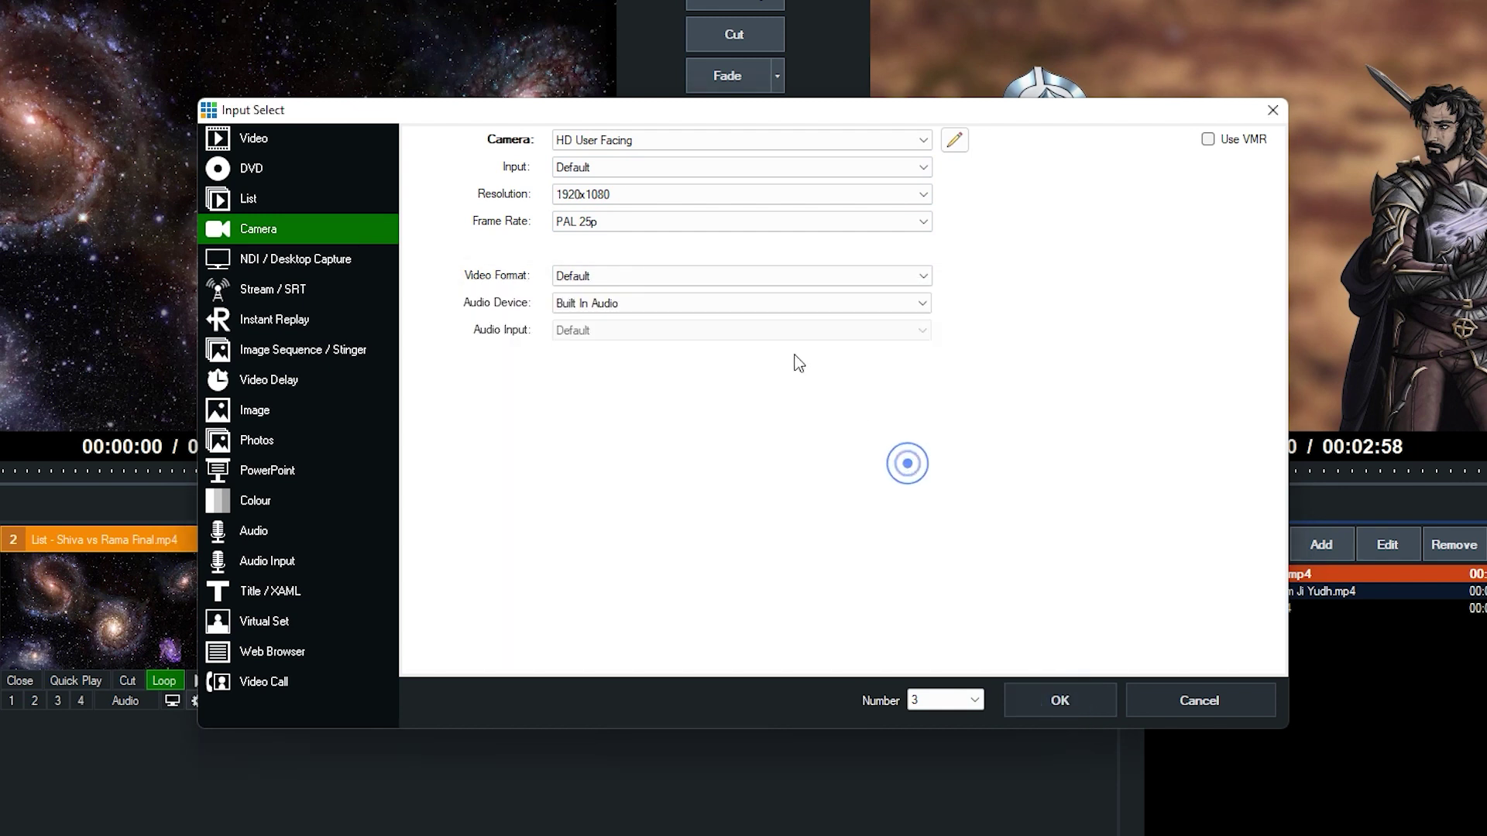
Add the camera at 1280x720 as input 3, preview it, and pause it
{"action": "left_click", "coordinate": [625, 194]}
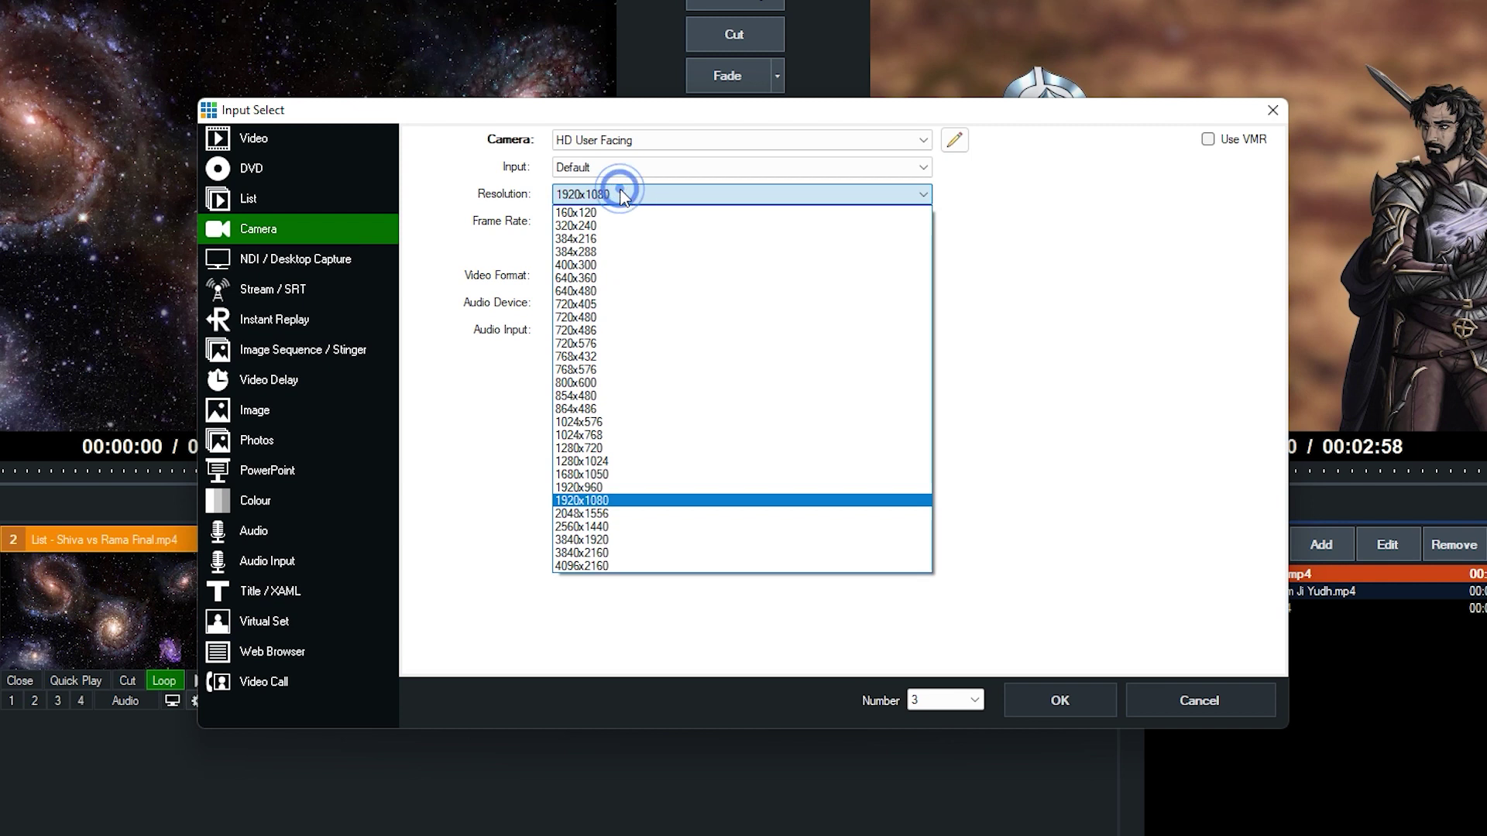
{"action": "left_click", "coordinate": [613, 449]}
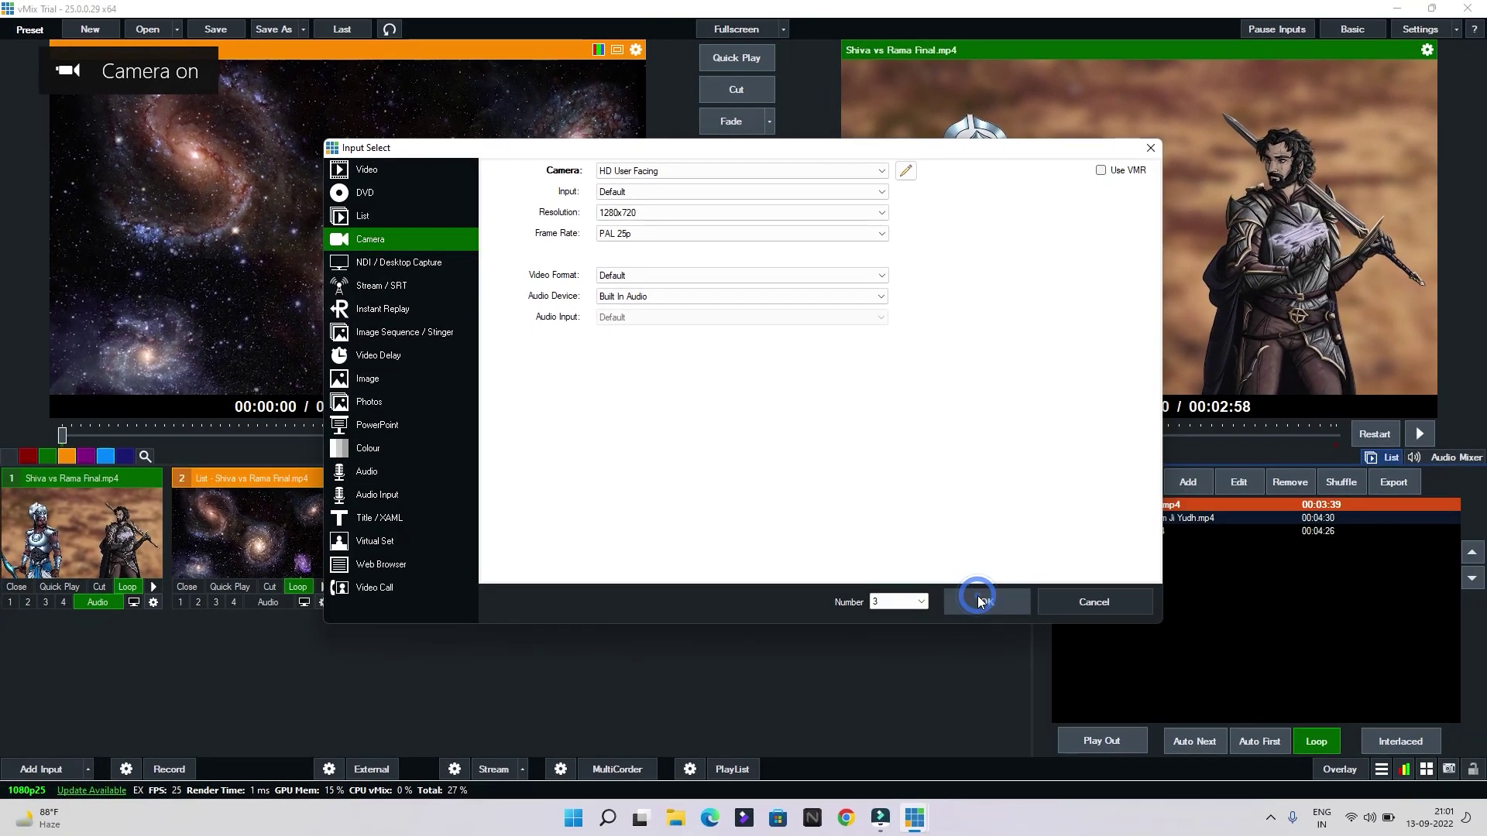
{"action": "left_click", "coordinate": [1050, 697]}
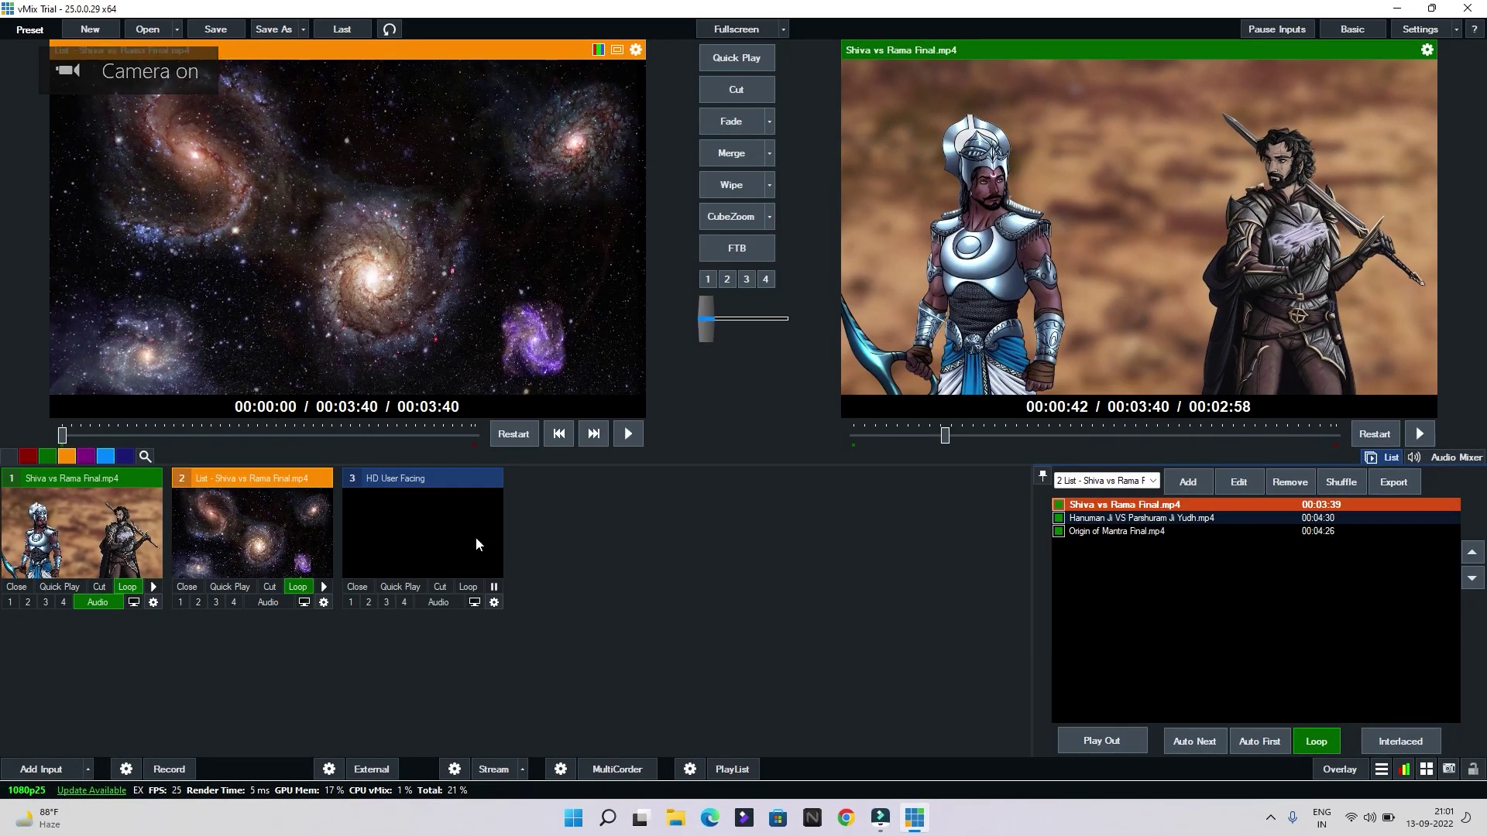
{"action": "left_click", "coordinate": [454, 546]}
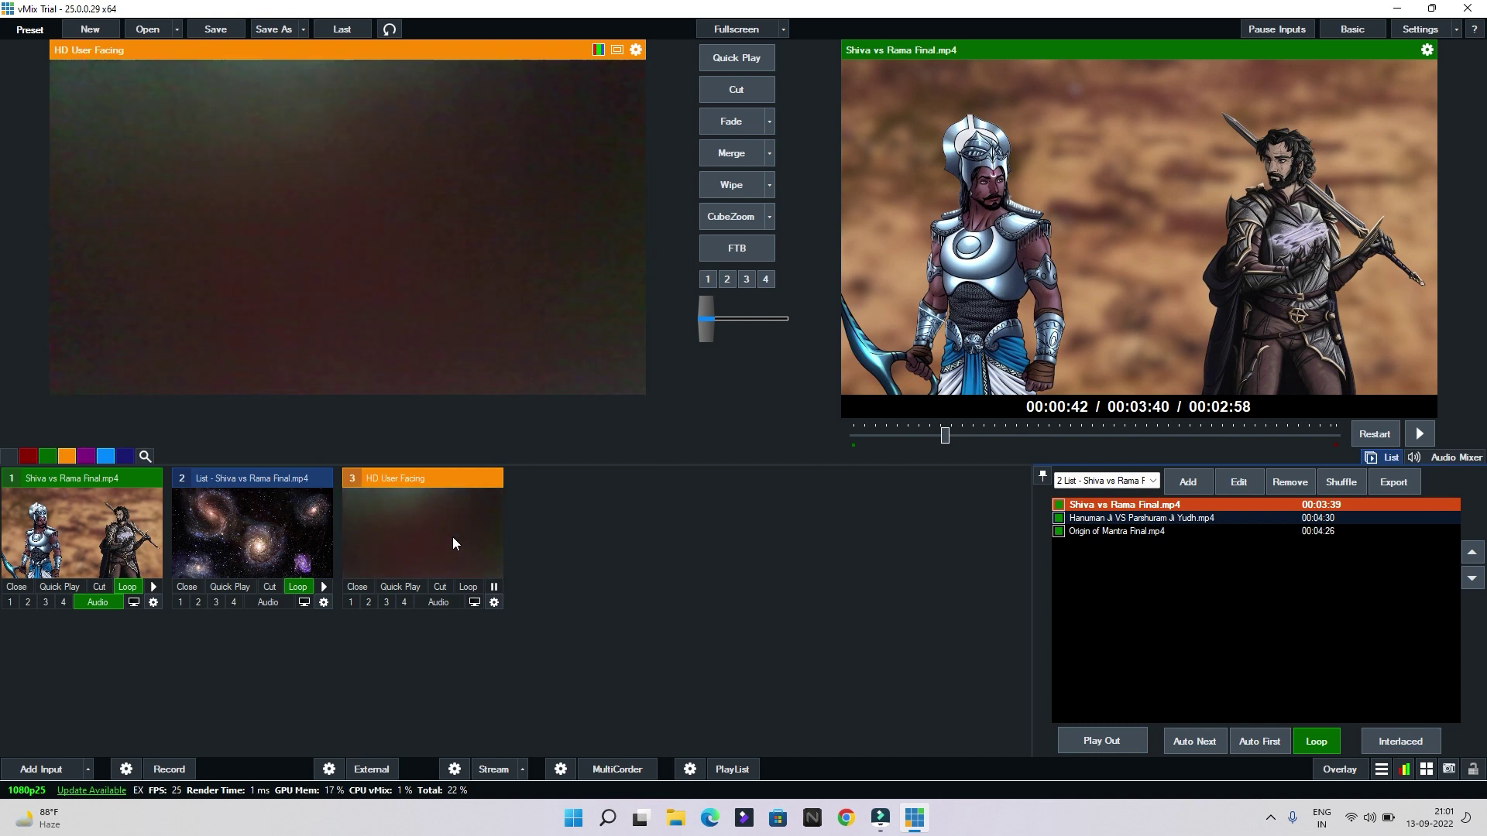
{"action": "left_click", "coordinate": [495, 589]}
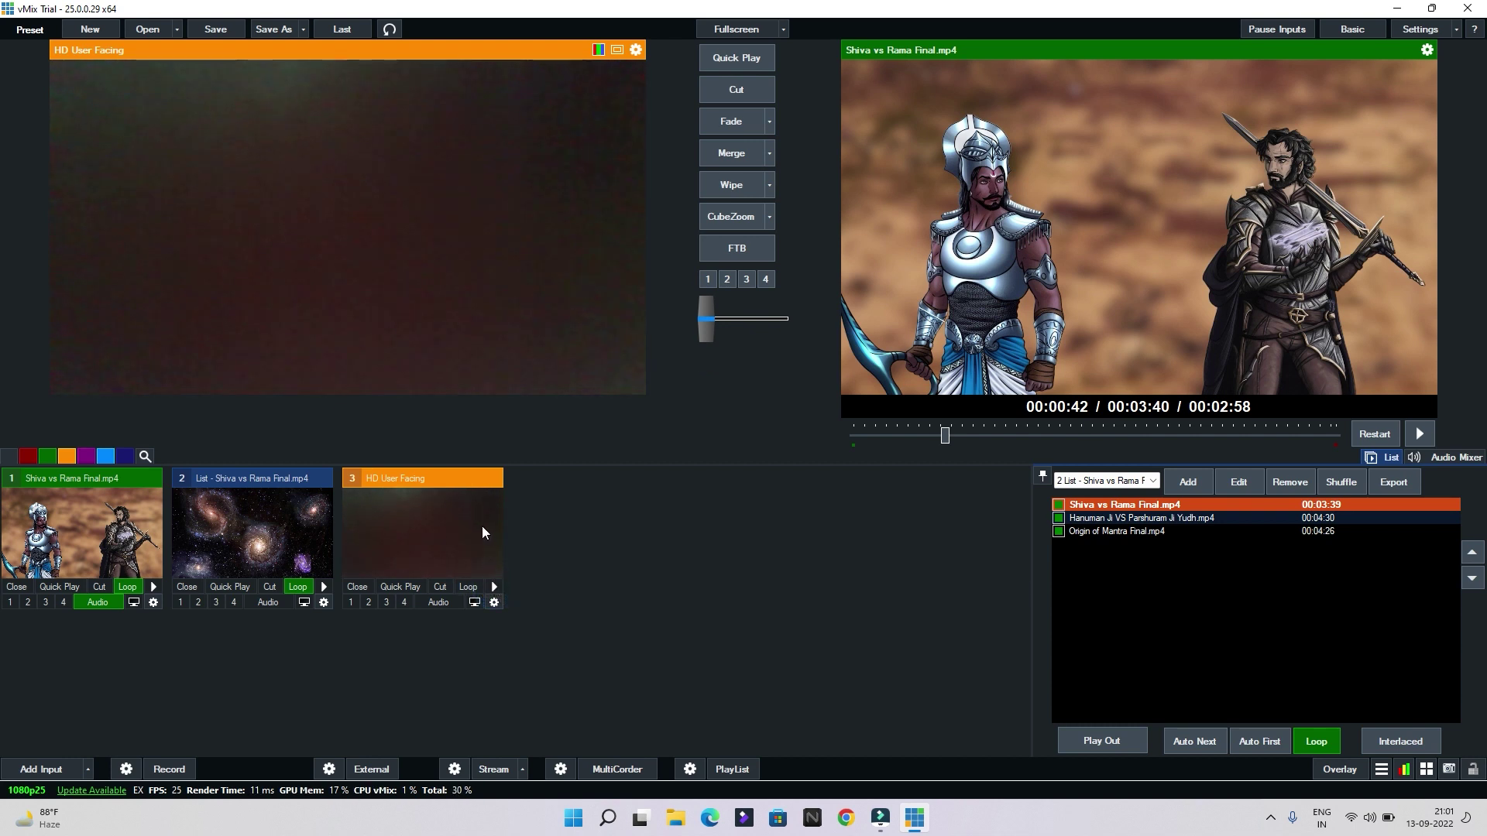
Start a new input, check the Camera device list, then switch to NDI / Desktop Capture
{"action": "left_click", "coordinate": [20, 765]}
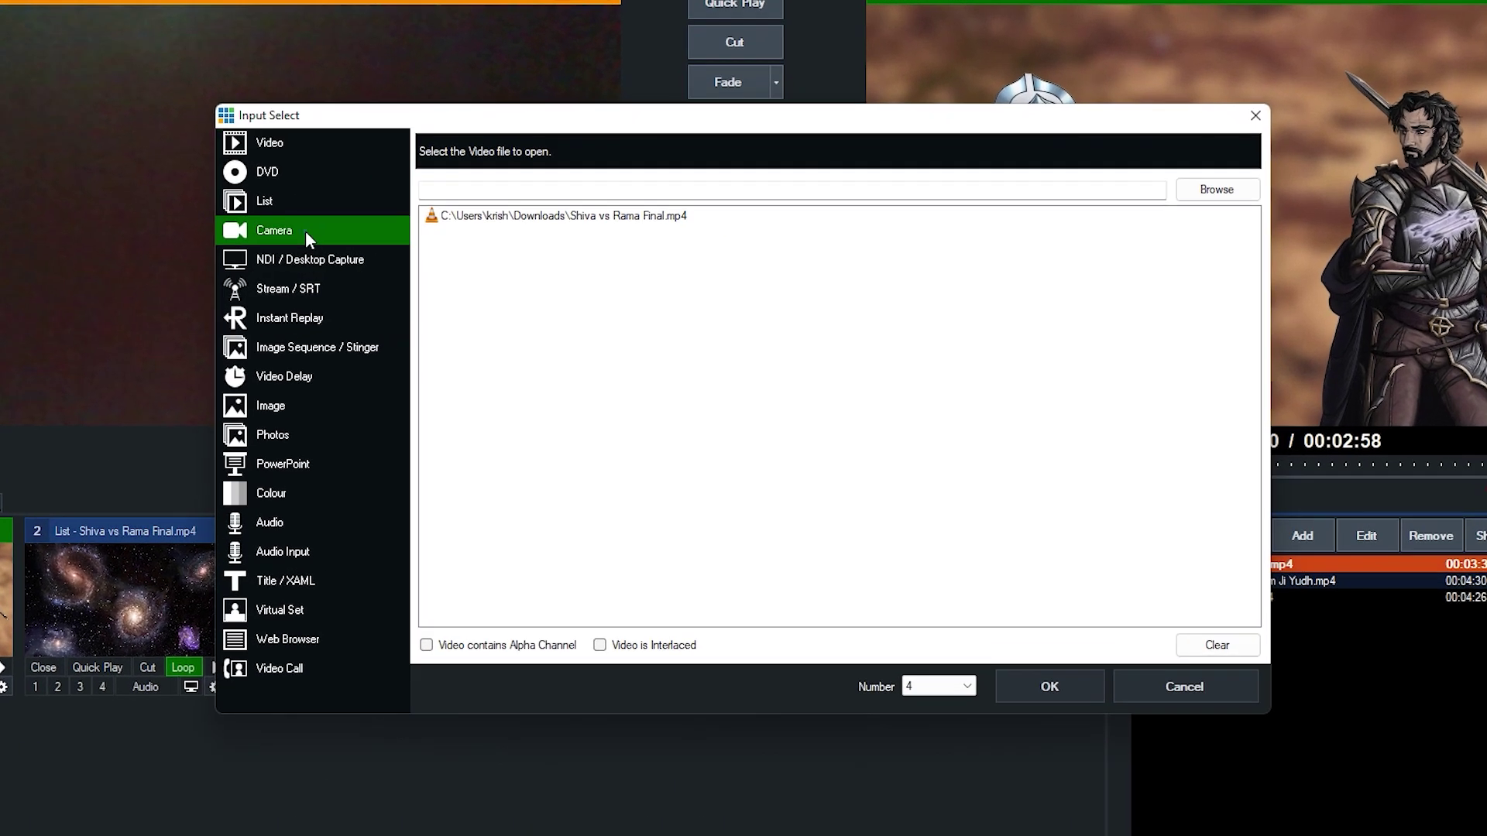
{"action": "left_click", "coordinate": [298, 230]}
{"action": "left_click", "coordinate": [584, 146]}
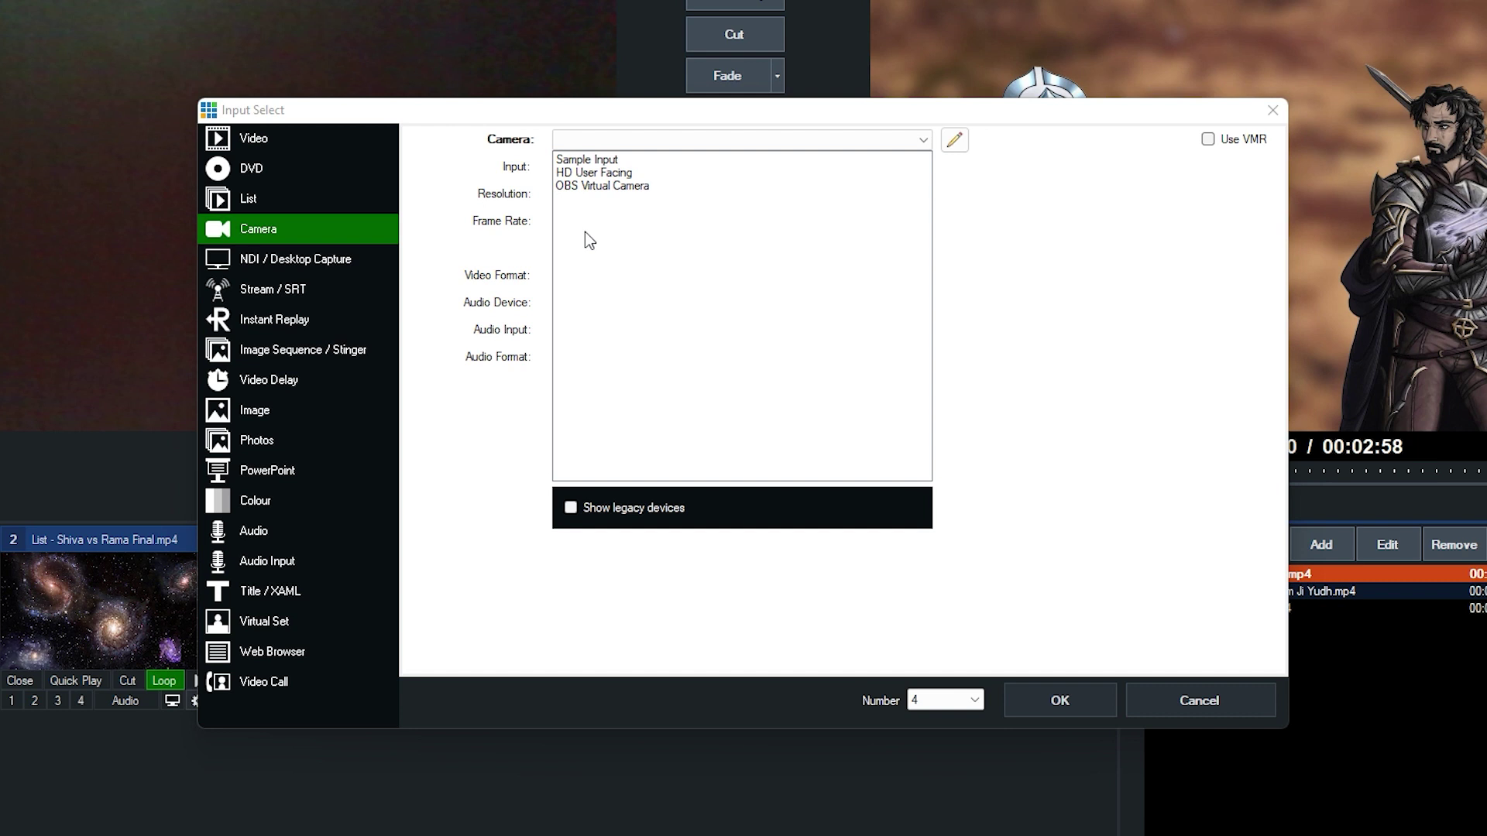
{"action": "left_click", "coordinate": [347, 259]}
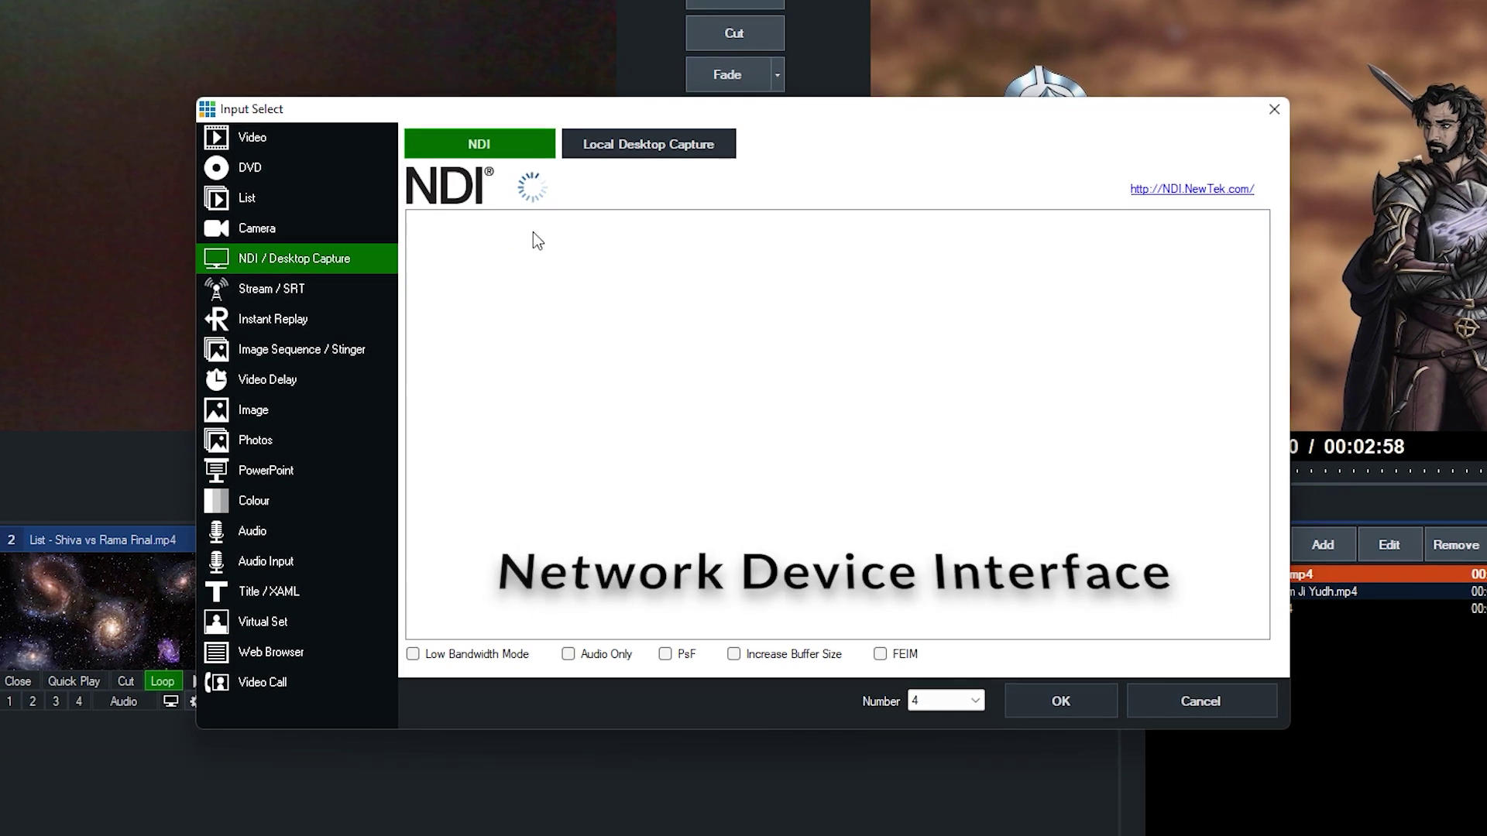
{"action": "left_click", "coordinate": [461, 302]}
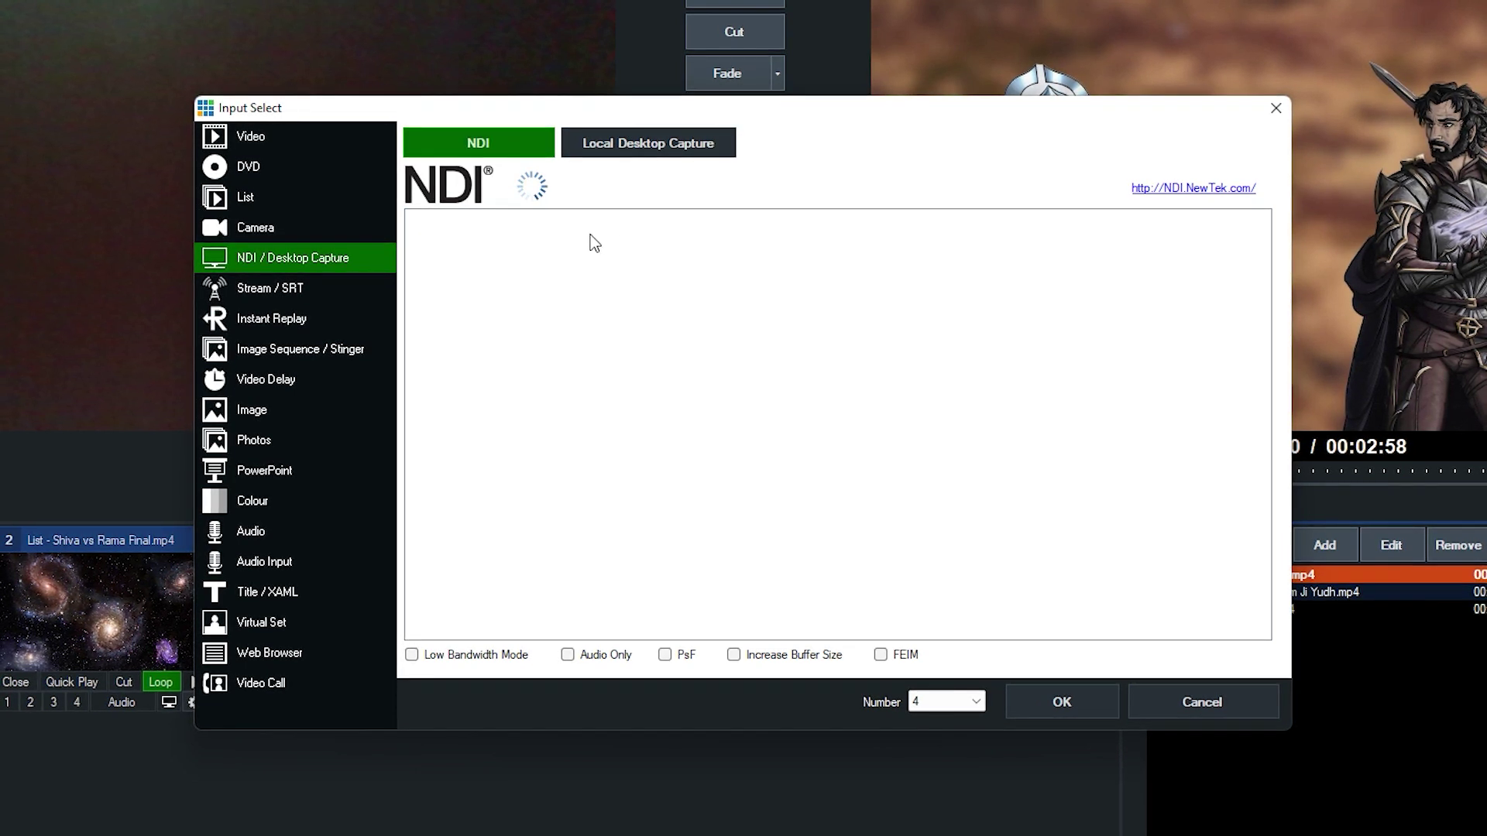
Add Display1 from Local Desktop Capture as input 4, then open and close its fullscreen view
{"action": "left_click", "coordinate": [639, 159]}
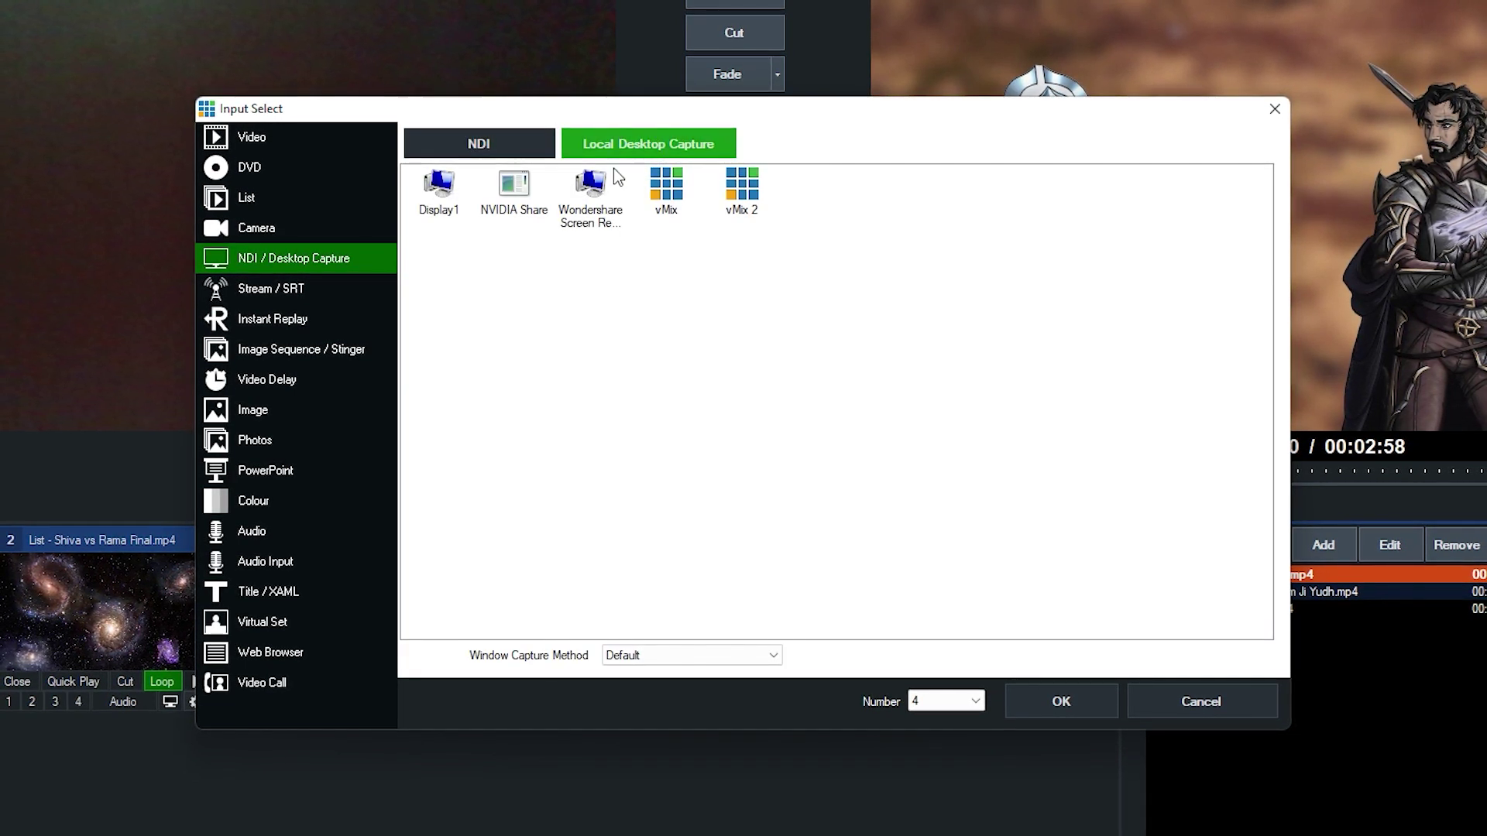
{"action": "left_click", "coordinate": [439, 189]}
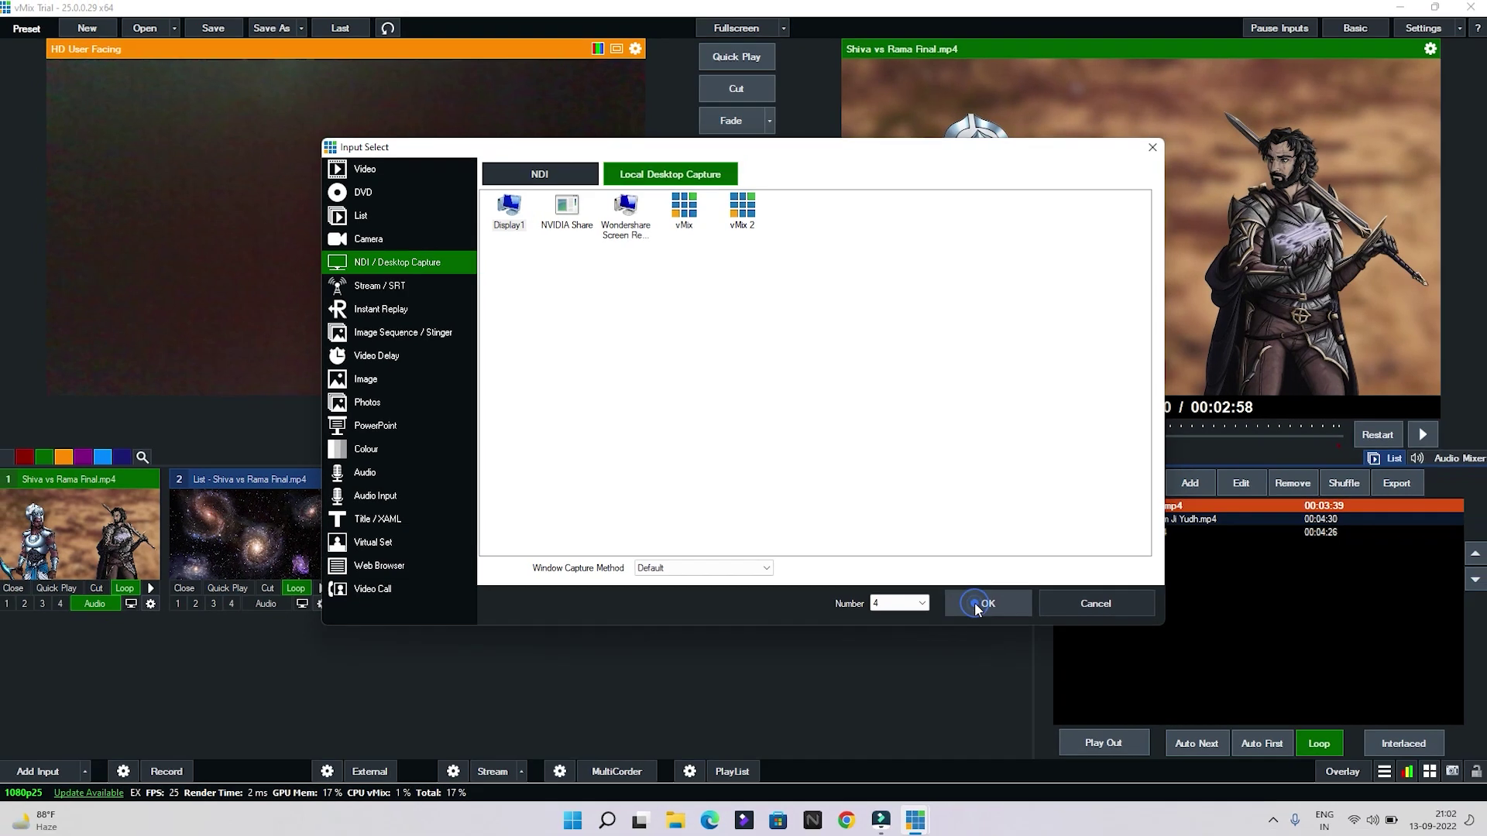
{"action": "left_click", "coordinate": [1058, 700]}
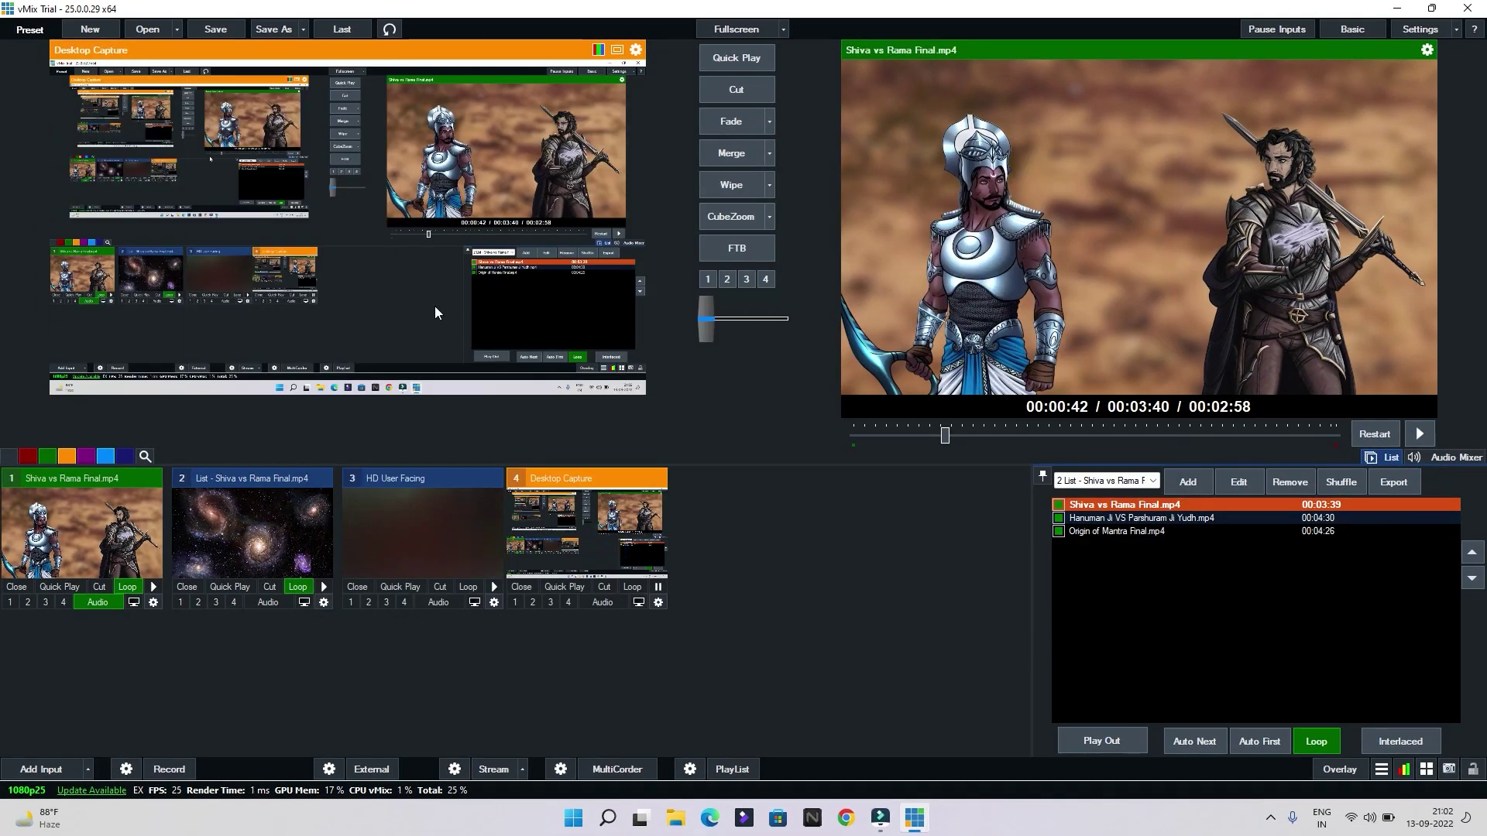
{"action": "left_click", "coordinate": [638, 602]}
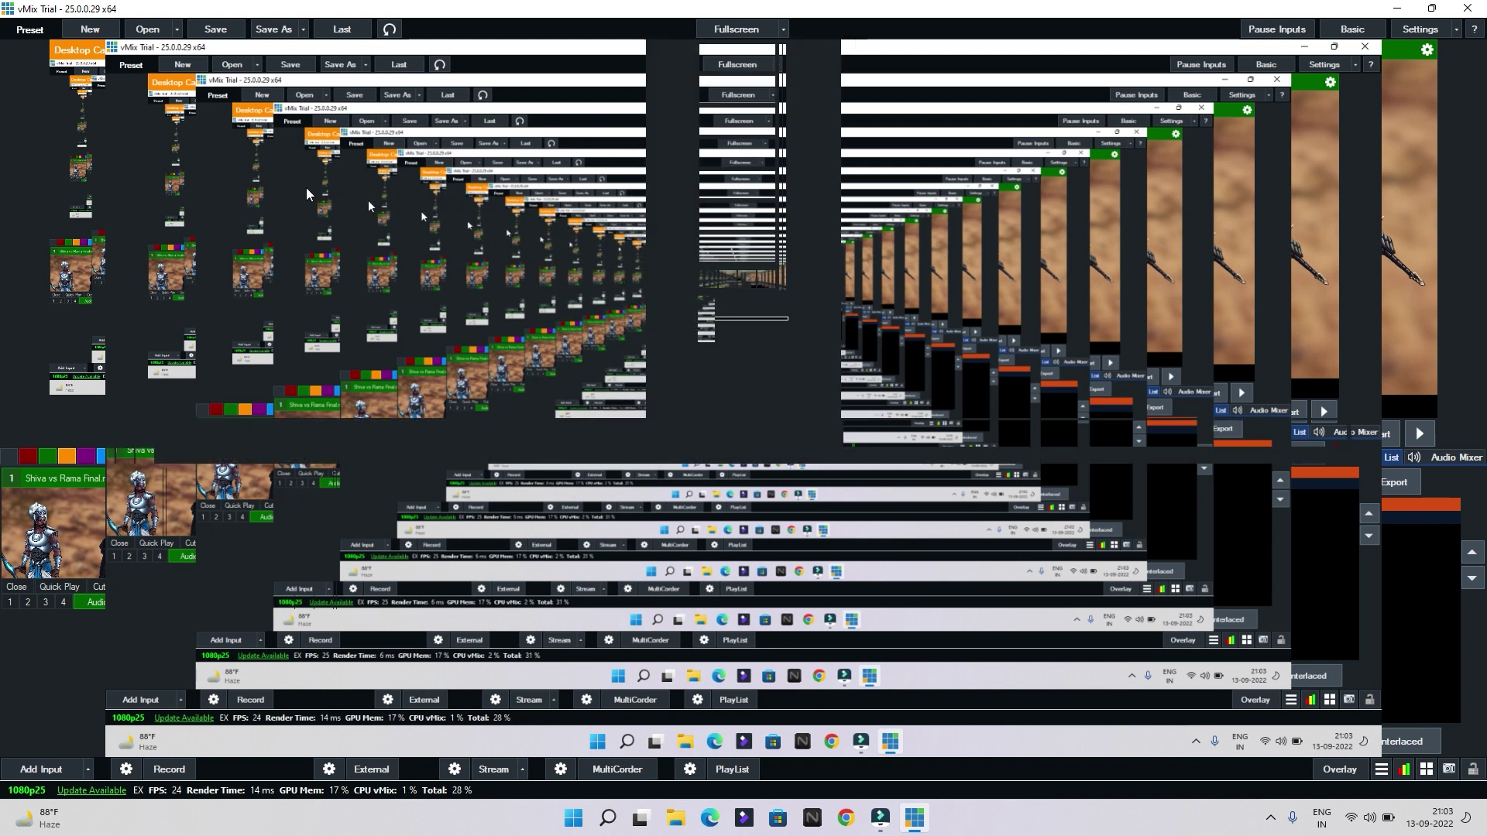
{"action": "key", "text": "Escape"}
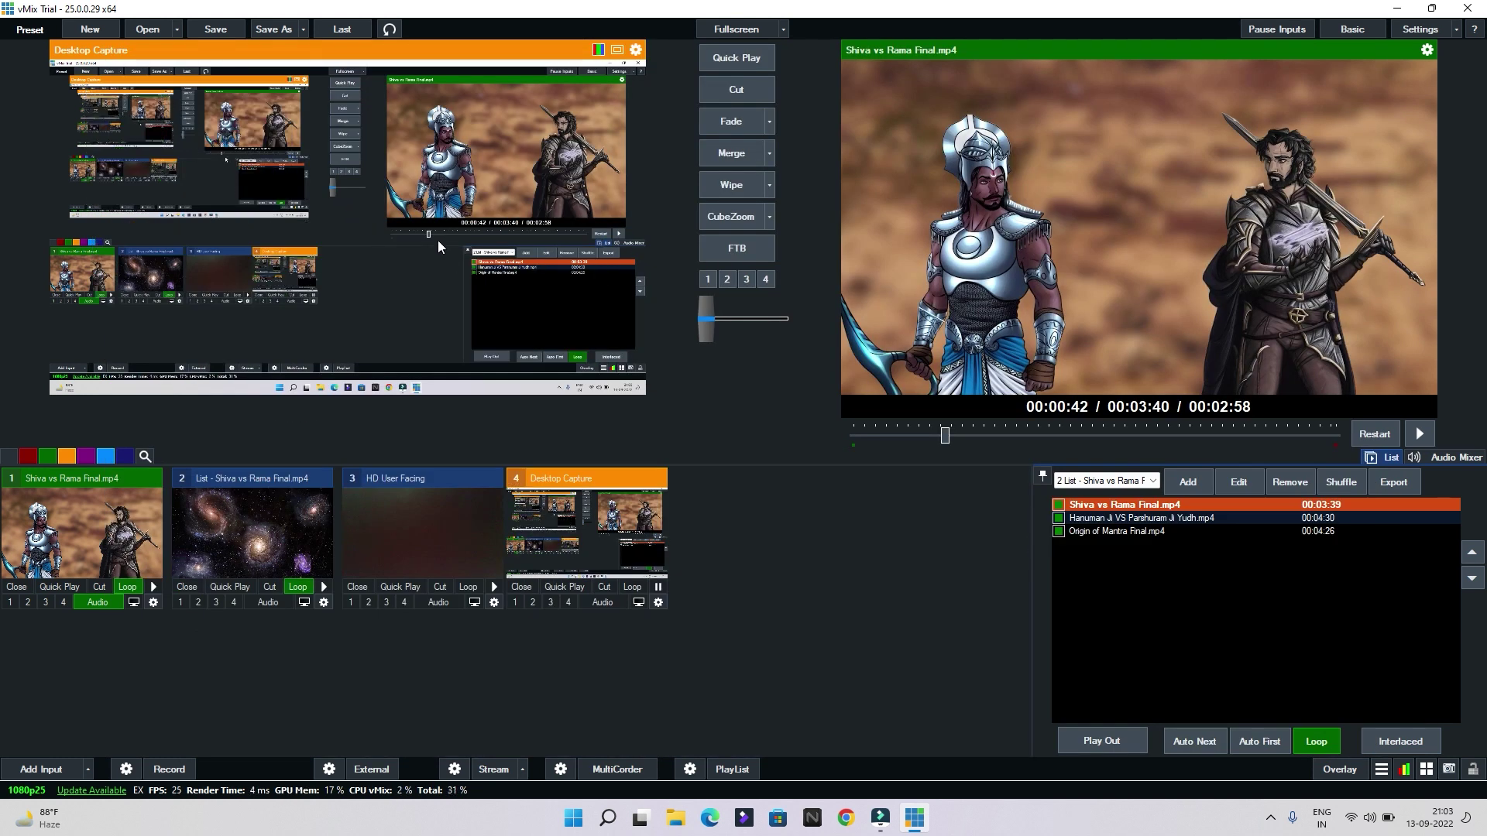
Browse the NDI, Stream / SRT and Instant Replay input pages, ending on Image Sequence / Stinger
{"action": "left_click", "coordinate": [41, 769]}
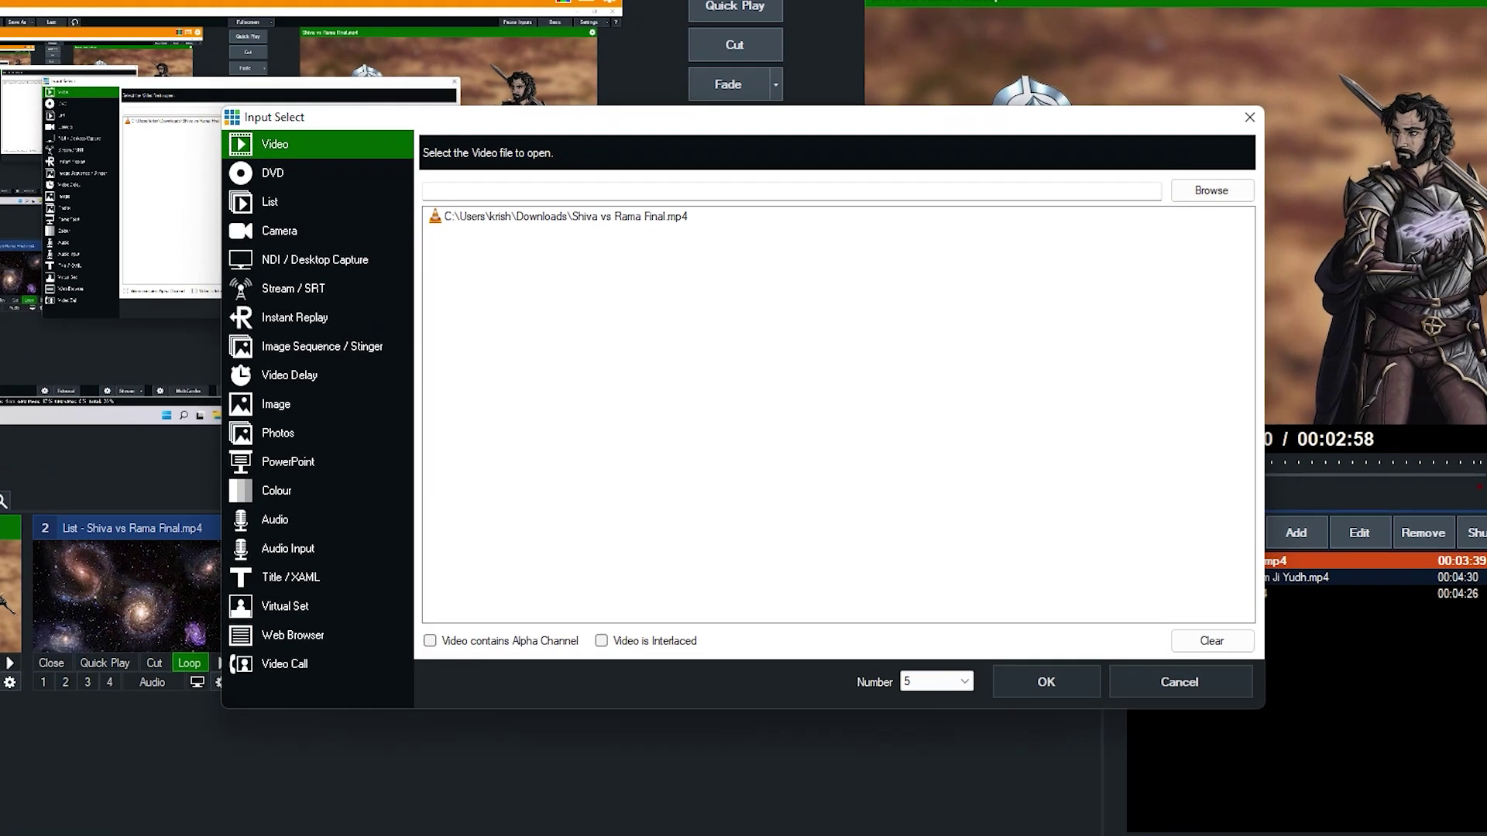
{"action": "left_click", "coordinate": [317, 265]}
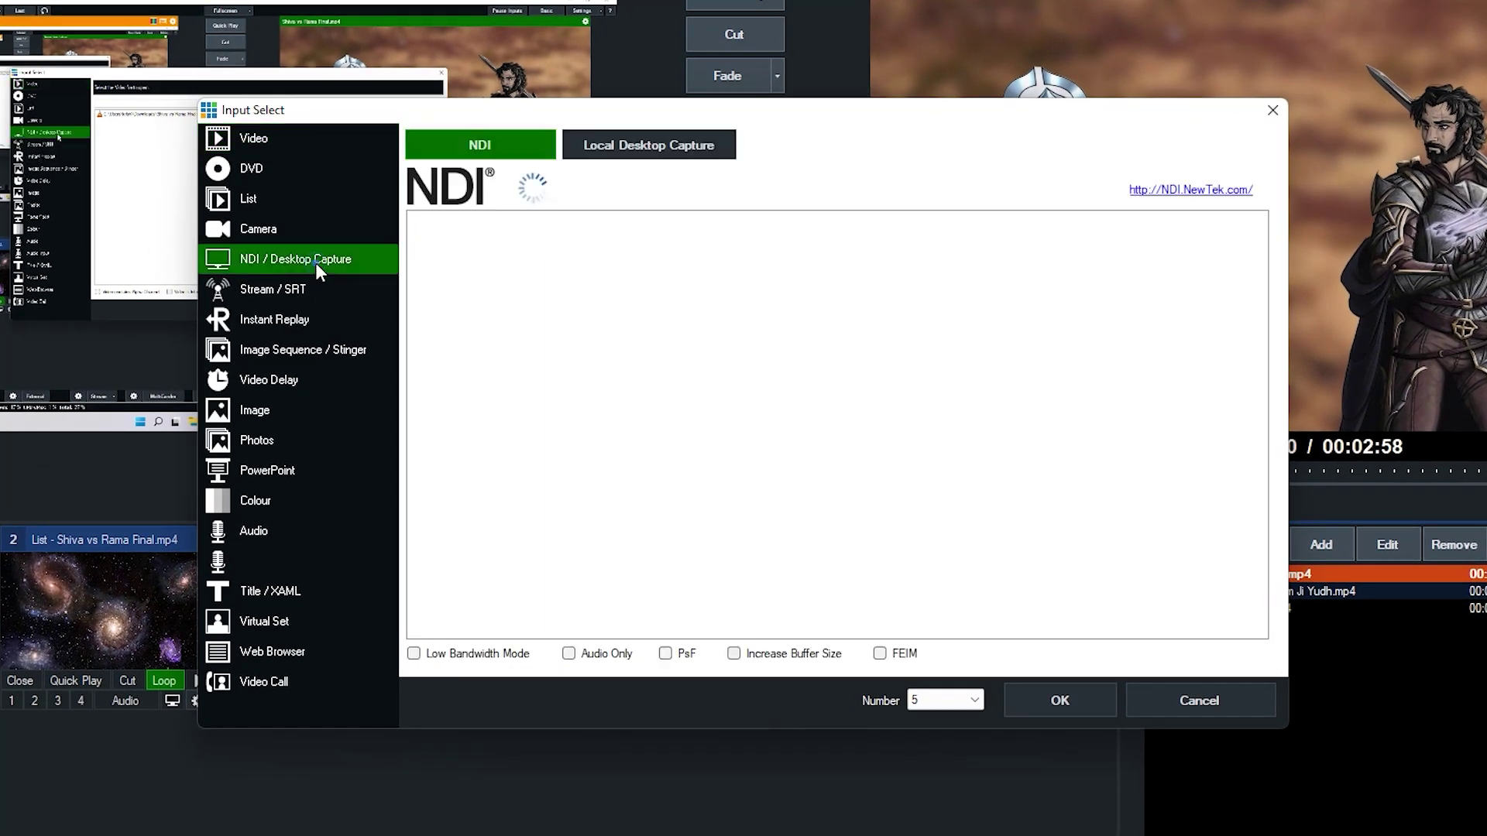
{"action": "left_click", "coordinate": [628, 150]}
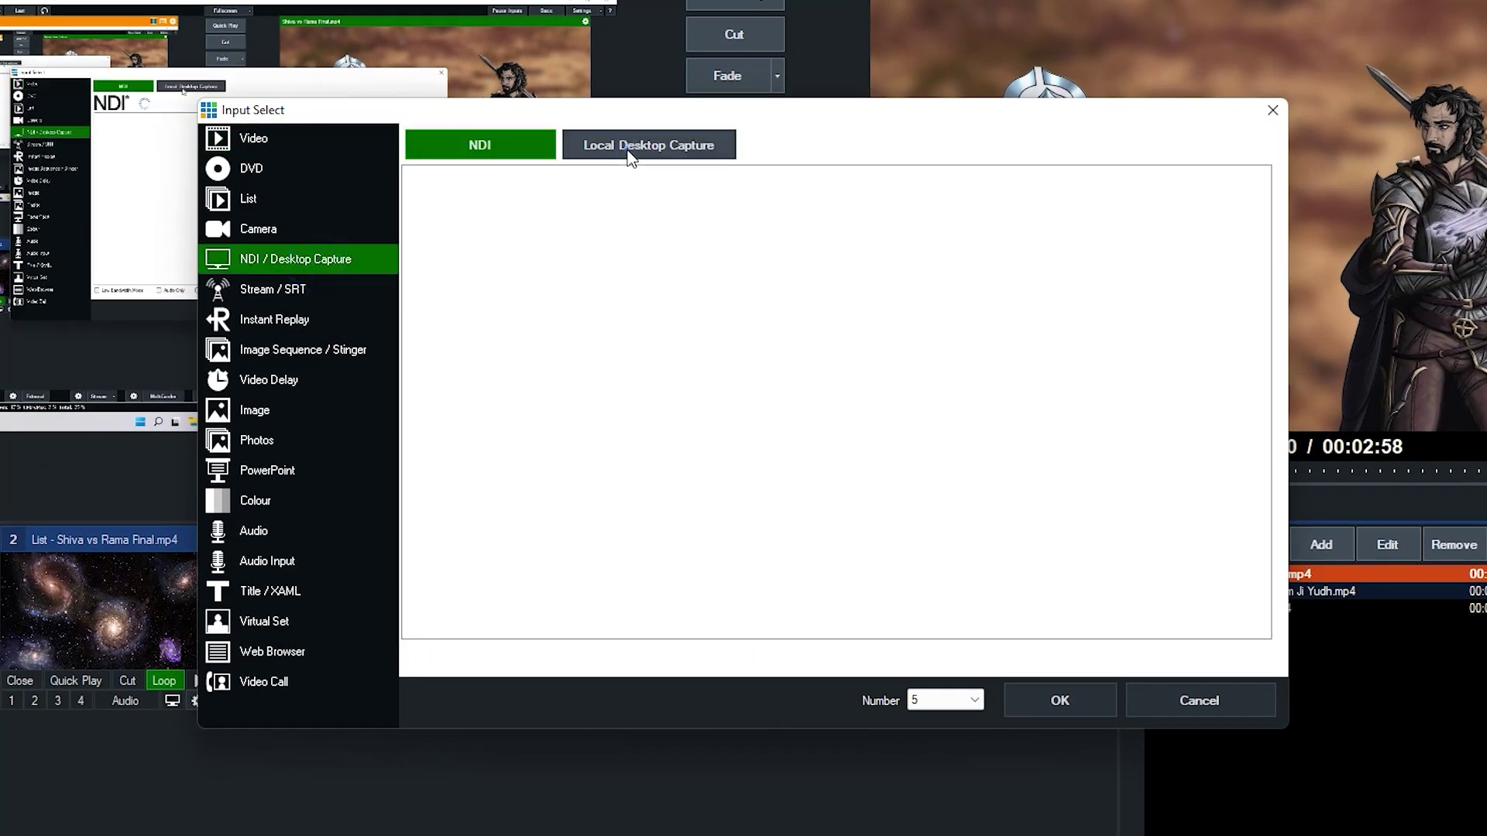
{"action": "left_click", "coordinate": [327, 295]}
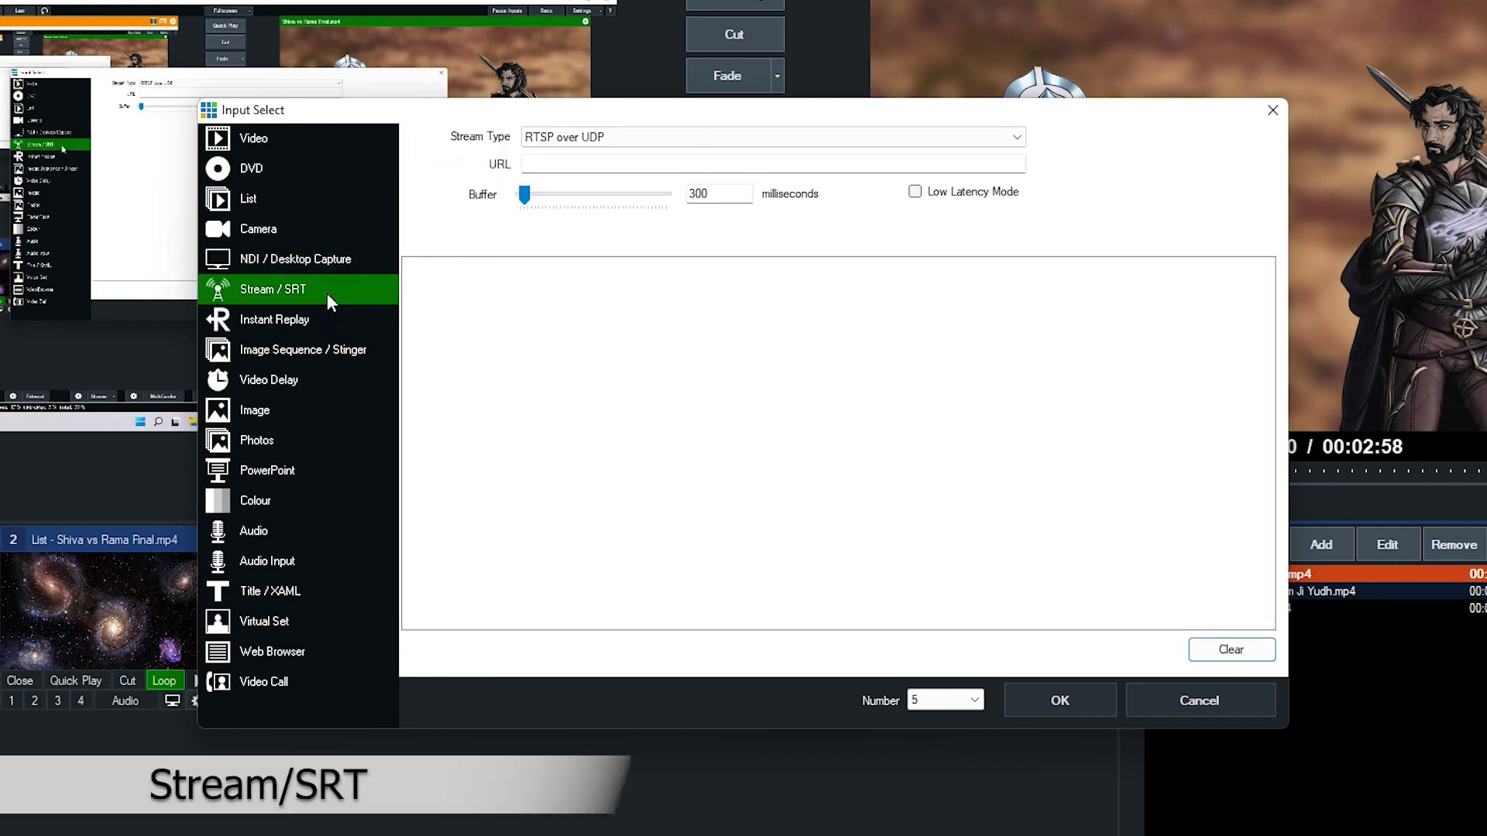
{"action": "left_click", "coordinate": [588, 137]}
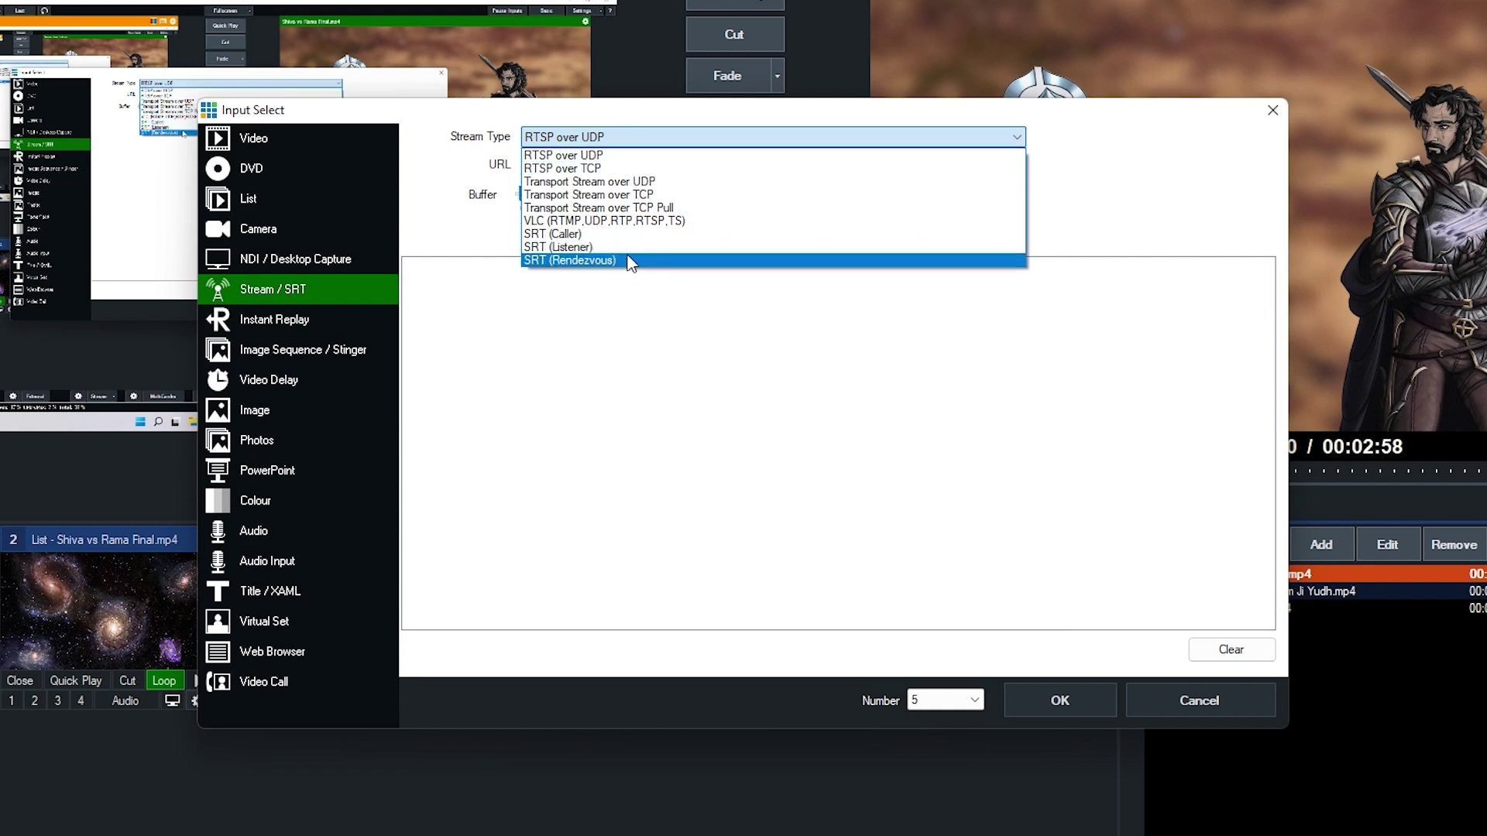
{"action": "left_click", "coordinate": [595, 319]}
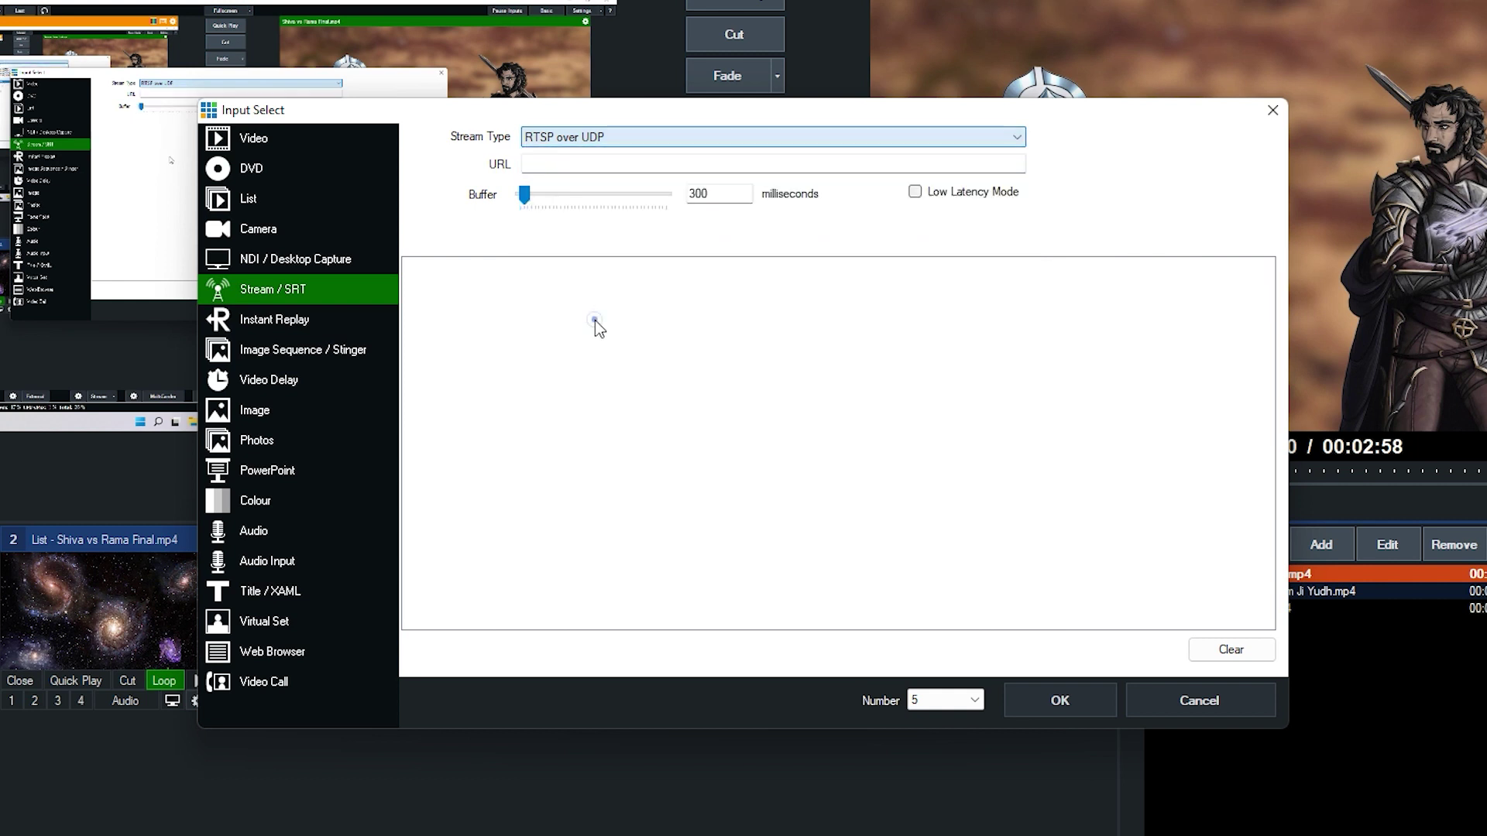
{"action": "left_click", "coordinate": [352, 319]}
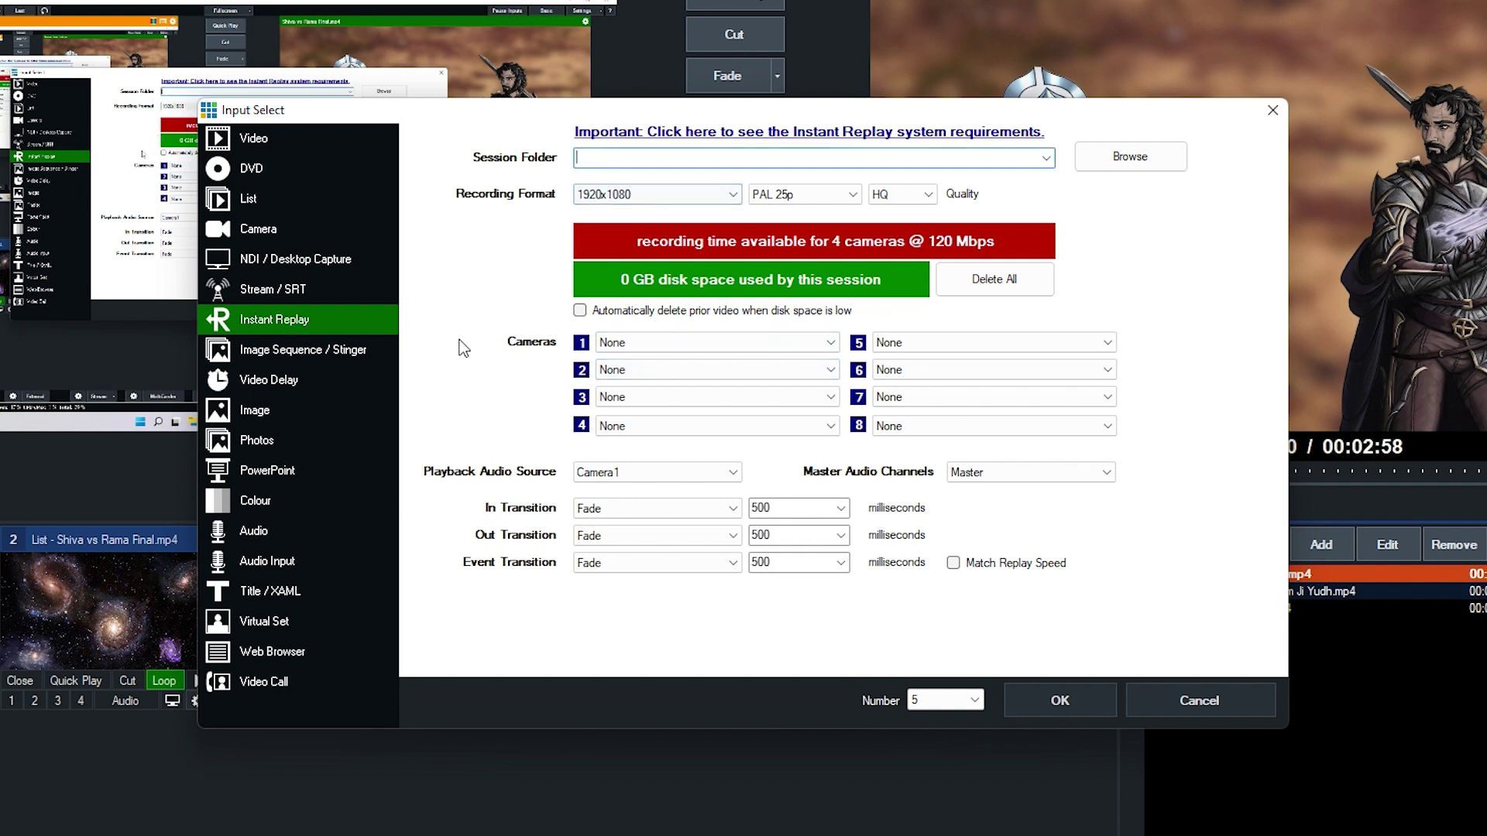
{"action": "left_click", "coordinate": [355, 356]}
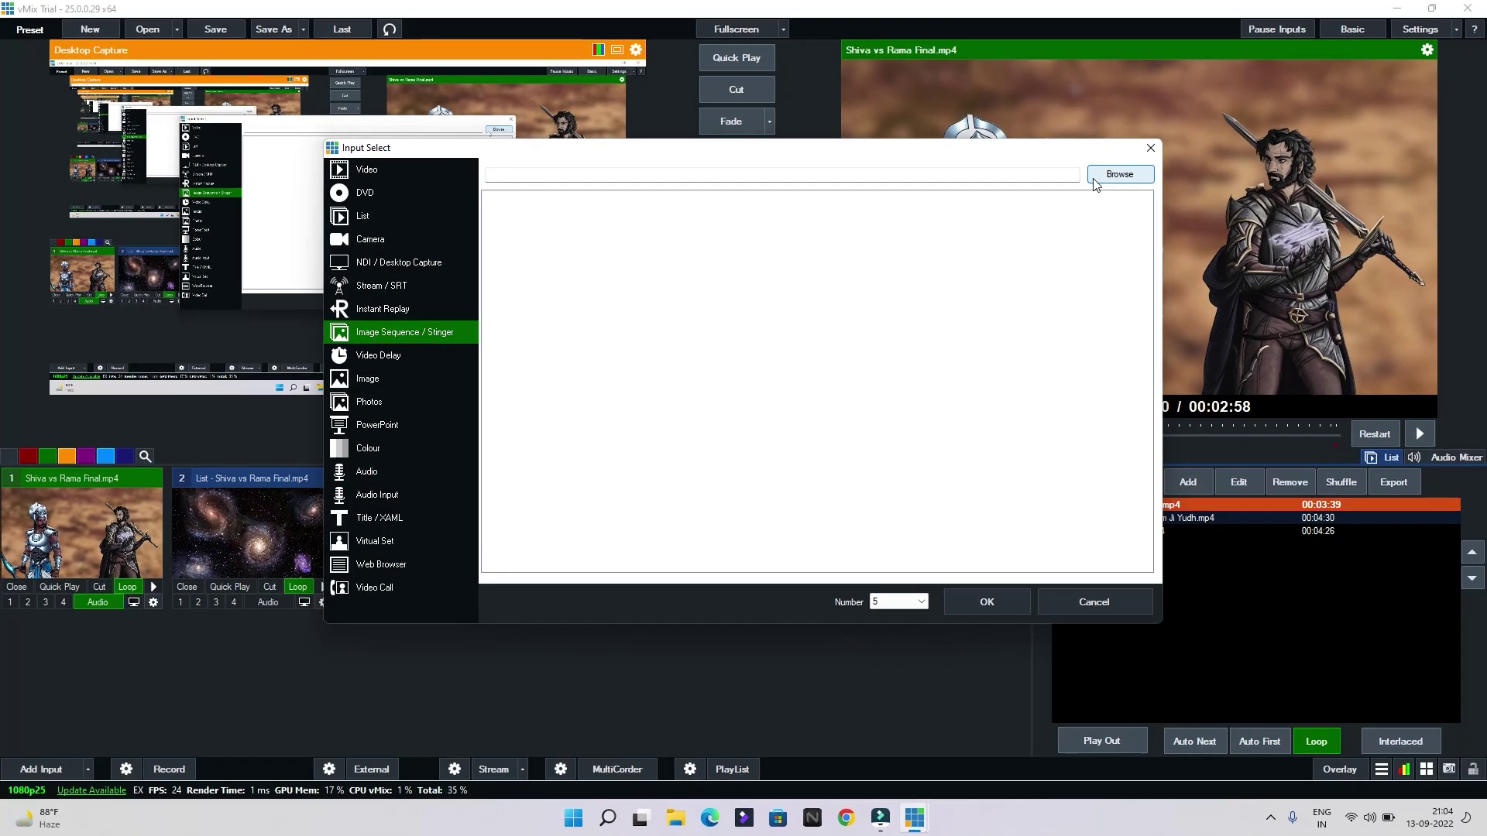
Load the erte image as image-sequence input 5, then close that input again
{"action": "left_click", "coordinate": [1199, 149]}
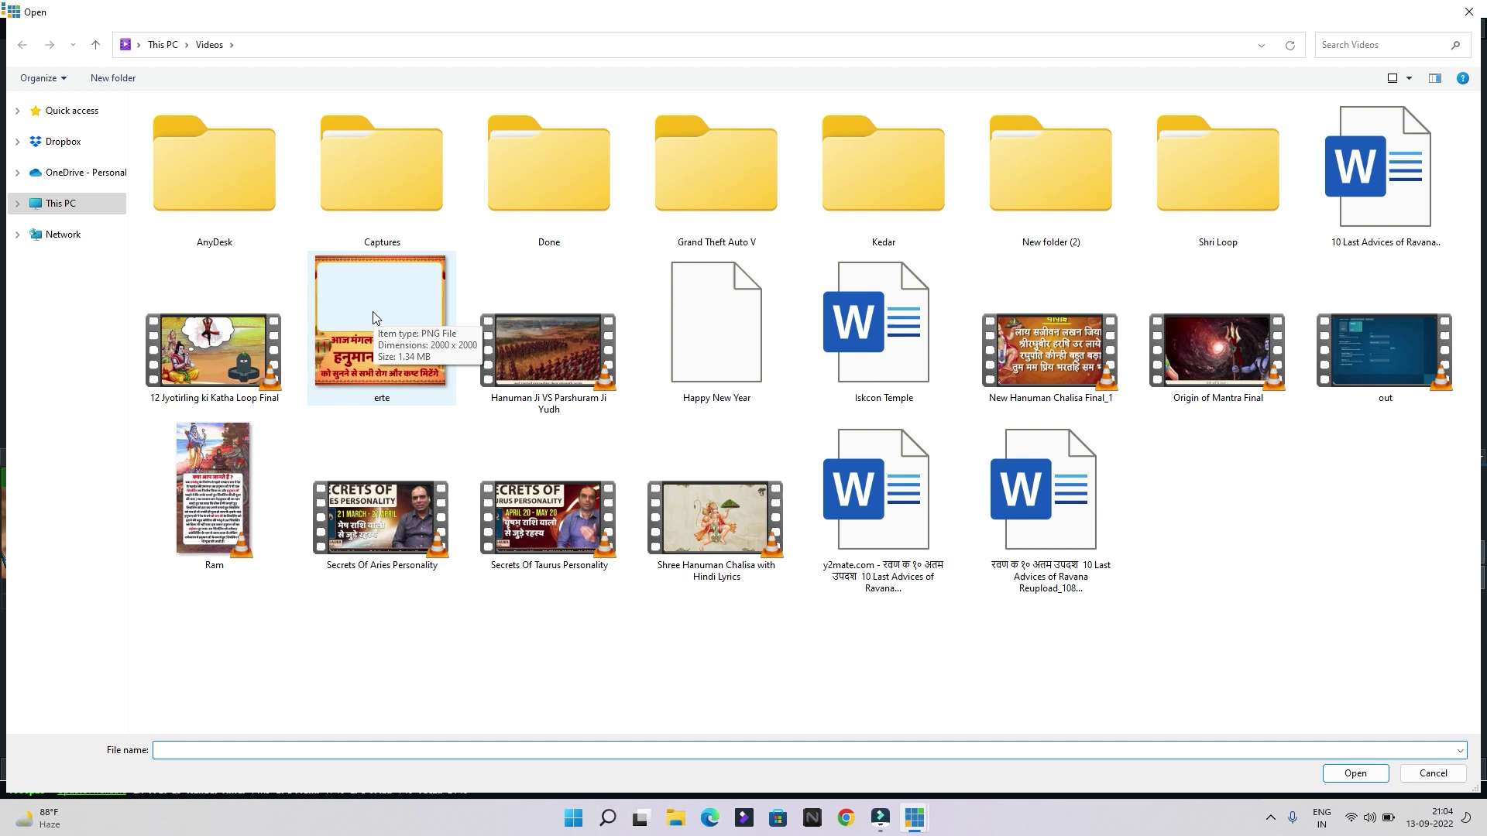
{"action": "left_click", "coordinate": [374, 312]}
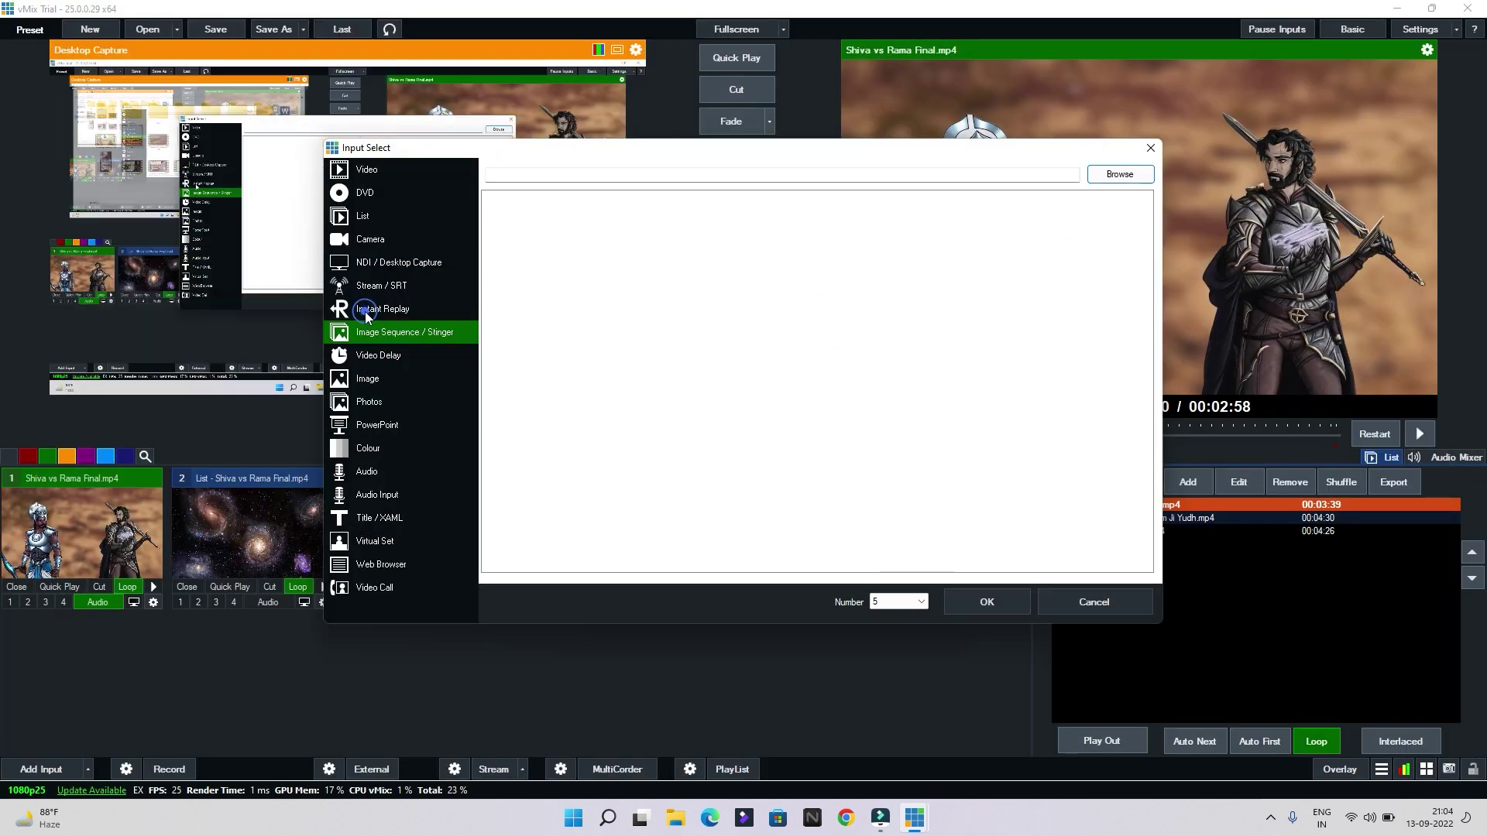
{"action": "left_click", "coordinate": [986, 602]}
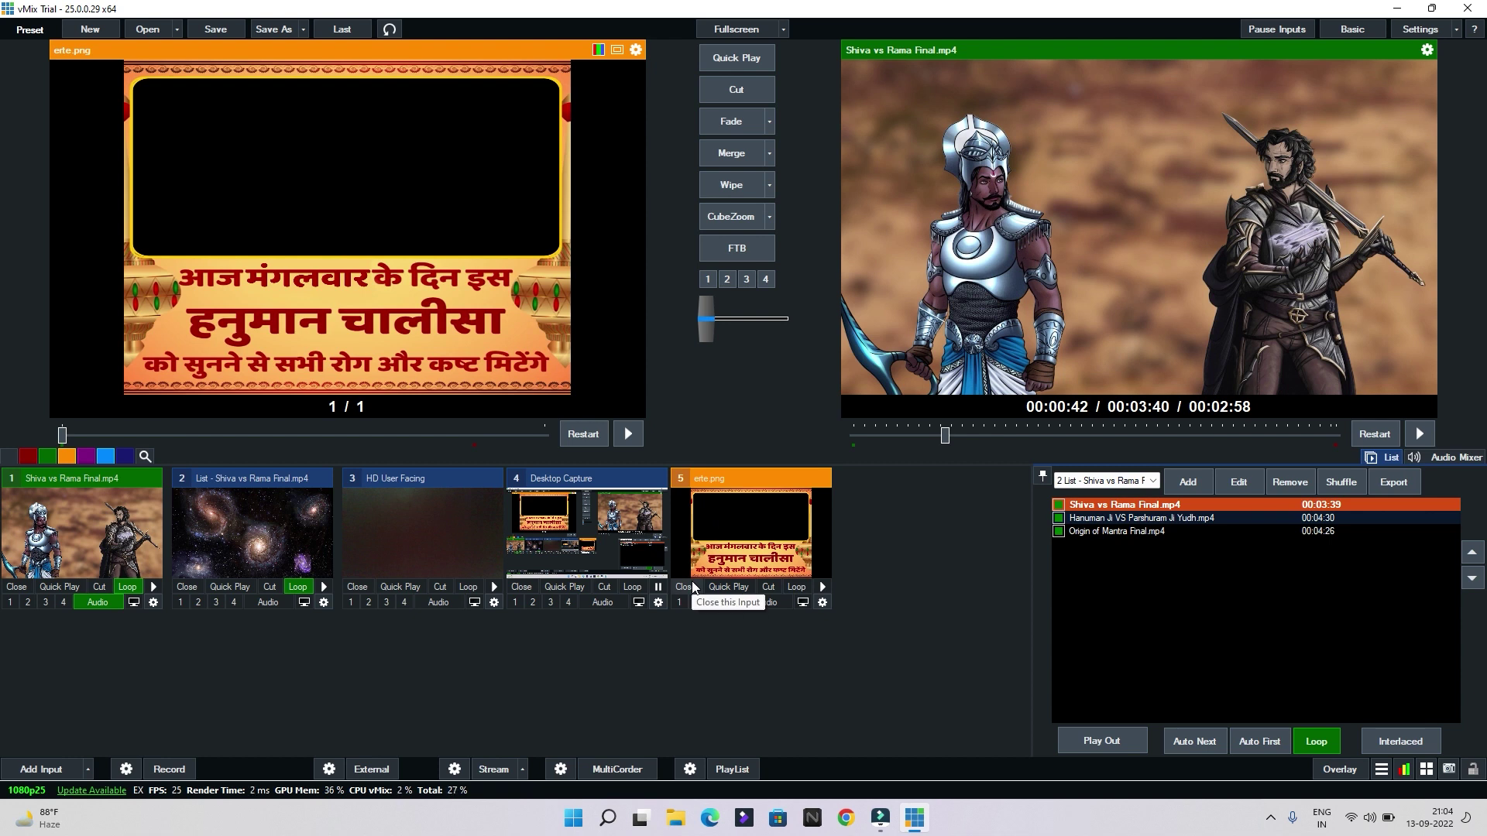
{"action": "left_click", "coordinate": [684, 587]}
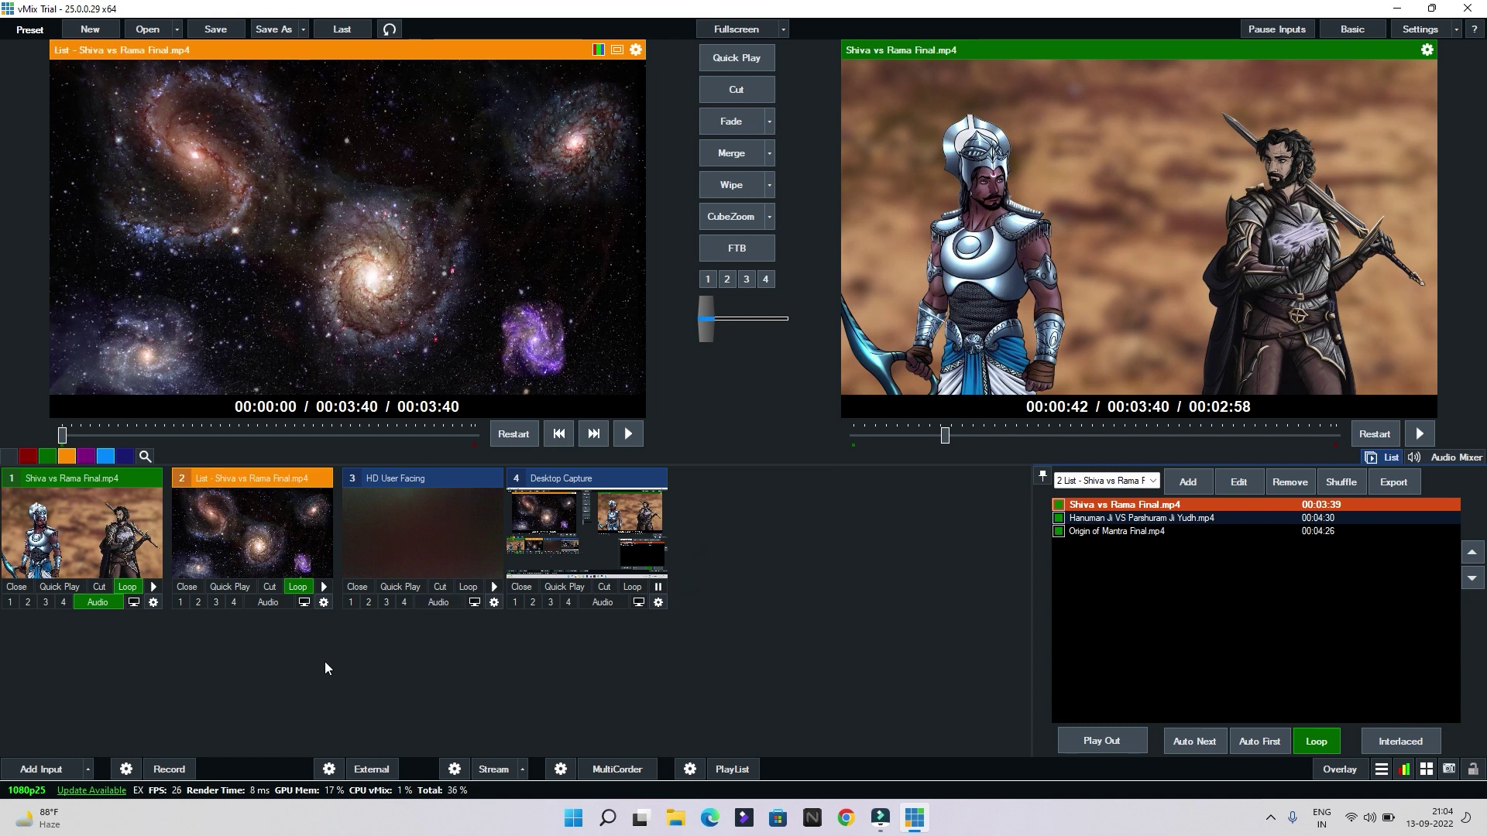
{"action": "left_click", "coordinate": [45, 768]}
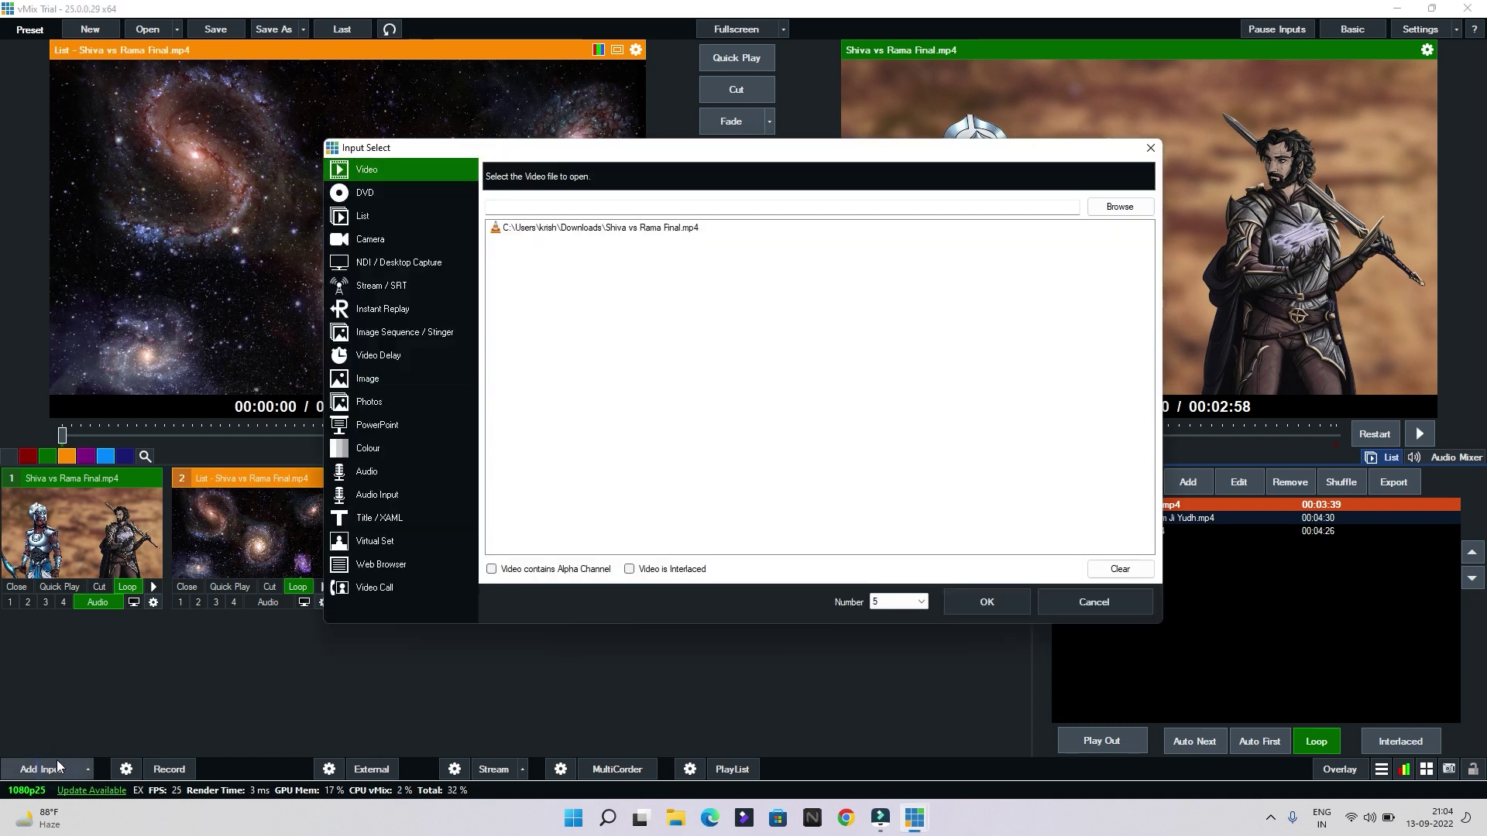
{"action": "left_click", "coordinate": [371, 357]}
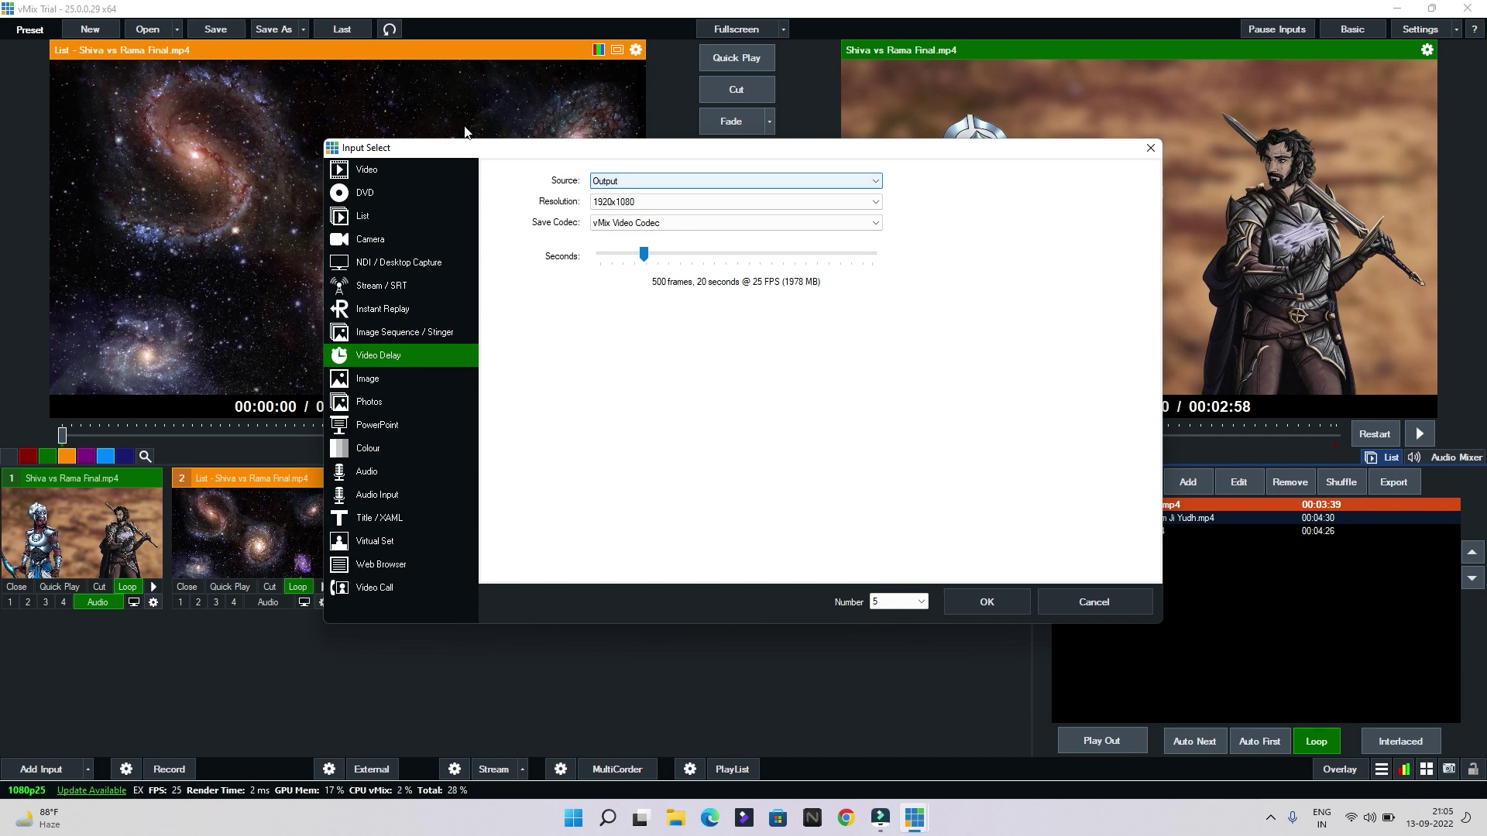
{"action": "left_click", "coordinate": [645, 261]}
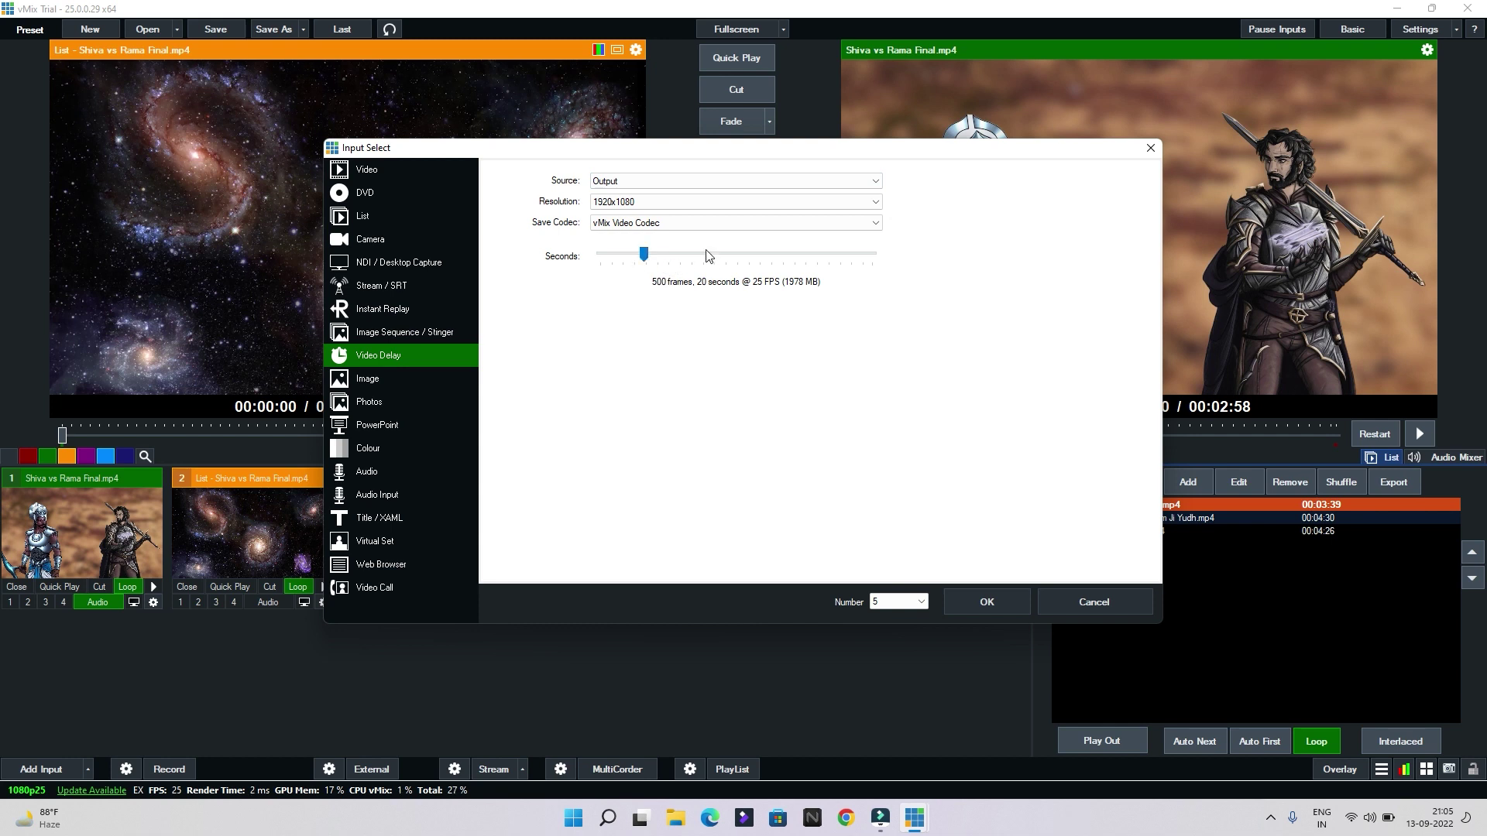
{"action": "left_click", "coordinate": [447, 379]}
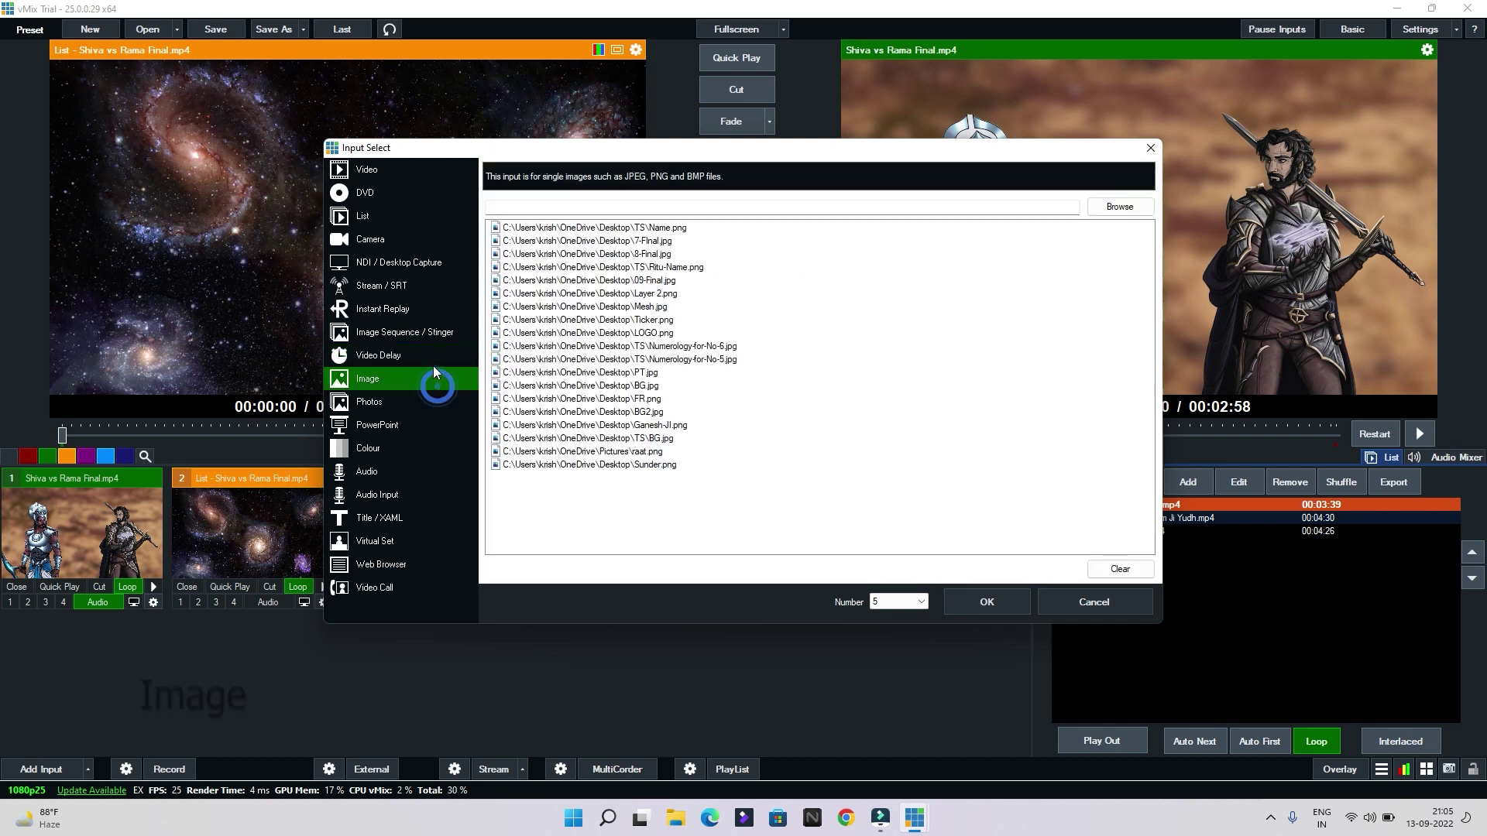
{"action": "left_click", "coordinate": [1109, 209]}
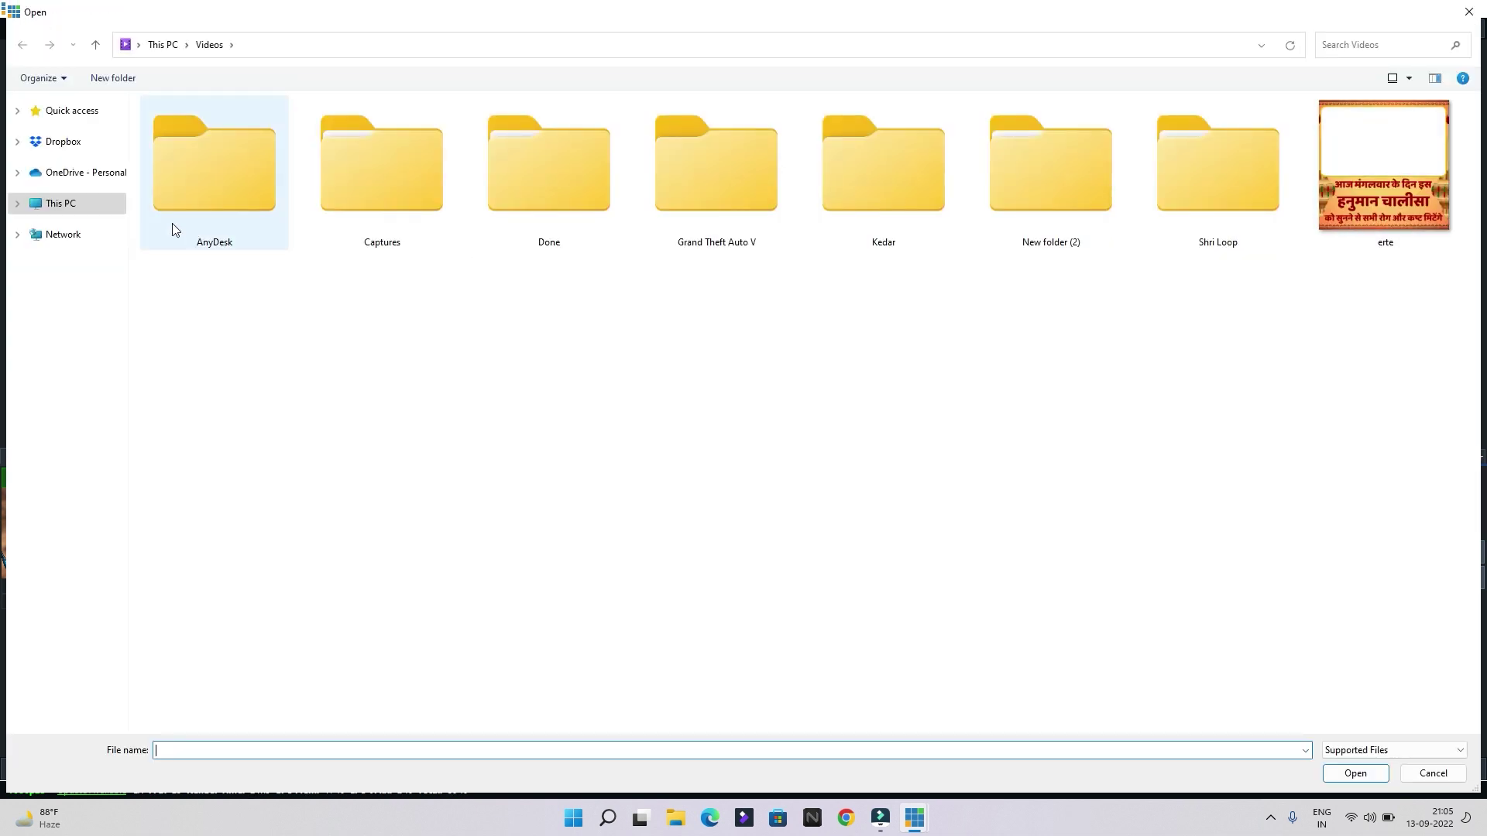
{"action": "left_click", "coordinate": [35, 204]}
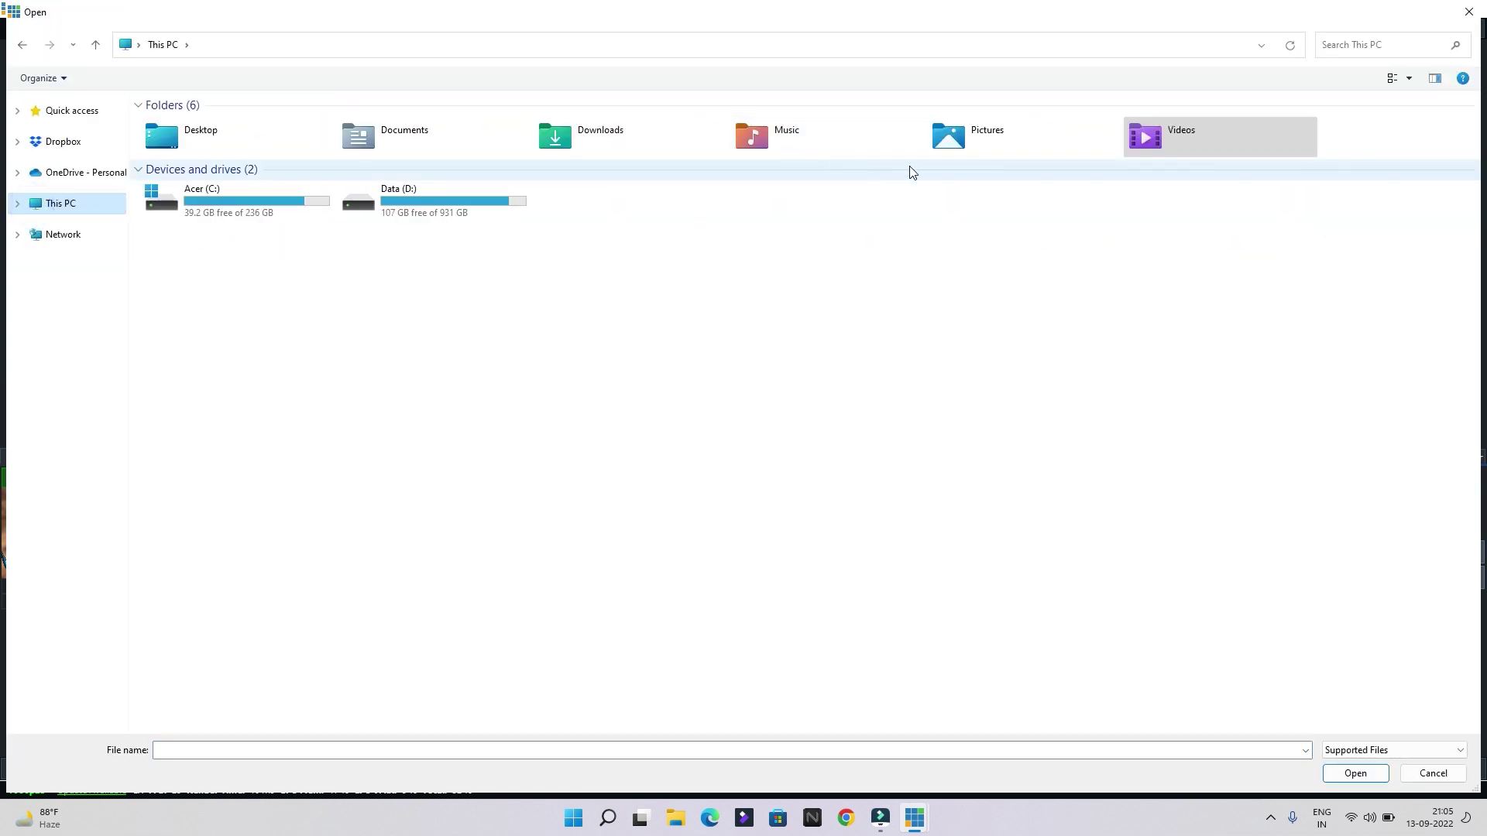
{"action": "double_click", "coordinate": [973, 144]}
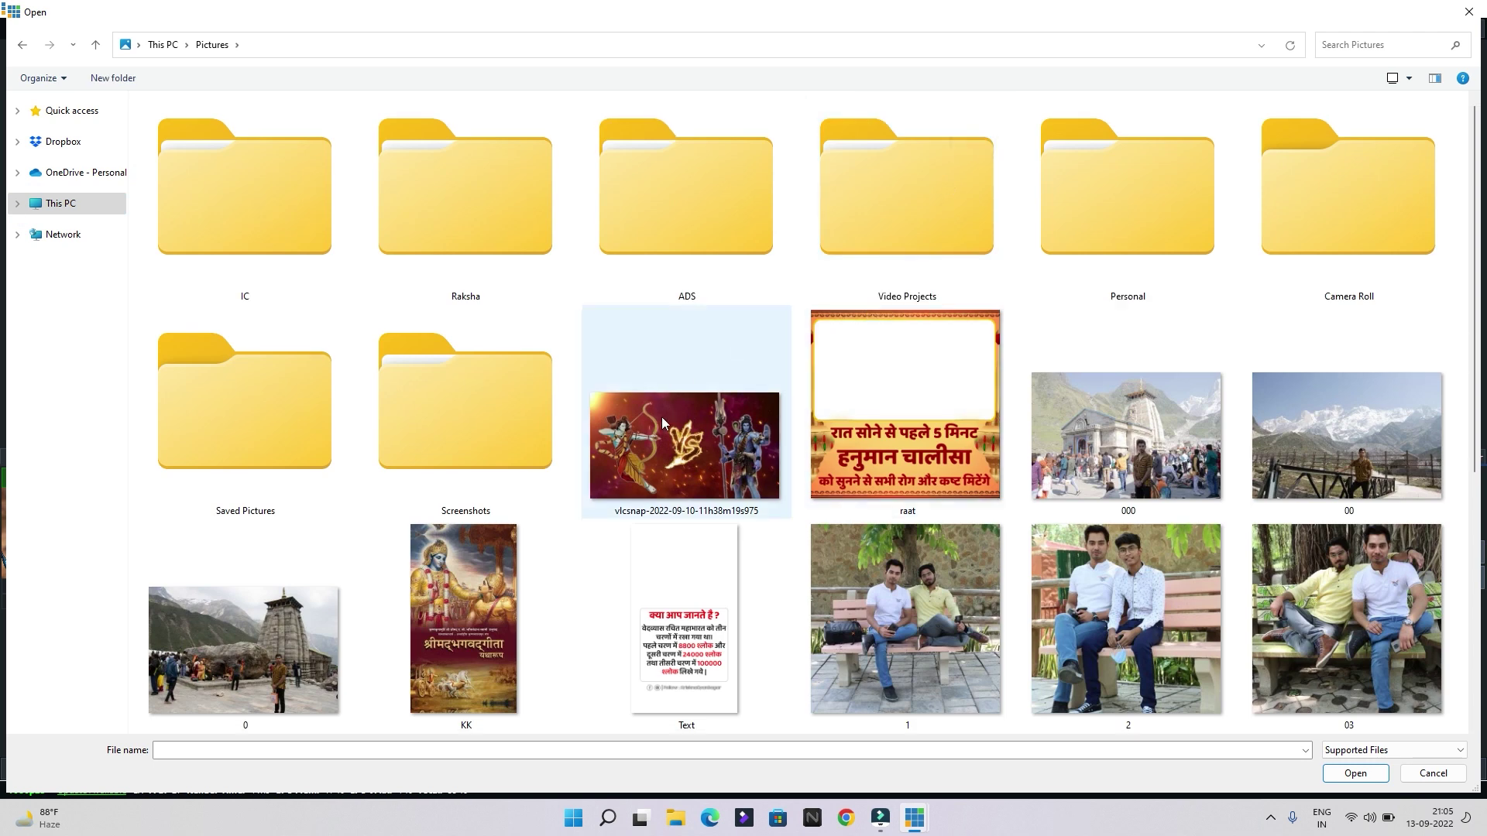
{"action": "double_click", "coordinate": [662, 423]}
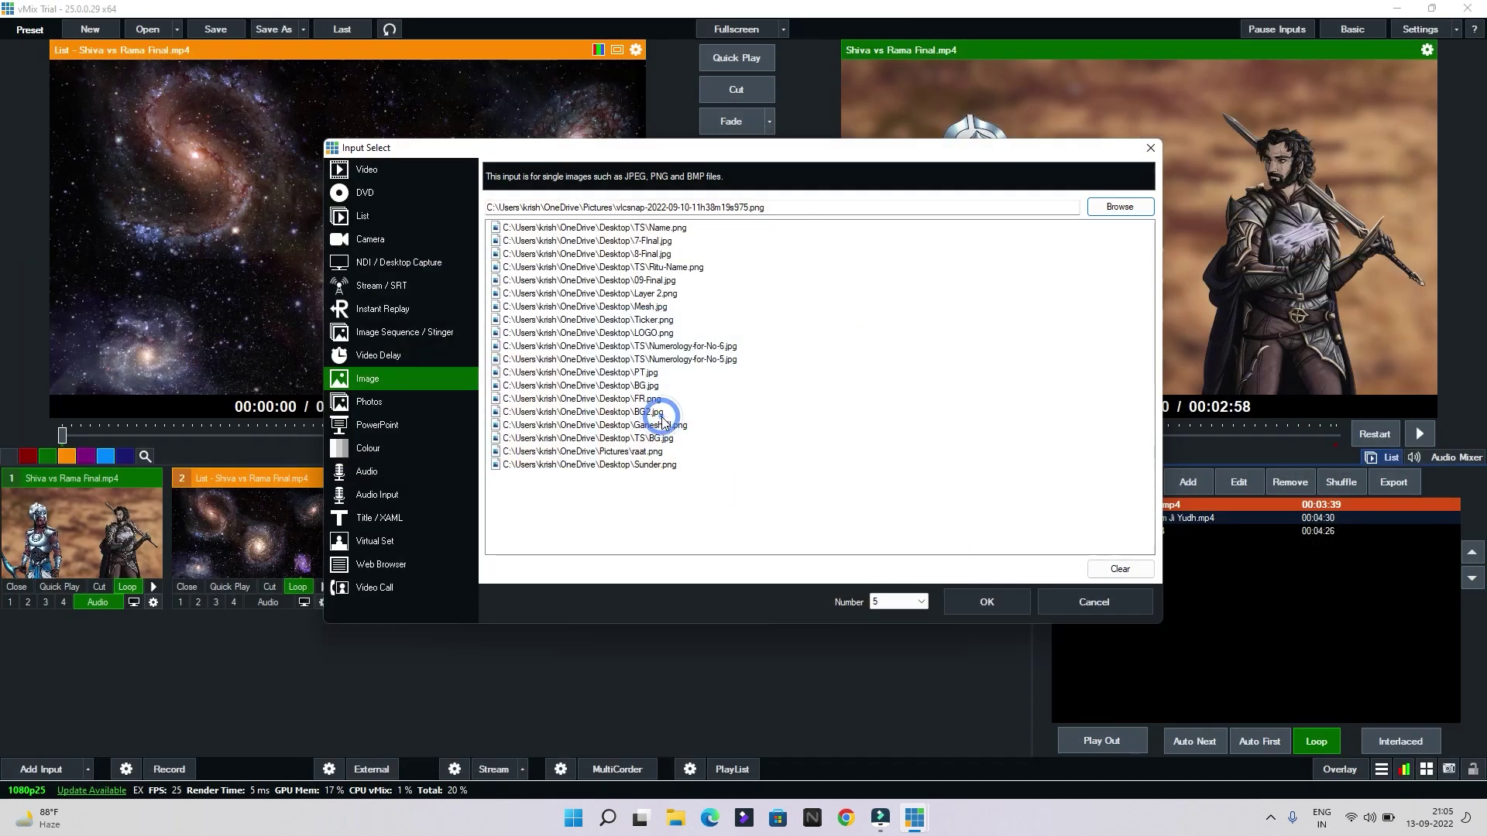
{"action": "left_click", "coordinate": [972, 601]}
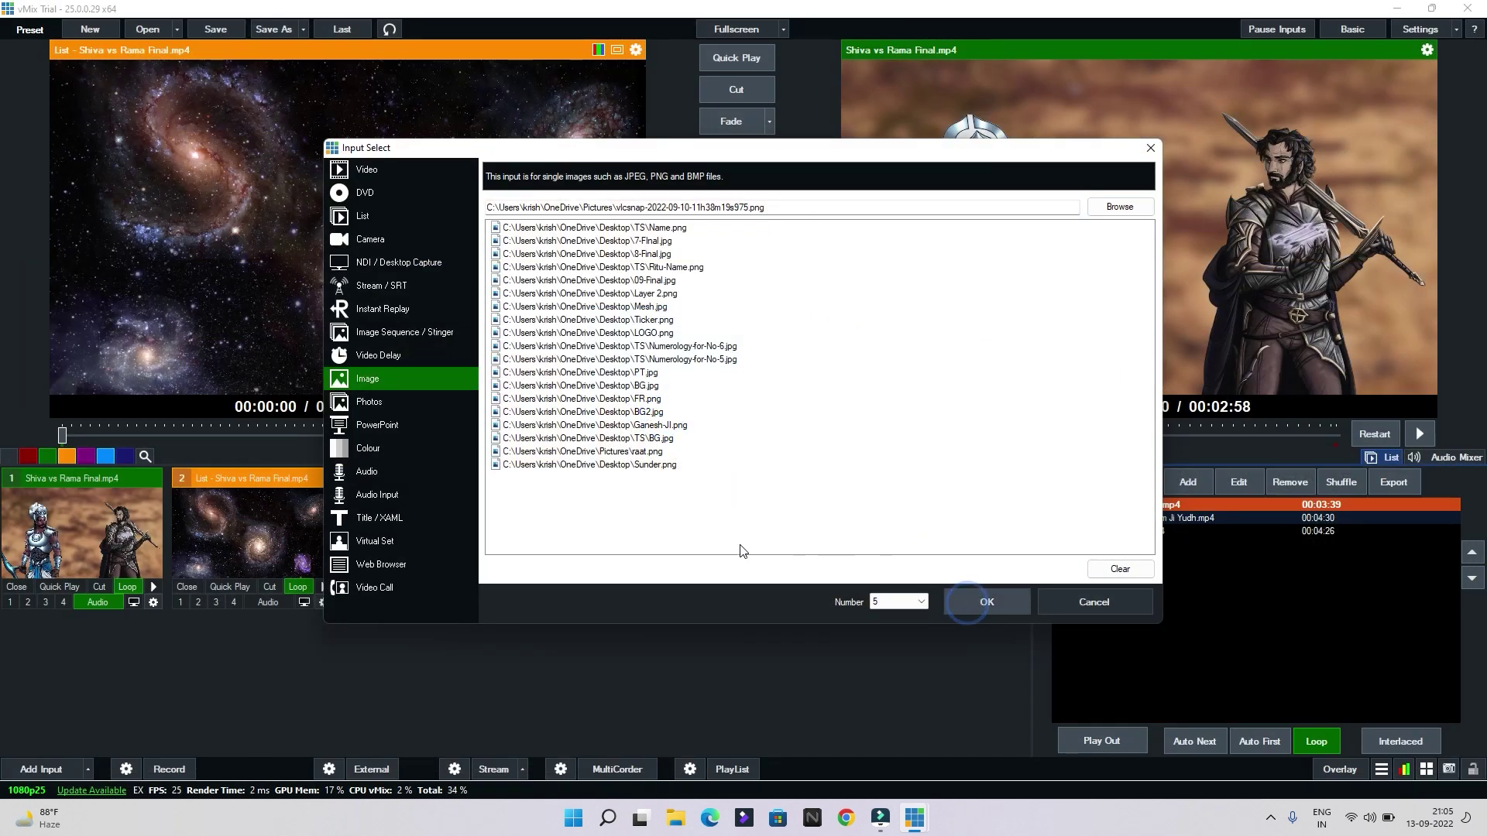
Cut the new Rama-versus-Shiva image live to the program output
{"action": "left_click", "coordinate": [745, 548]}
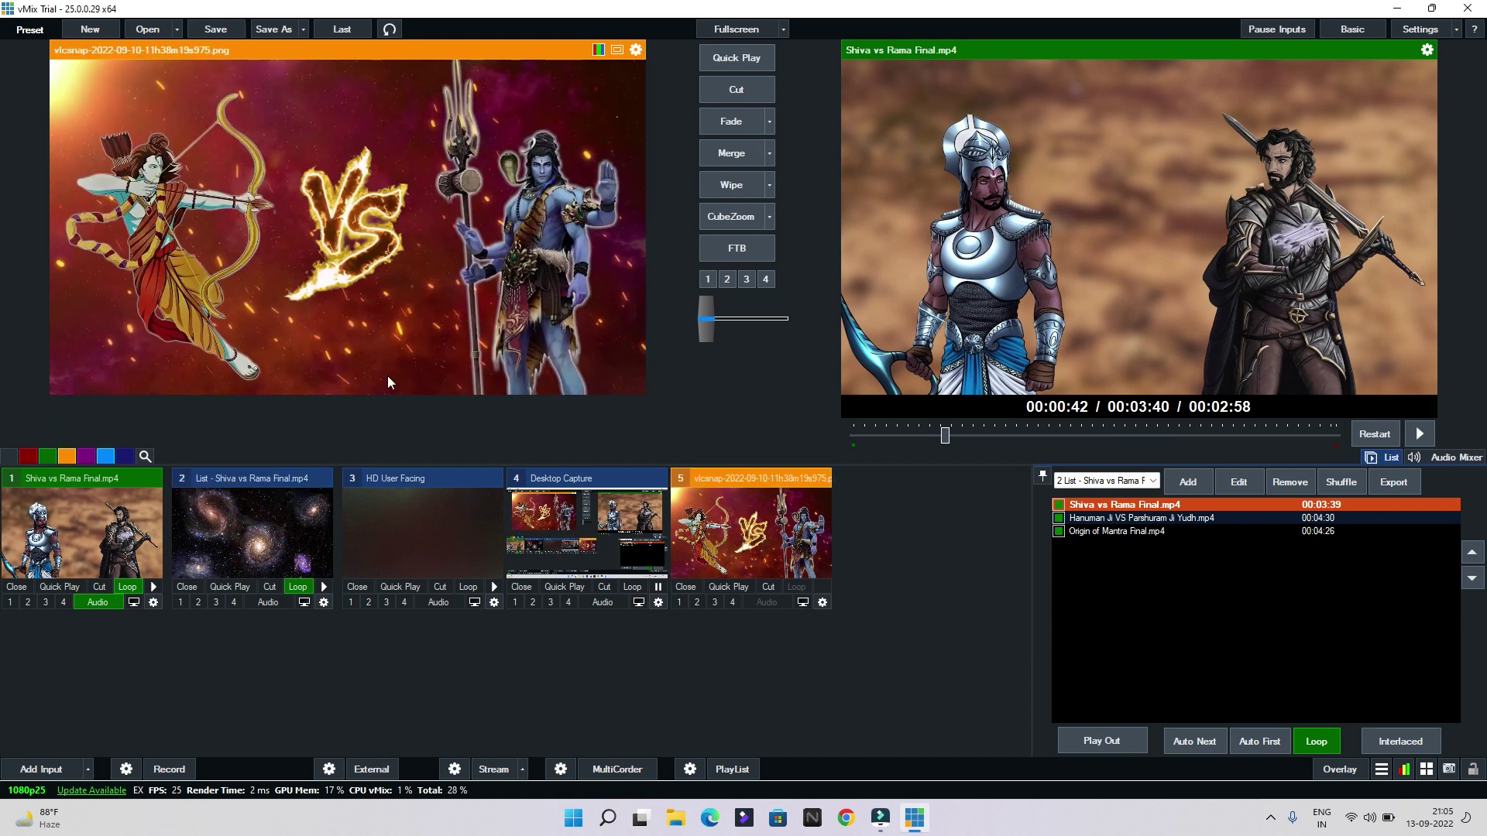
{"action": "left_click", "coordinate": [735, 93]}
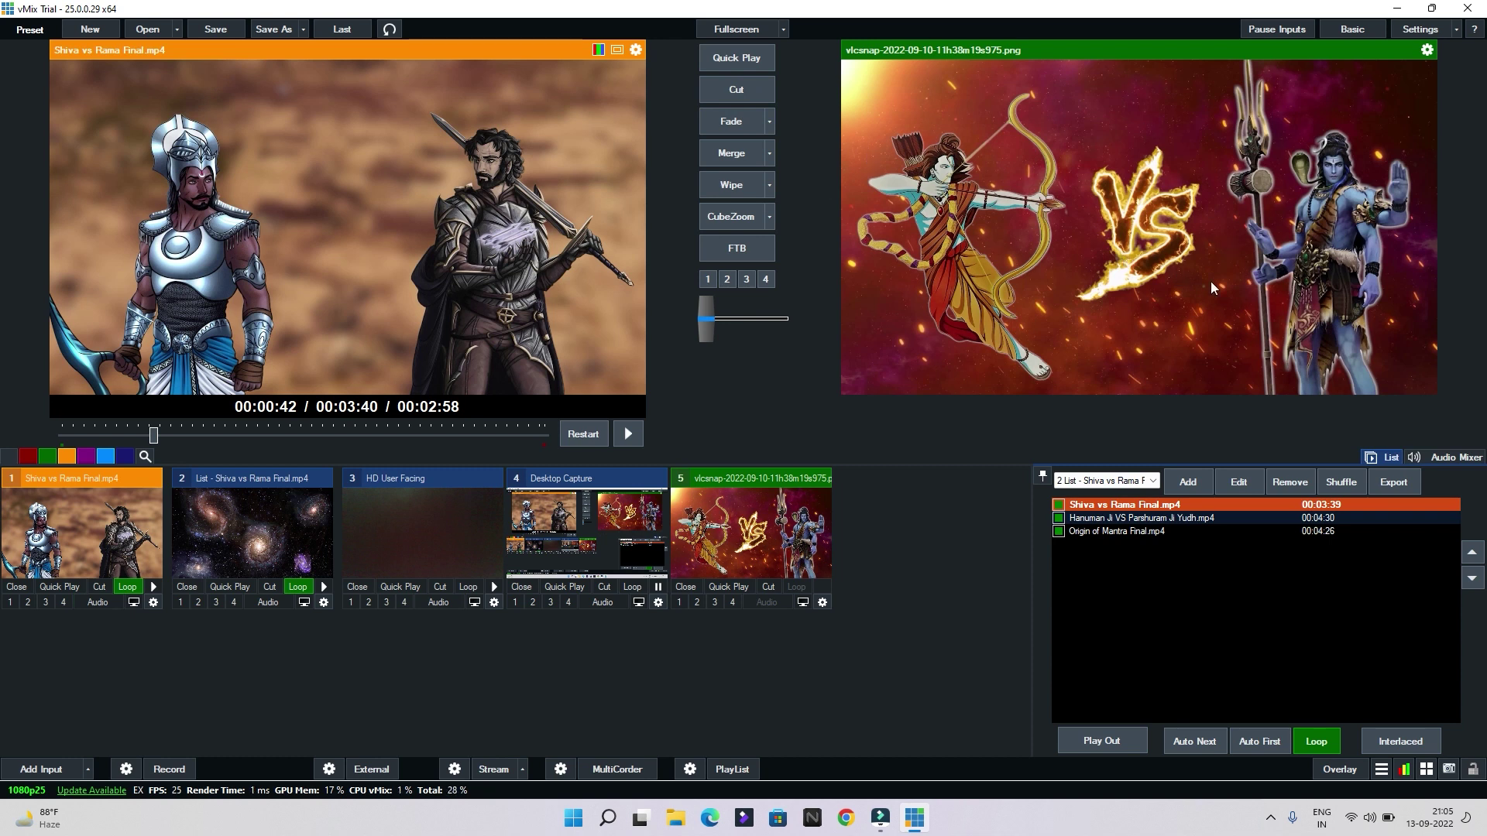
{"action": "left_click", "coordinate": [40, 767]}
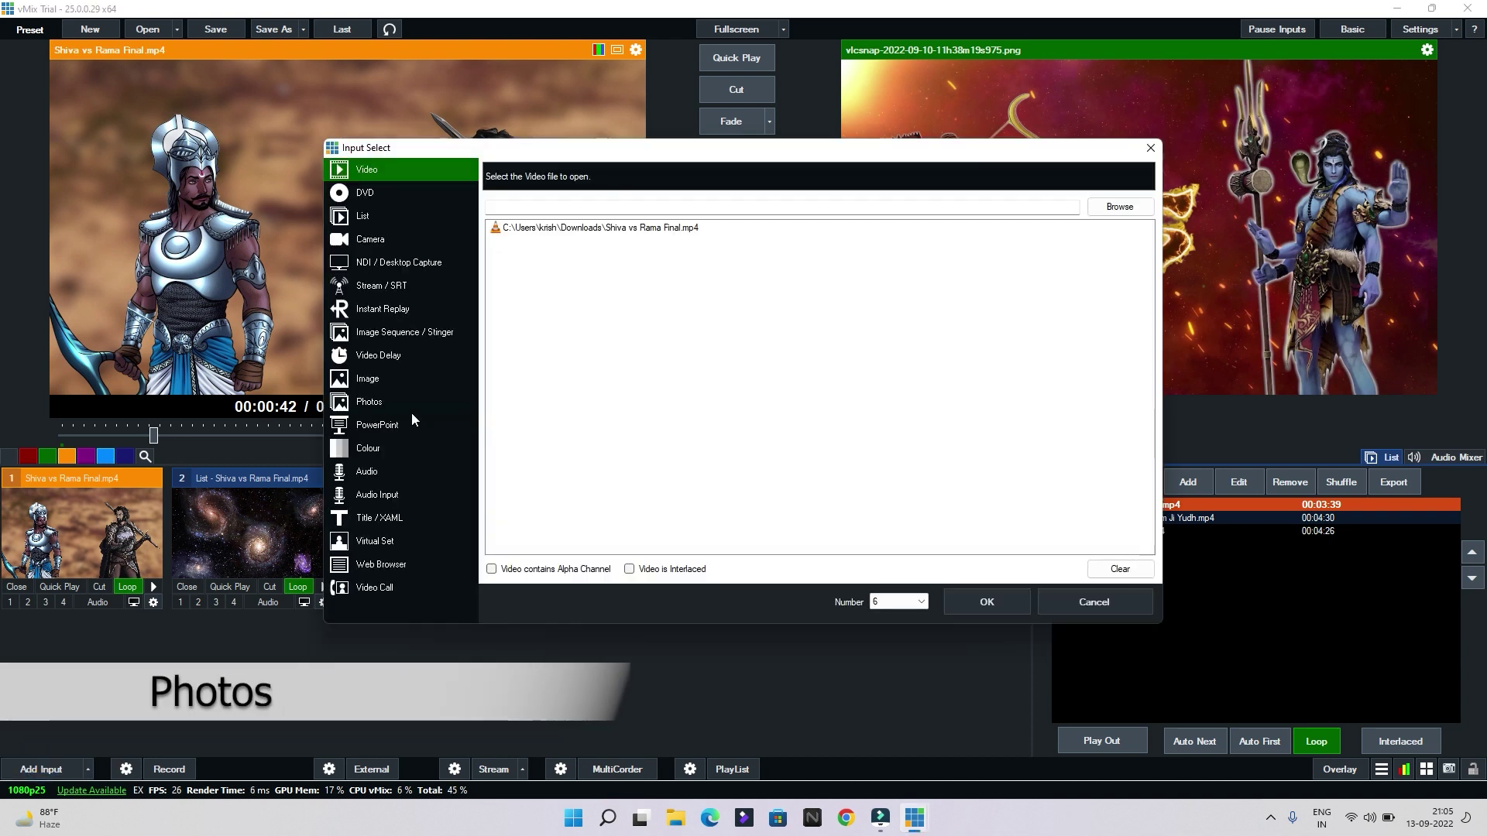
Add a photo slideshow of the Pictures\Screenshots folder as input 6
{"action": "left_click", "coordinate": [394, 399]}
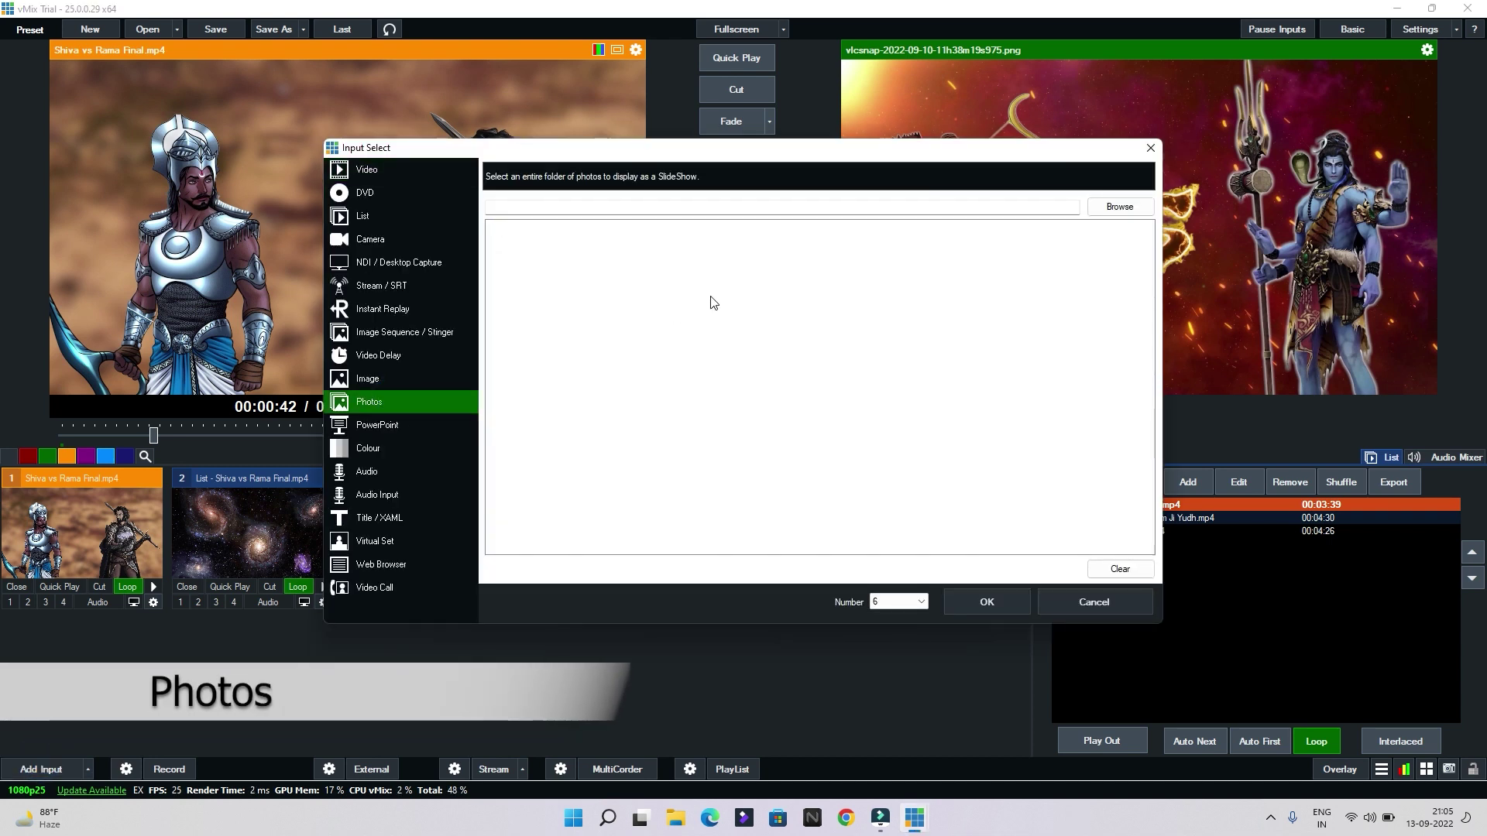
{"action": "left_click", "coordinate": [1120, 206]}
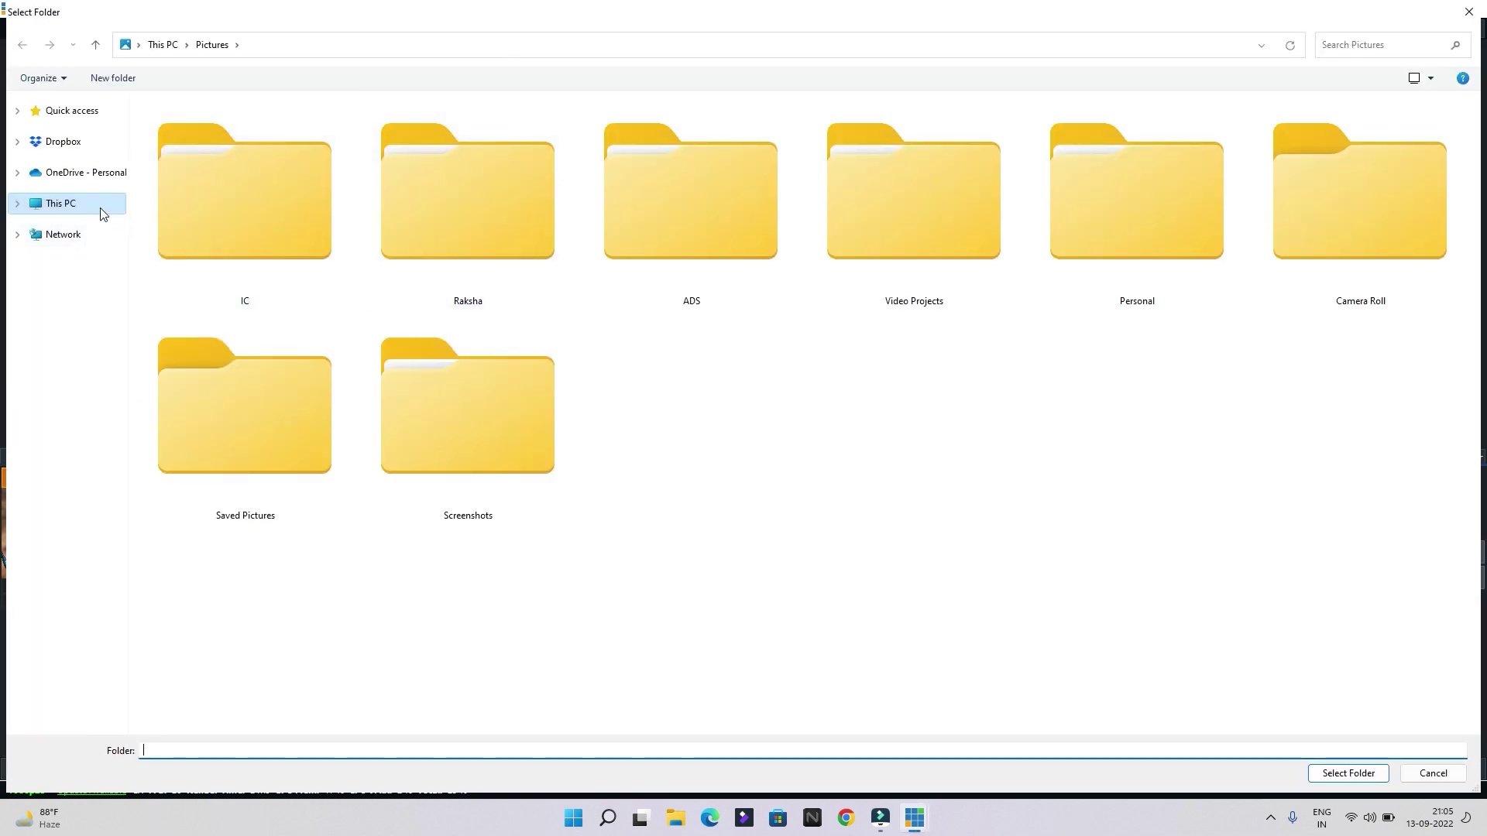
{"action": "left_click", "coordinate": [101, 210]}
{"action": "double_click", "coordinate": [962, 133]}
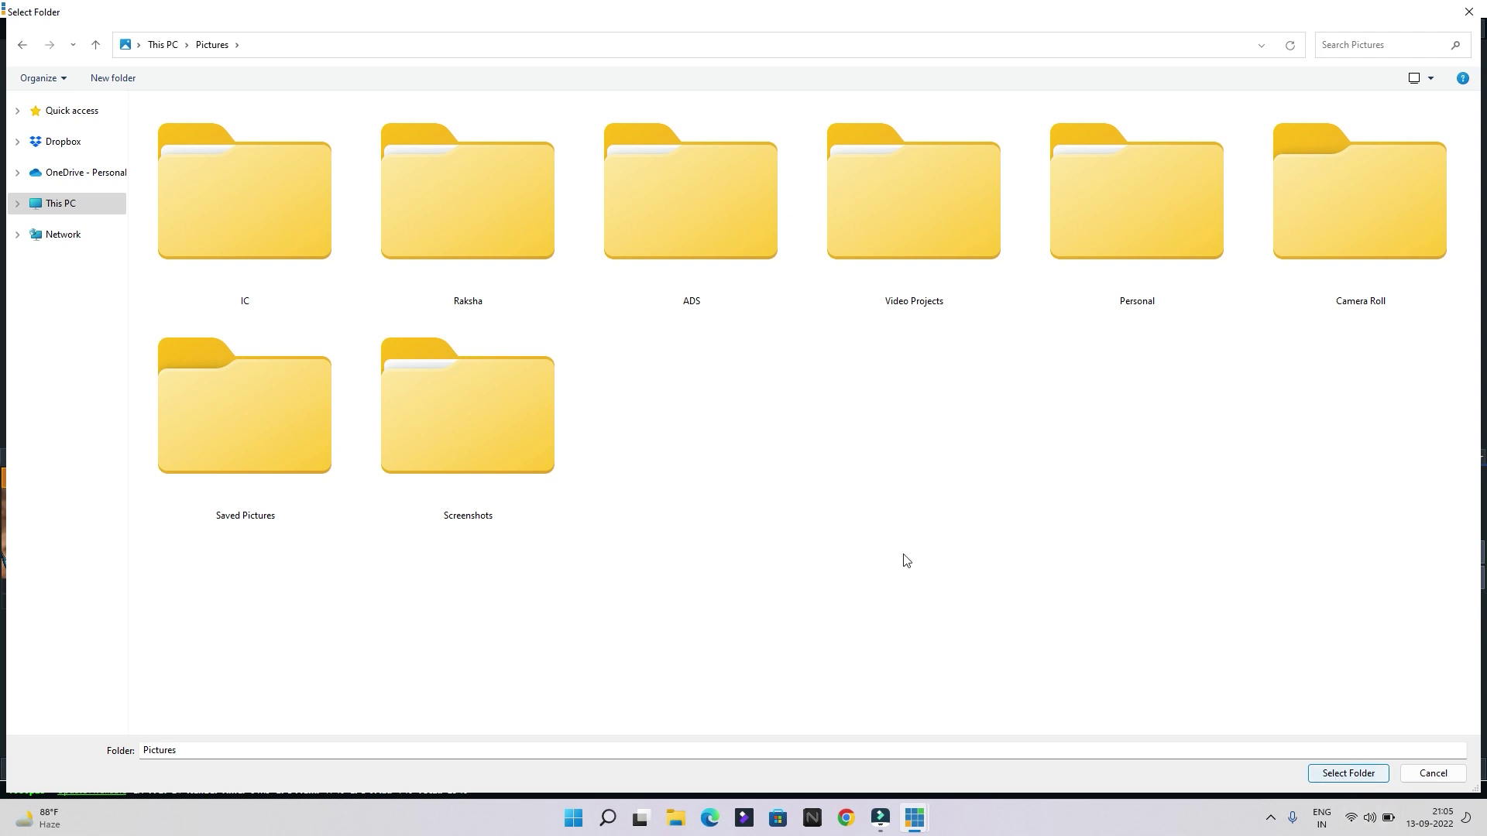
{"action": "double_click", "coordinate": [545, 428]}
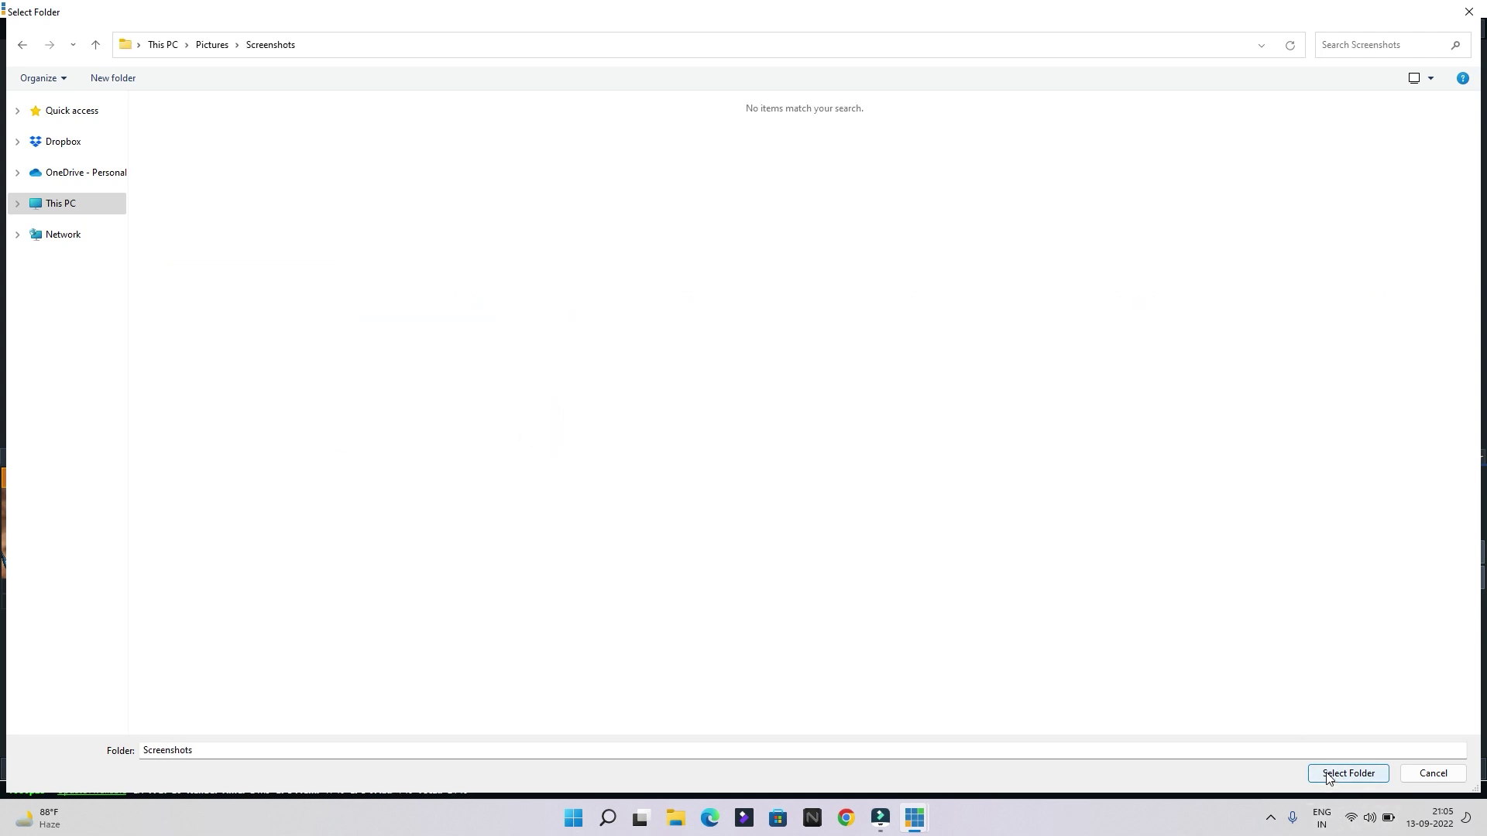
{"action": "left_click", "coordinate": [1329, 774]}
{"action": "left_click", "coordinate": [984, 597]}
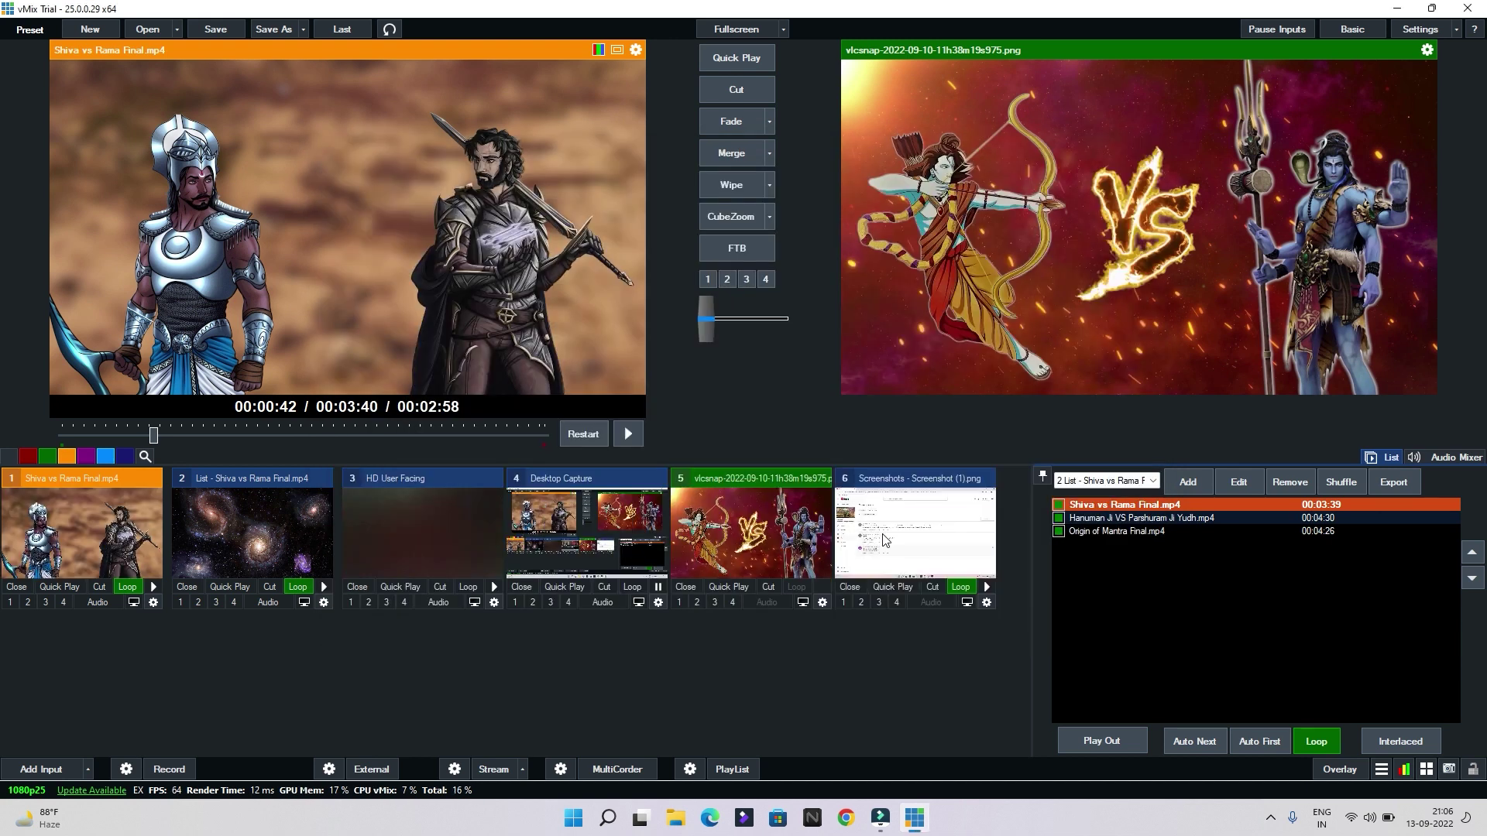
Review the slideshow settings, which use 500 ms Fade transitions
{"action": "right_click", "coordinate": [921, 523]}
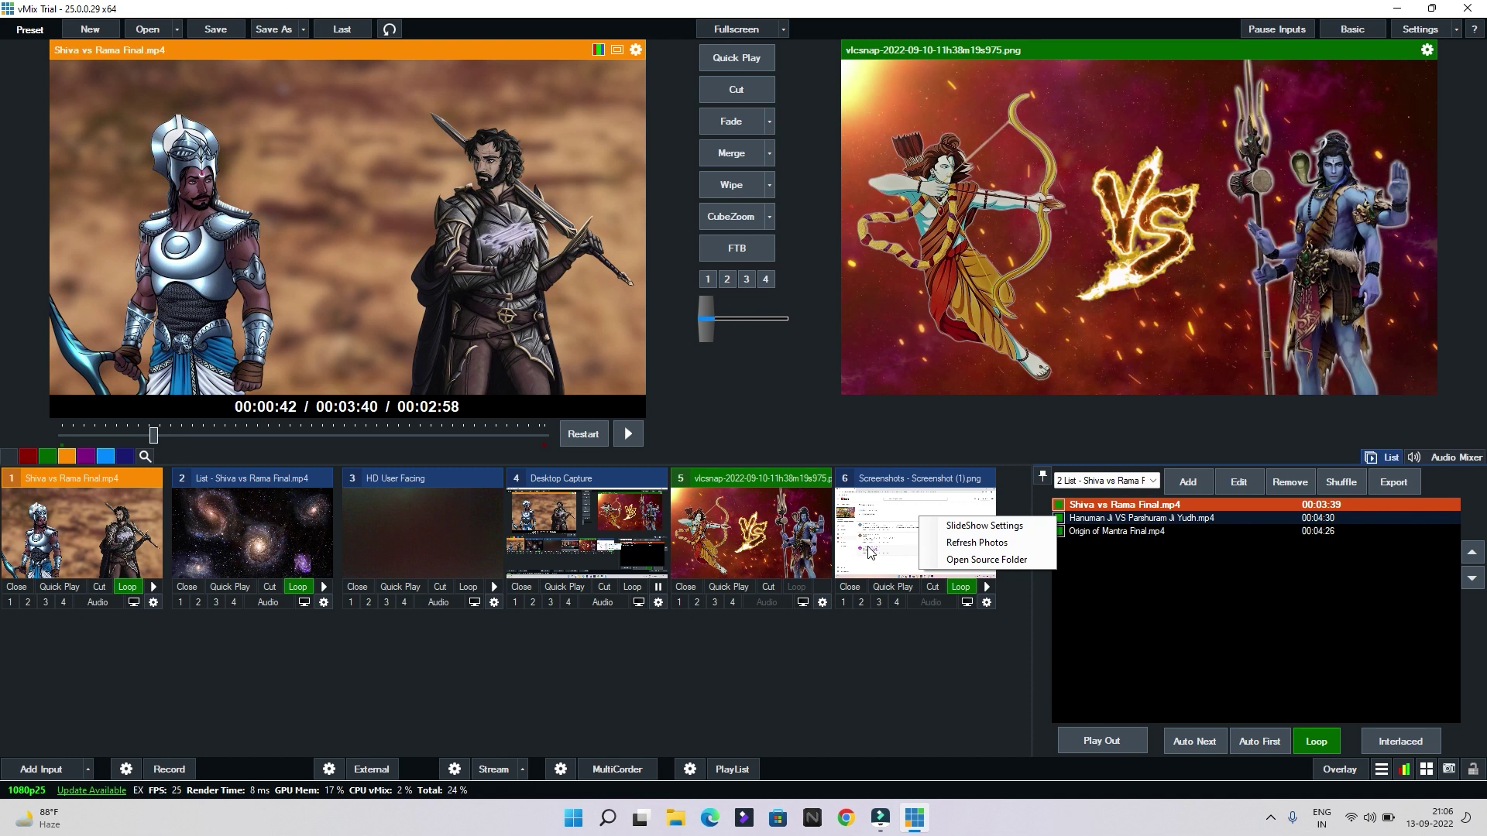
{"action": "left_click", "coordinate": [946, 642]}
{"action": "right_click", "coordinate": [933, 513]}
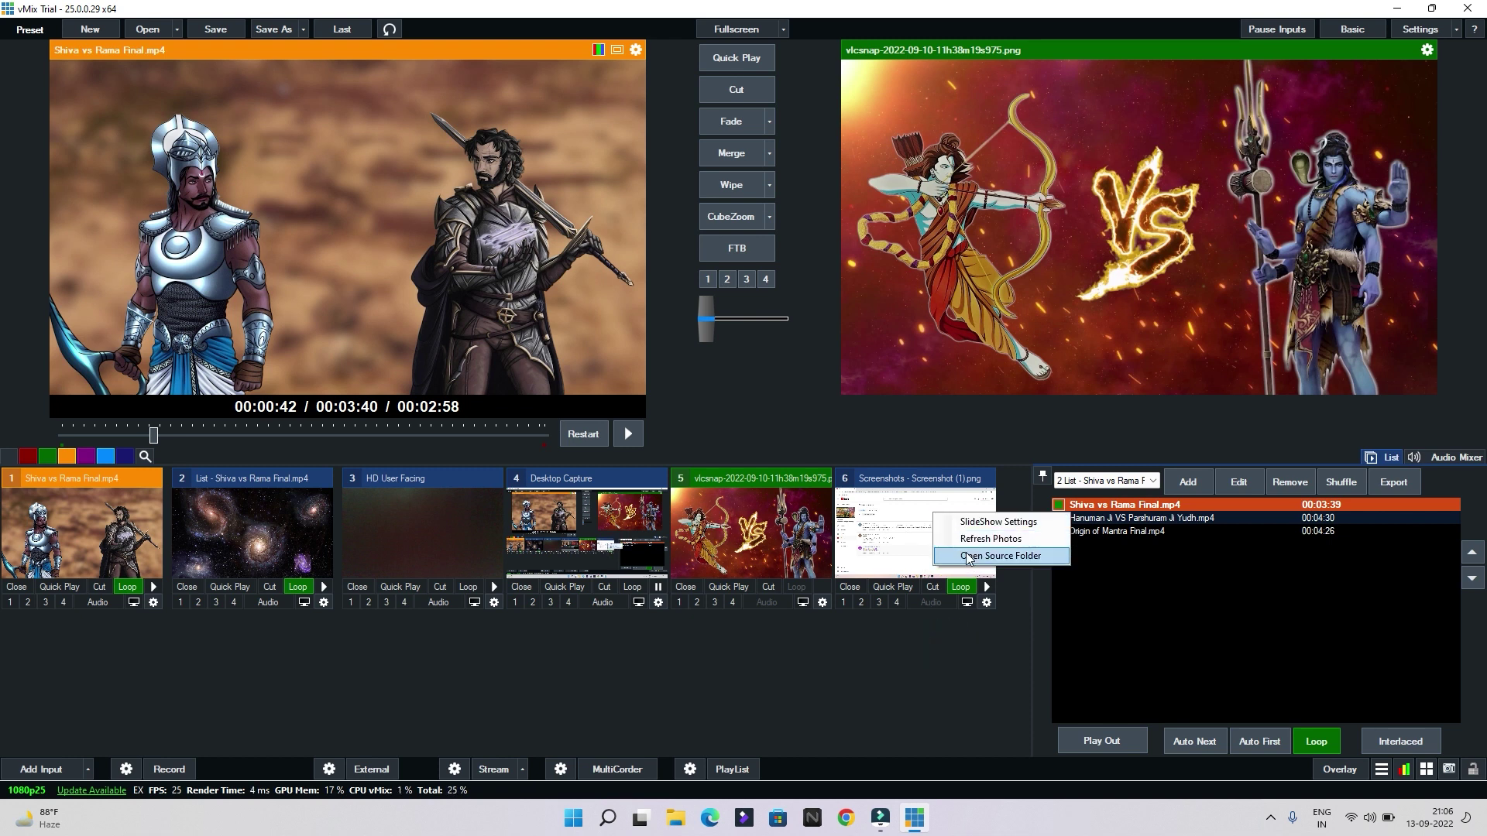
{"action": "left_click", "coordinate": [980, 522]}
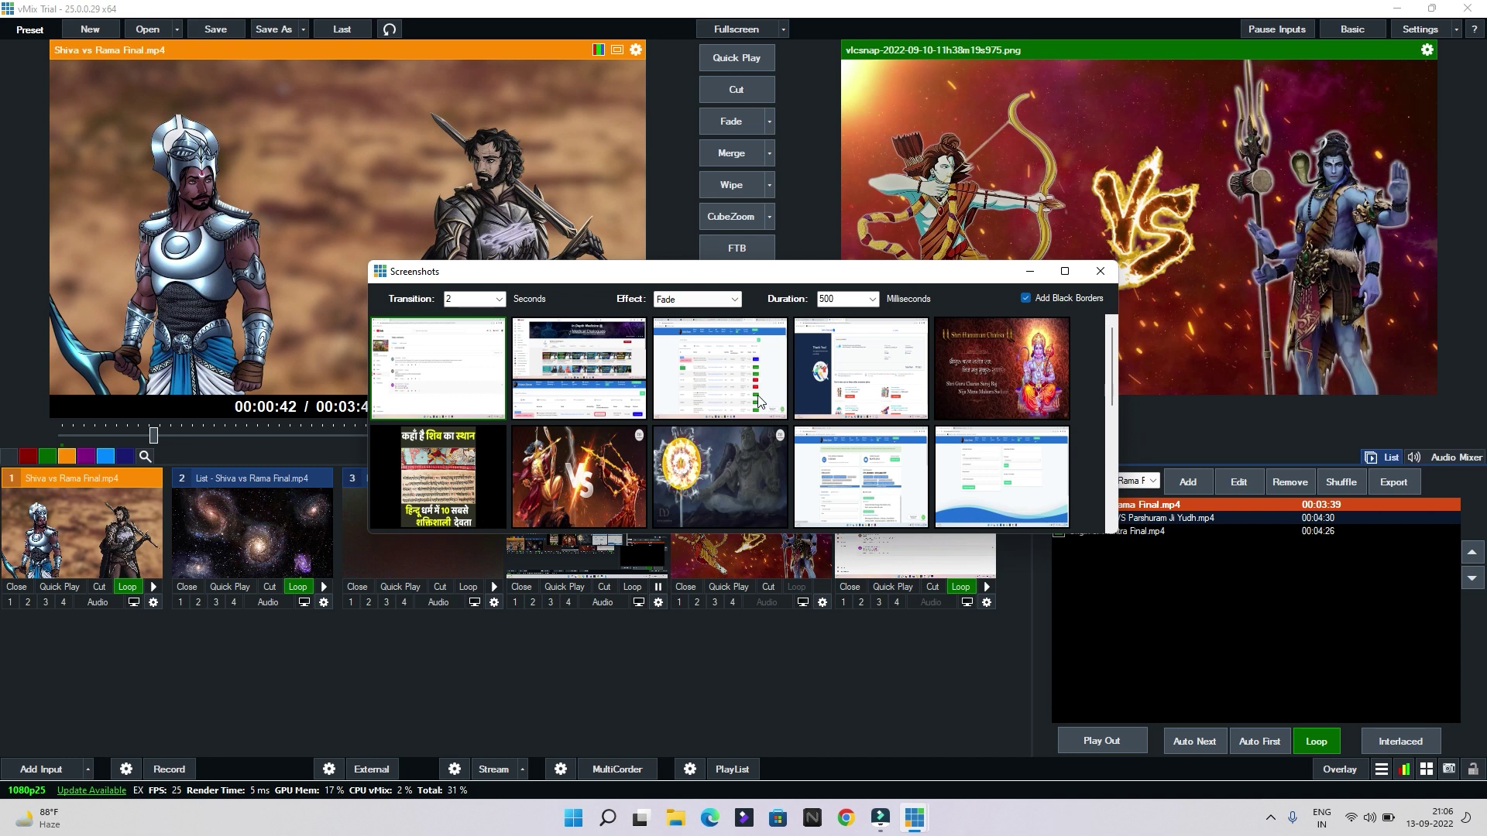
{"action": "left_click", "coordinate": [468, 299]}
{"action": "left_click", "coordinate": [1099, 271]}
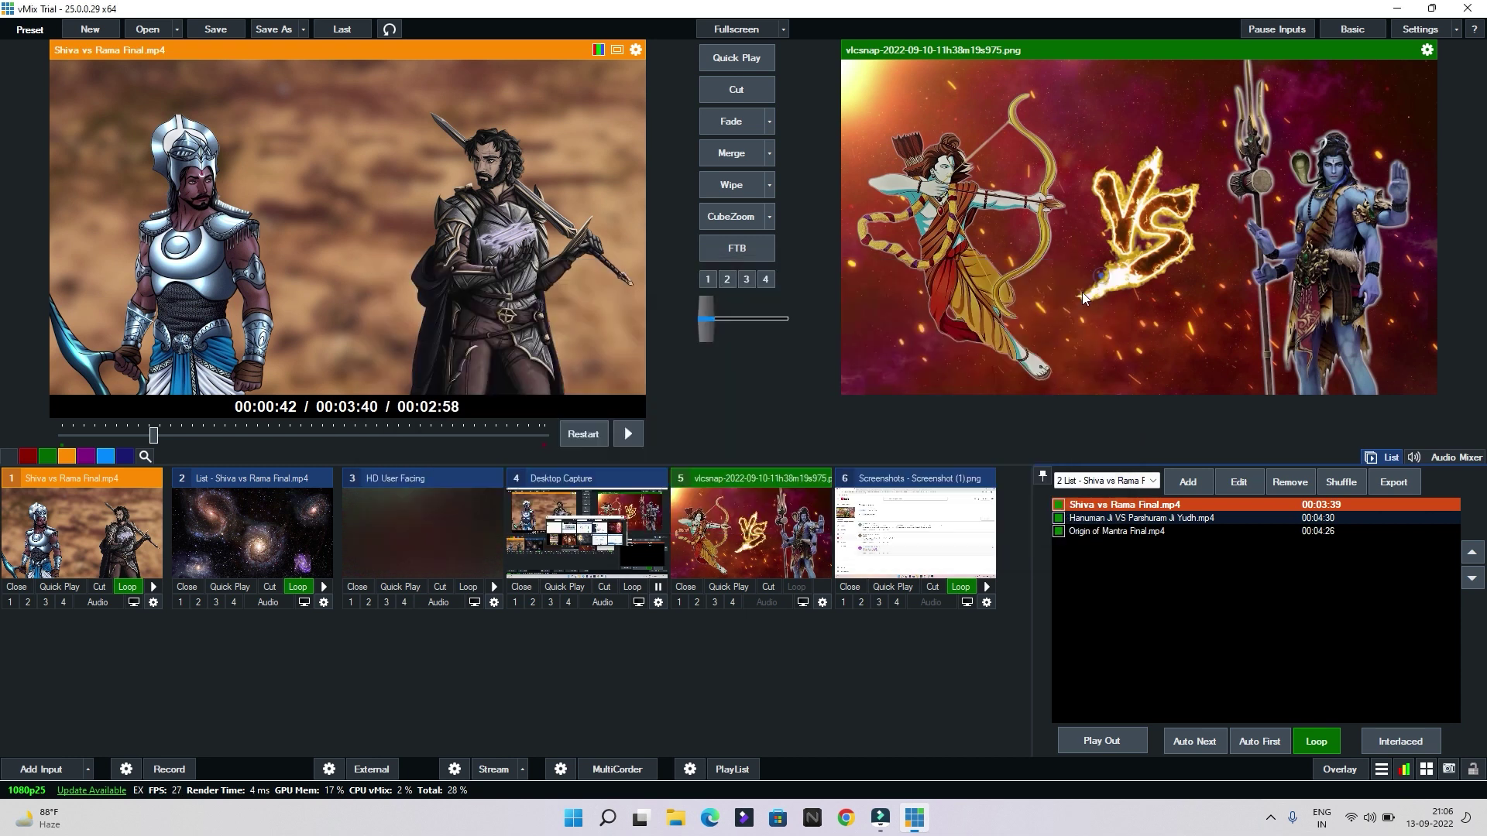
Play the screenshot slideshow in preview, then return the versus image to preview and pause it
{"action": "left_click", "coordinate": [988, 585]}
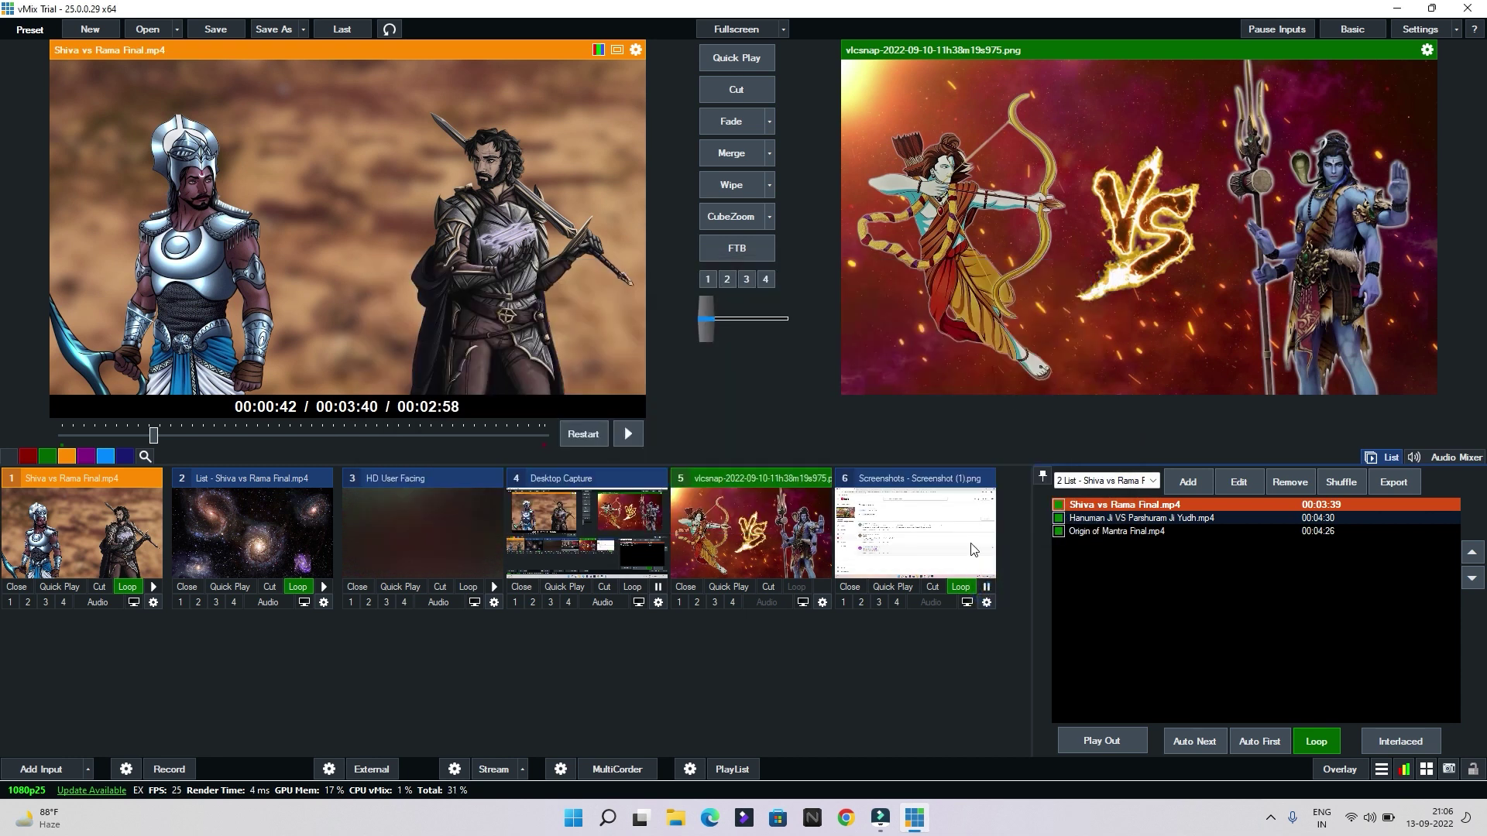
{"action": "left_click", "coordinate": [971, 547]}
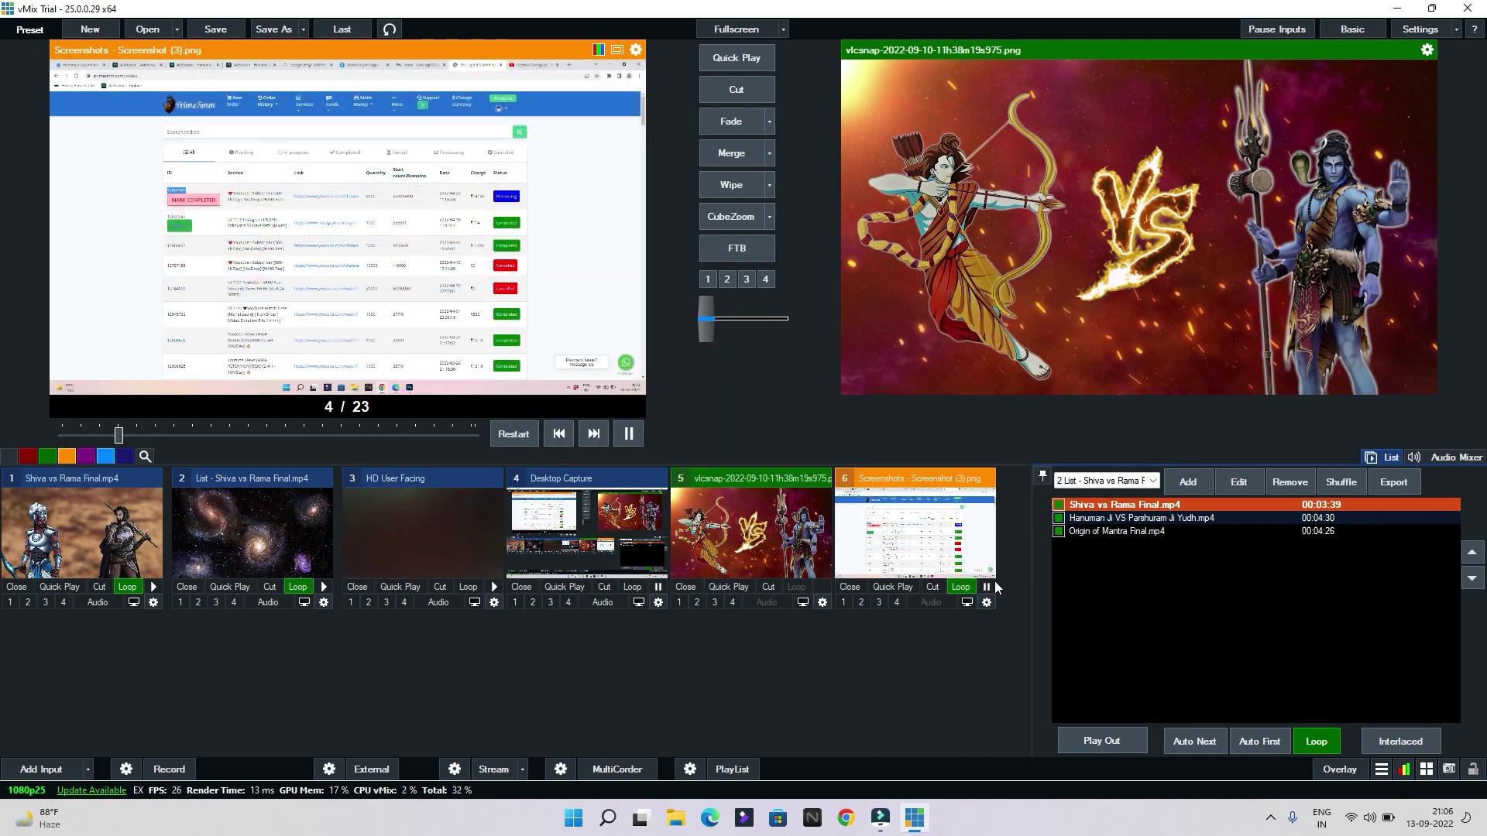
{"action": "left_click", "coordinate": [810, 569]}
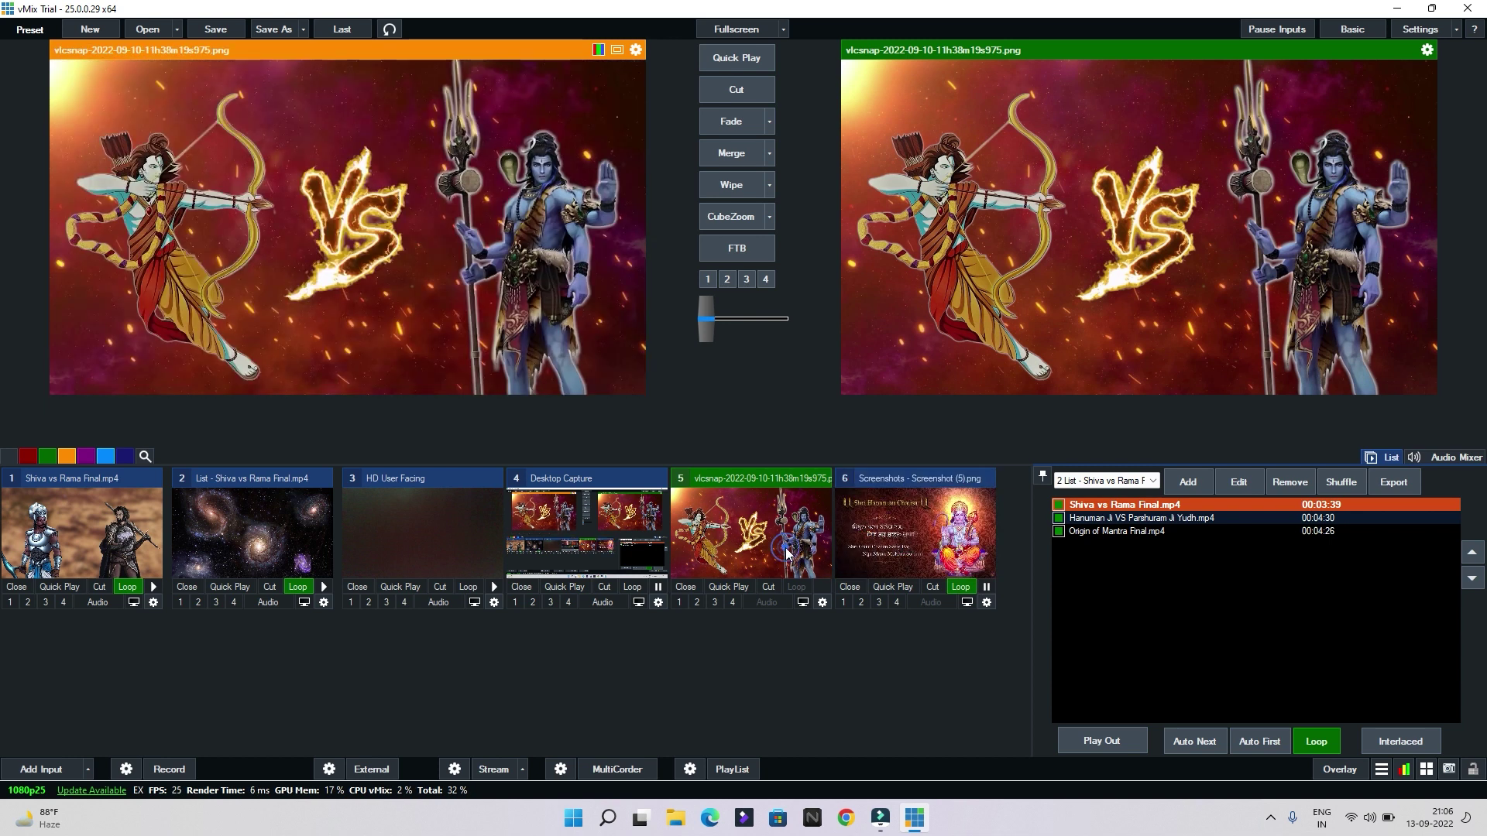
{"action": "left_click", "coordinate": [985, 586]}
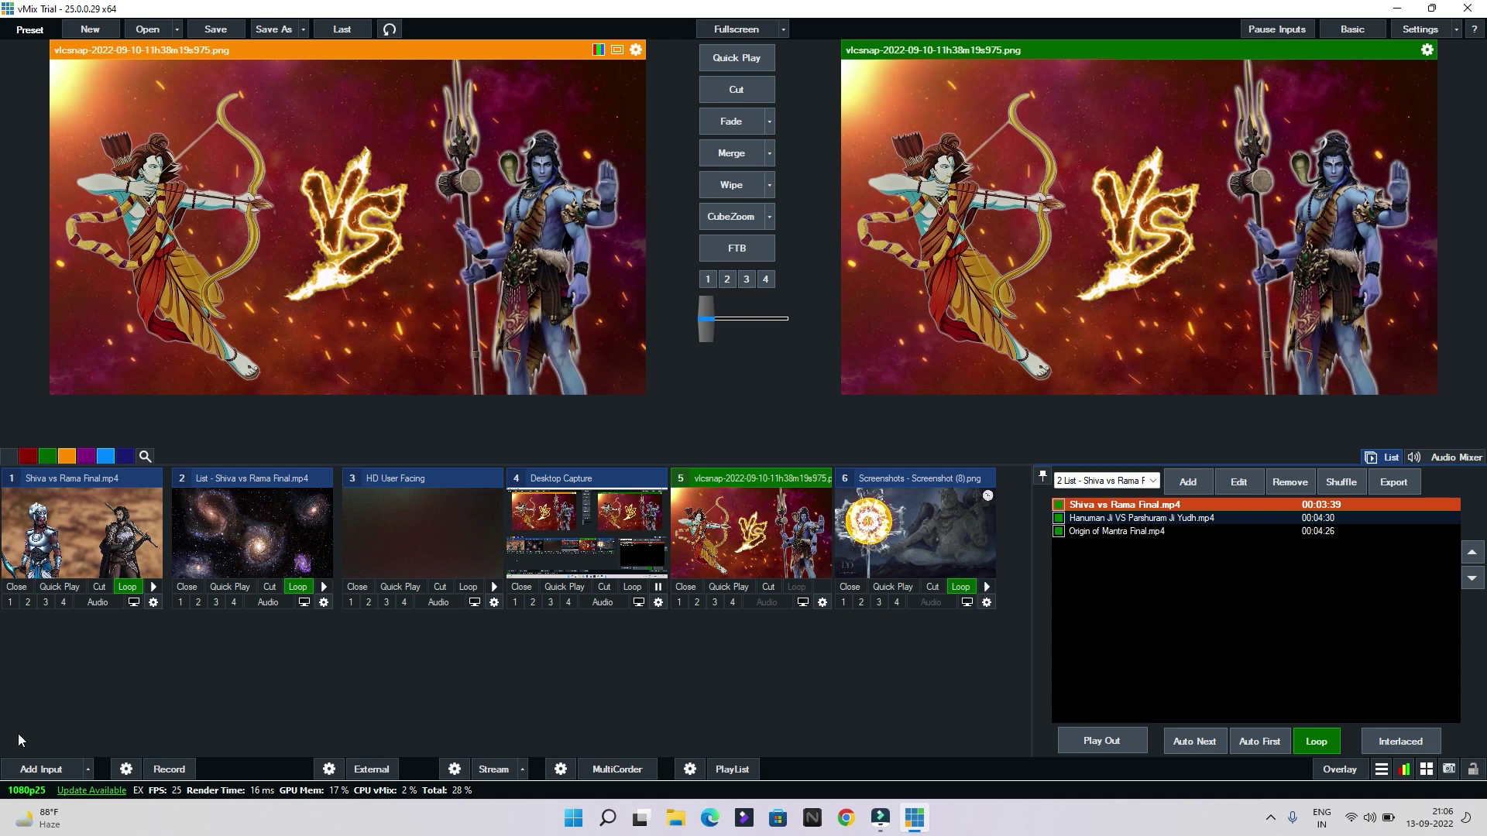
Add a Colour Bars input as input 7 and load it into preview
{"action": "left_click", "coordinate": [46, 769]}
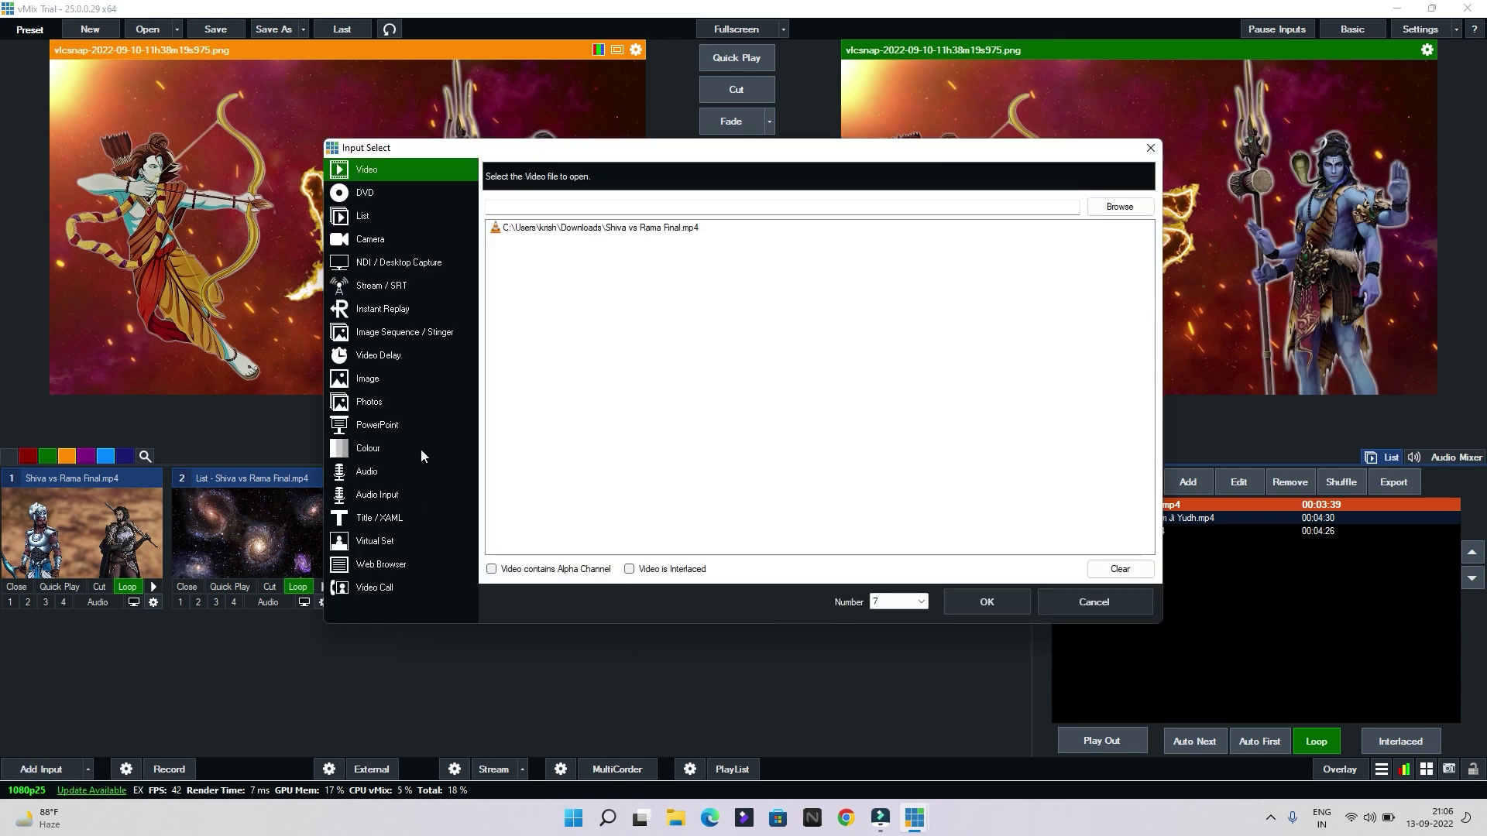
{"action": "left_click", "coordinate": [364, 446]}
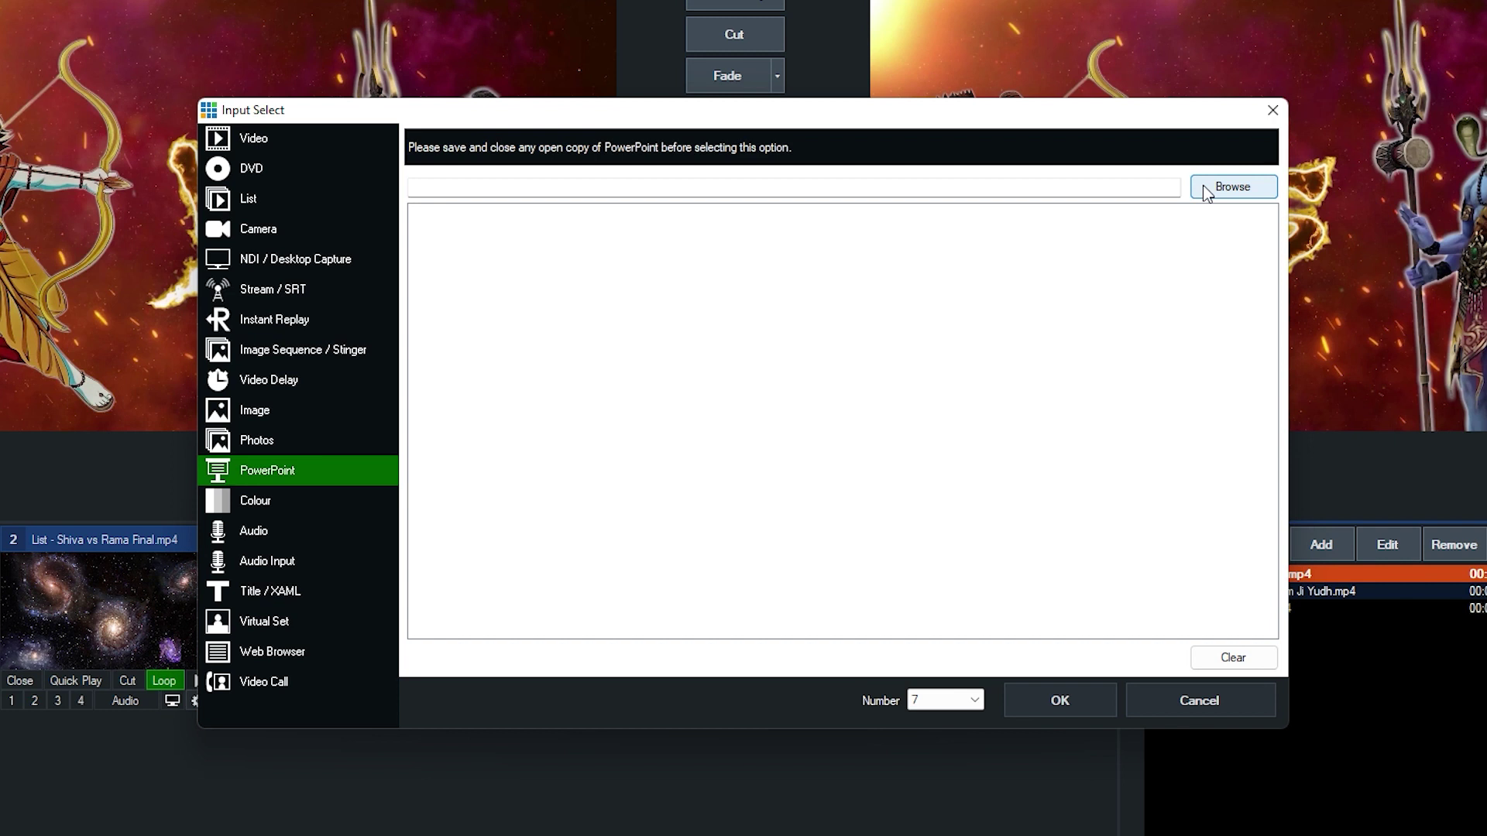
{"action": "left_click", "coordinate": [282, 509]}
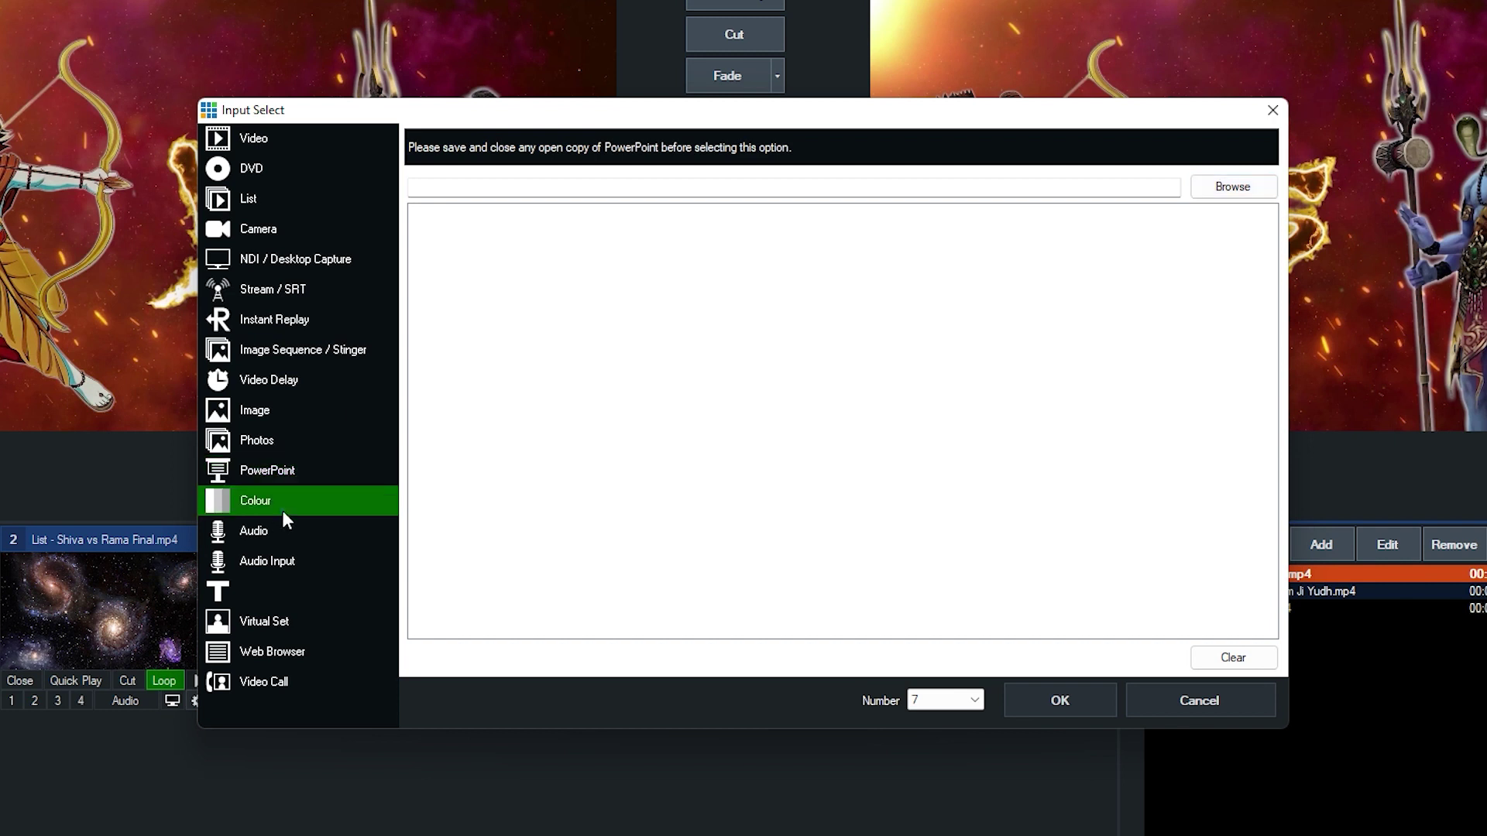
{"action": "left_click", "coordinate": [492, 214]}
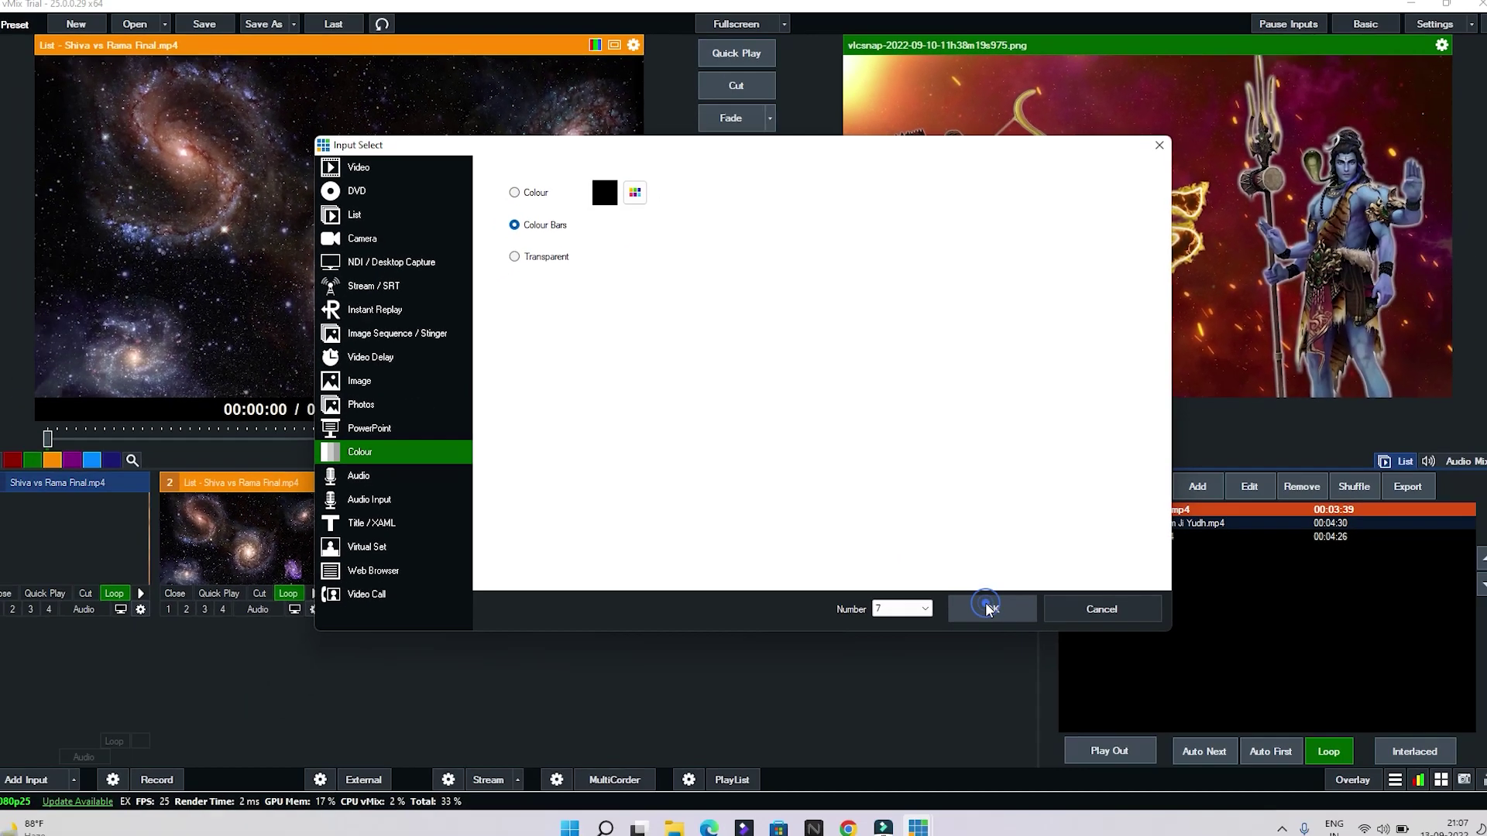
{"action": "left_click", "coordinate": [1053, 694]}
{"action": "left_click", "coordinate": [122, 663]}
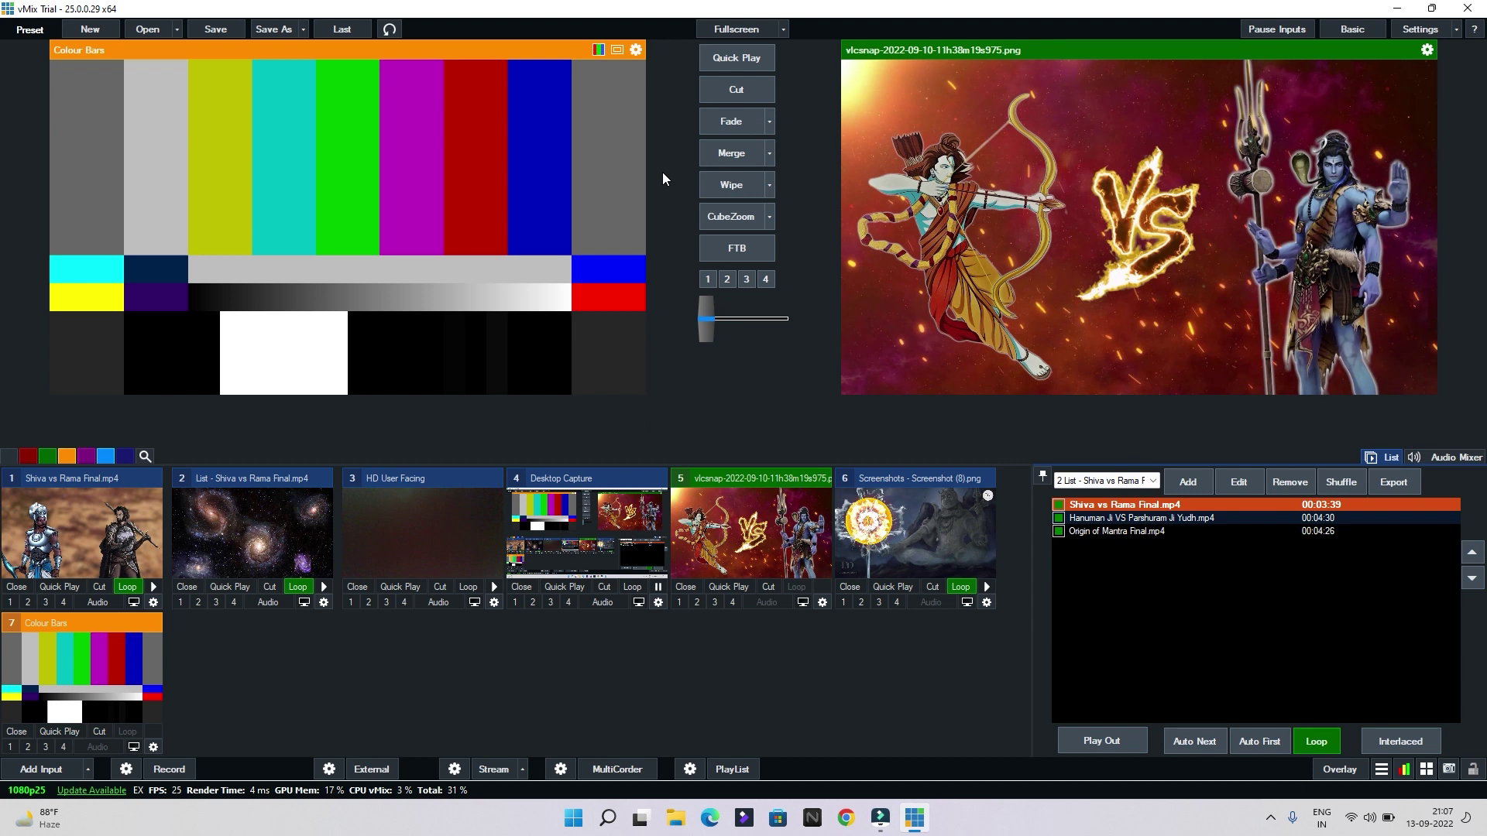
Add a solid dark maroon Colour input as input 8
{"action": "left_click", "coordinate": [22, 763]}
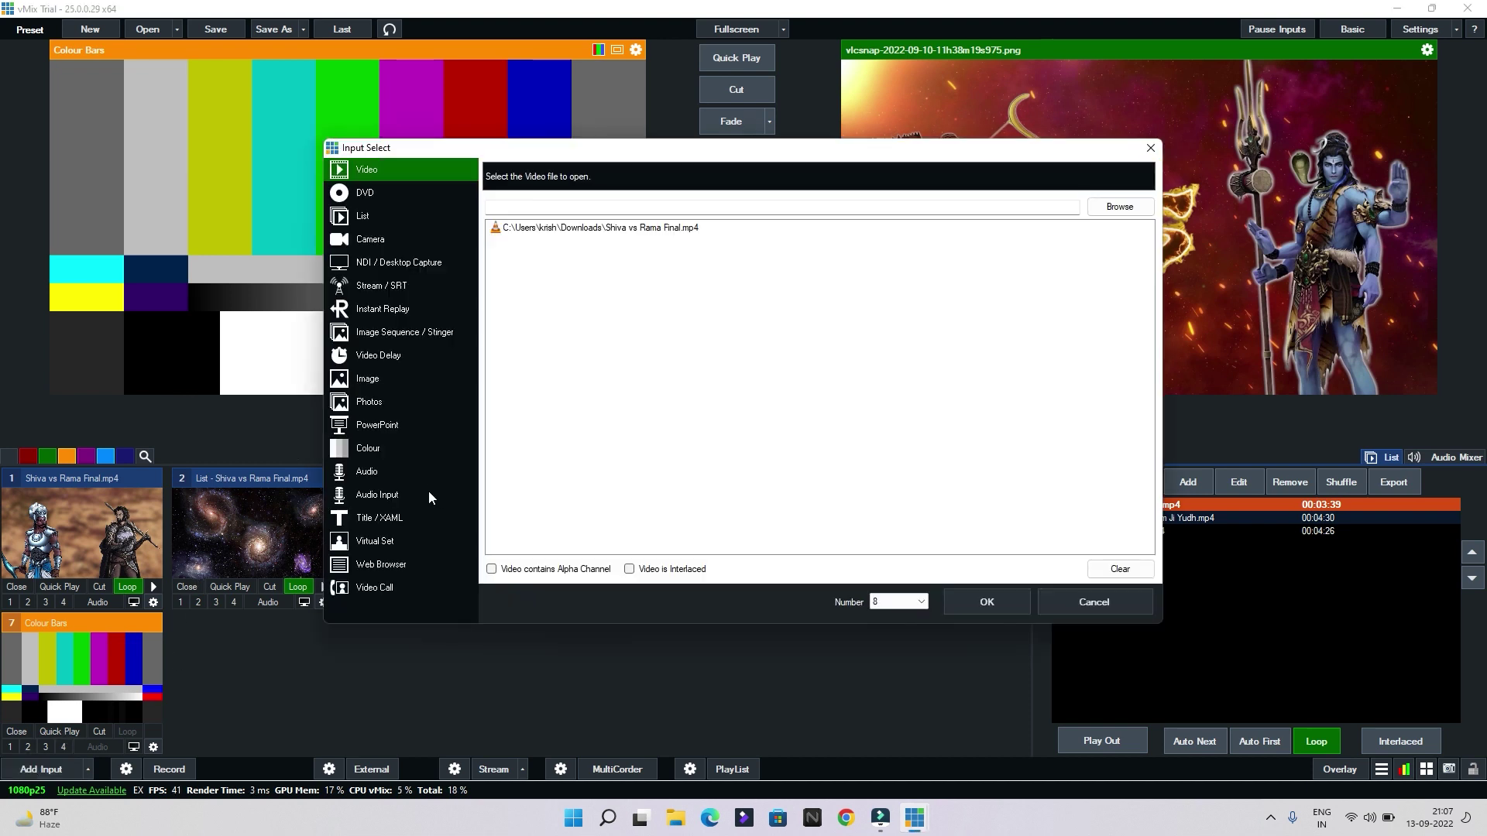
{"action": "left_click", "coordinate": [430, 456]}
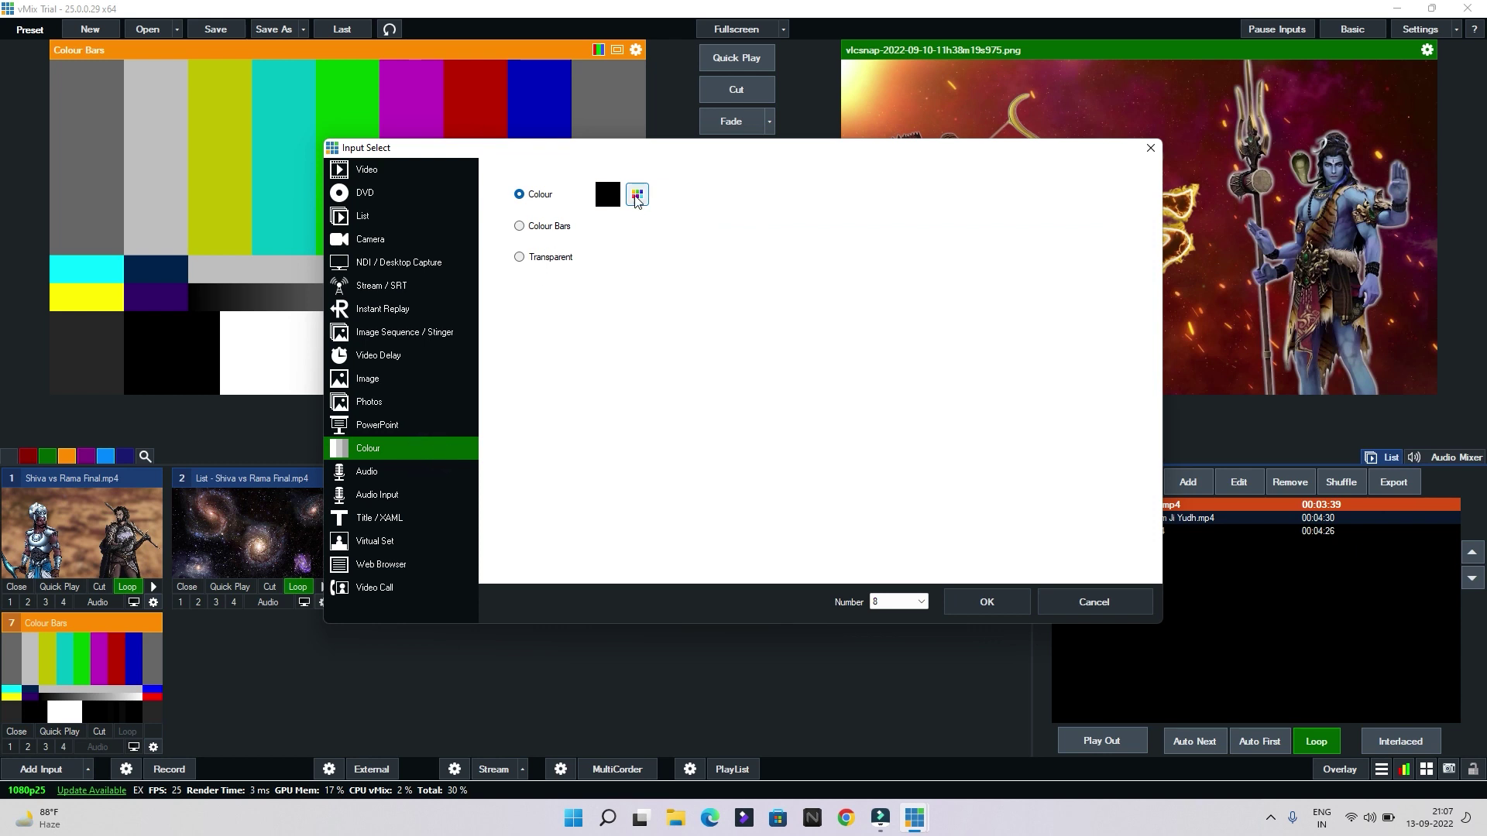
{"action": "left_click", "coordinate": [637, 193]}
{"action": "left_click", "coordinate": [712, 262]}
{"action": "left_click", "coordinate": [793, 262]}
{"action": "left_click", "coordinate": [687, 419]}
{"action": "left_click", "coordinate": [999, 603]}
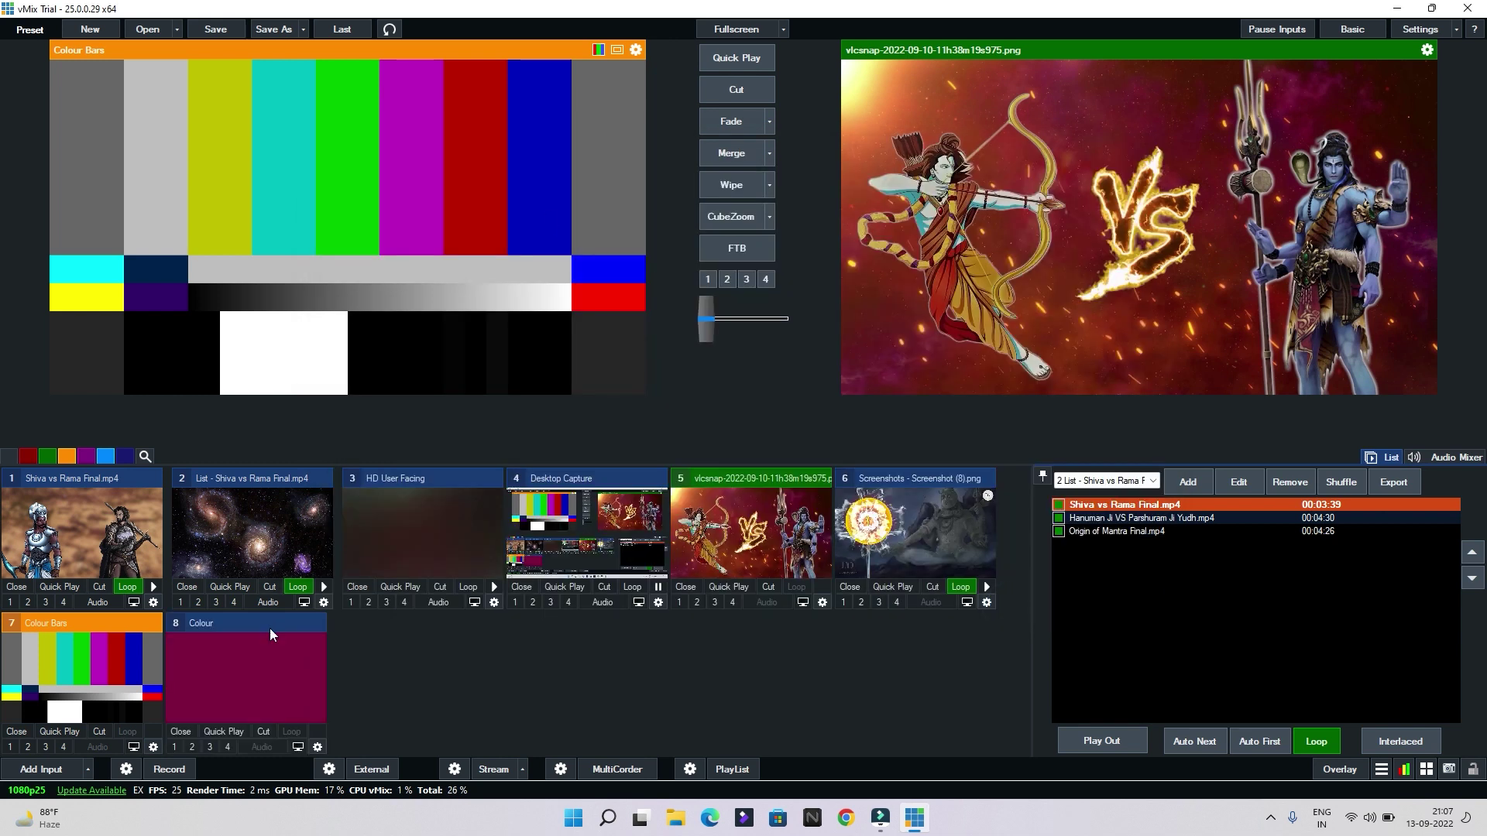
Leave the maroon colour in preview with the colour bars live on output
{"action": "left_click", "coordinate": [262, 732]}
{"action": "left_click", "coordinate": [264, 700]}
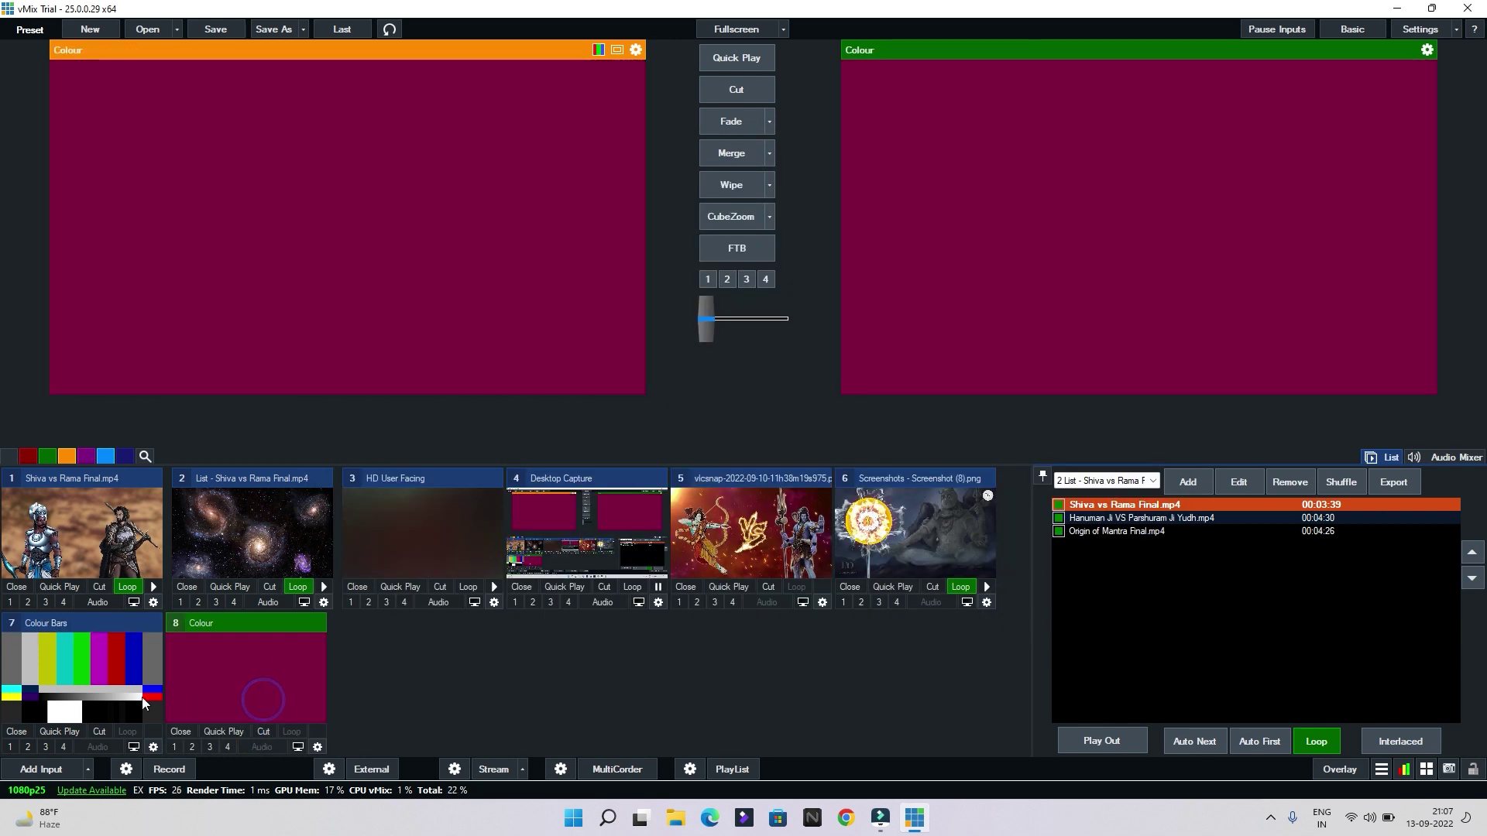
{"action": "left_click", "coordinate": [128, 698]}
{"action": "left_click", "coordinate": [101, 731]}
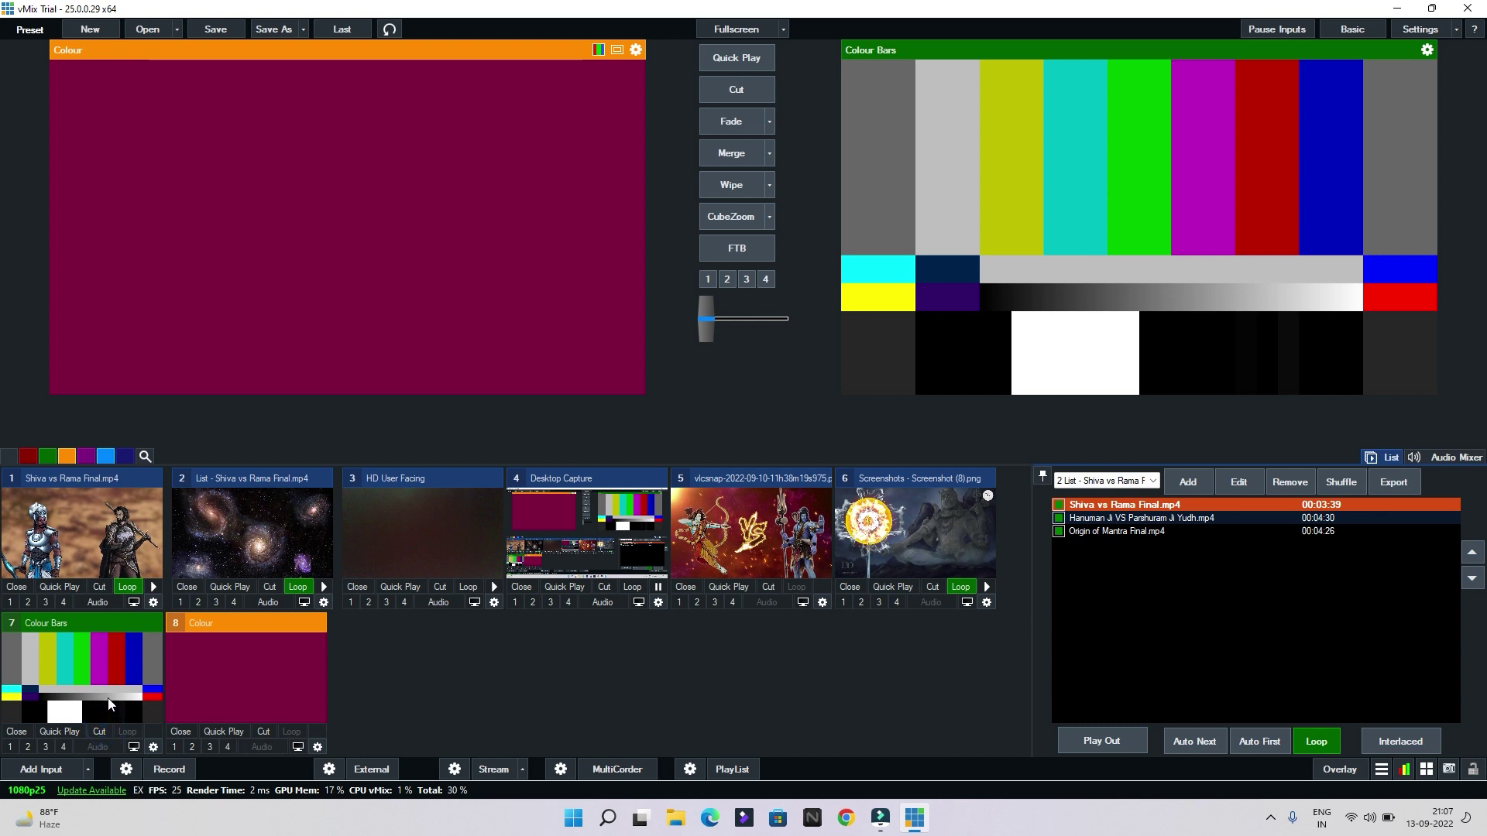
Add Hare Rama Hare Krishna.wav from the Desktop as audio input 9
{"action": "left_click", "coordinate": [39, 764]}
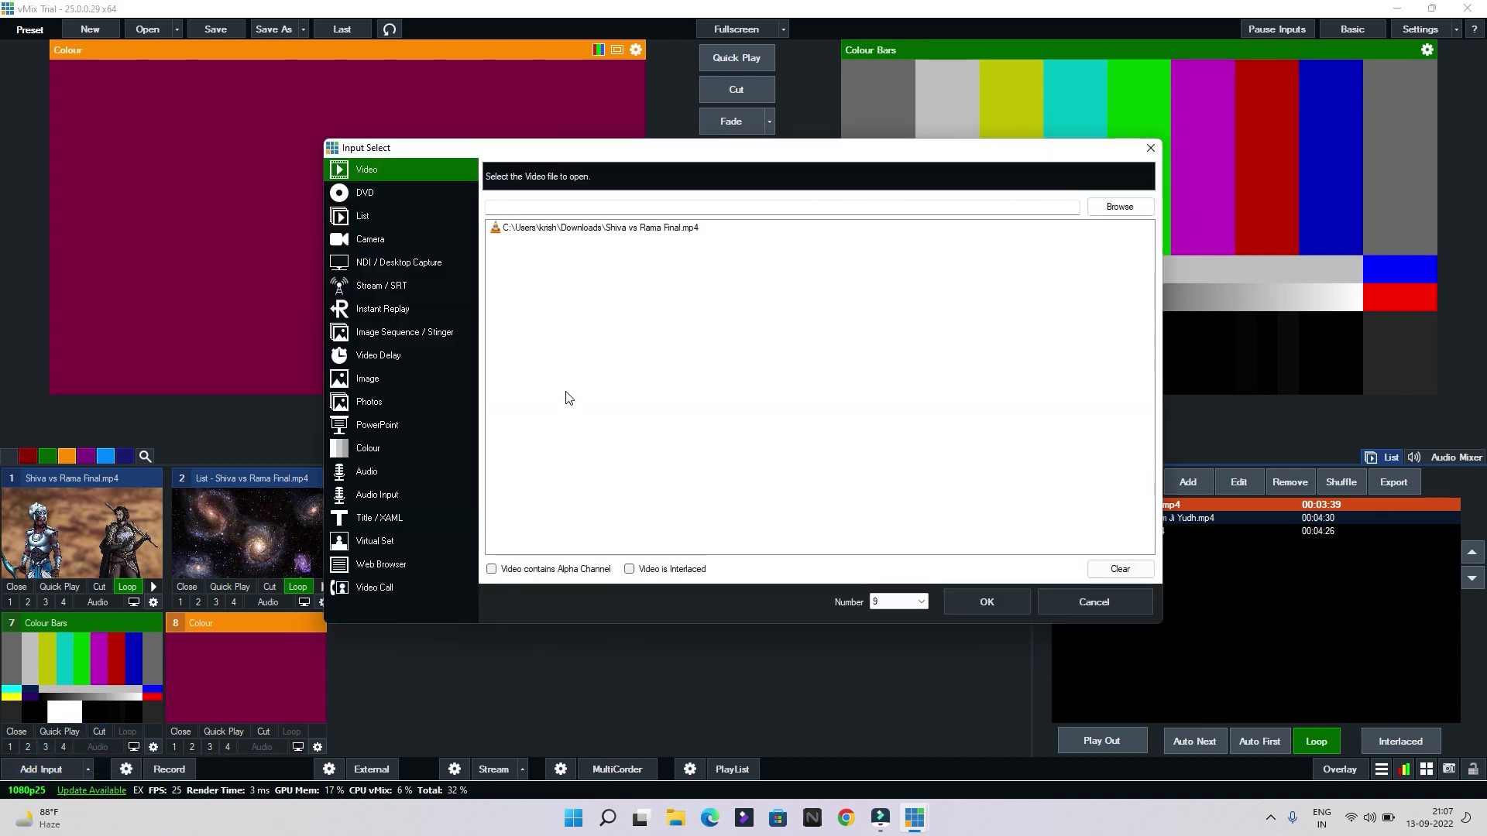
{"action": "left_click", "coordinate": [403, 471]}
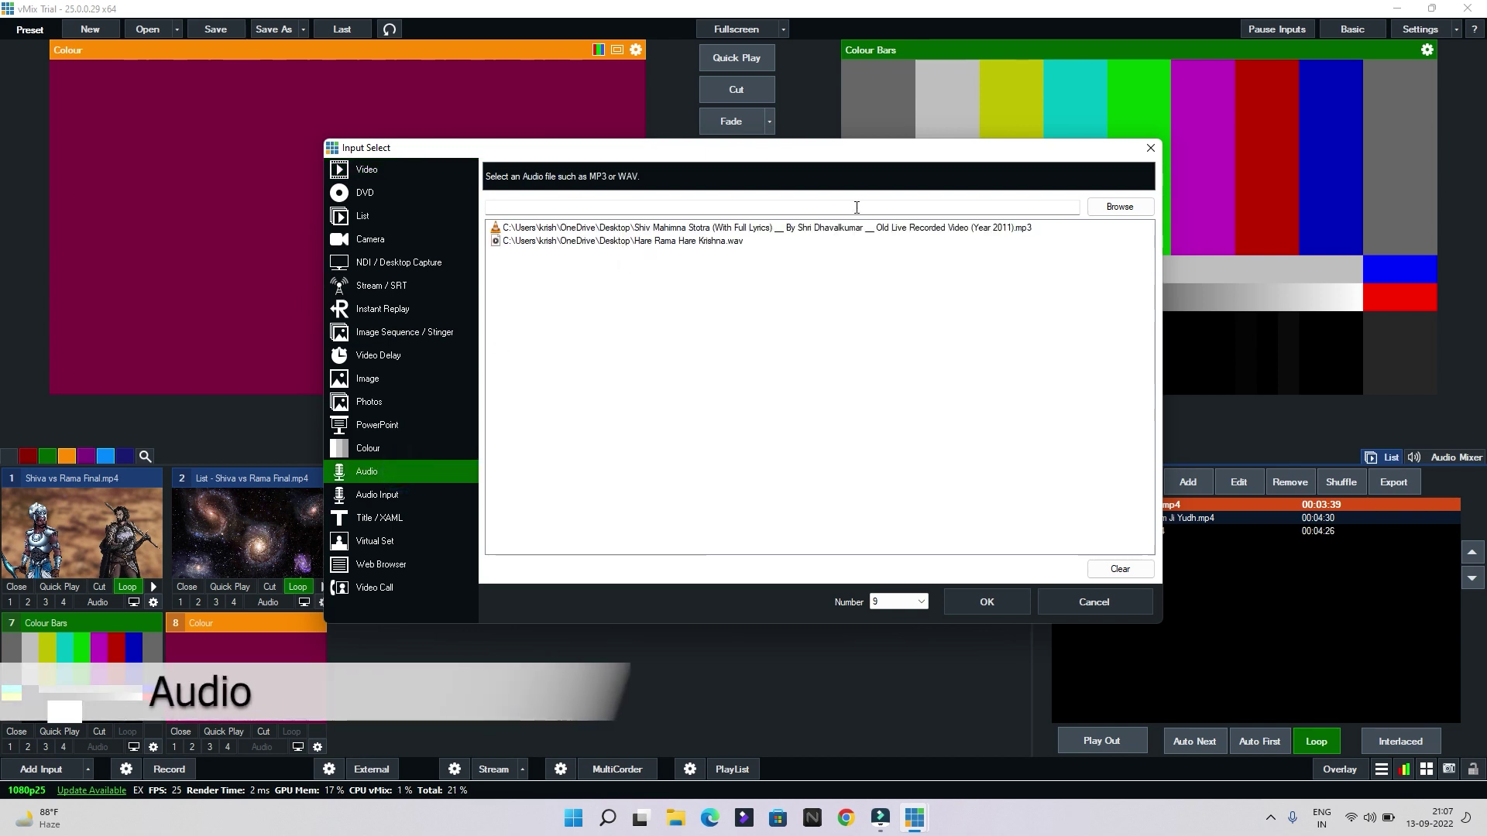
{"action": "left_click", "coordinate": [1115, 211]}
{"action": "left_click", "coordinate": [74, 203]}
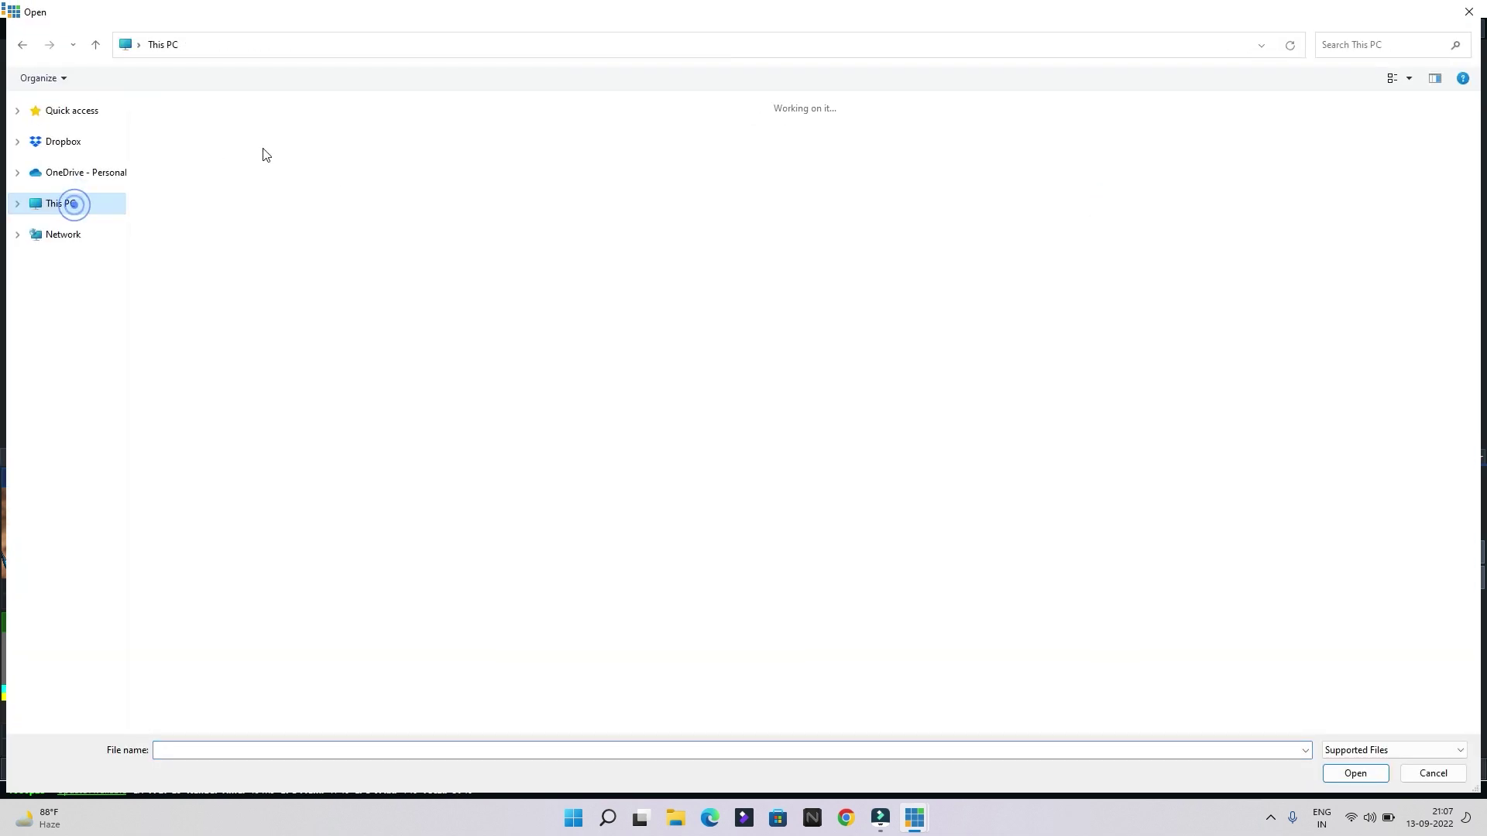
{"action": "double_click", "coordinate": [240, 137]}
{"action": "scroll", "coordinate": [774, 434], "scroll_direction": "down", "scroll_amount": 1}
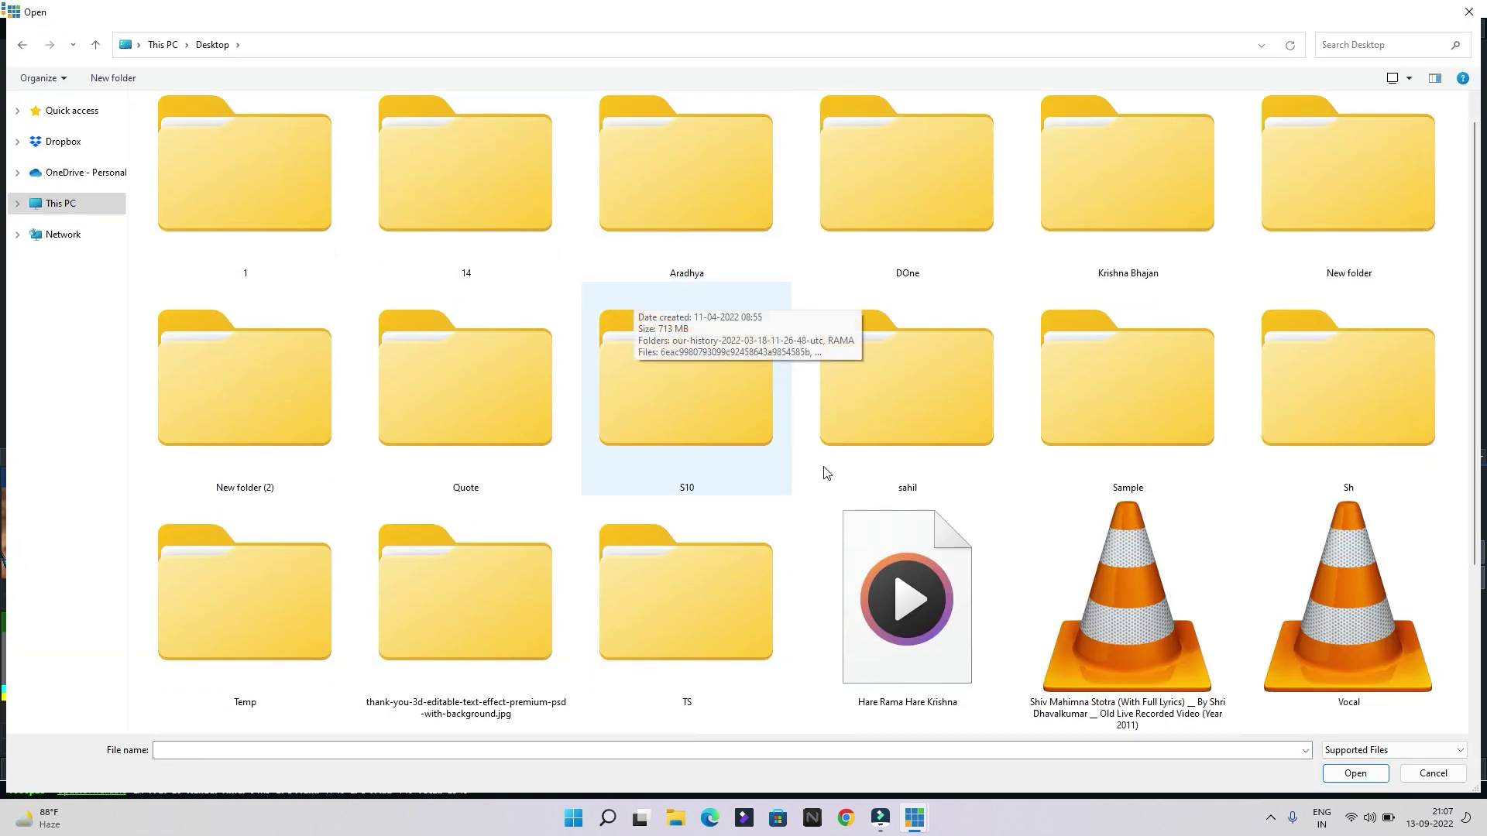
{"action": "double_click", "coordinate": [866, 579]}
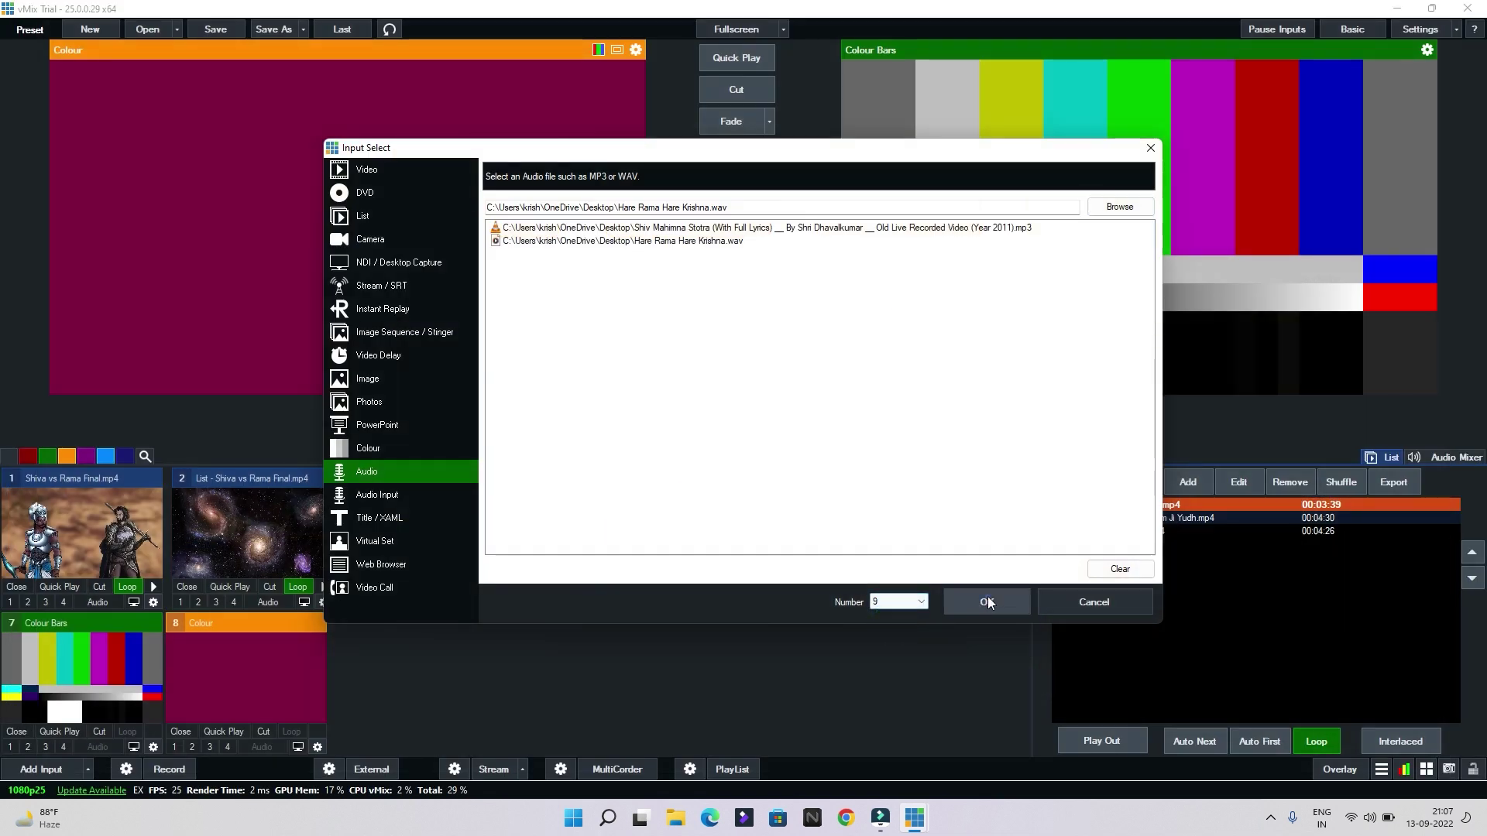
{"action": "left_click", "coordinate": [989, 598]}
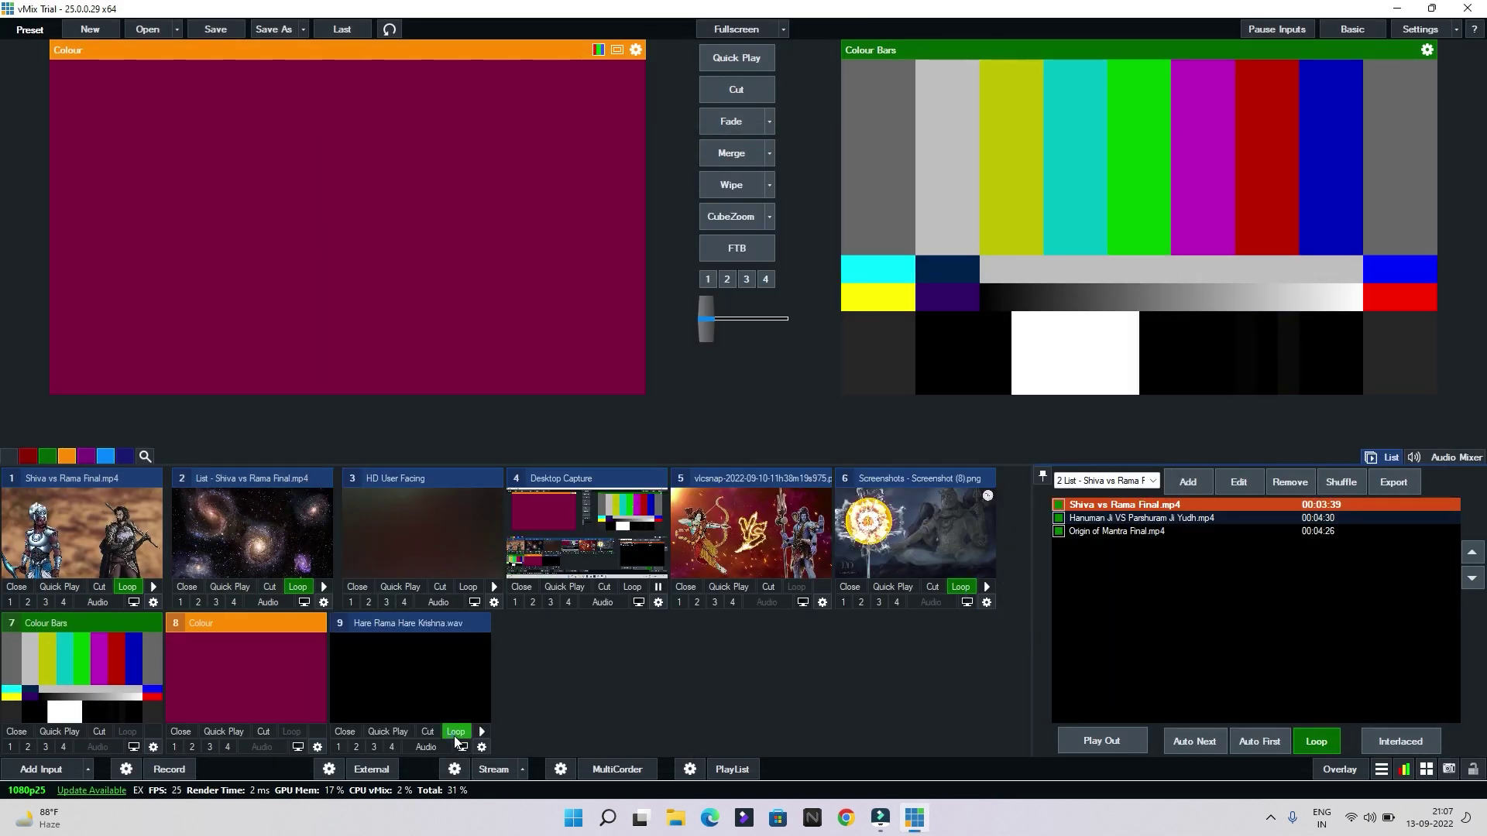
Turn off looping, hide the playlist panel, and load the audio input into preview
{"action": "left_click", "coordinate": [456, 732]}
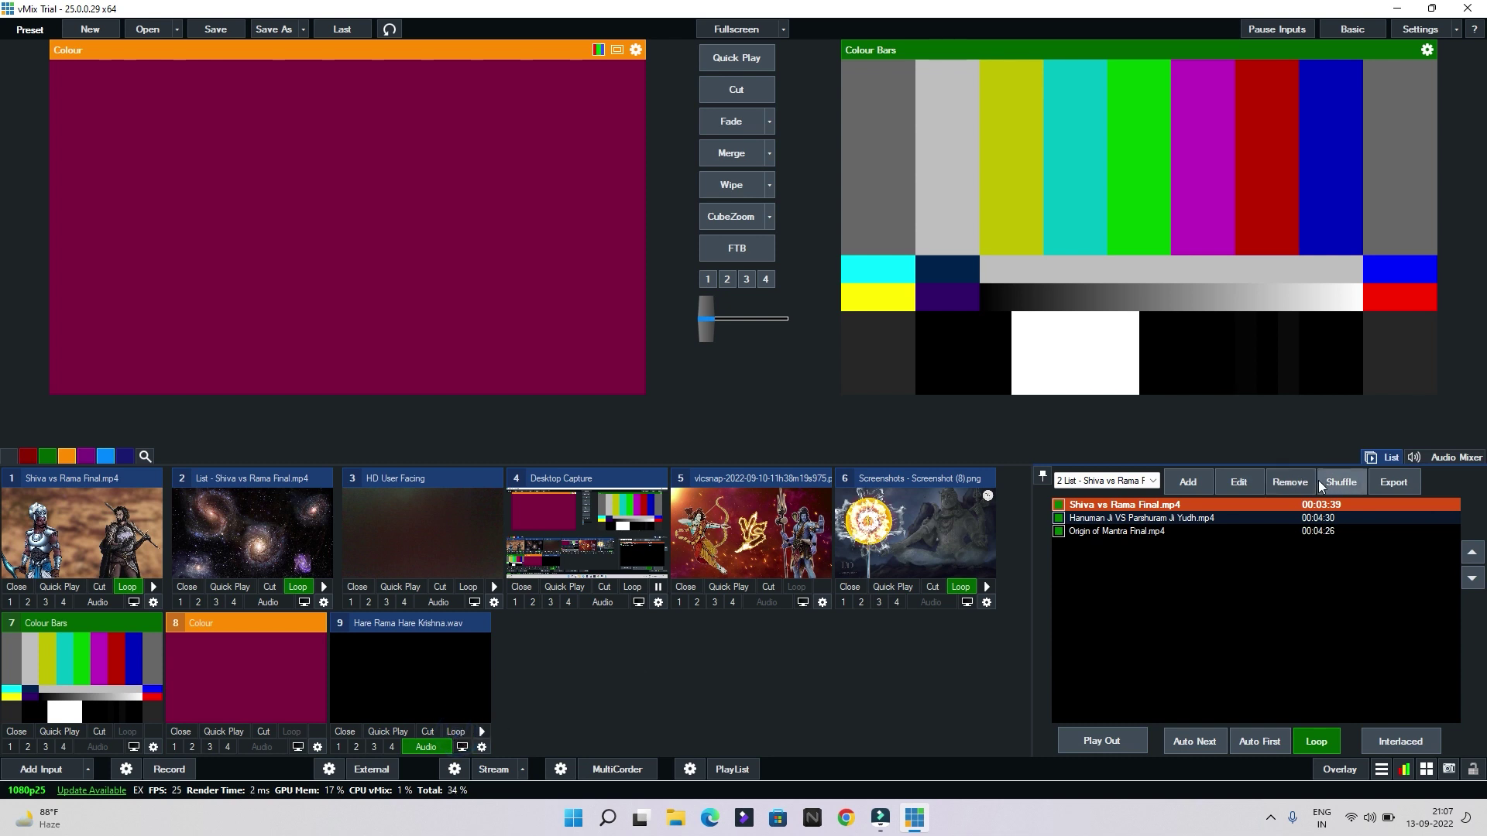
{"action": "left_click", "coordinate": [1390, 461]}
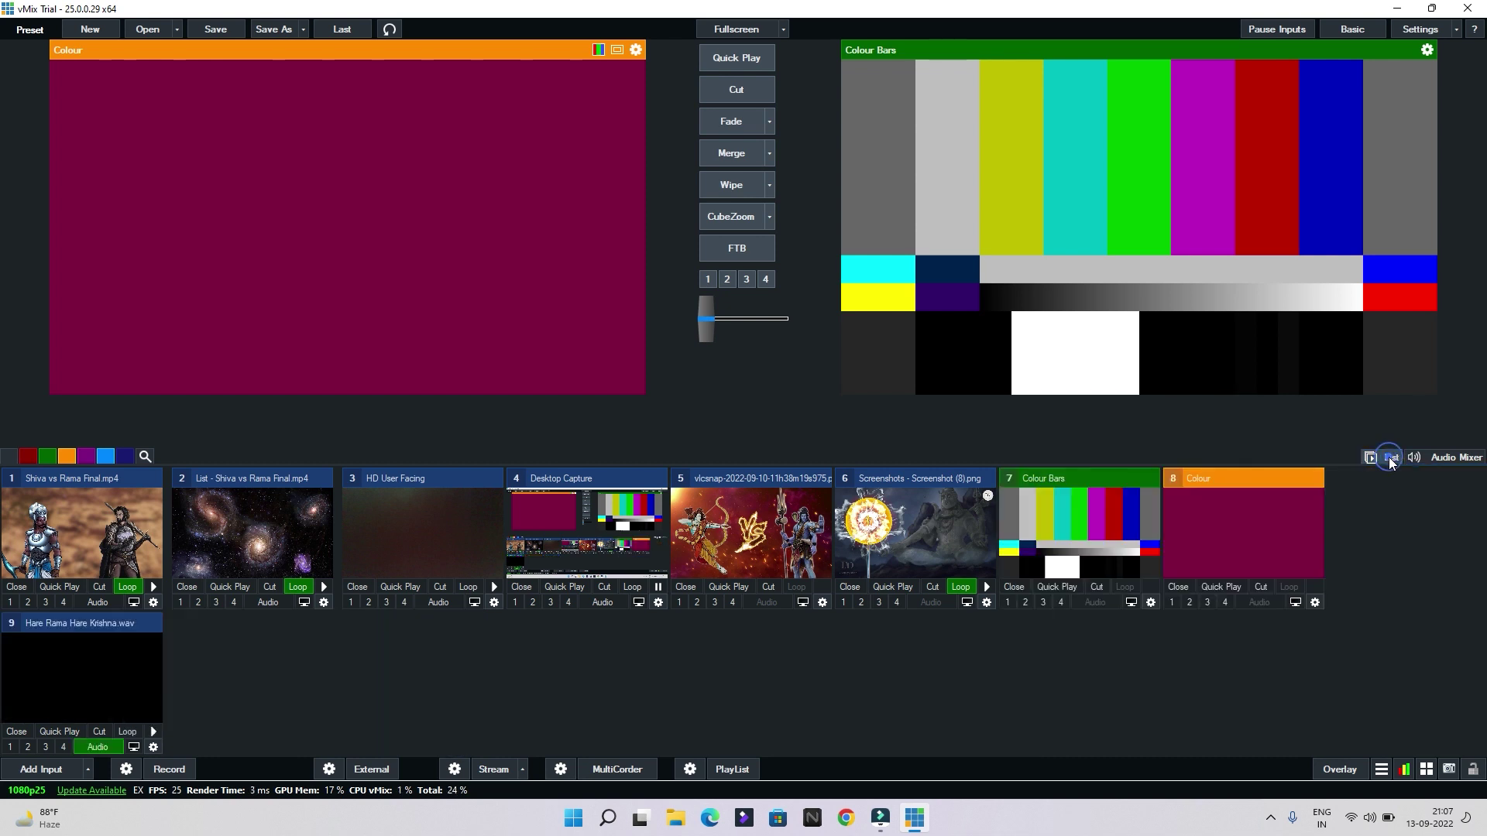
{"action": "left_click", "coordinate": [97, 694]}
{"action": "left_click", "coordinate": [101, 748]}
{"action": "left_click", "coordinate": [109, 748]}
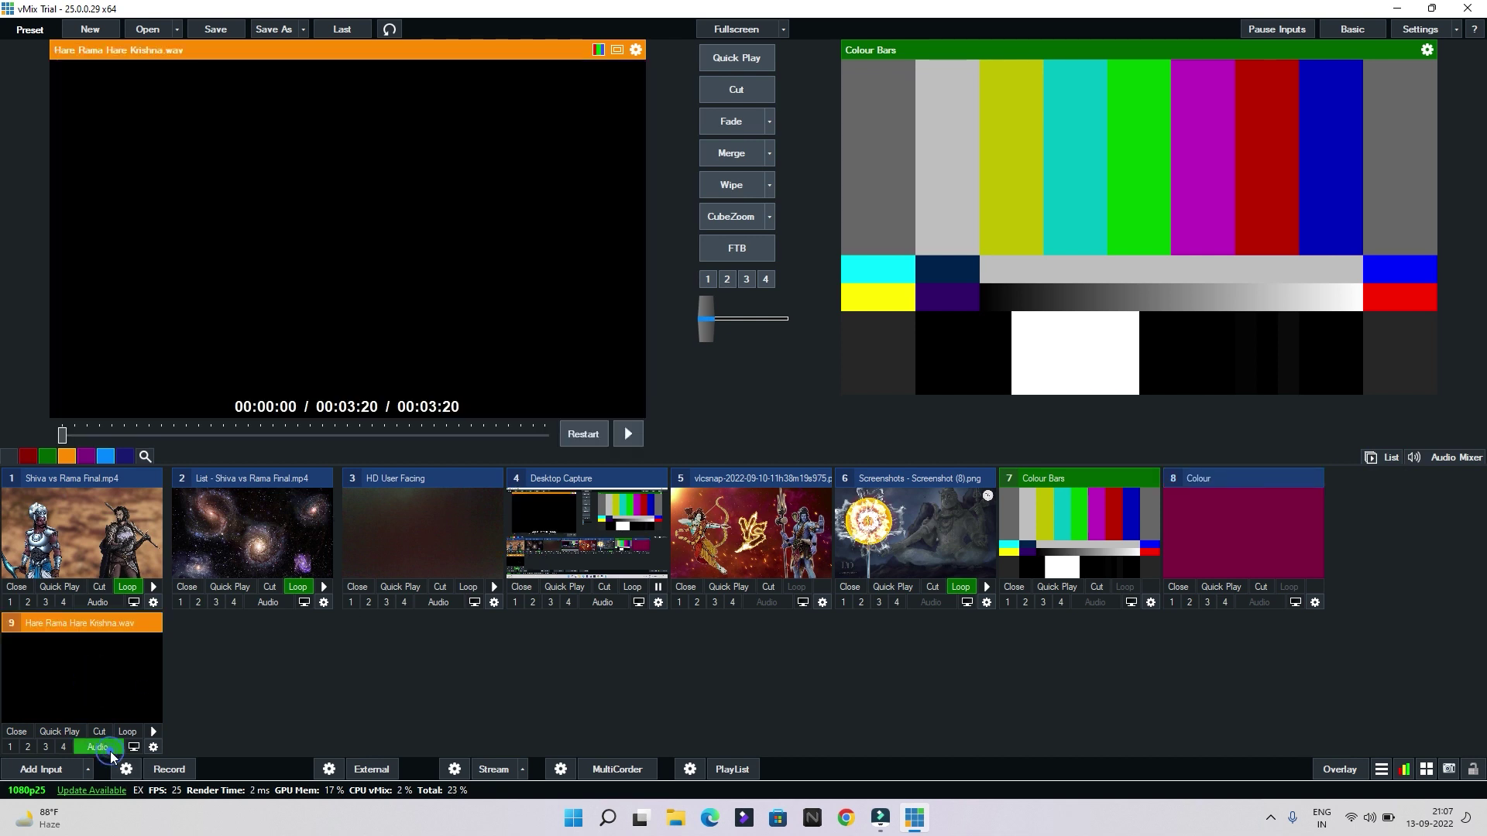
Cut Shiva vs Rama Final.mp4 on air, stop the audio track, and pause the video at 00:01:07
{"action": "left_click", "coordinate": [153, 731]}
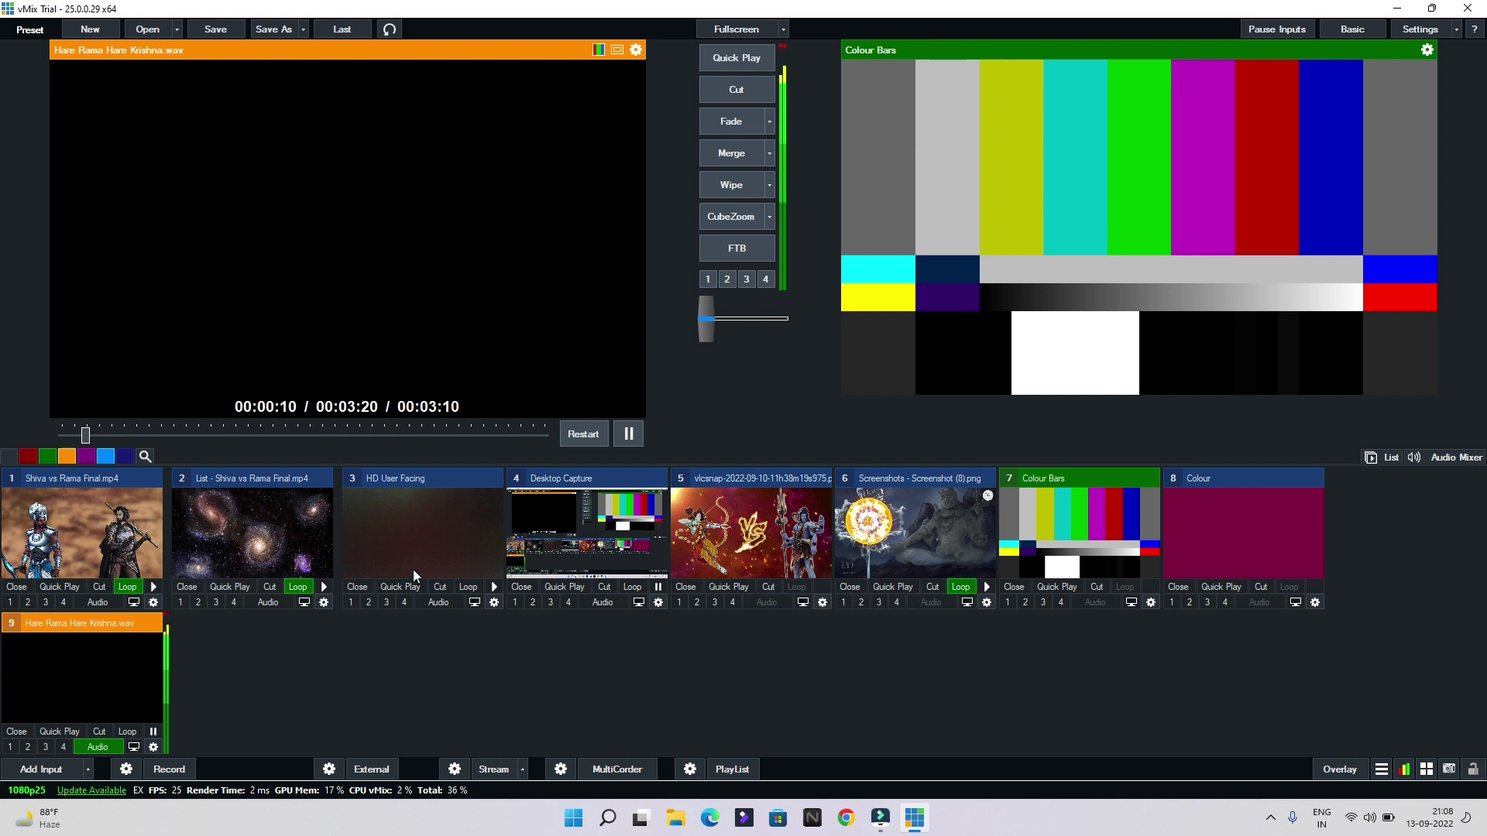
{"action": "left_click", "coordinate": [100, 591]}
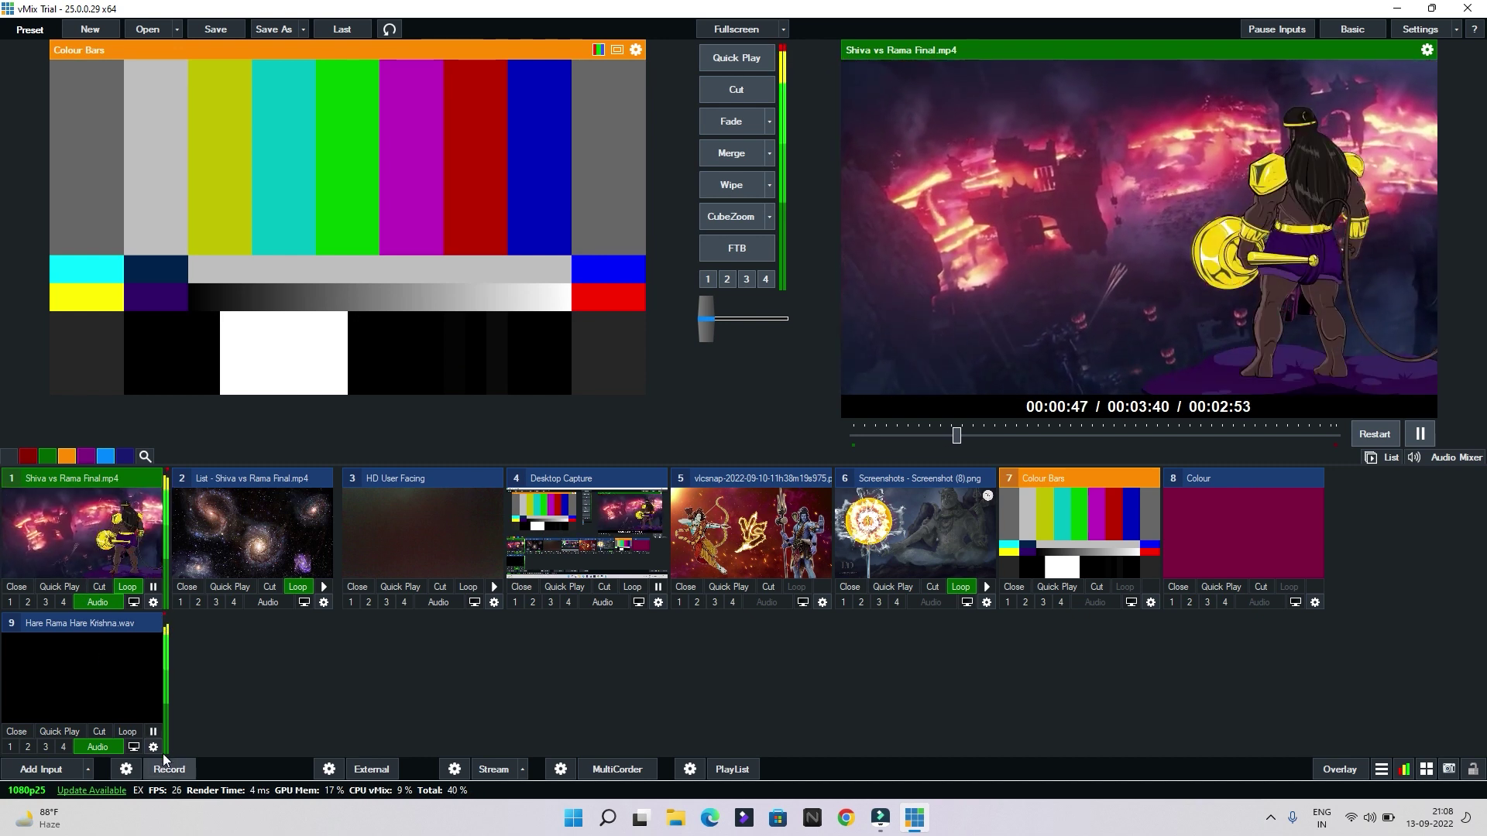
{"action": "left_click", "coordinate": [154, 732]}
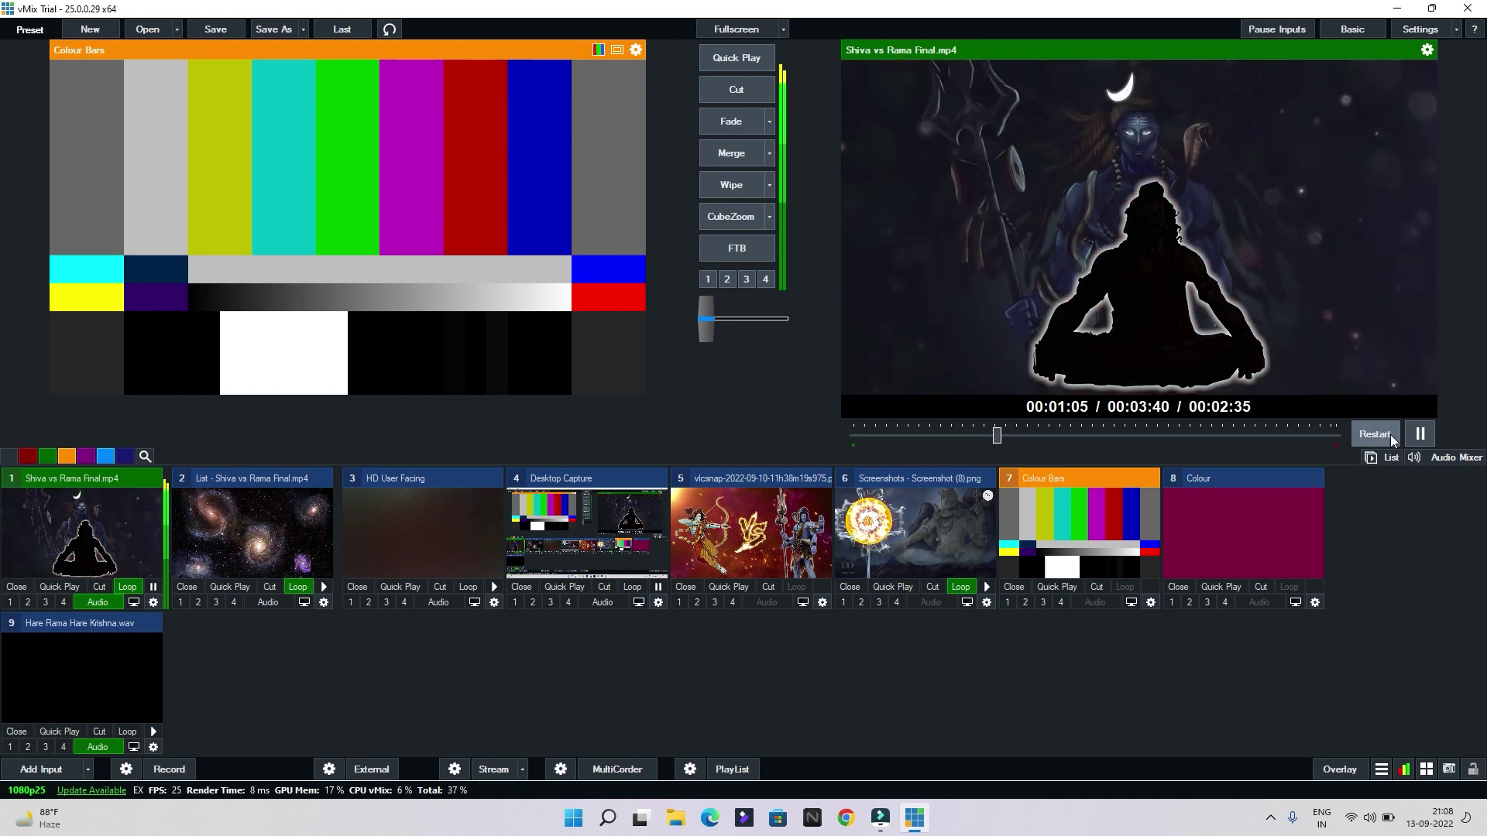
{"action": "left_click", "coordinate": [1418, 436]}
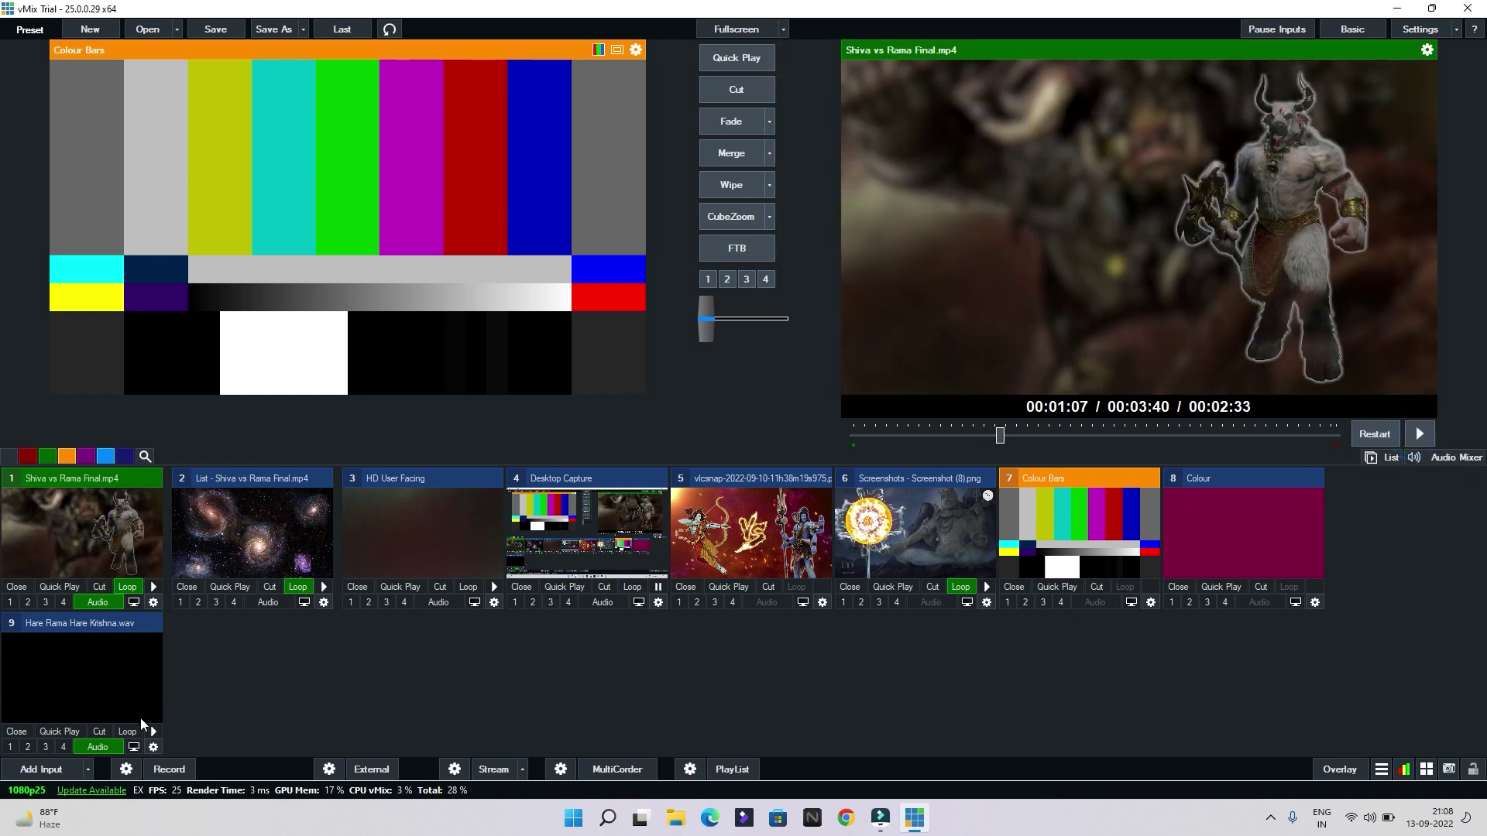
Add an audio input from Microphone Array (Realtek(R) Audio), muted in headphones
{"action": "left_click", "coordinate": [35, 769]}
{"action": "left_click", "coordinate": [393, 492]}
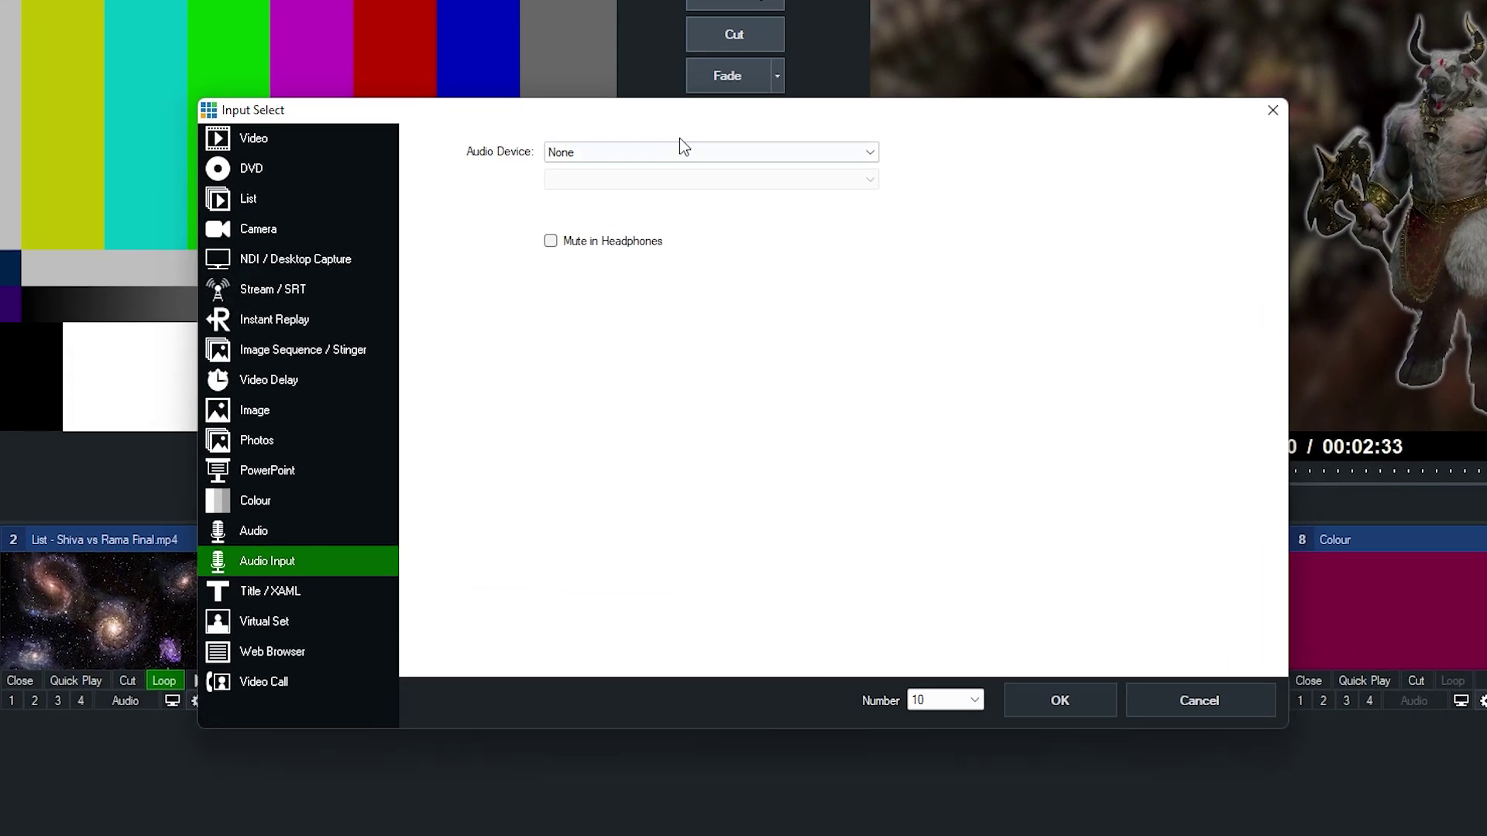
{"action": "left_click", "coordinate": [676, 178]}
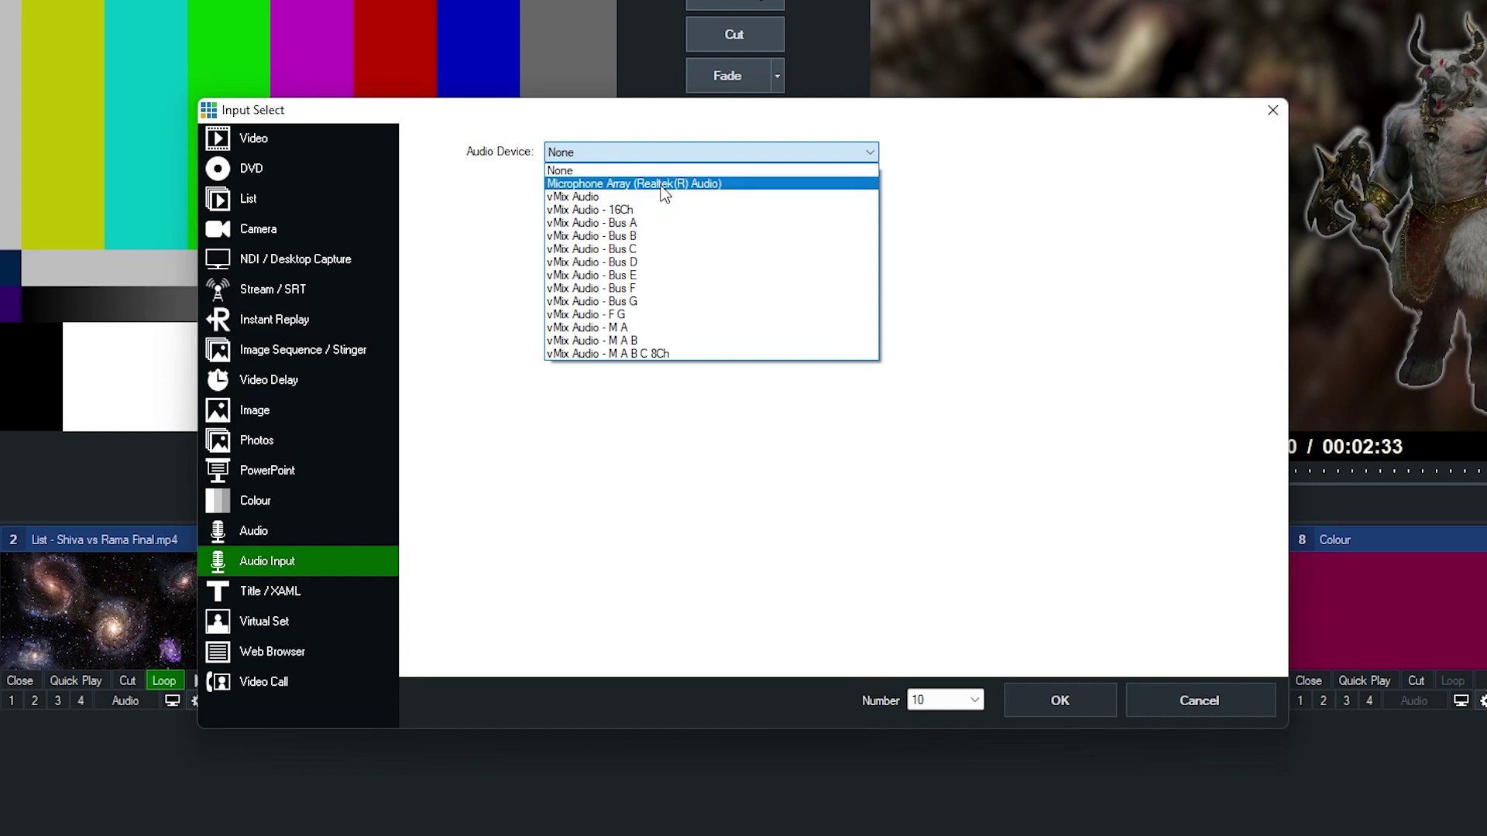
{"action": "left_click", "coordinate": [614, 184]}
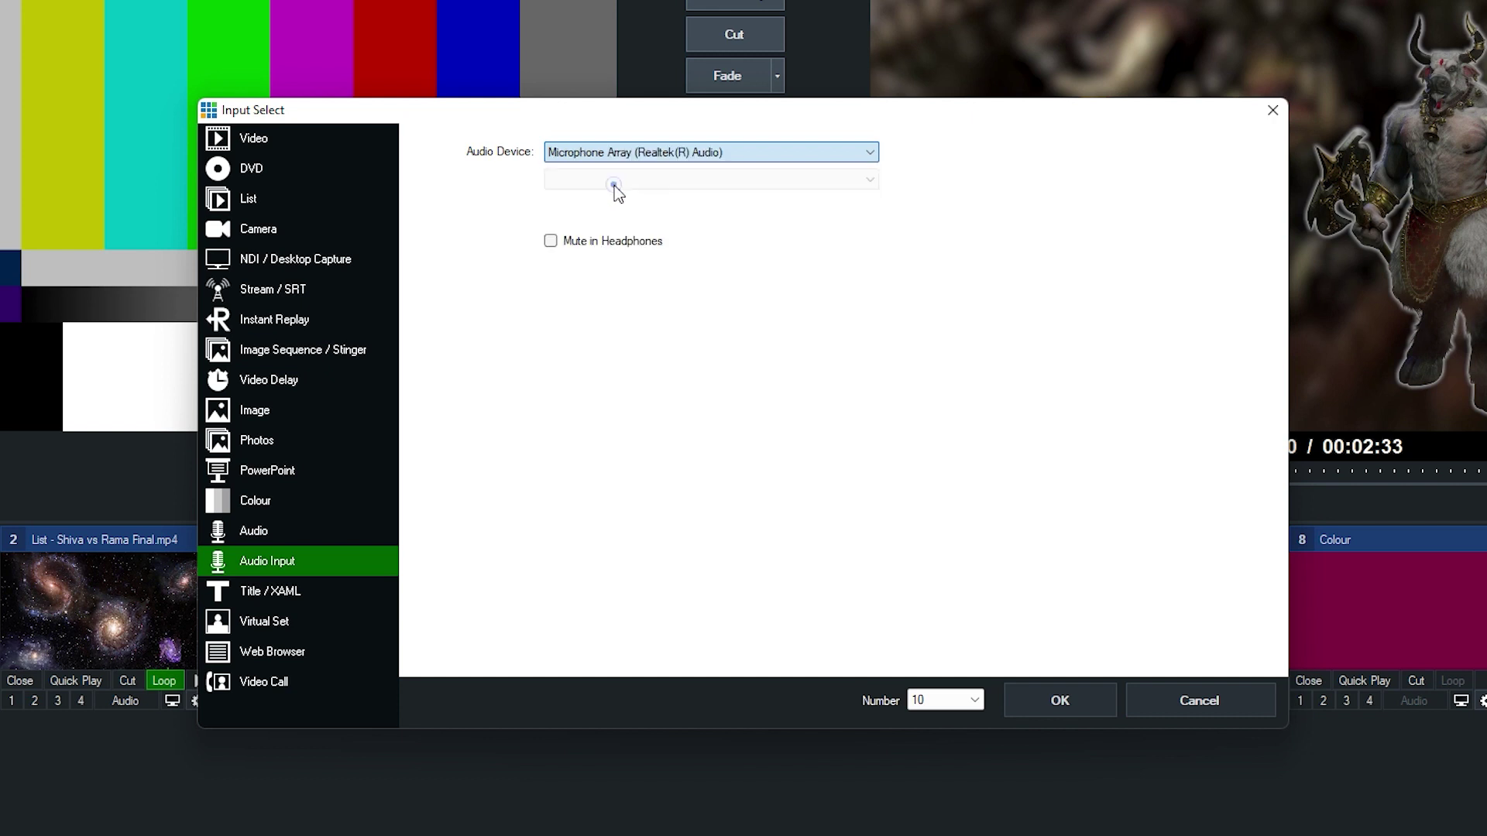
{"action": "left_click", "coordinate": [629, 246]}
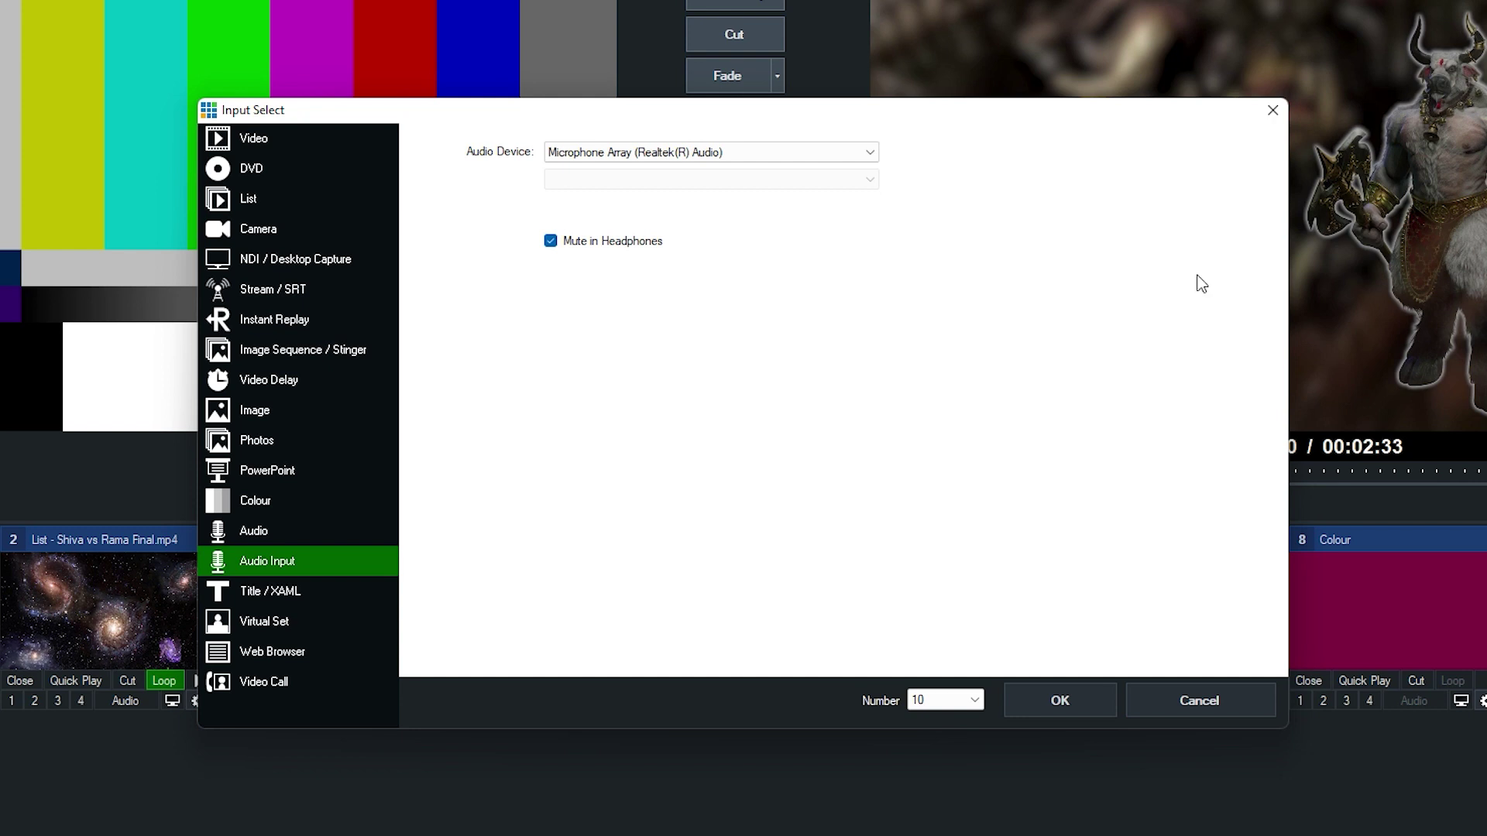
{"action": "left_click", "coordinate": [322, 590]}
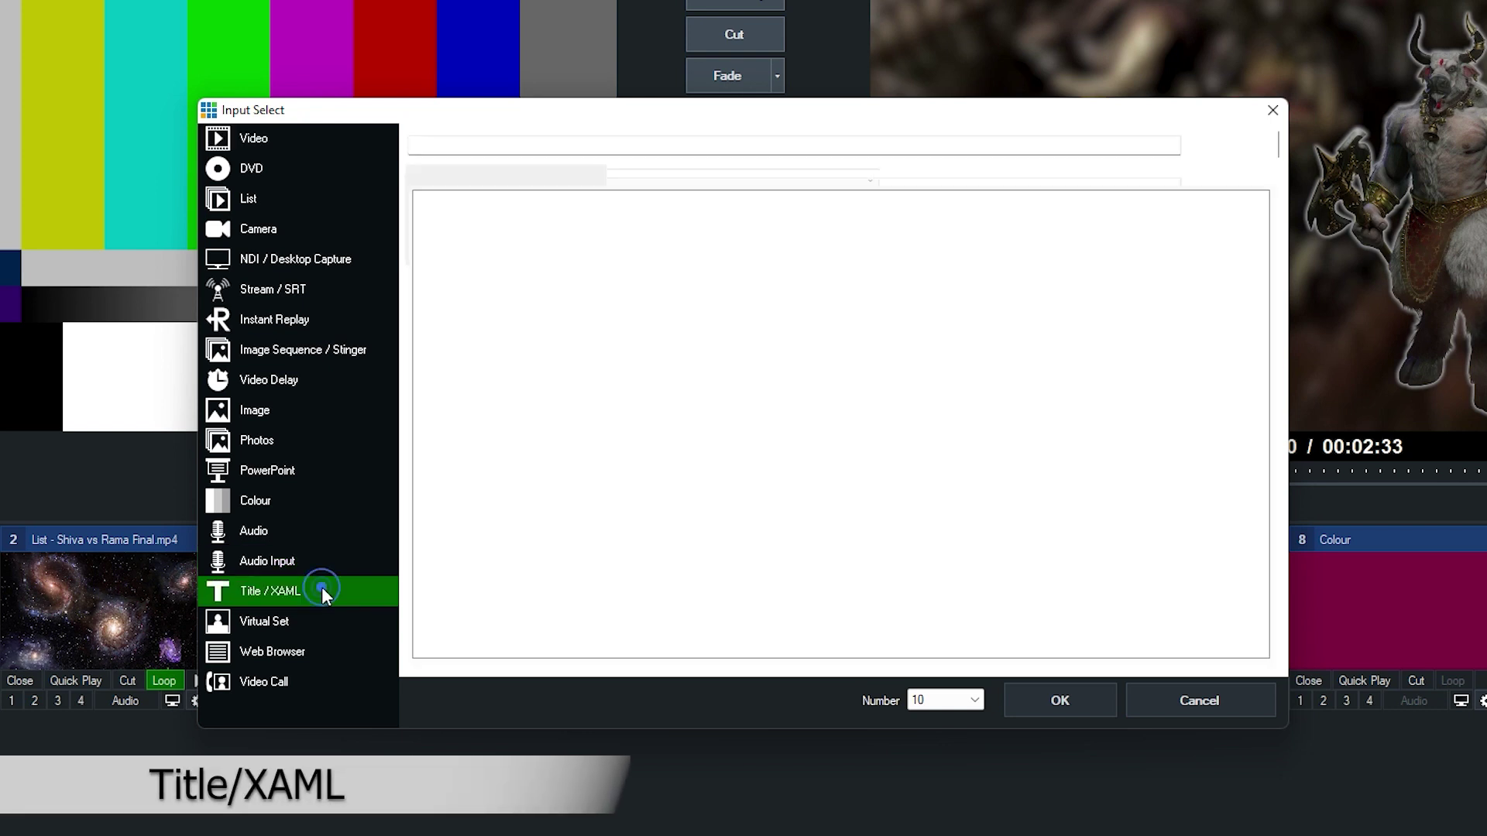
Add the Spinner 160 title as input 10 and overlay it on the live output
{"action": "scroll", "coordinate": [570, 430], "scroll_direction": "down", "scroll_amount": 5}
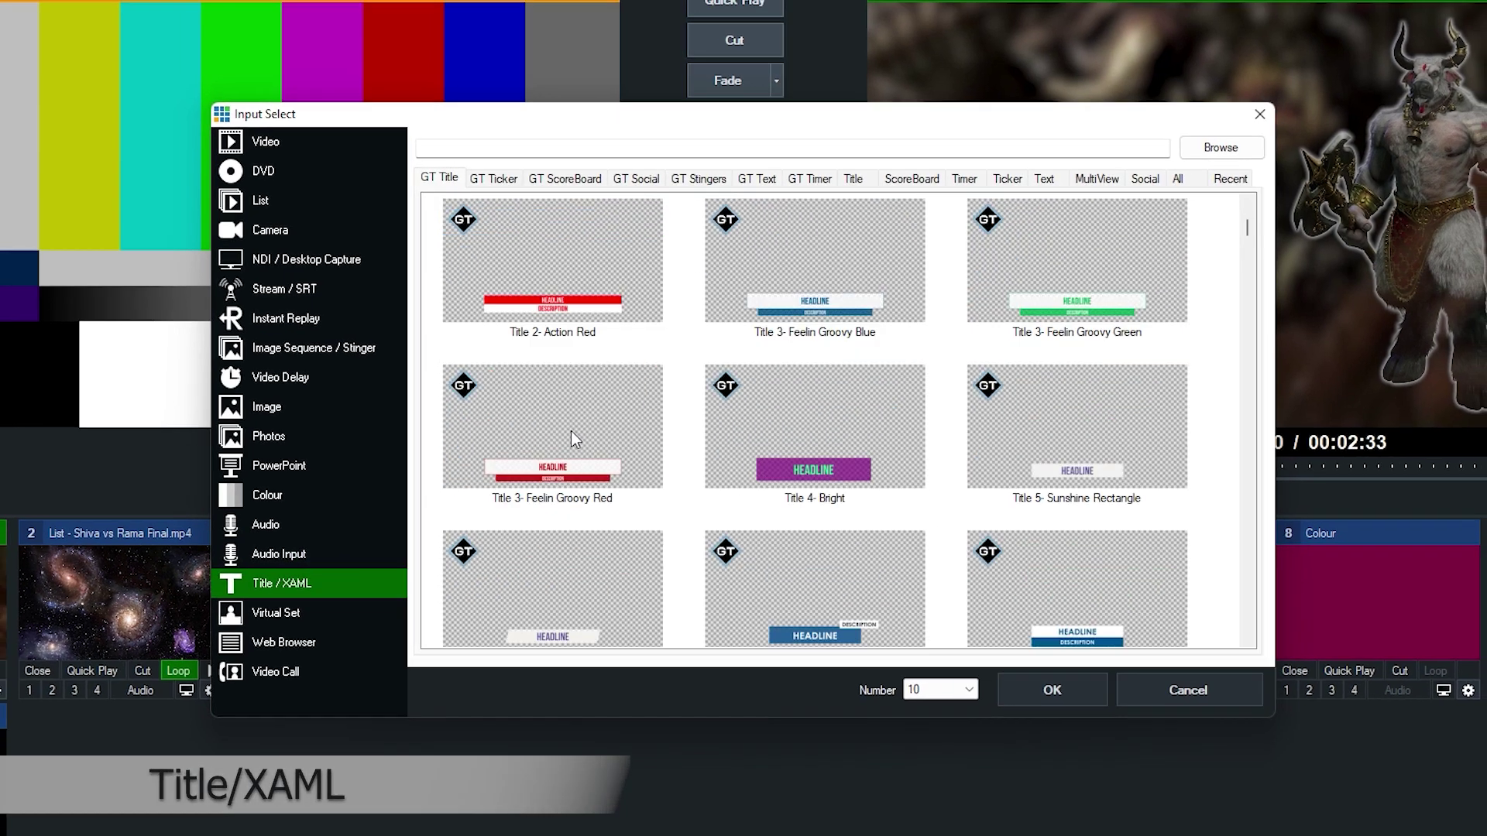
{"action": "scroll", "coordinate": [587, 421], "scroll_direction": "up", "scroll_amount": 5}
{"action": "left_click", "coordinate": [611, 299]}
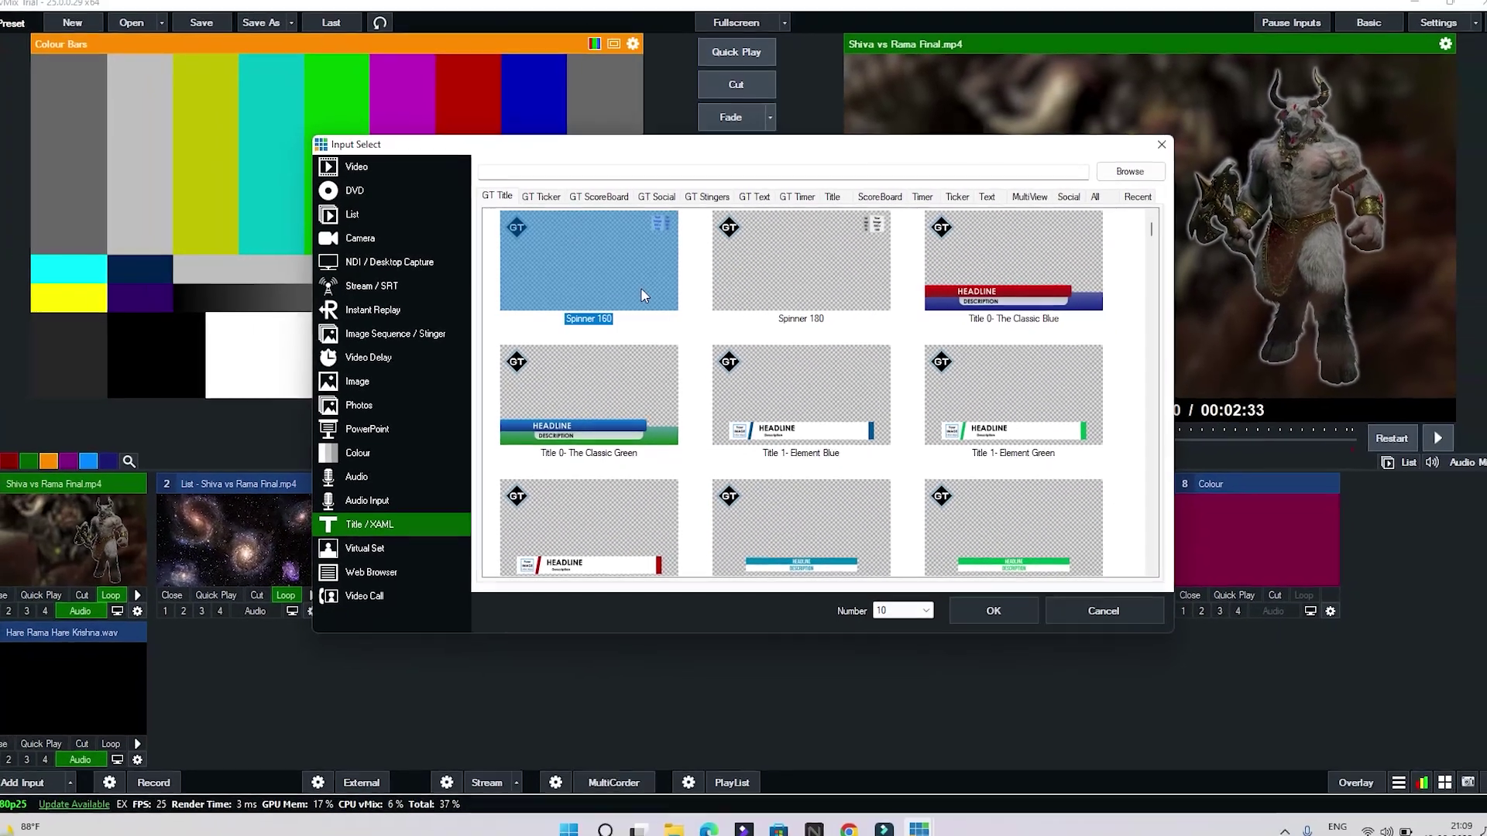
{"action": "double_click", "coordinate": [643, 287]}
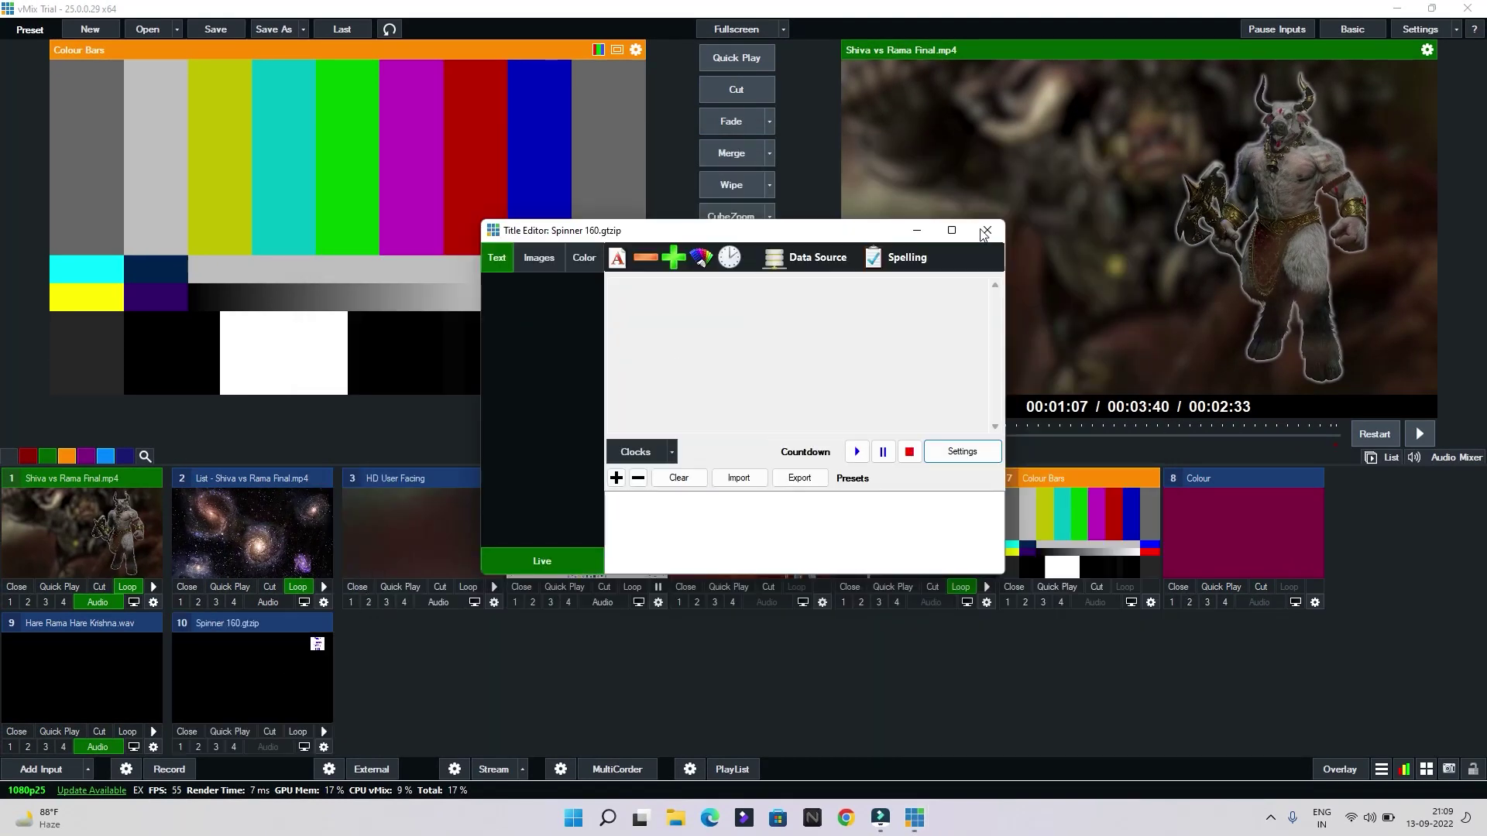
{"action": "left_click", "coordinate": [987, 230]}
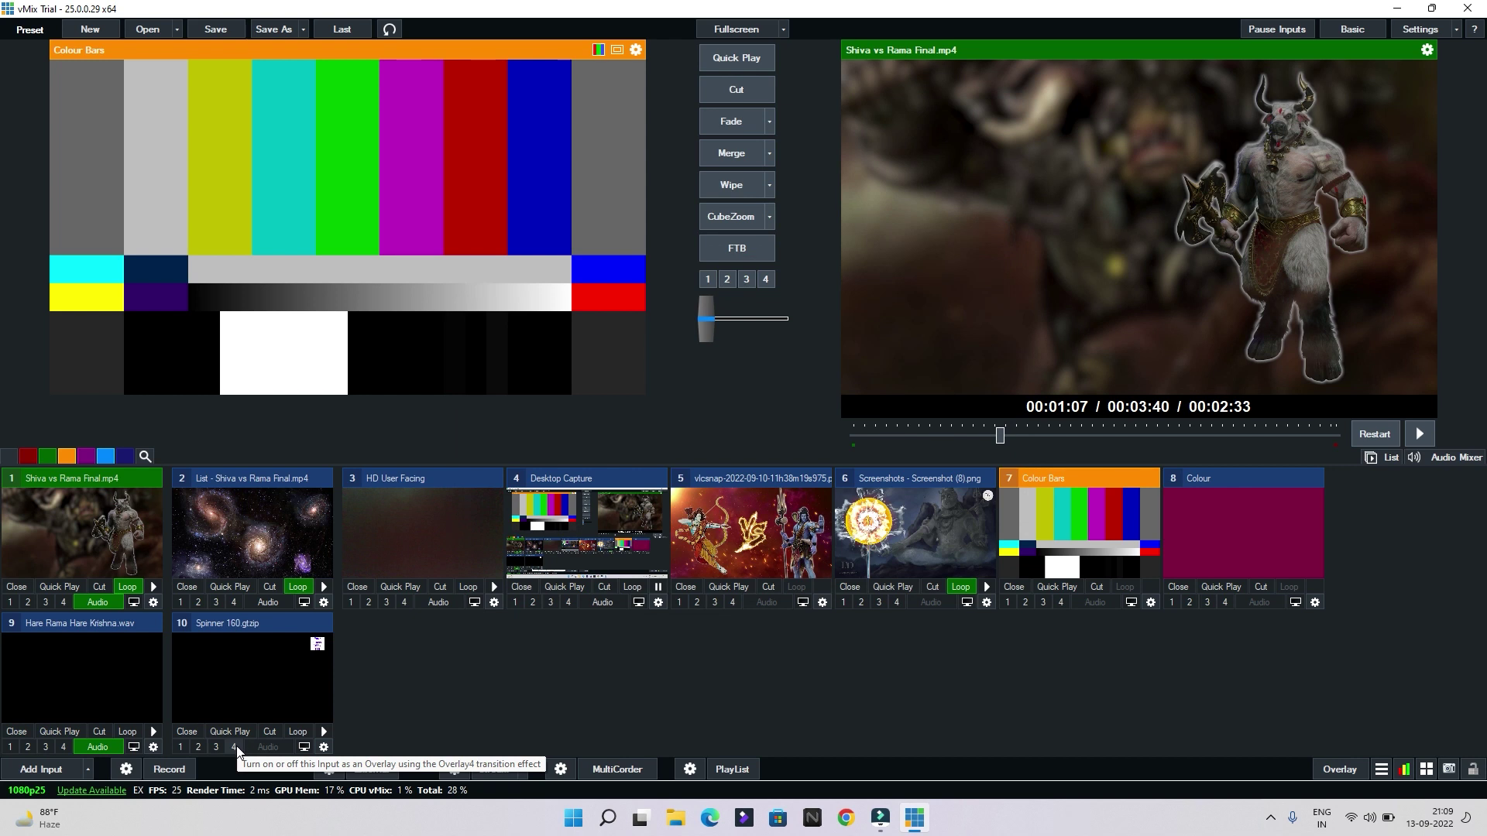
{"action": "left_click", "coordinate": [234, 747]}
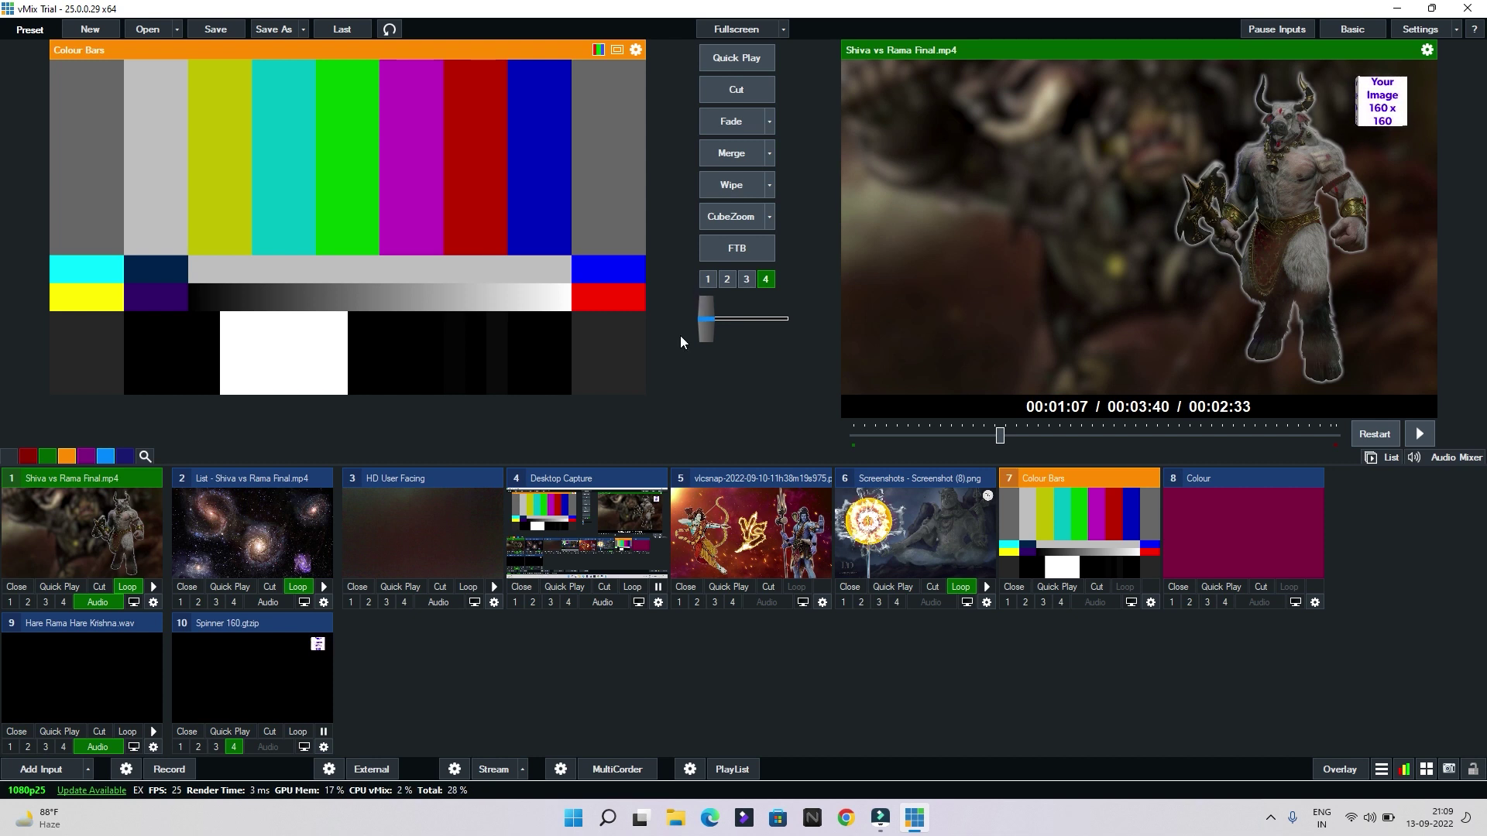
{"action": "left_click", "coordinate": [27, 770]}
{"action": "left_click", "coordinate": [402, 518]}
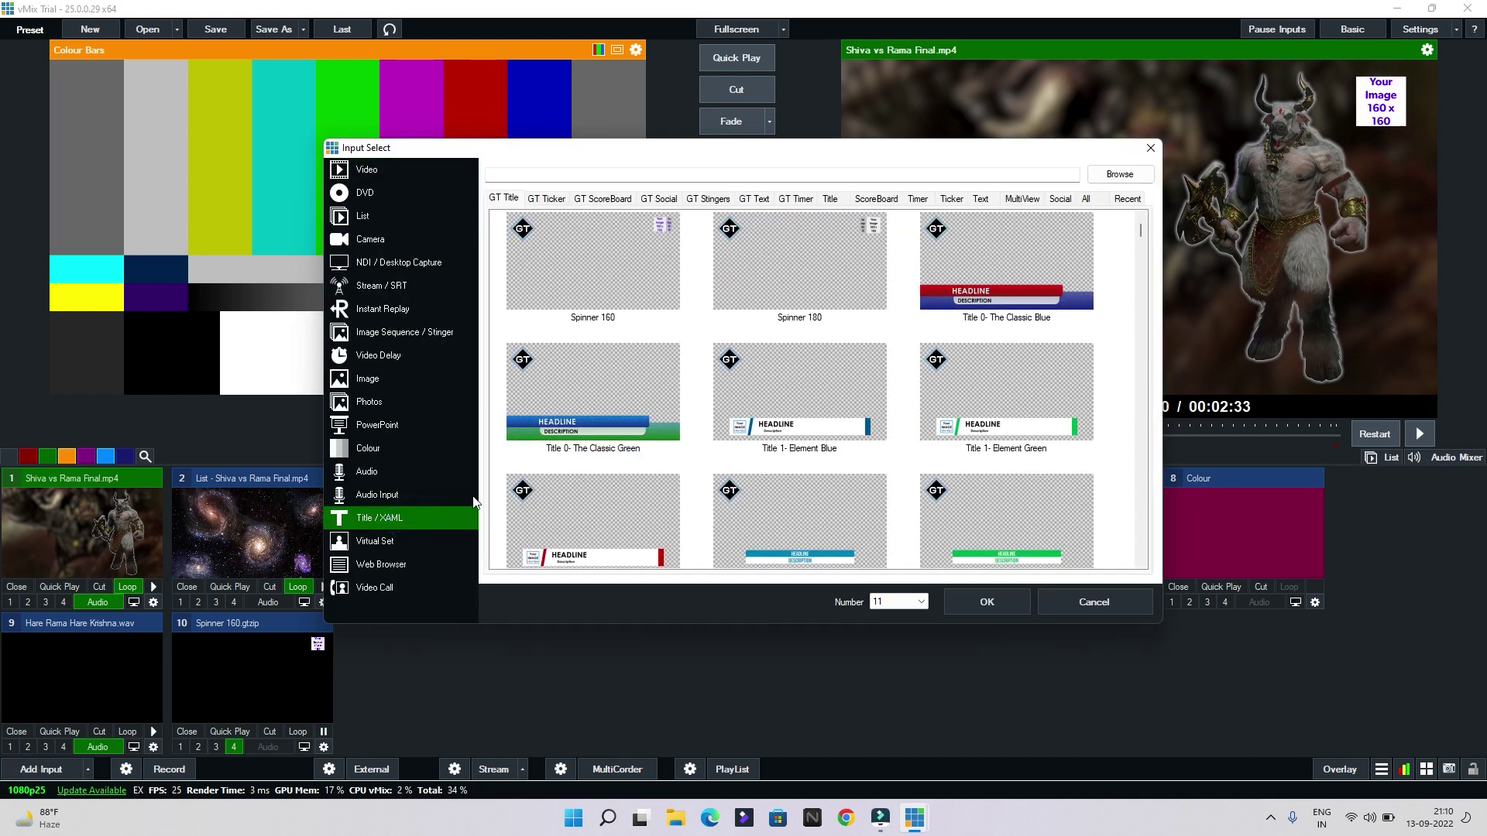
Add Title 1- Element Blue as input 11 and show it as overlay 3 on output
{"action": "scroll", "coordinate": [828, 387], "scroll_direction": "down", "scroll_amount": 5}
{"action": "scroll", "coordinate": [803, 412], "scroll_direction": "up", "scroll_amount": 3}
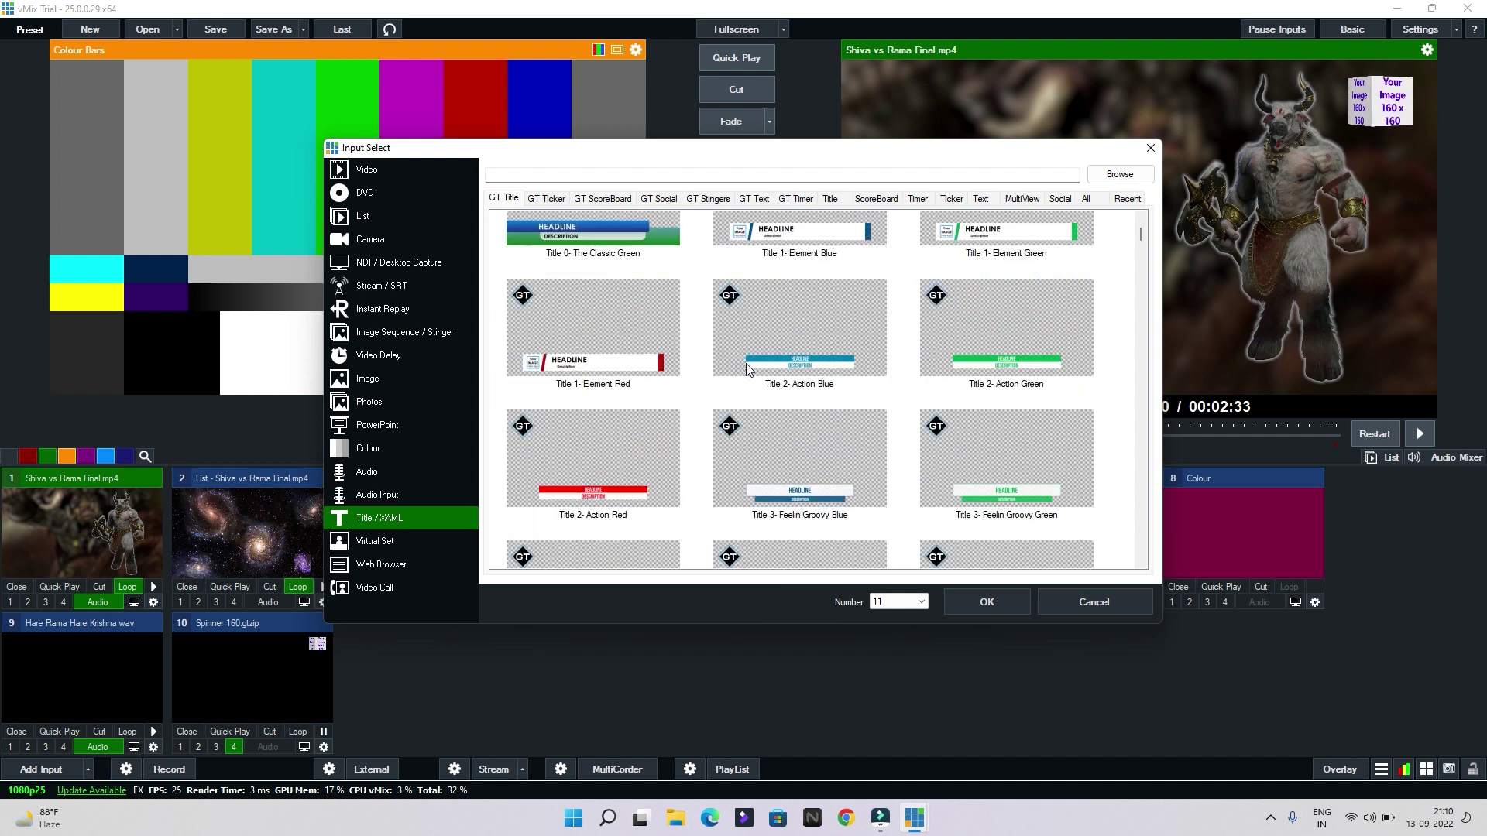
{"action": "double_click", "coordinate": [805, 243]}
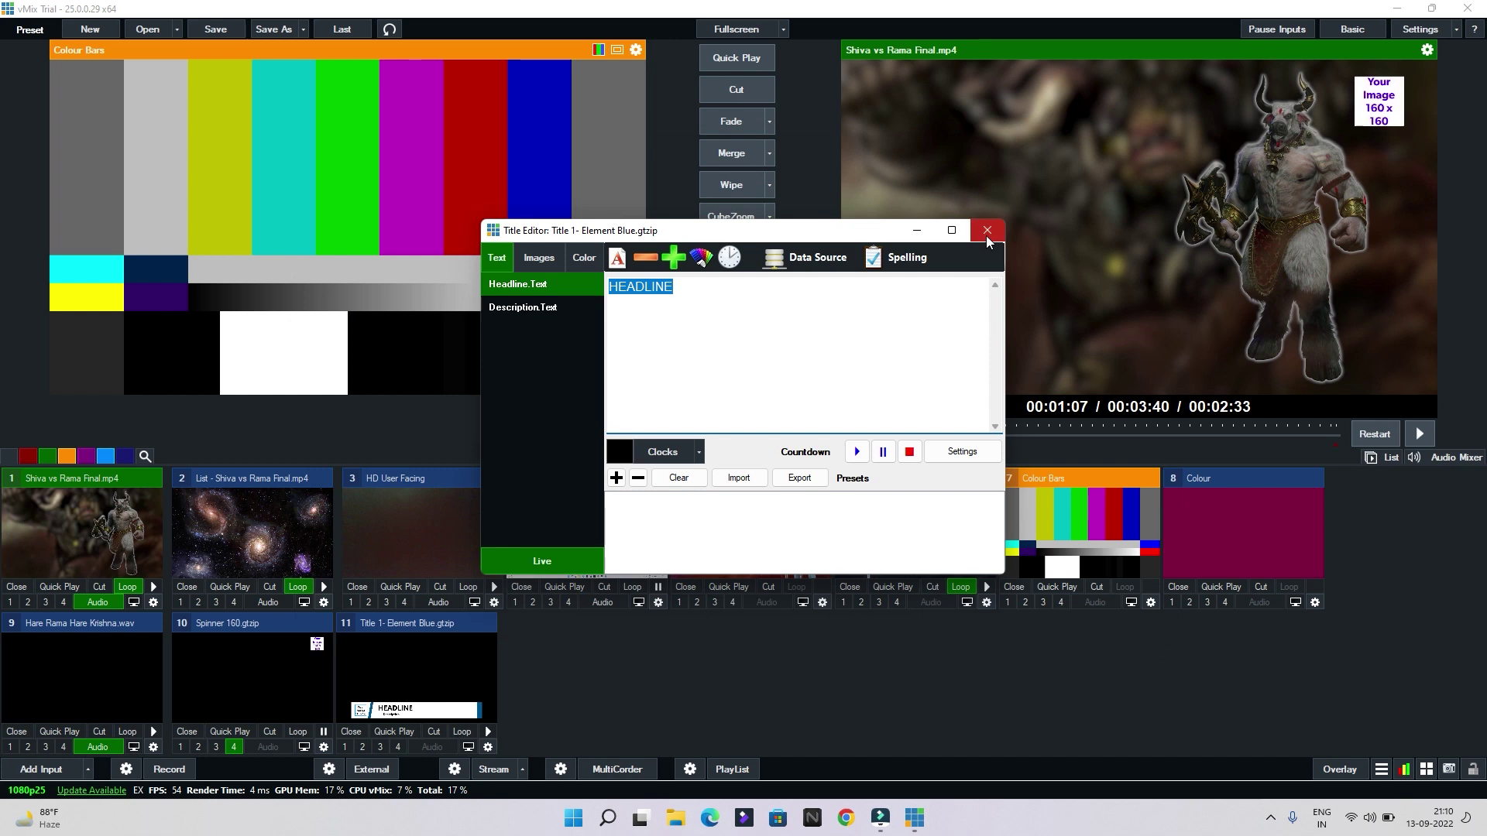
{"action": "left_click", "coordinate": [987, 230]}
{"action": "left_click", "coordinate": [398, 748]}
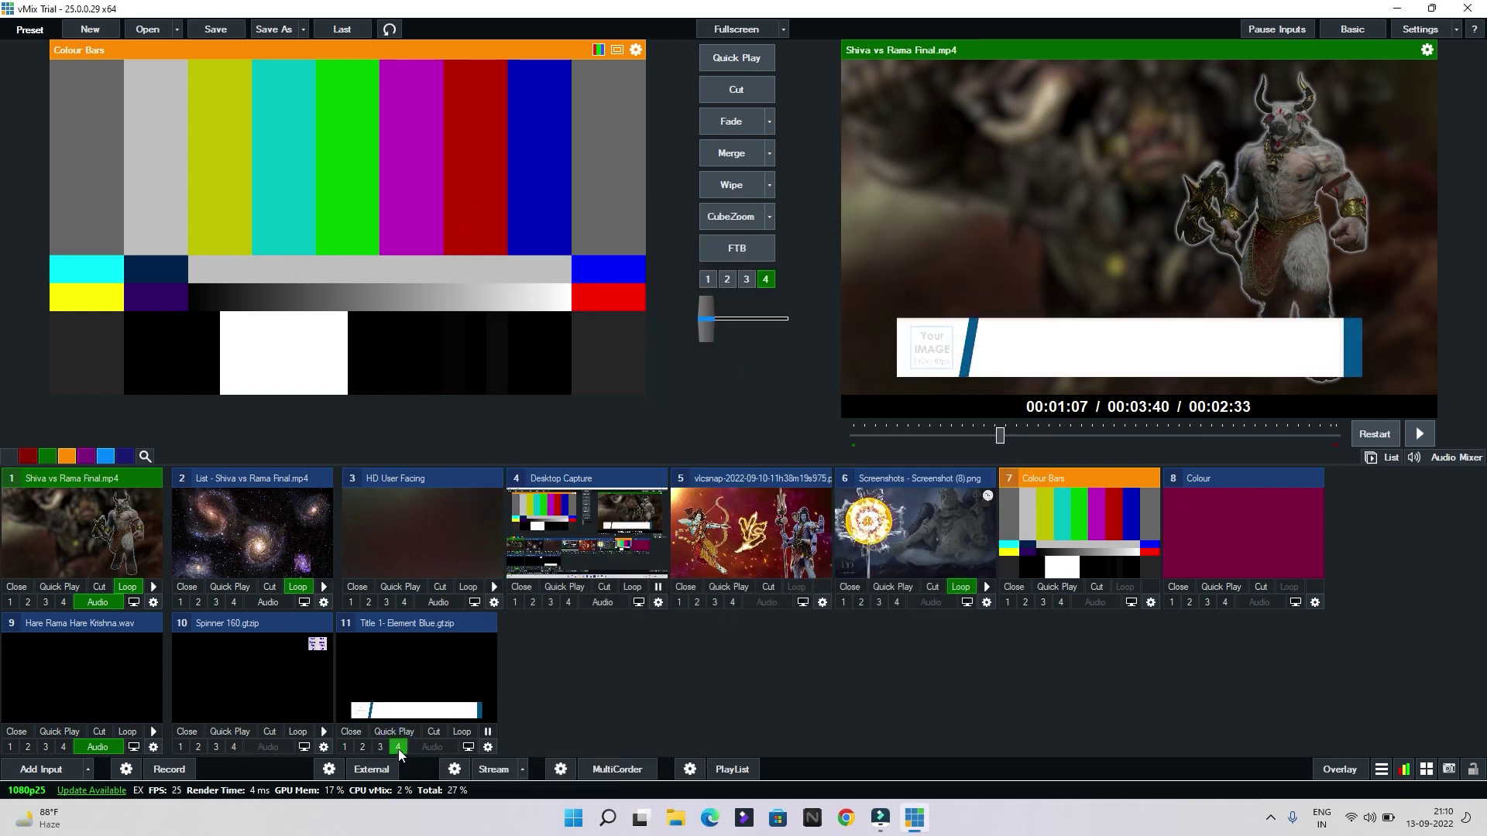
{"action": "left_click", "coordinate": [233, 747]}
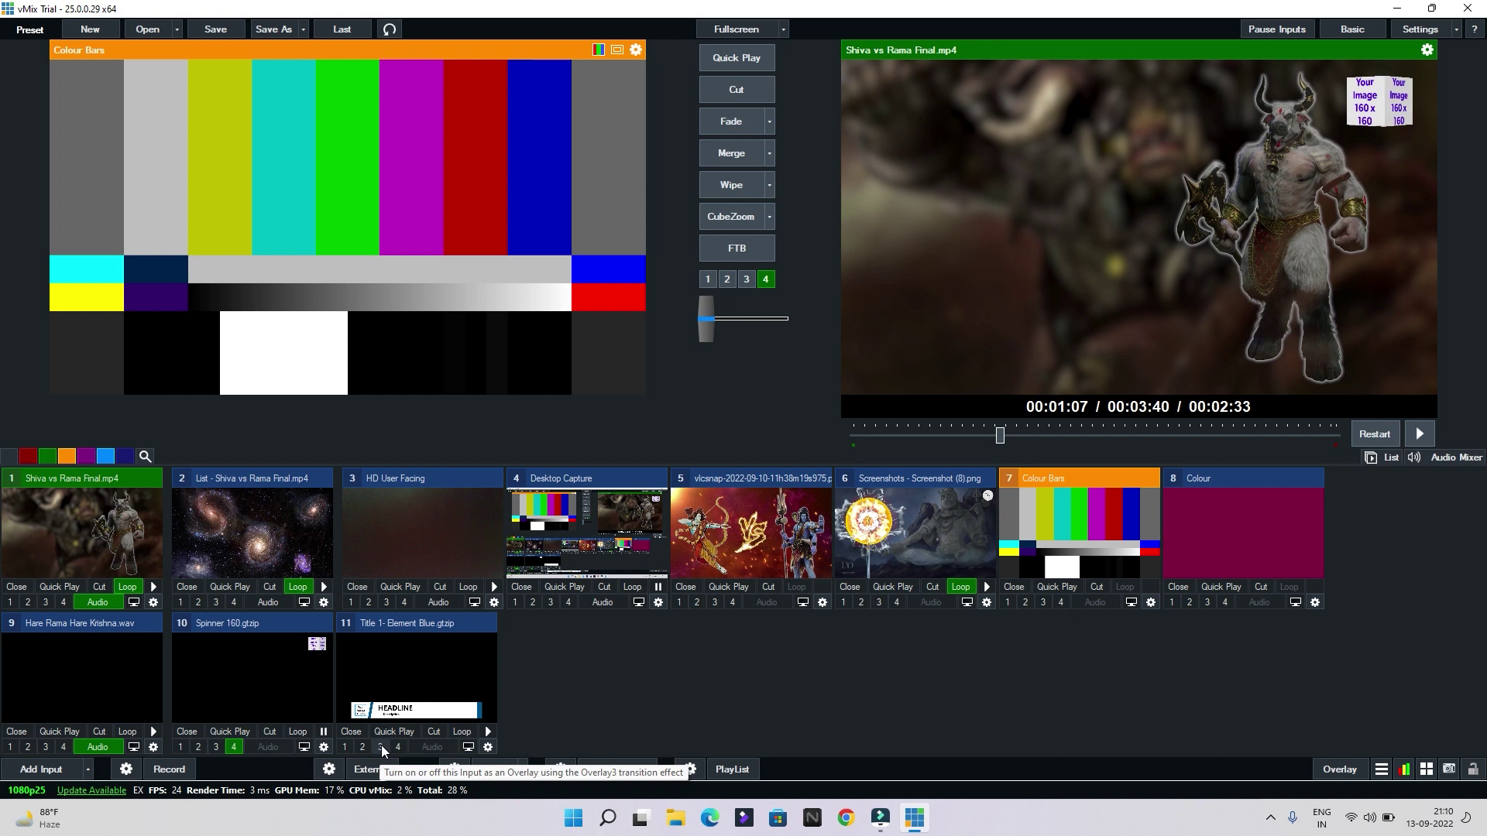
{"action": "left_click", "coordinate": [381, 747]}
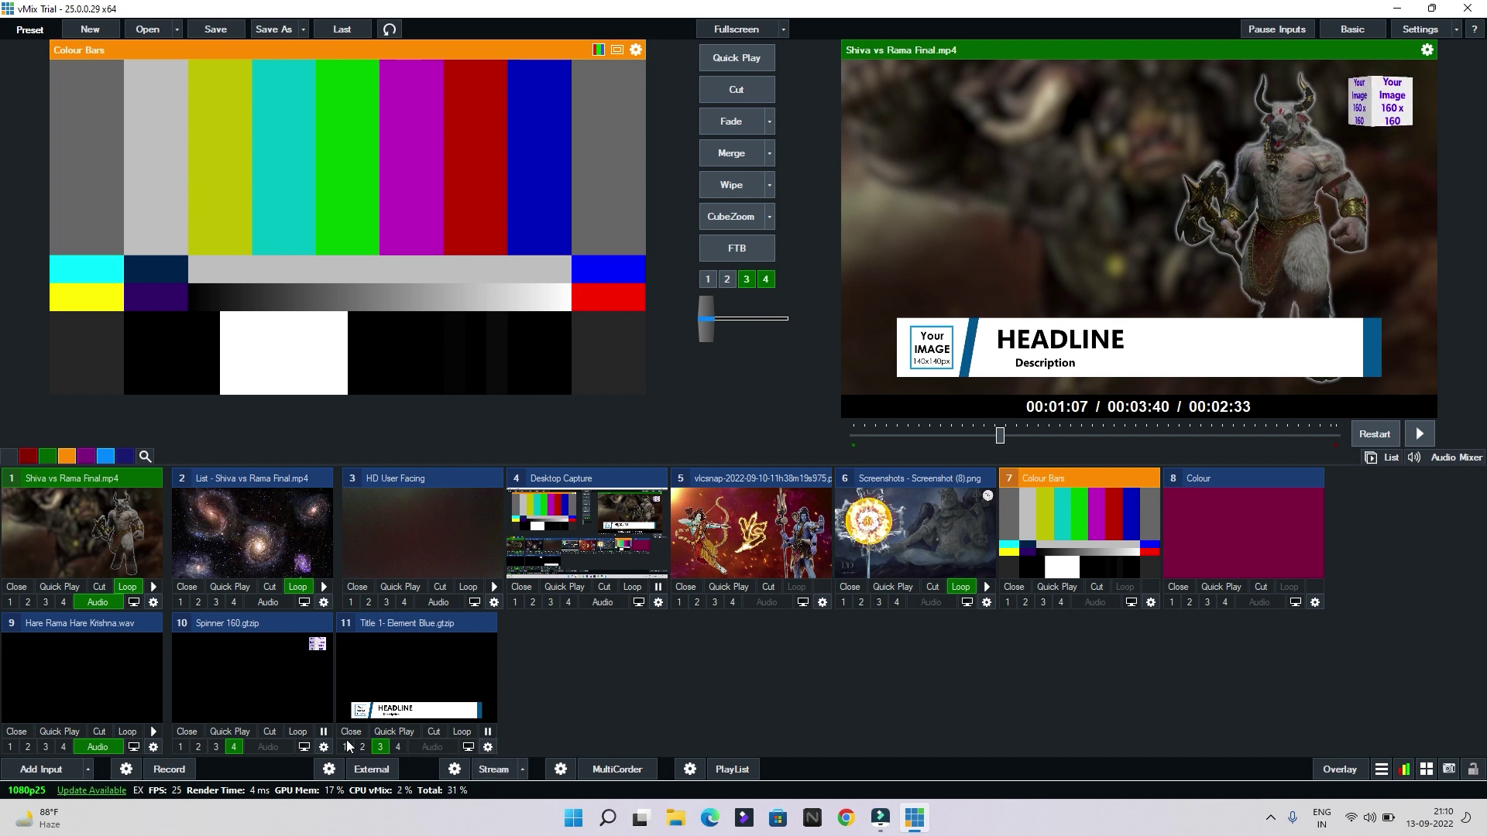
Set the lower third's headline to 'Demo' and description to 'KGS Tech Support'
{"action": "right_click", "coordinate": [408, 675]}
{"action": "left_click", "coordinate": [425, 681]}
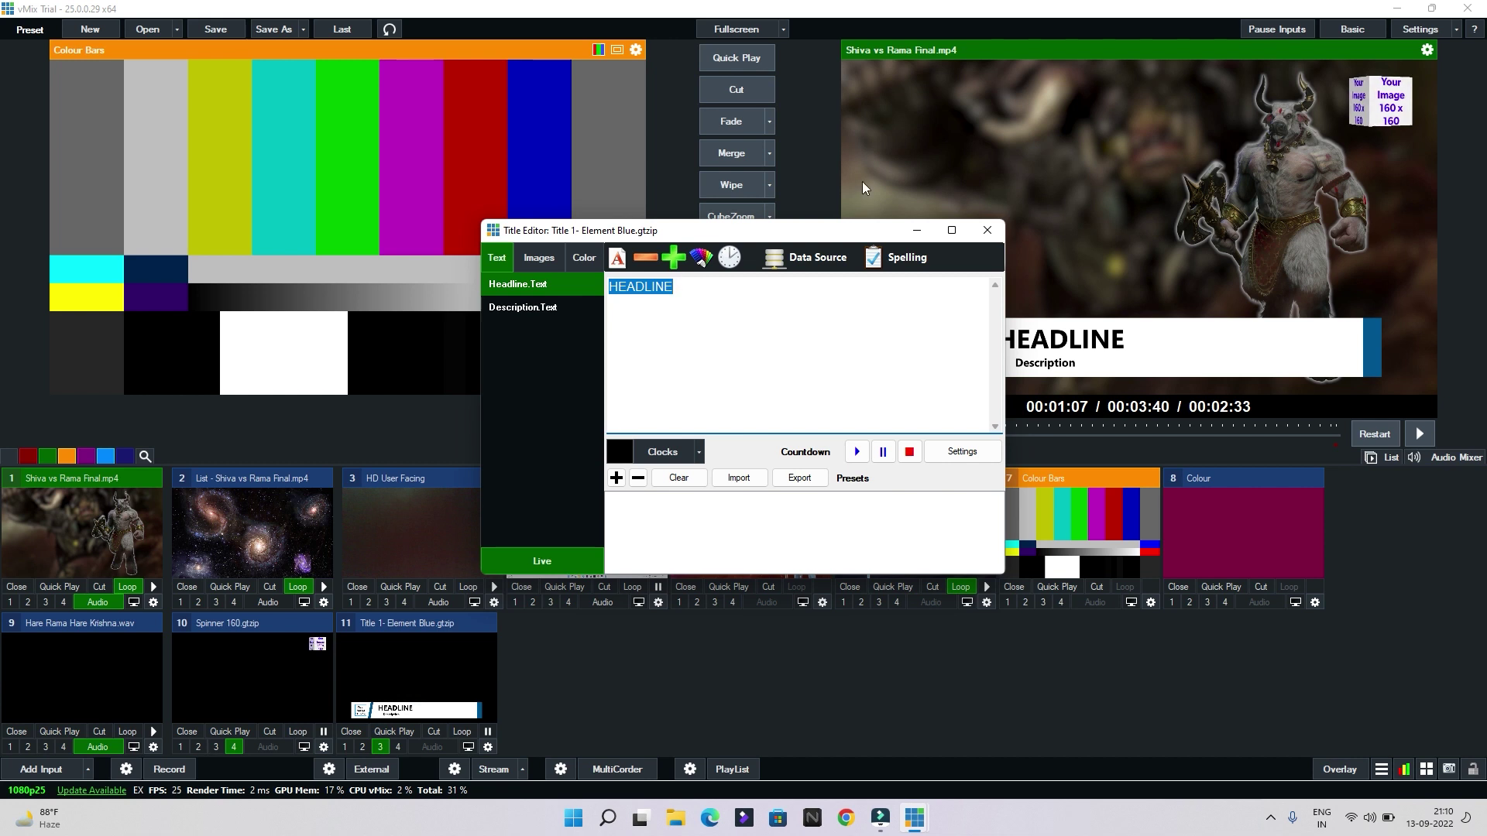
{"action": "left_click_drag", "start_coordinate": [813, 234], "coordinate": [465, 117]}
{"action": "type", "text": "Demo"}
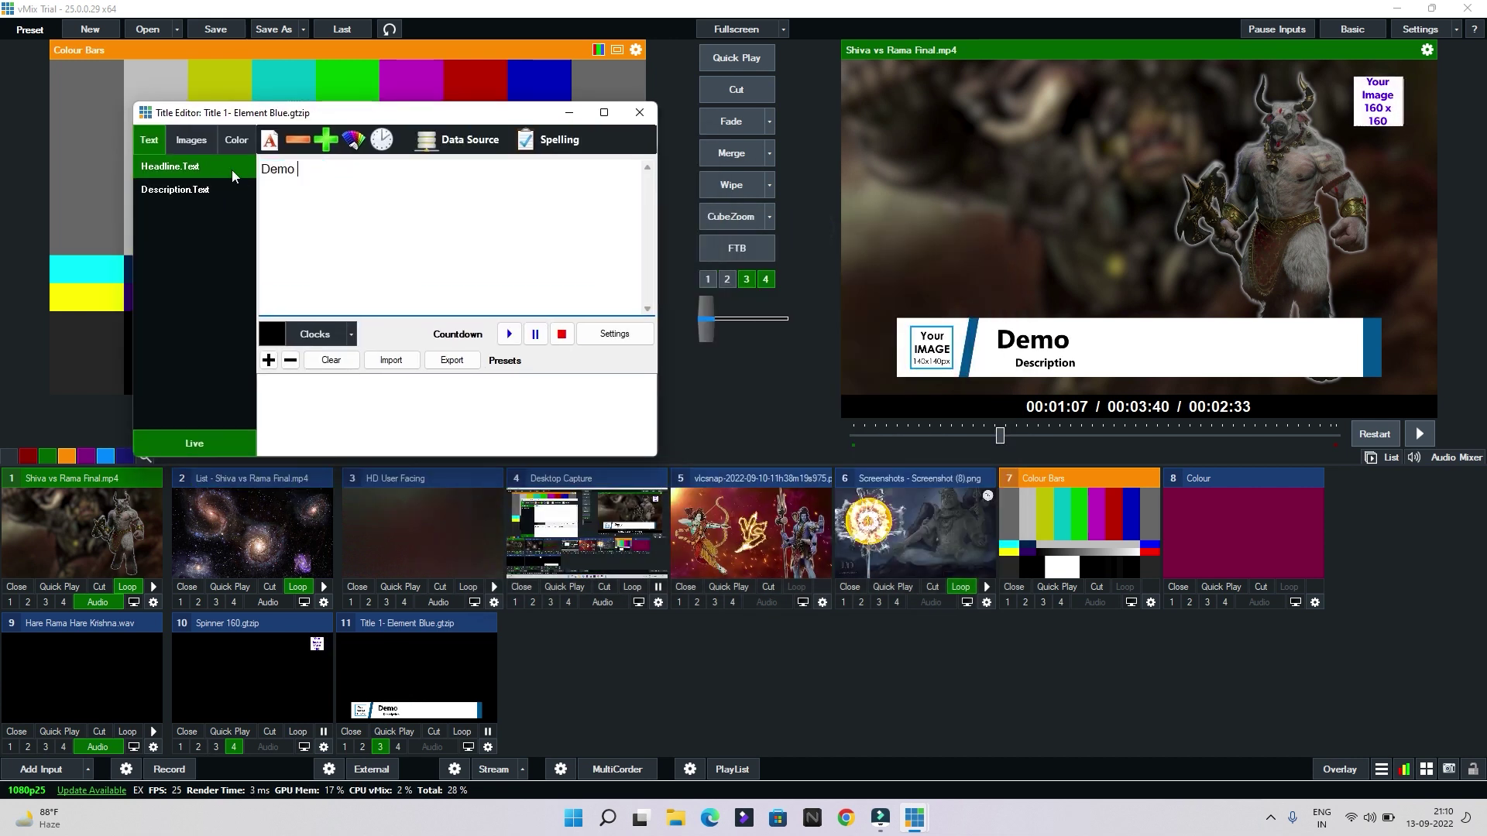
{"action": "left_click", "coordinate": [211, 189]}
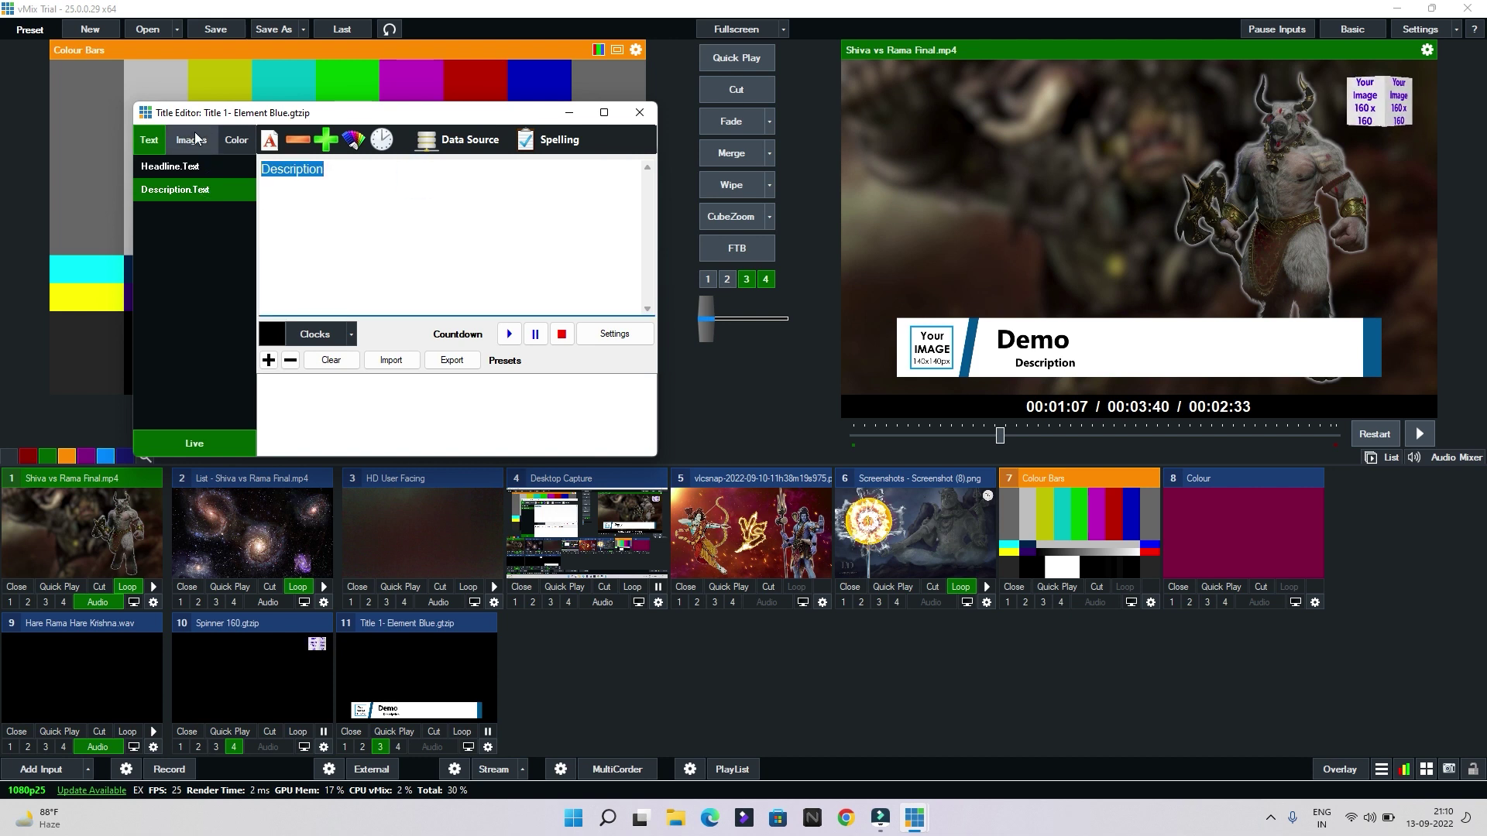
{"action": "type", "text": "KGS Tech Suppor"}
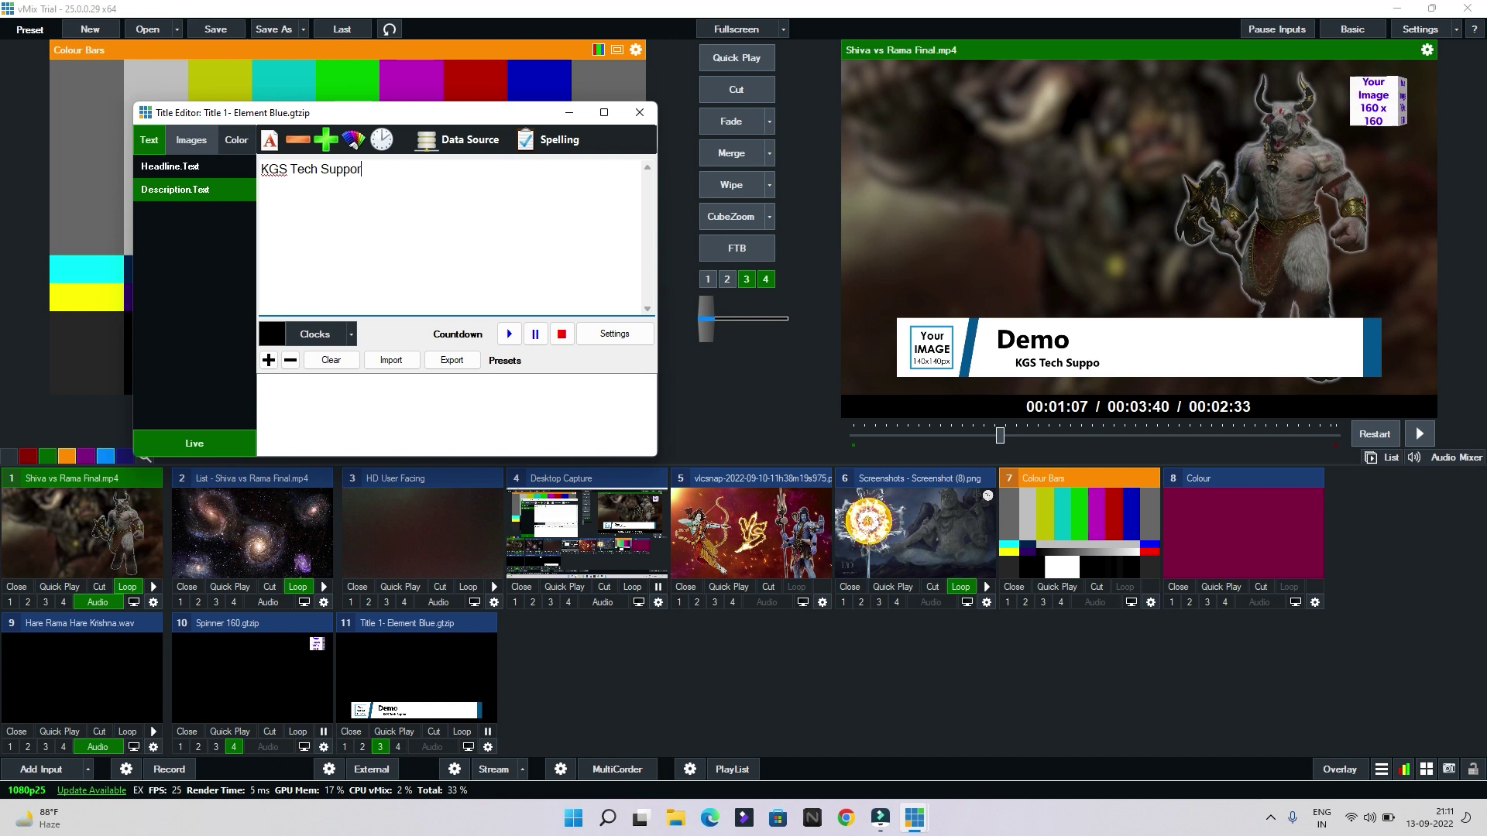
{"action": "type", "text": "t"}
Make the headline name text slightly larger and close the Title Editor
{"action": "left_click", "coordinate": [203, 172]}
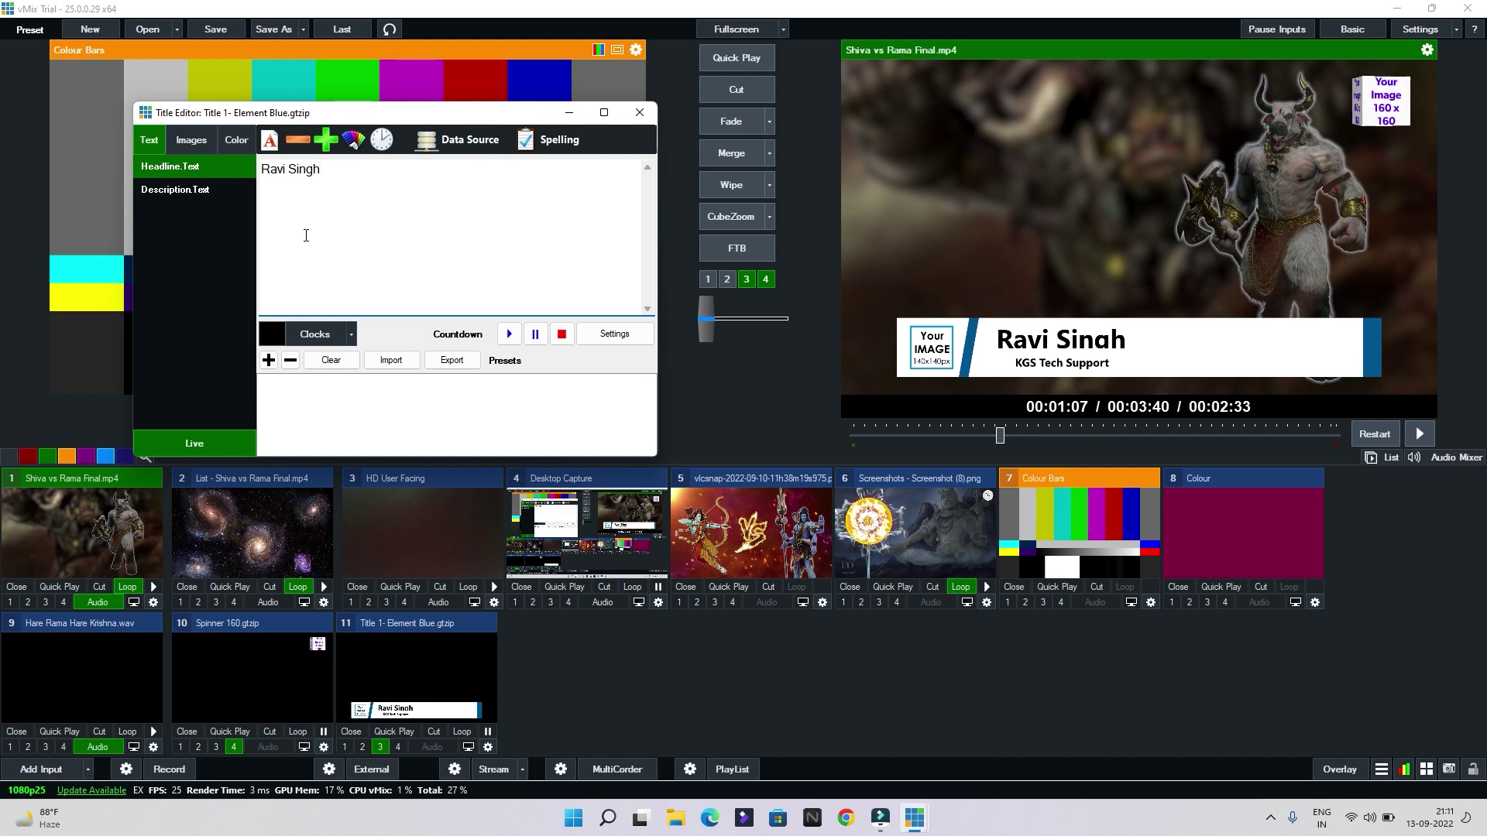
{"action": "left_click", "coordinate": [301, 142]}
{"action": "left_click", "coordinate": [336, 136]}
{"action": "left_click", "coordinate": [337, 134]}
{"action": "left_click", "coordinate": [337, 134]}
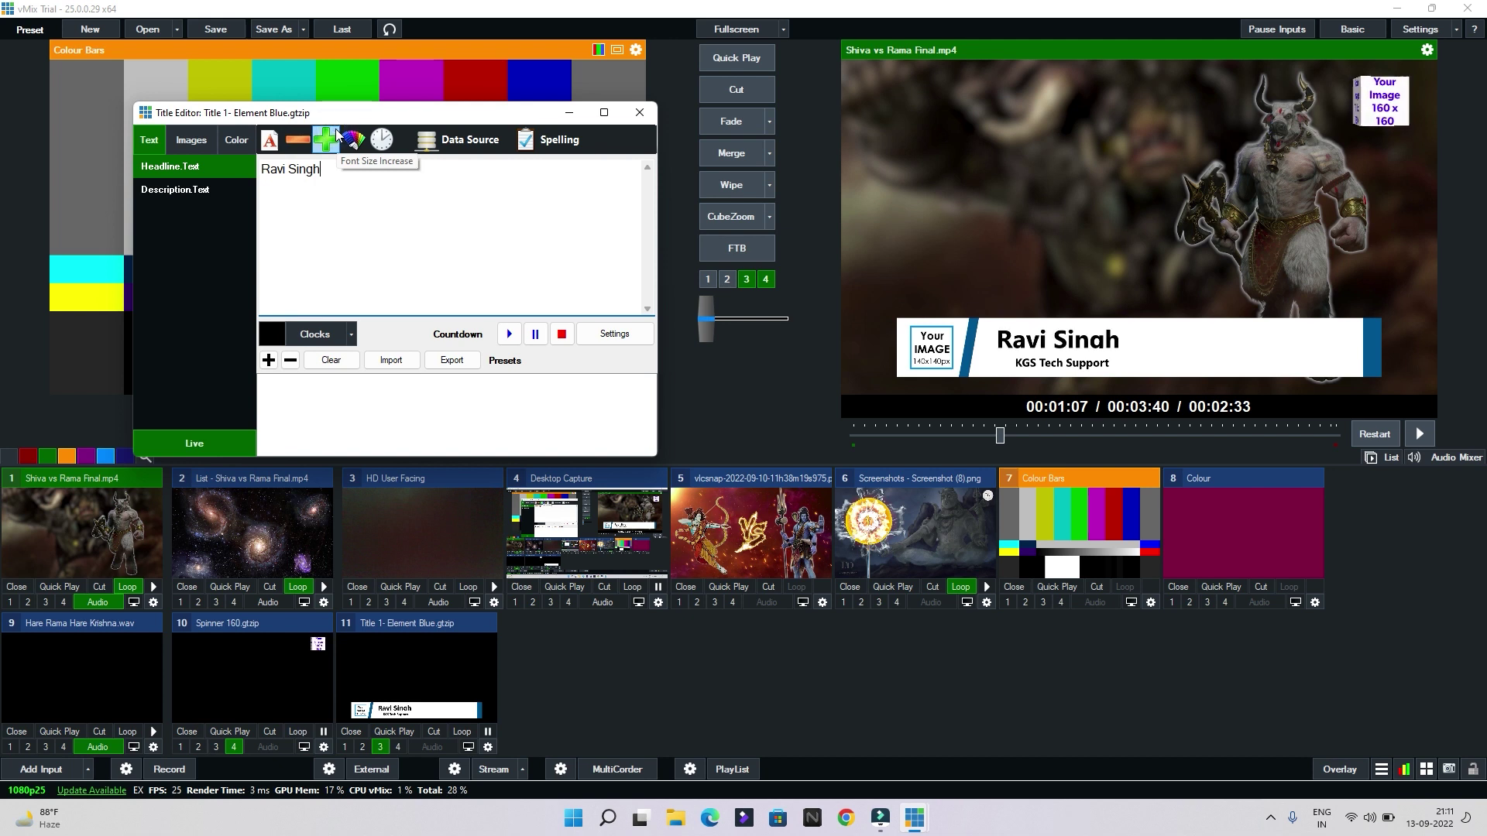
{"action": "left_click", "coordinate": [635, 113]}
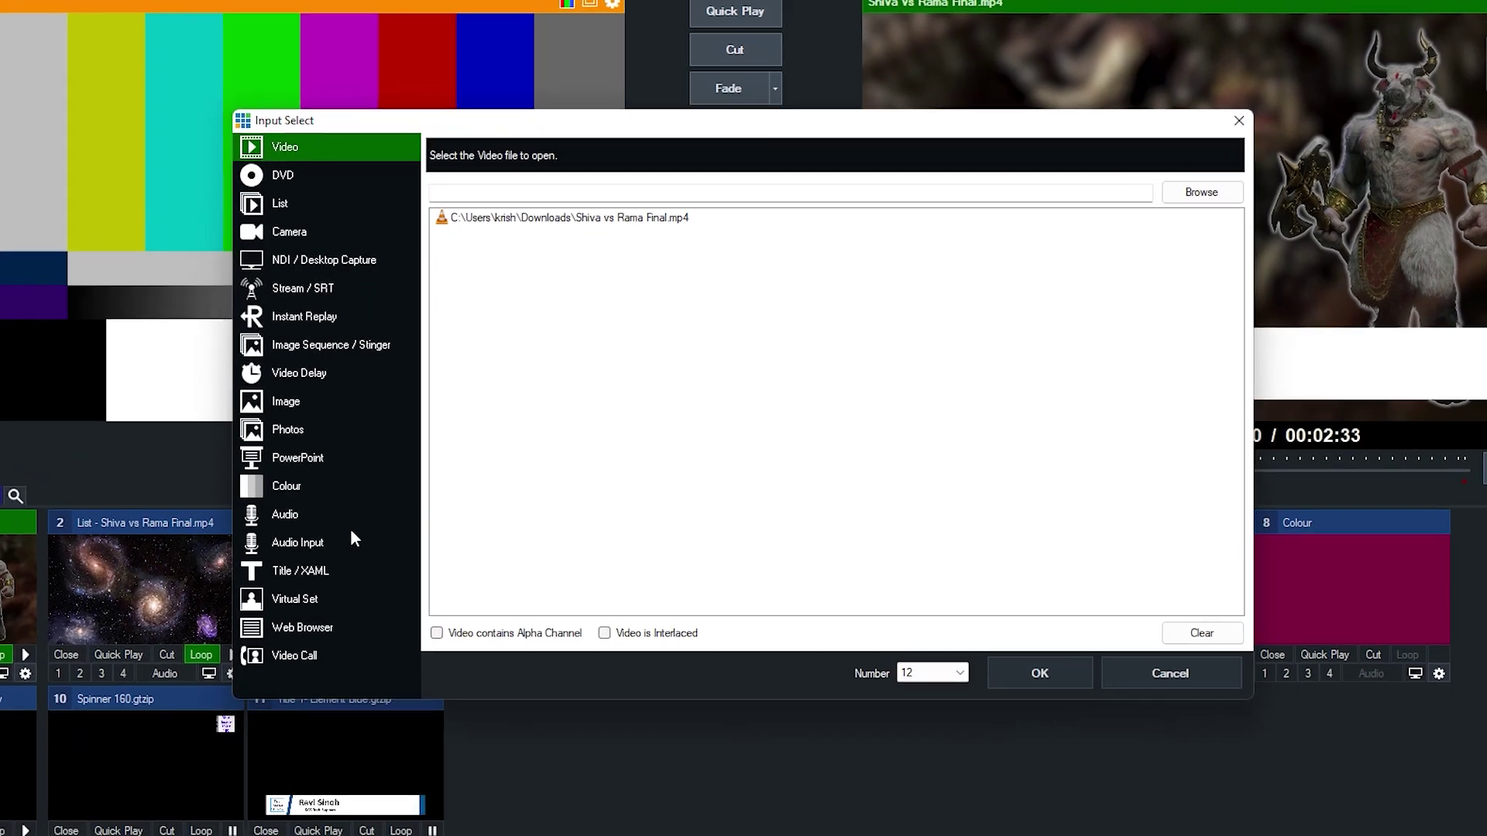
Browse the Ticker, Scoreboard and Social title template categories
{"action": "left_click", "coordinate": [413, 515]}
{"action": "left_click", "coordinate": [488, 175]}
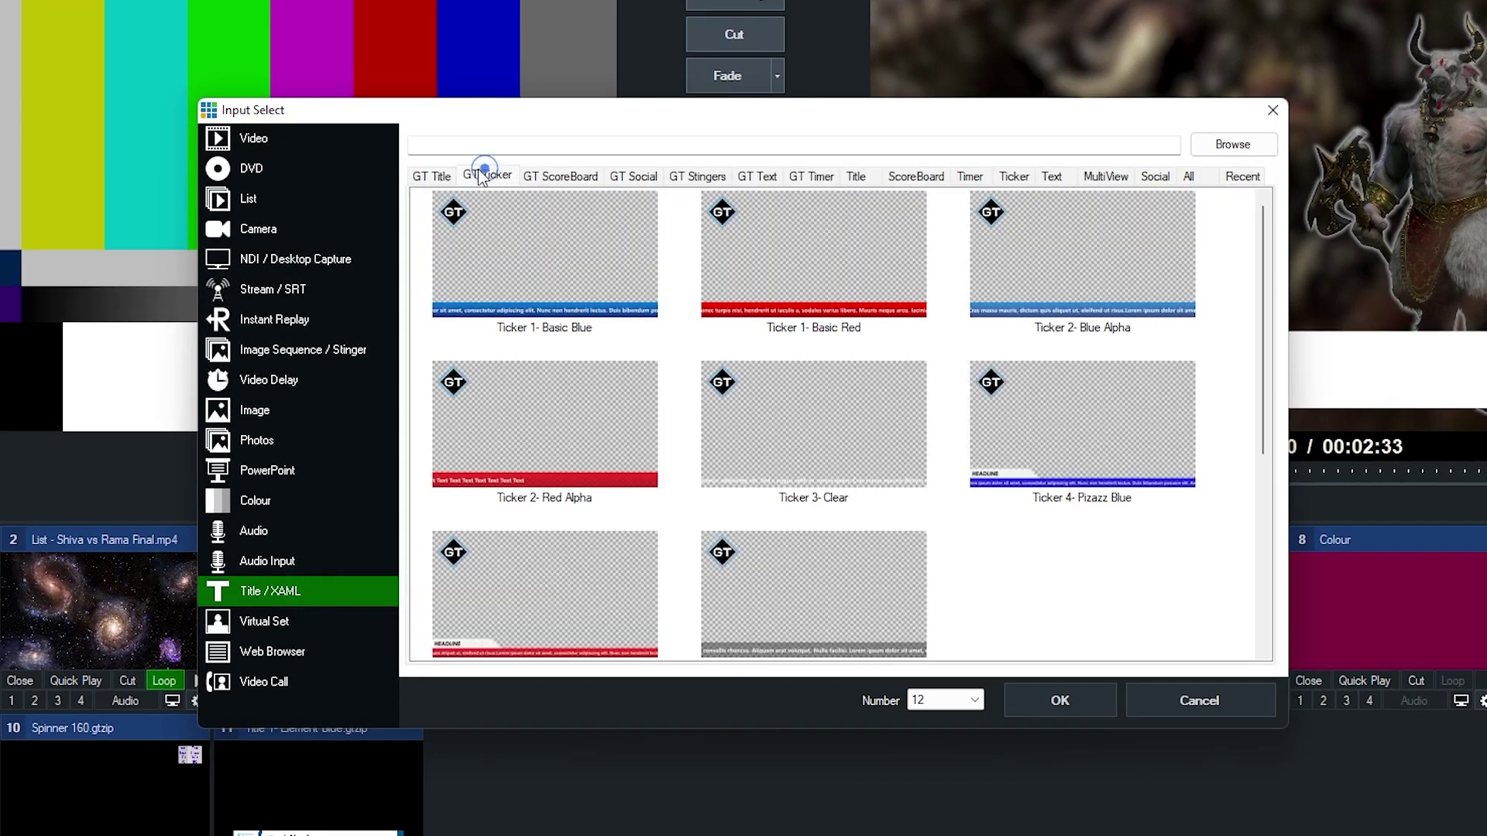
{"action": "left_click", "coordinate": [561, 176]}
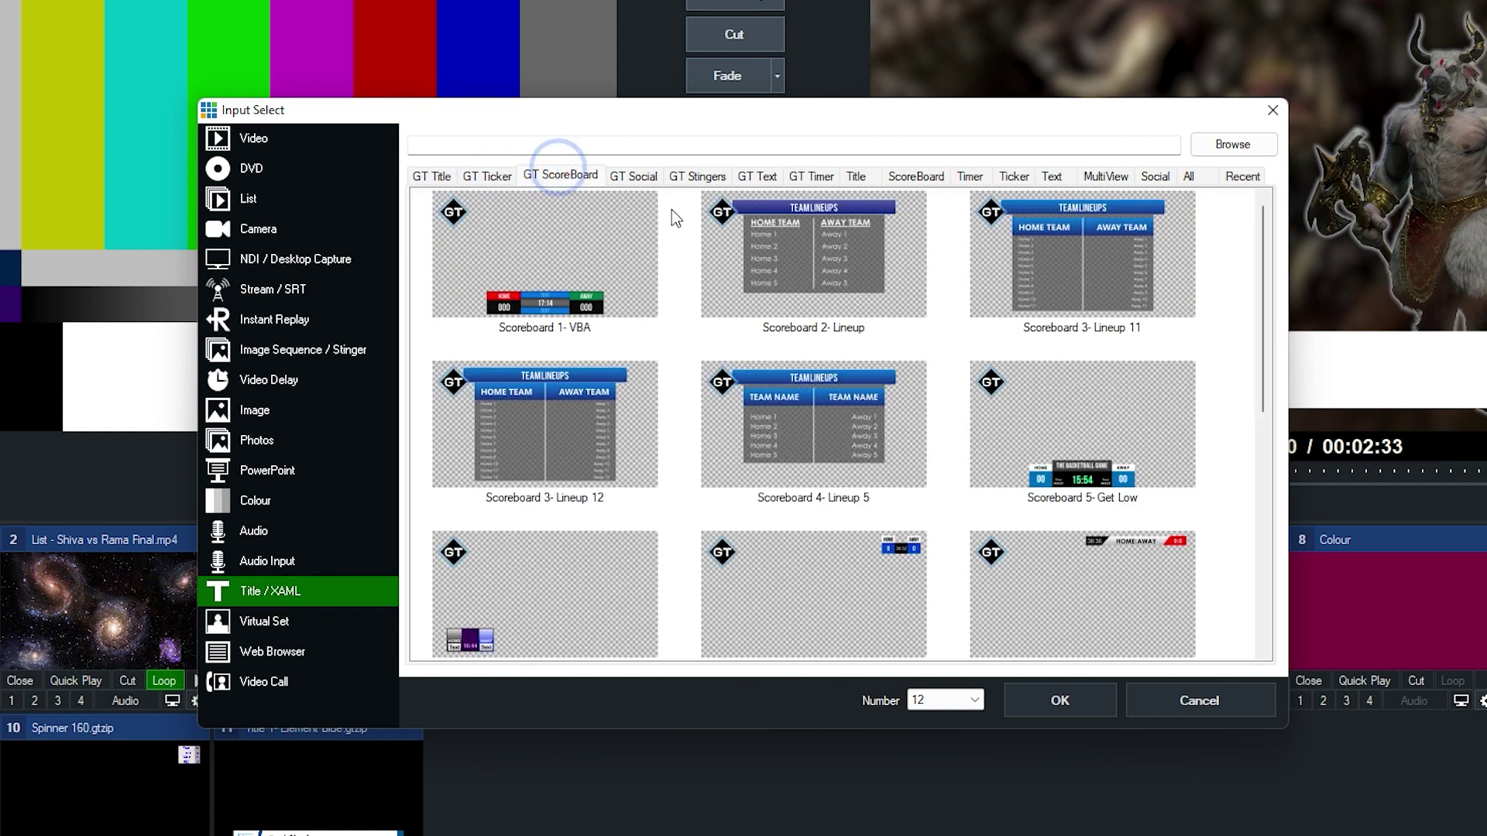
{"action": "left_click", "coordinate": [616, 177]}
{"action": "left_click", "coordinate": [584, 175]}
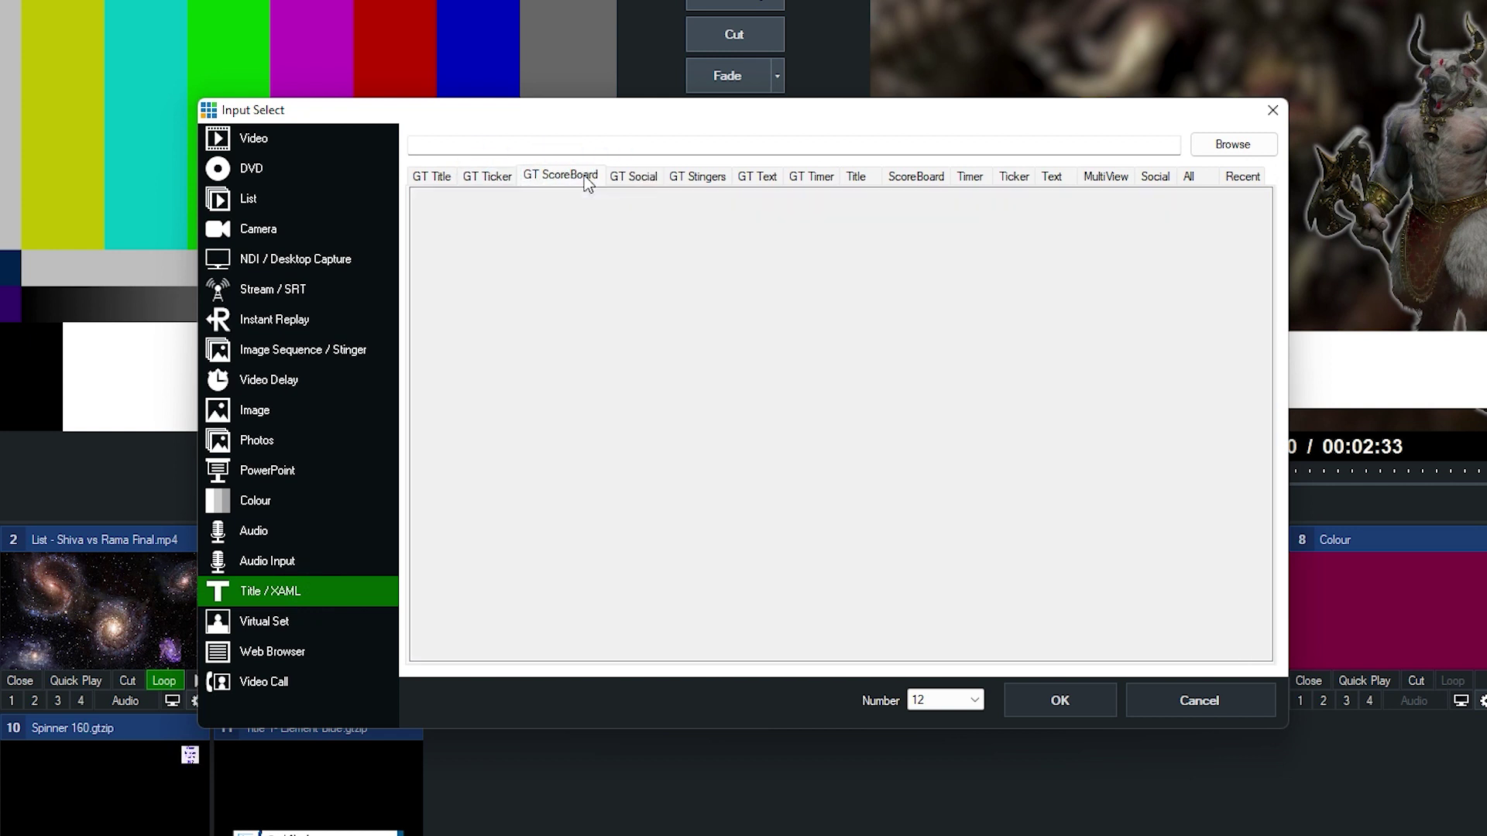
{"action": "left_click", "coordinate": [616, 175]}
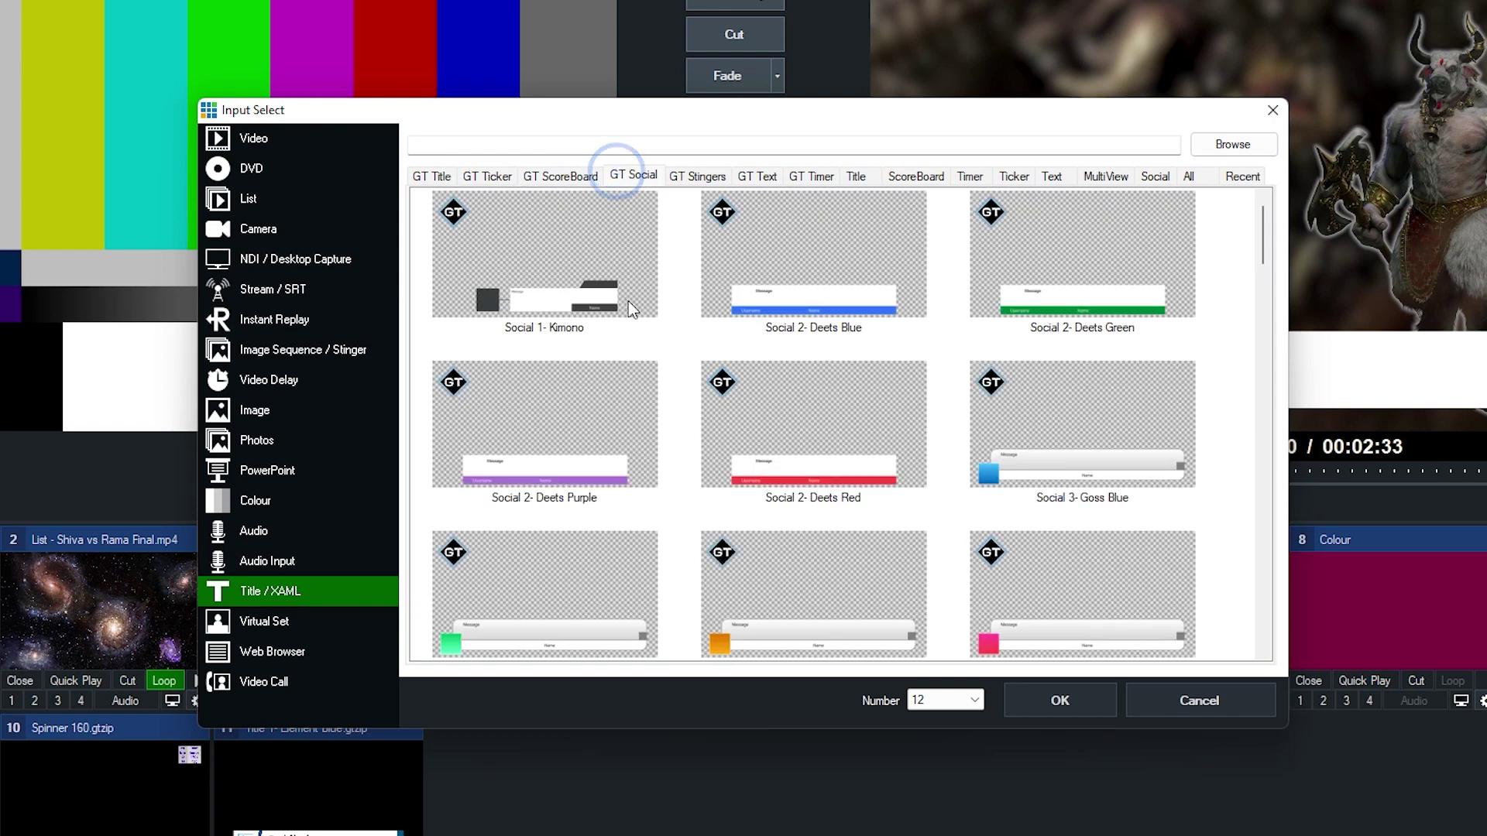
{"action": "scroll", "coordinate": [629, 302], "scroll_direction": "down", "scroll_amount": 10}
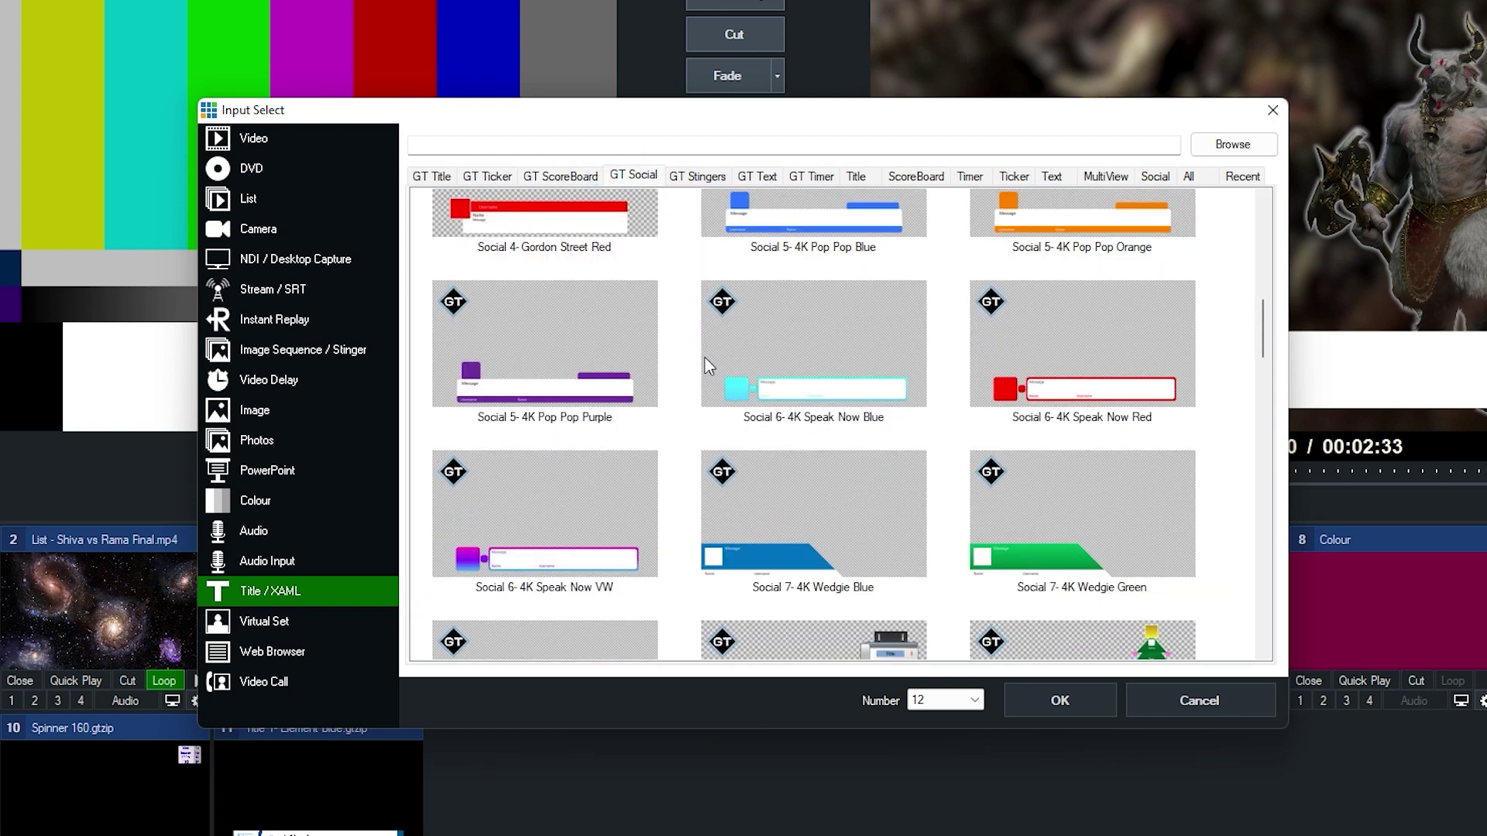
{"action": "scroll", "coordinate": [705, 358], "scroll_direction": "down", "scroll_amount": 3}
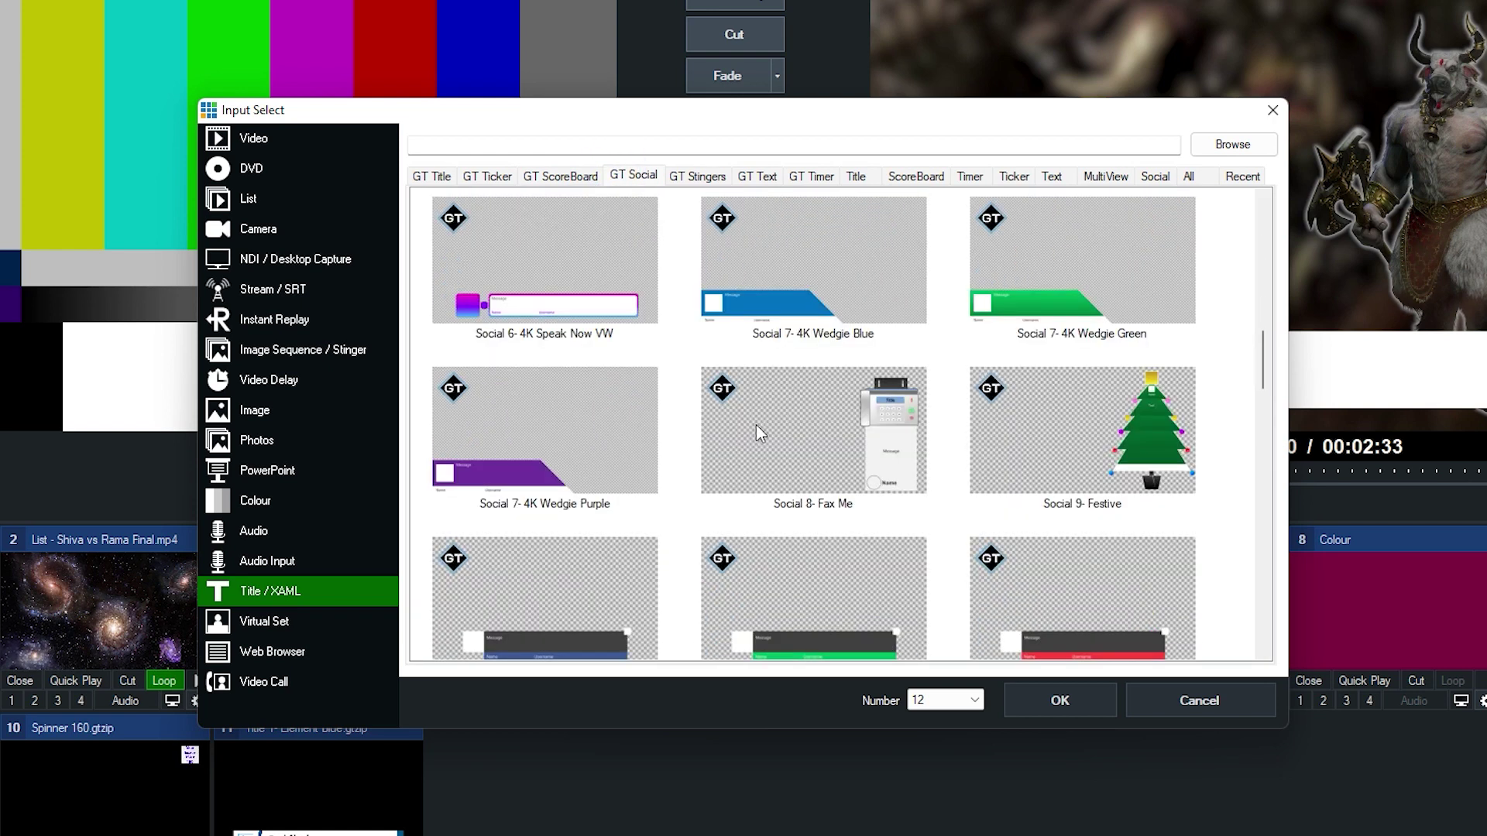
{"action": "scroll", "coordinate": [858, 354], "scroll_direction": "down", "scroll_amount": 15}
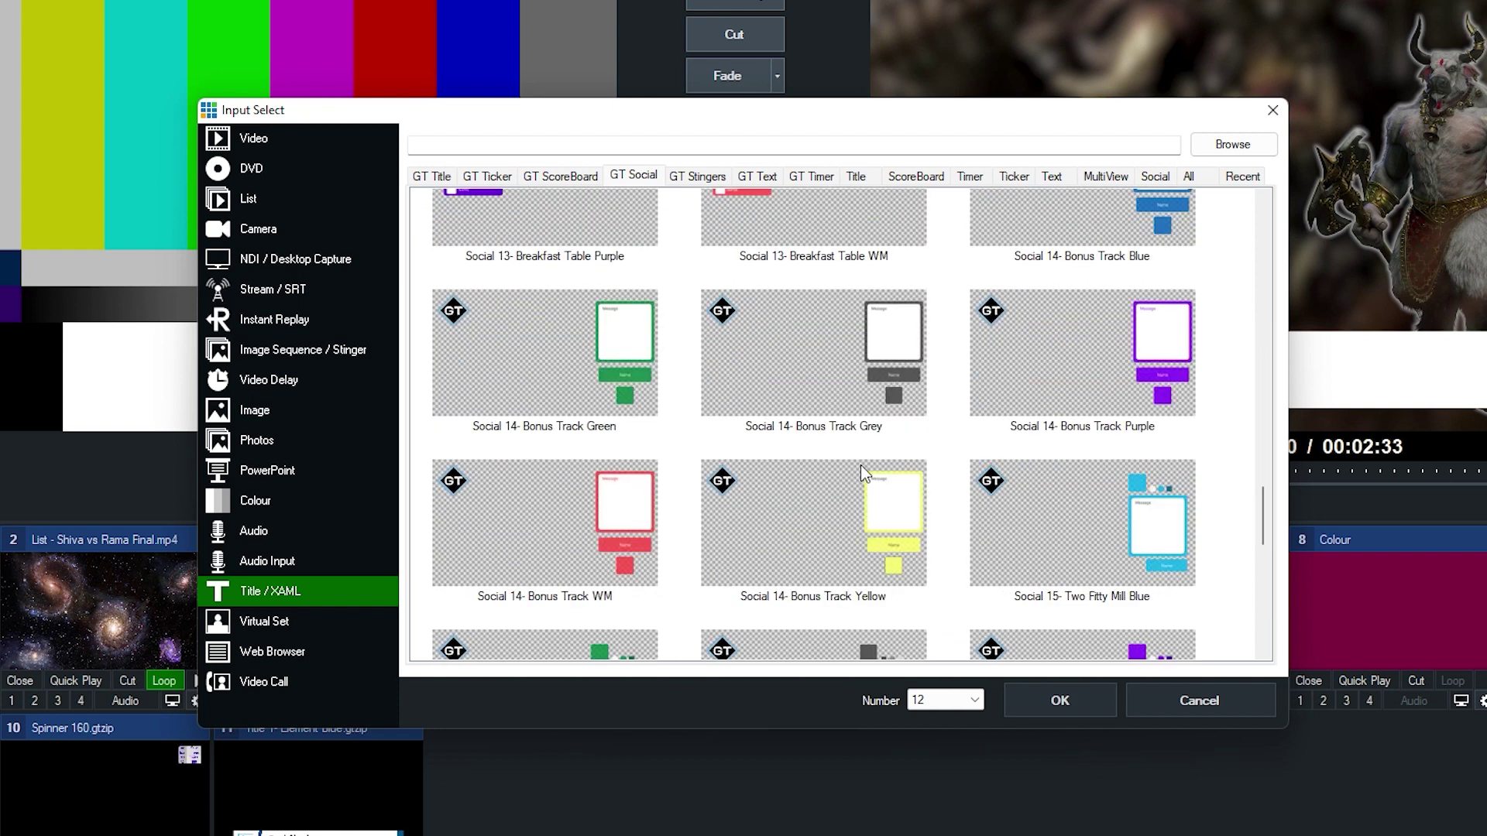
{"action": "scroll", "coordinate": [836, 493], "scroll_direction": "up", "scroll_amount": 20}
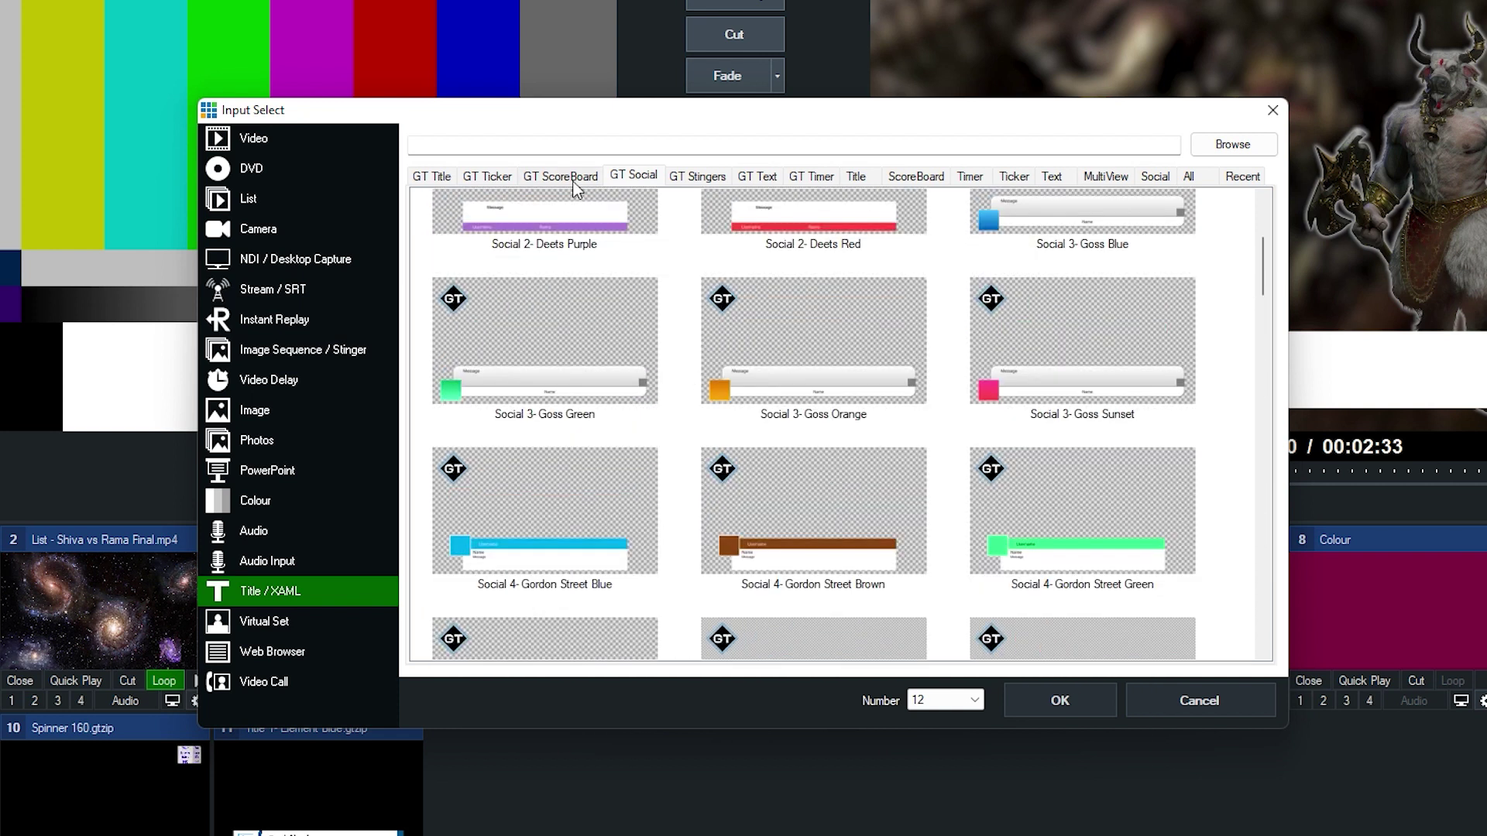
{"action": "left_click", "coordinate": [504, 177]}
{"action": "scroll", "coordinate": [720, 391], "scroll_direction": "down", "scroll_amount": 8}
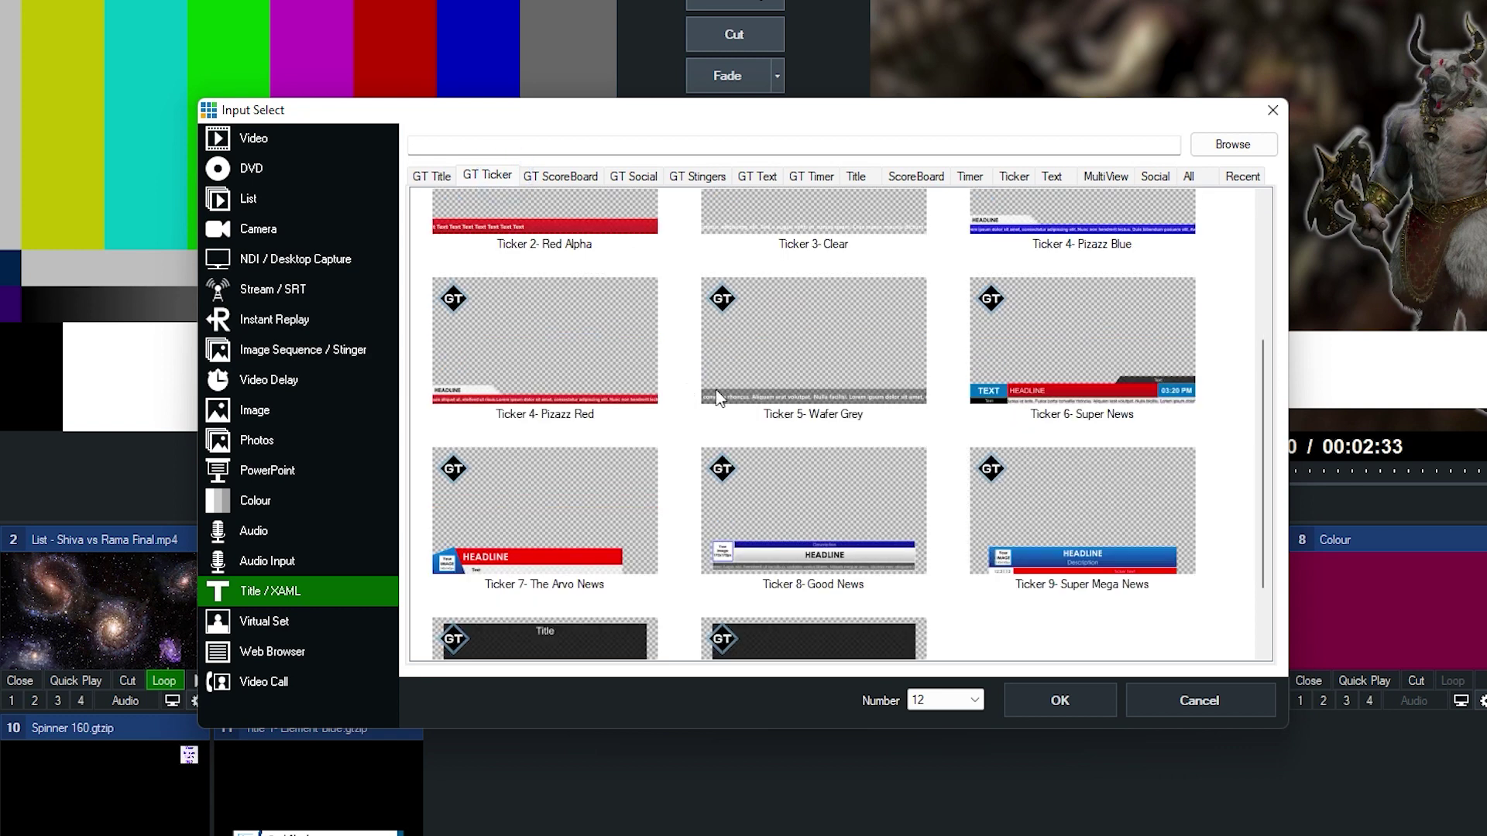
{"action": "scroll", "coordinate": [771, 418], "scroll_direction": "up", "scroll_amount": 5}
Add Ticker 1- Basic Blue as input 12 and show it as overlay 3 on output
{"action": "double_click", "coordinate": [654, 236]}
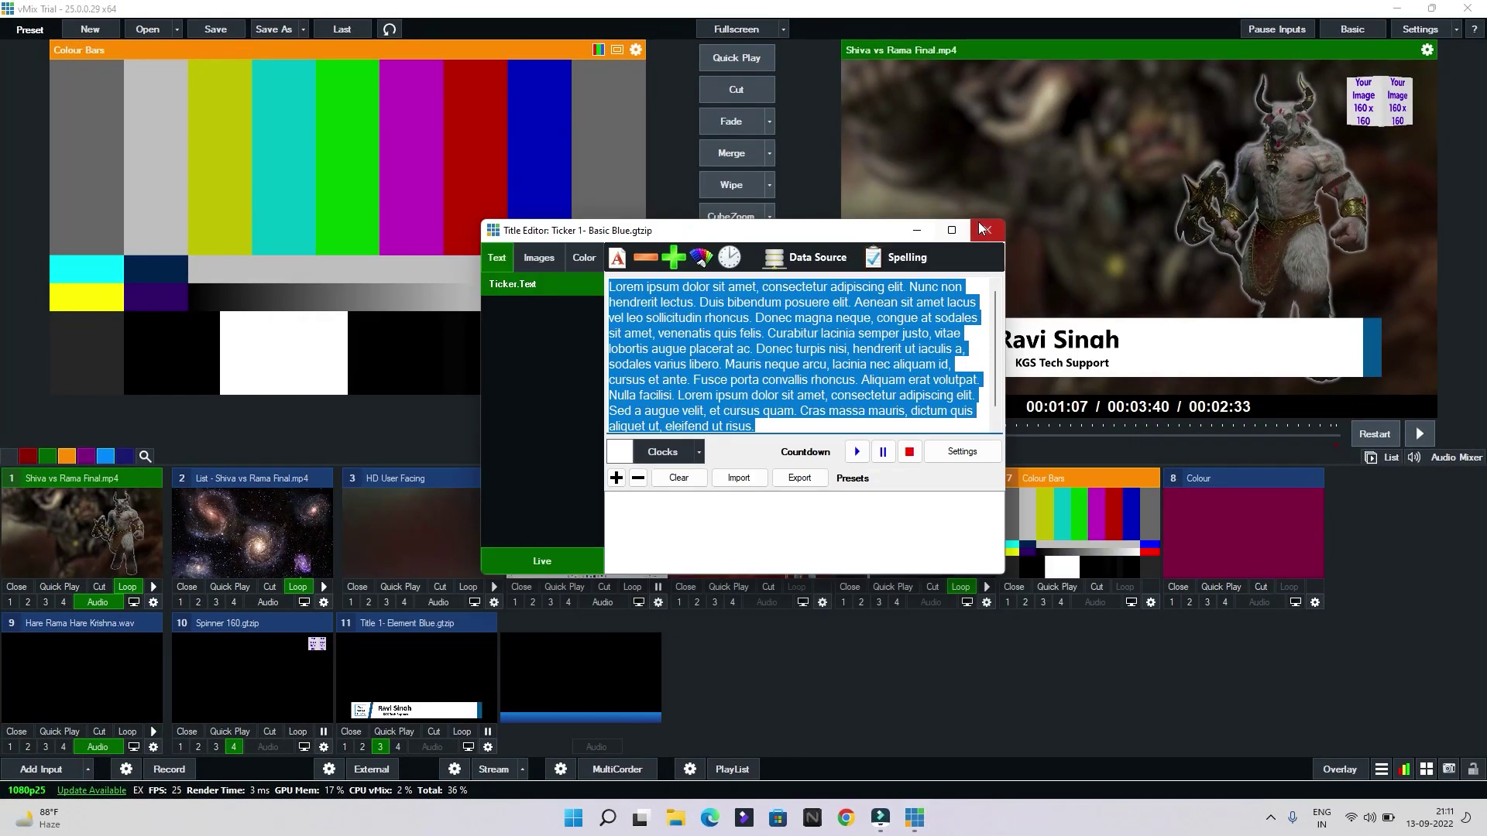
{"action": "left_click", "coordinate": [984, 230]}
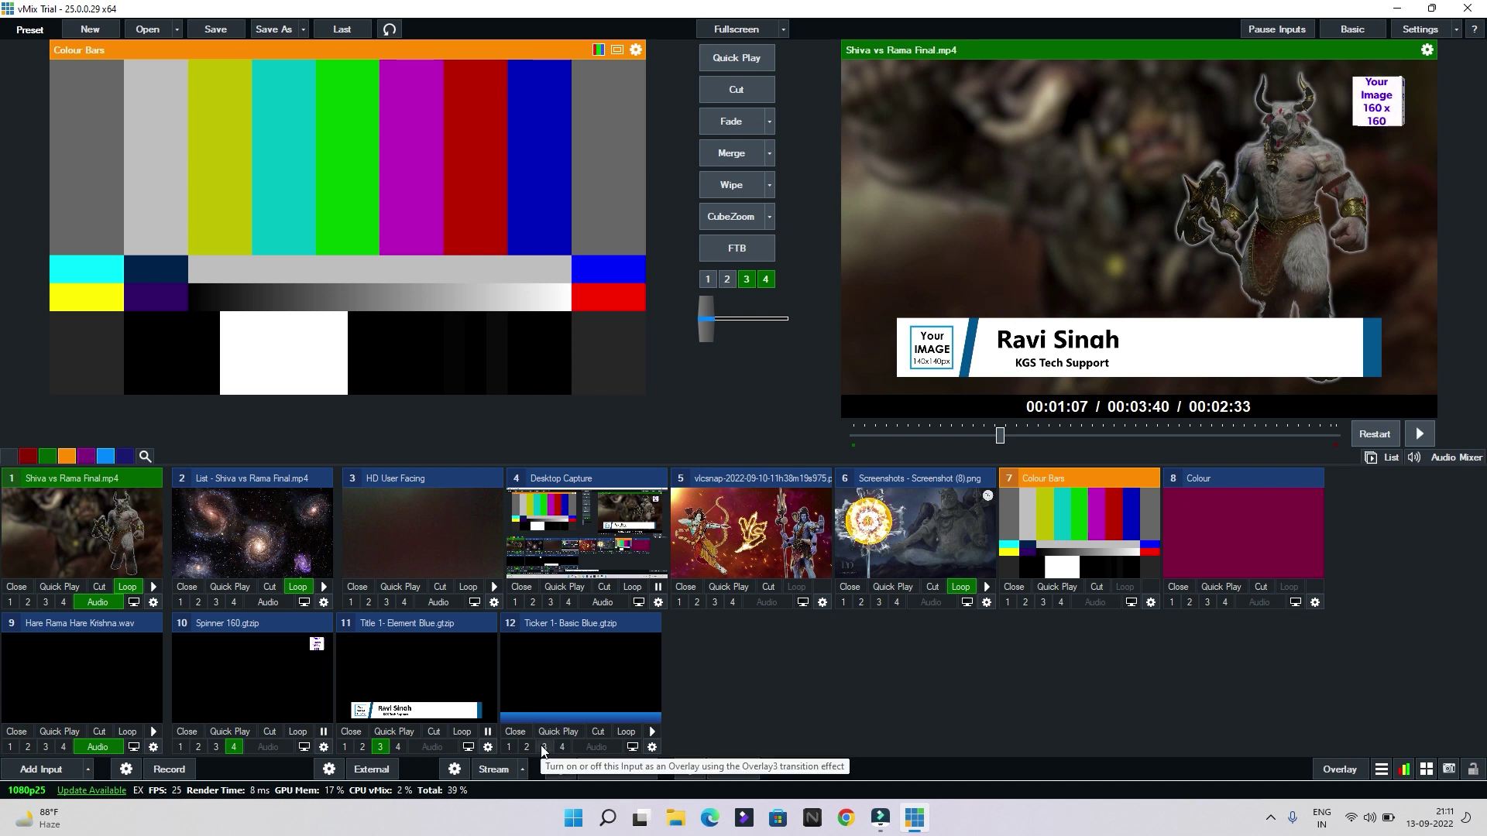
{"action": "left_click", "coordinate": [544, 747]}
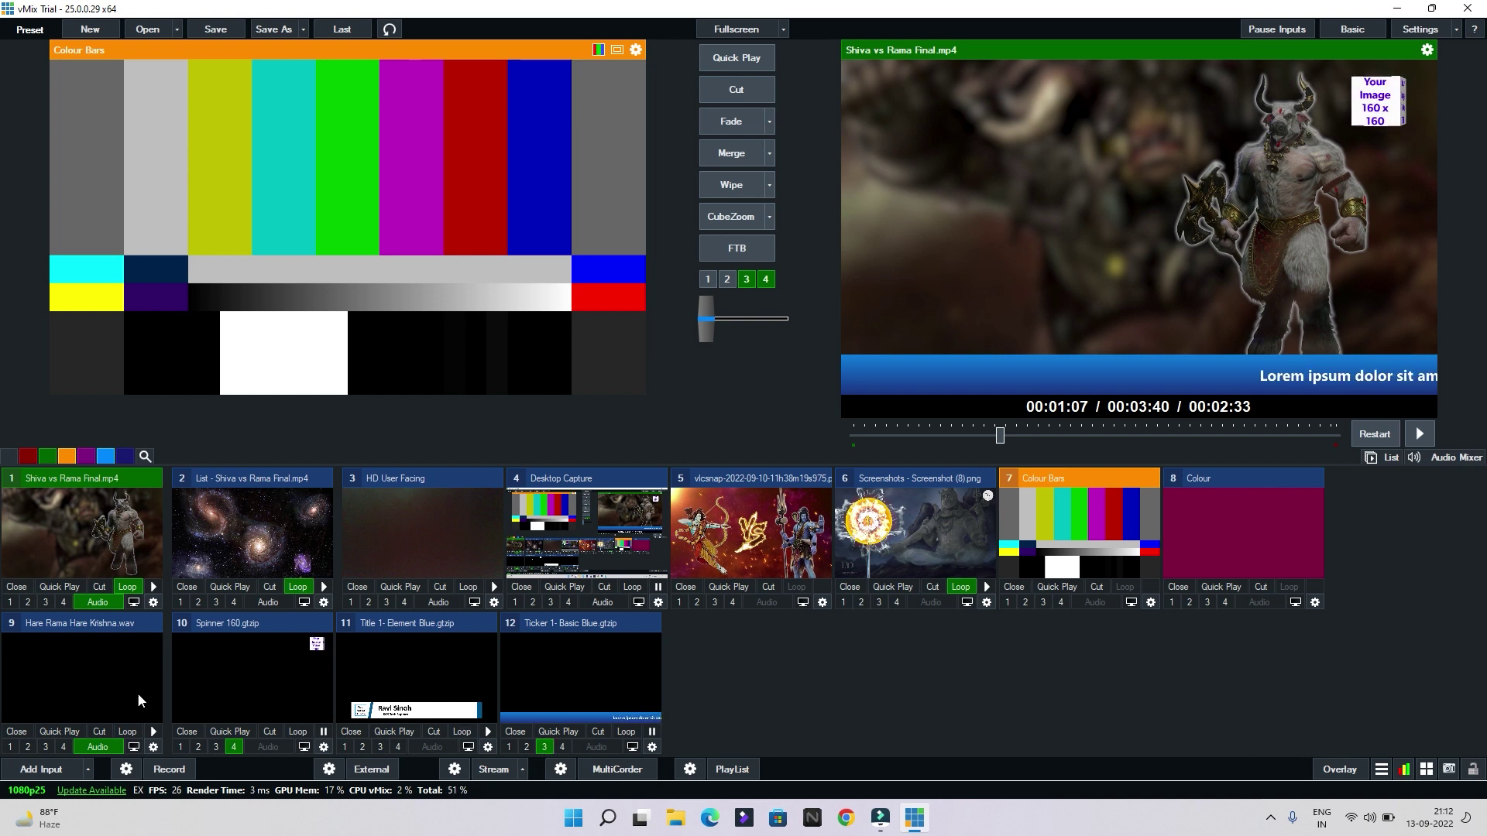
{"action": "left_click", "coordinate": [33, 770]}
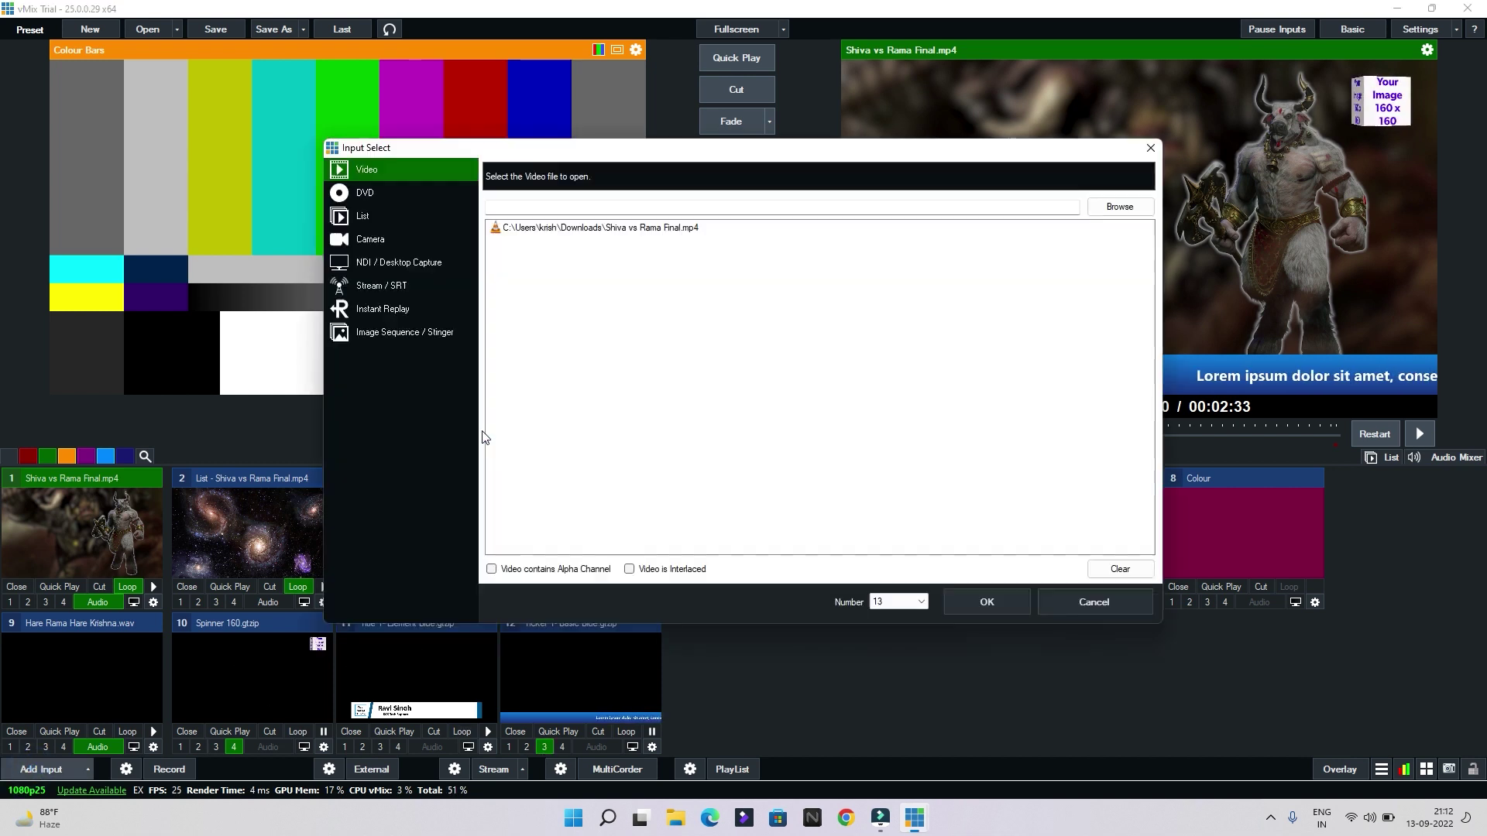
Add Title 89- Instant Delivery Black from the title templates and open input 13's settings
{"action": "left_click", "coordinate": [379, 518]}
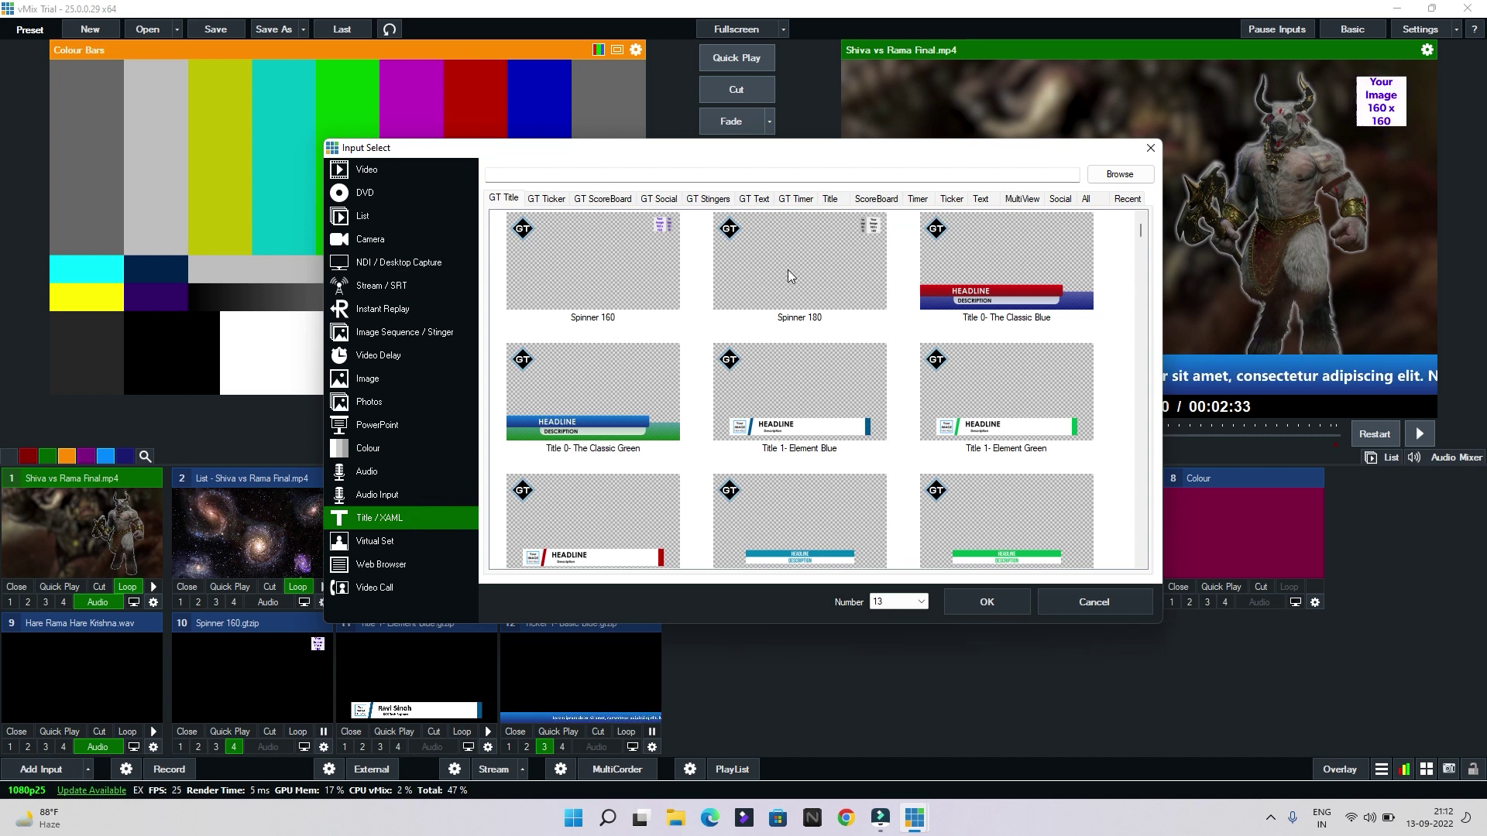
{"action": "scroll", "coordinate": [787, 282], "scroll_direction": "down", "scroll_amount": 15}
{"action": "scroll", "coordinate": [685, 352], "scroll_direction": "down", "scroll_amount": 15}
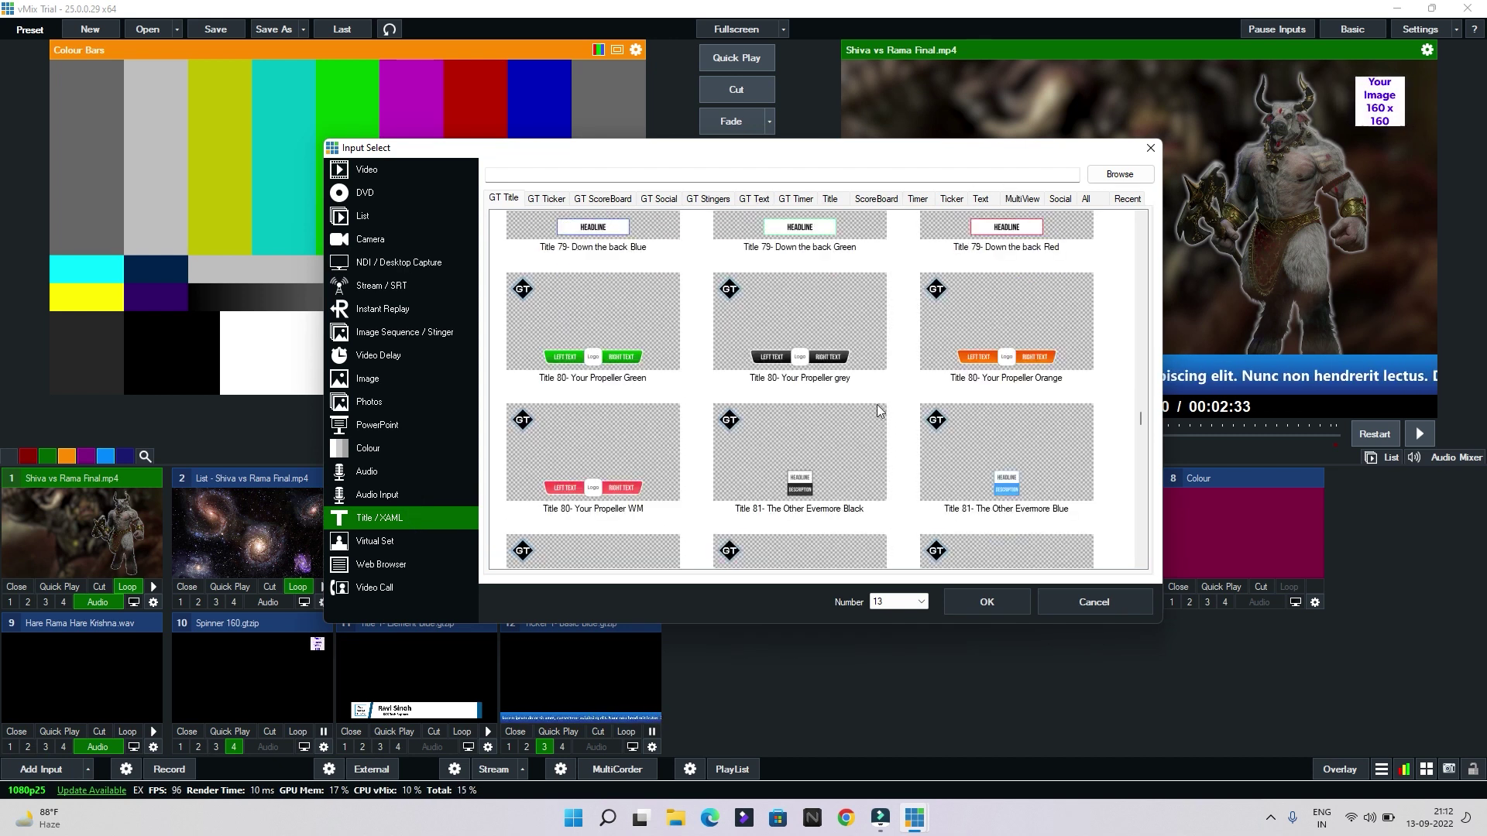
{"action": "double_click", "coordinate": [796, 409]}
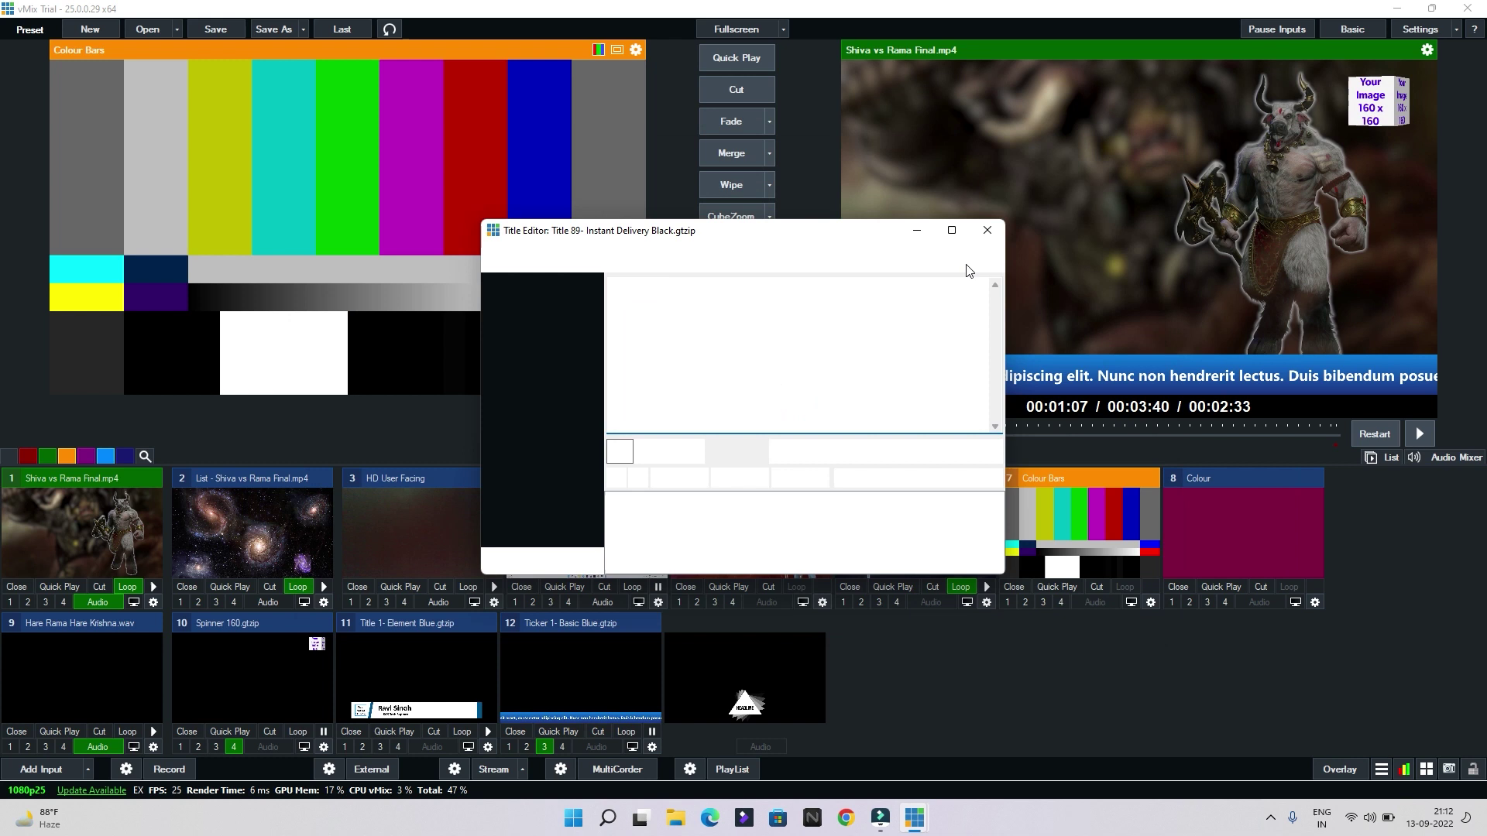
{"action": "left_click", "coordinate": [988, 230]}
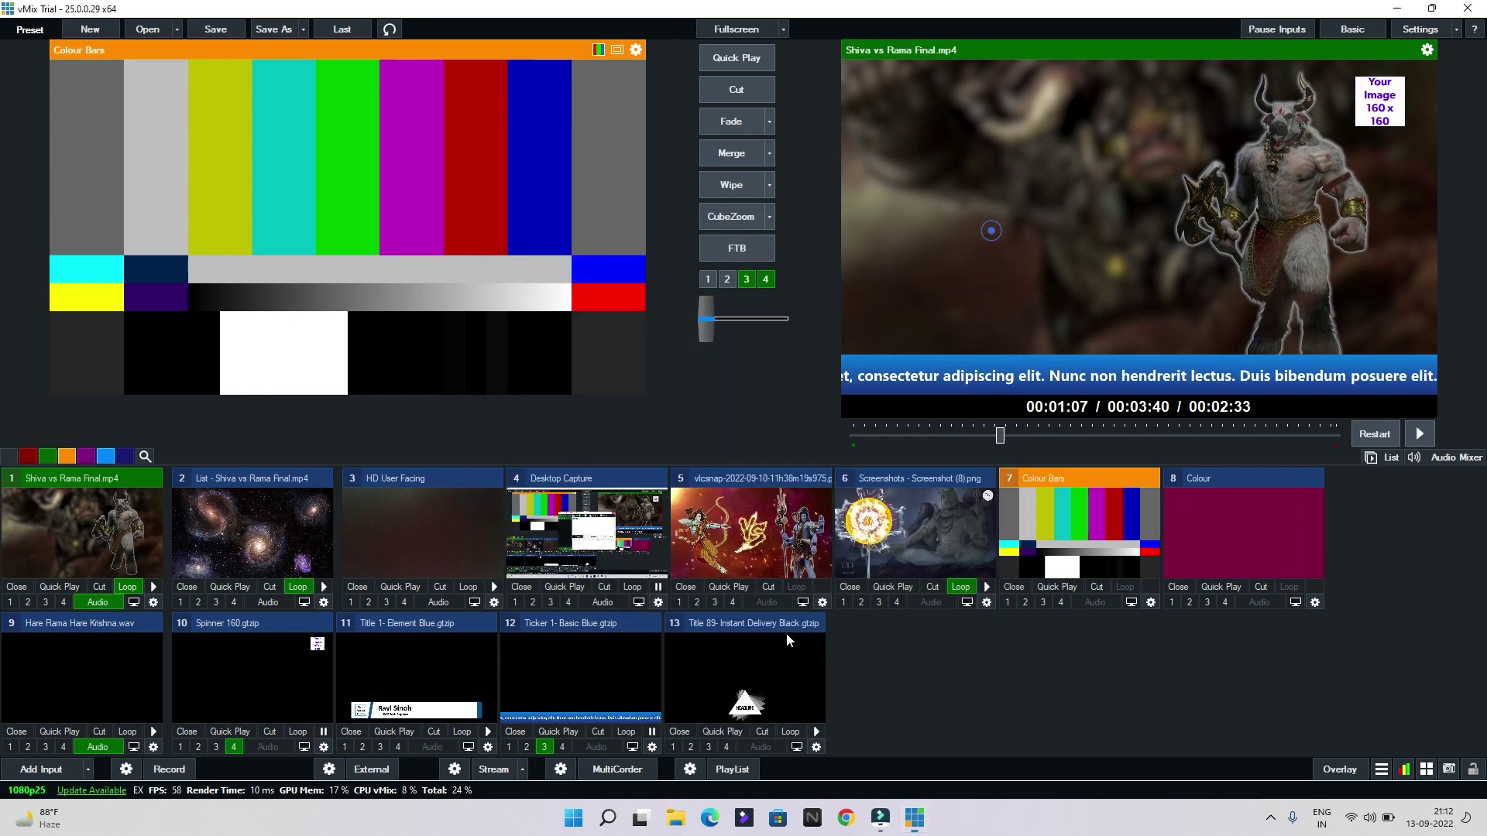
{"action": "left_click", "coordinate": [817, 747]}
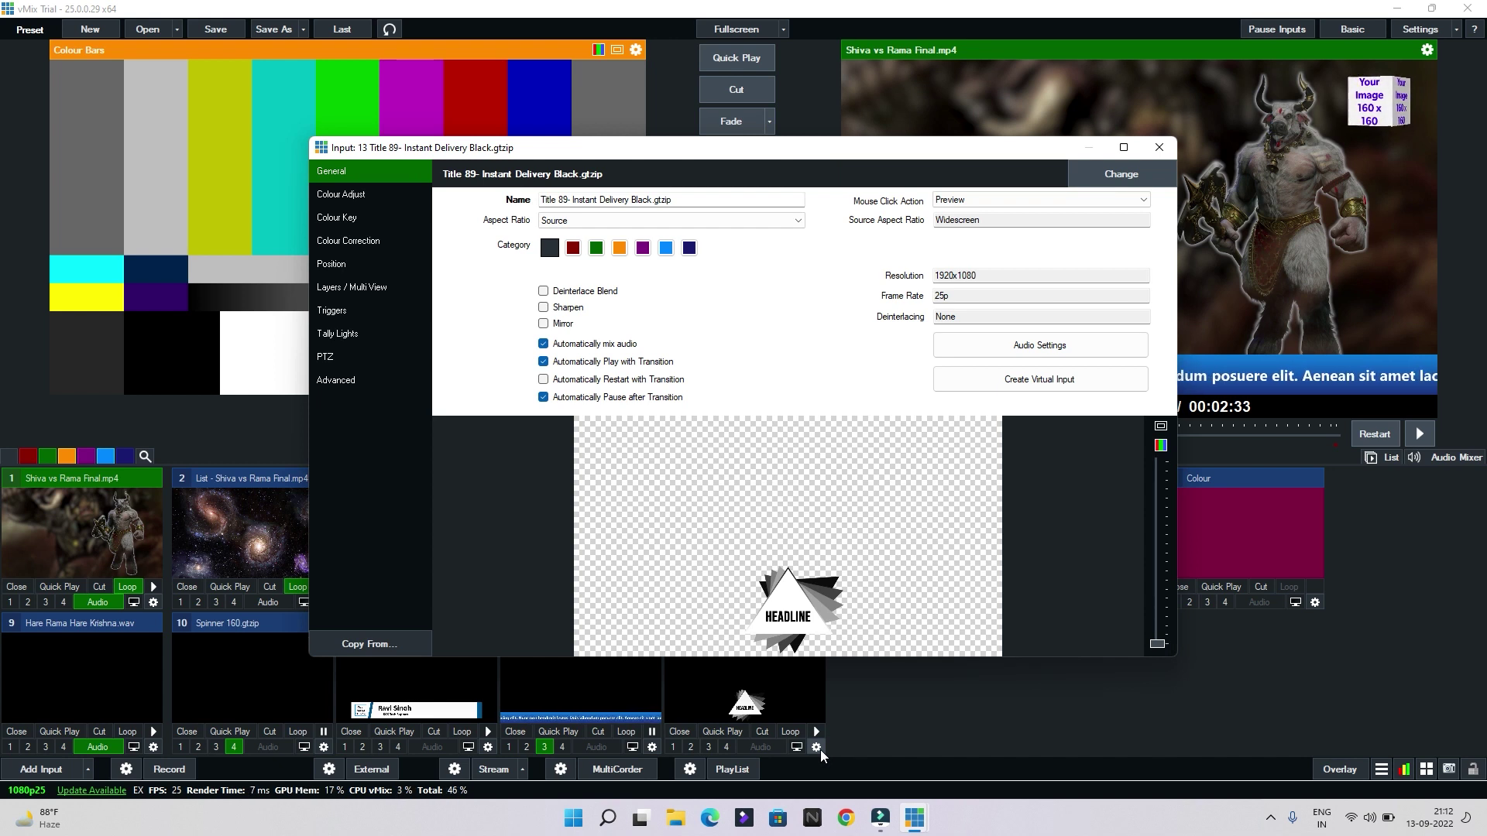
Move the HEADLINE graphic to the upper-left and shrink it to about three-quarters size
{"action": "left_click", "coordinate": [385, 269]}
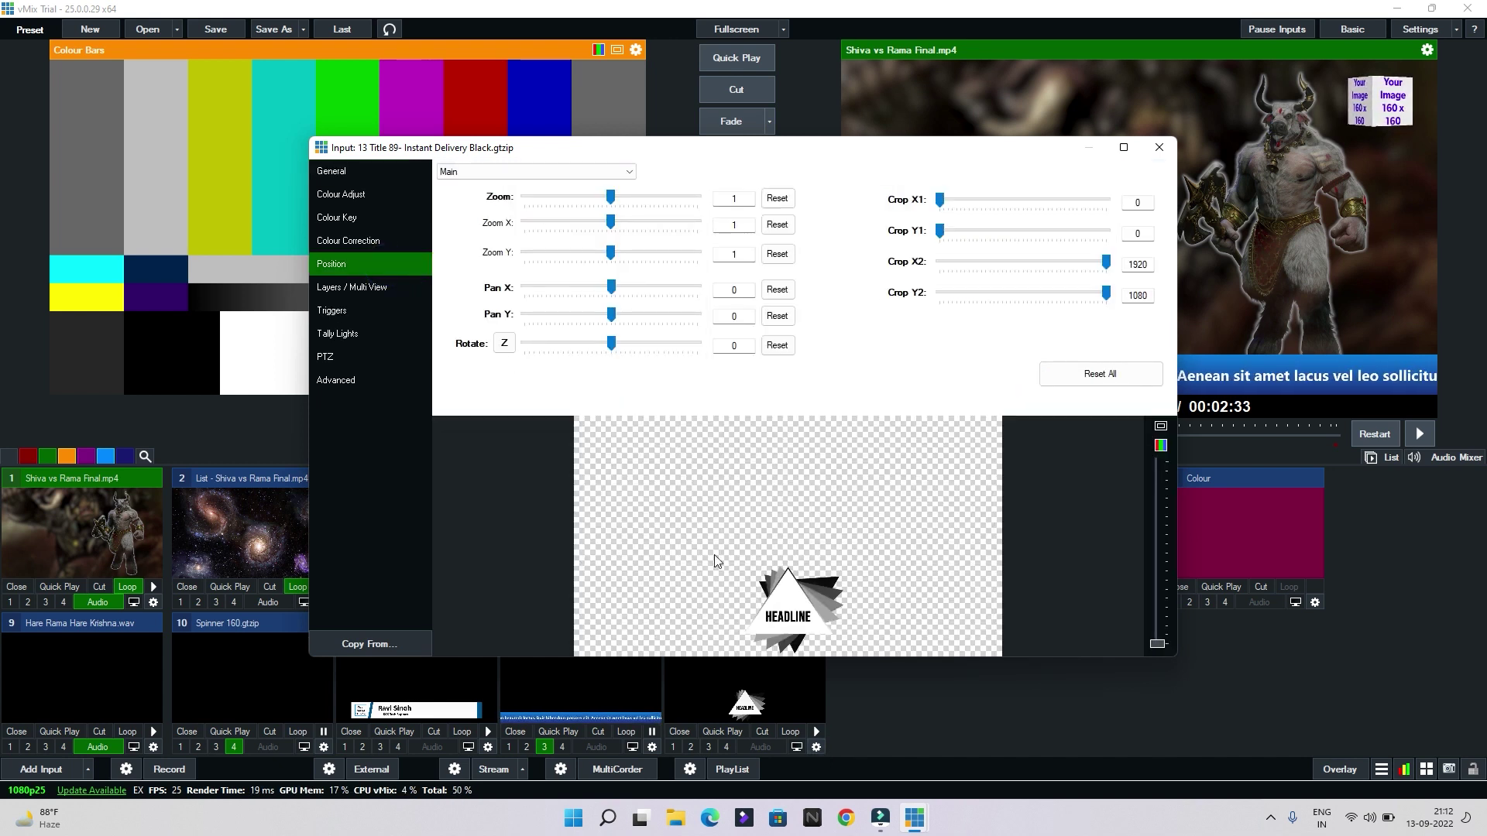
{"action": "left_click_drag", "start_coordinate": [786, 606], "coordinate": [574, 432]}
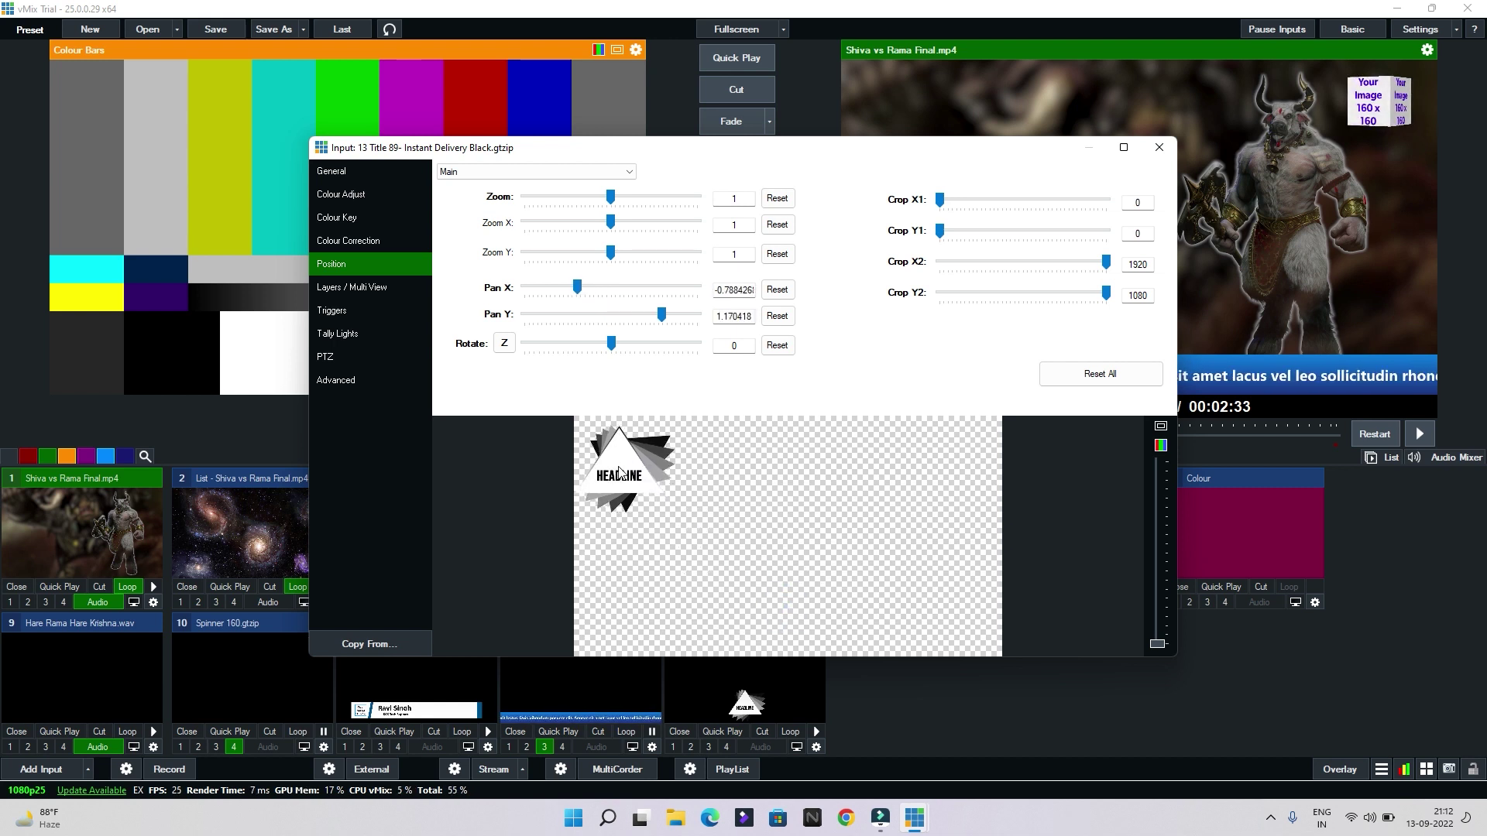
{"action": "left_click_drag", "start_coordinate": [610, 197], "coordinate": [589, 197]}
{"action": "left_click_drag", "start_coordinate": [626, 445], "coordinate": [620, 448]}
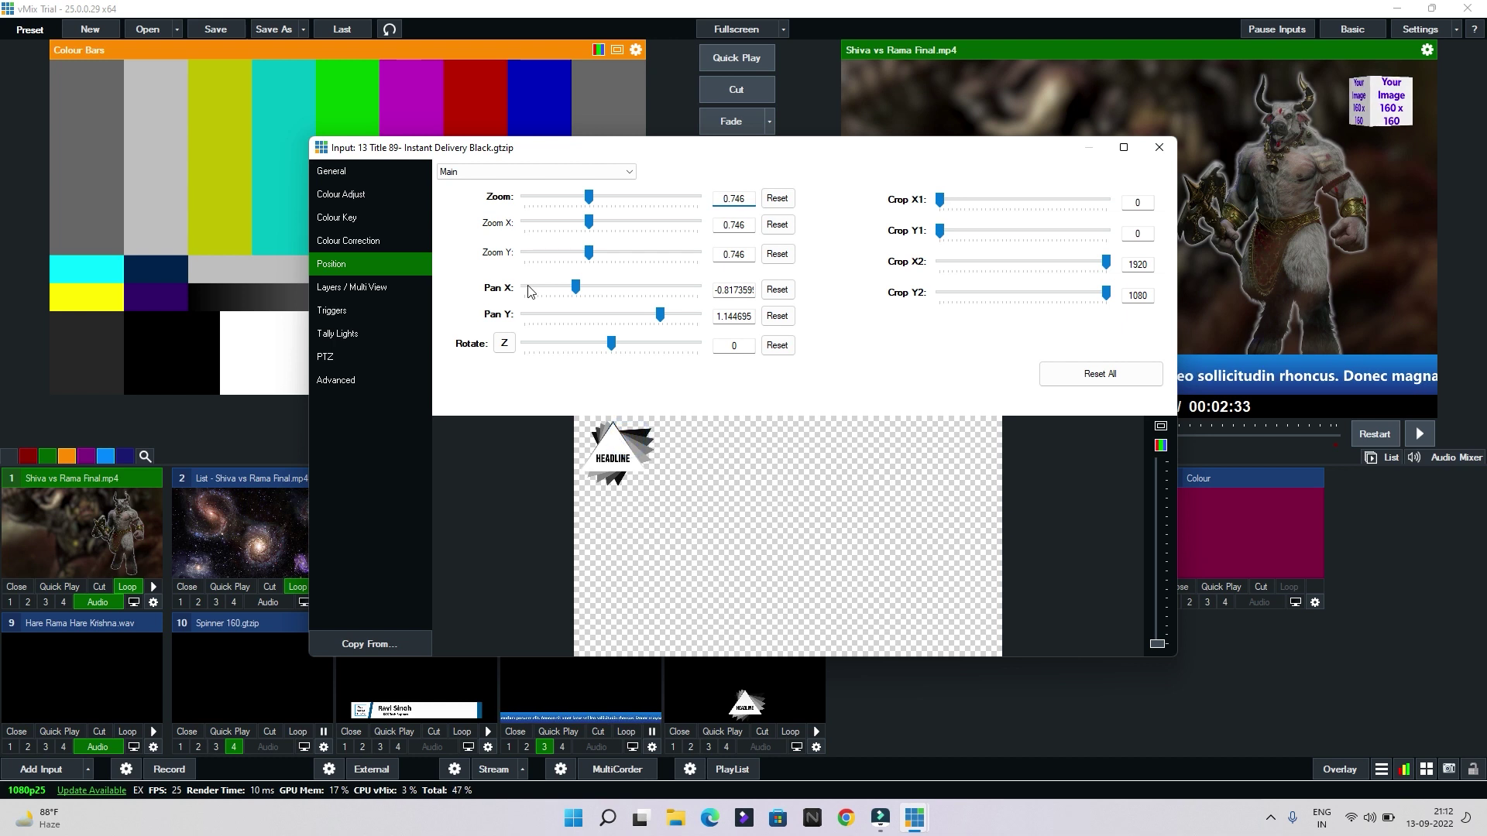
Reset the headline's colour adjustments to neutral and close input 13's settings
{"action": "left_click", "coordinate": [383, 193]}
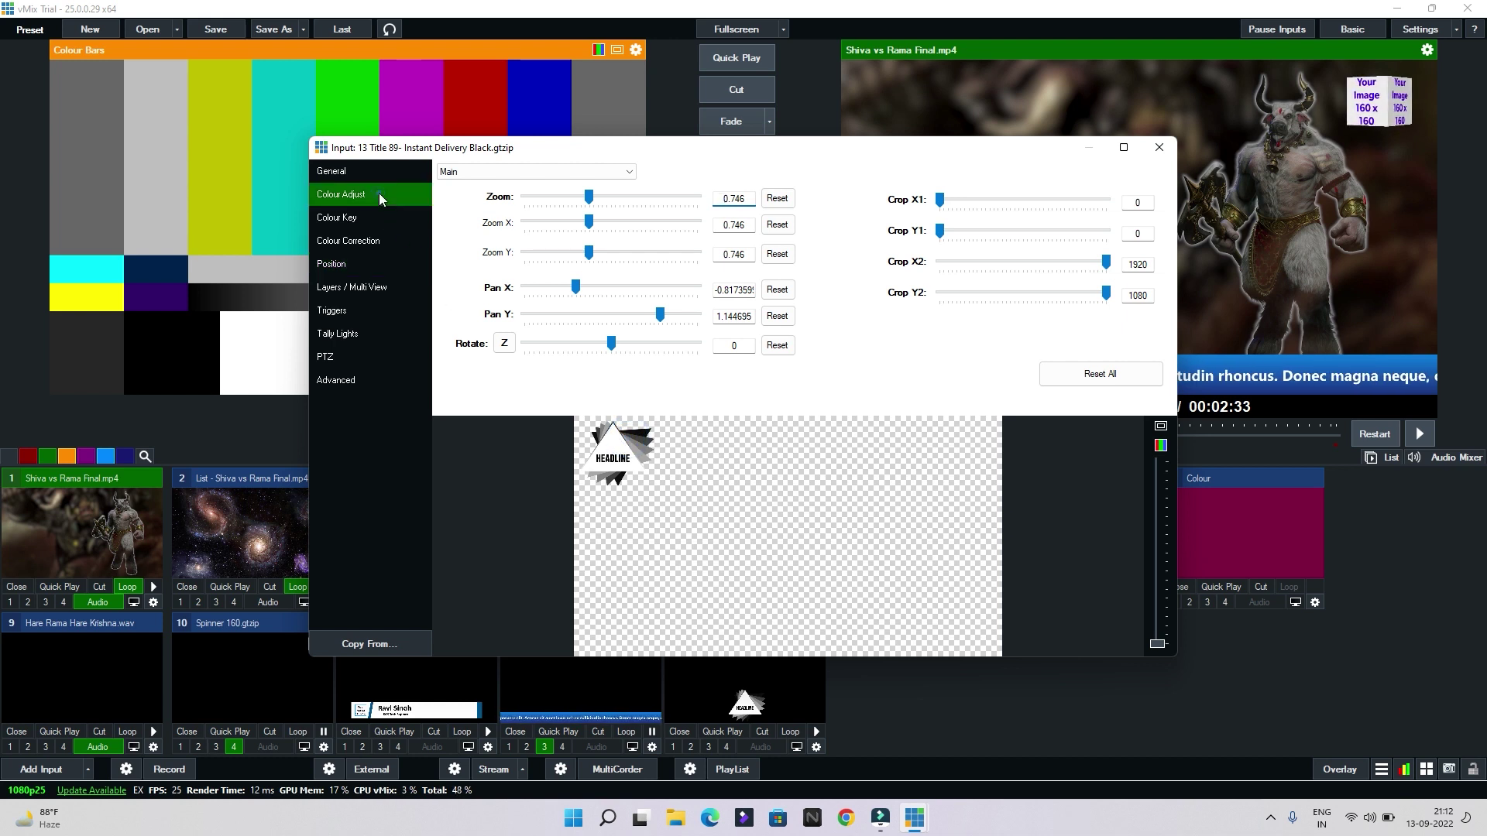
{"action": "mouse_move", "coordinate": [617, 288]}
{"action": "left_mouse_down"}
{"action": "mouse_move", "coordinate": [653, 290]}
{"action": "mouse_move", "coordinate": [577, 290]}
{"action": "mouse_move", "coordinate": [596, 290]}
{"action": "left_mouse_up"}
{"action": "left_click_drag", "start_coordinate": [680, 258], "coordinate": [721, 226]}
{"action": "left_click", "coordinate": [680, 193]}
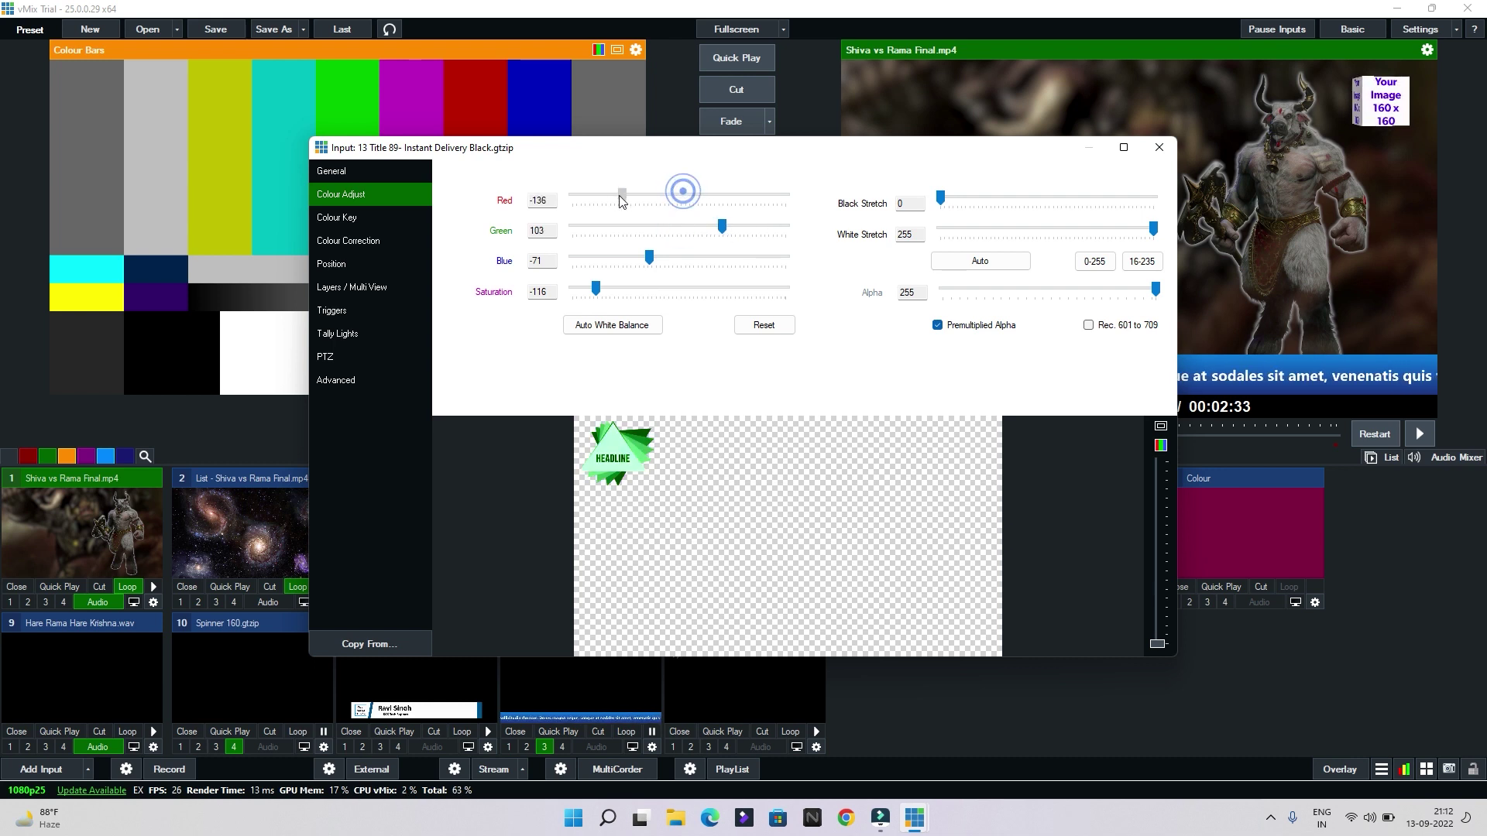
{"action": "left_click", "coordinate": [757, 325]}
{"action": "left_click", "coordinate": [1159, 147]}
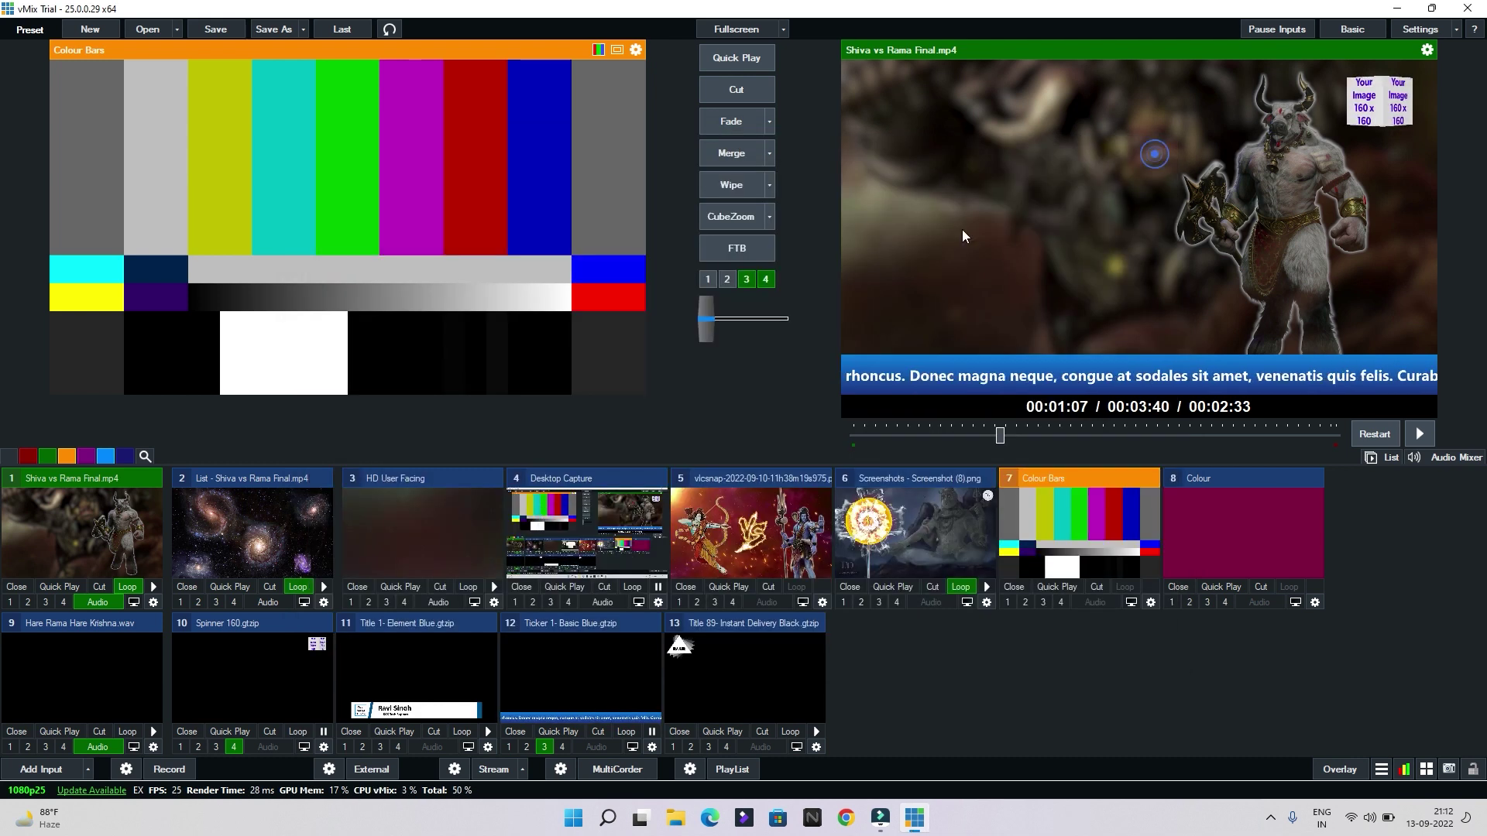
Flash the headline on overlay 2 and clear the ticker from overlay 3
{"action": "left_click", "coordinate": [691, 747]}
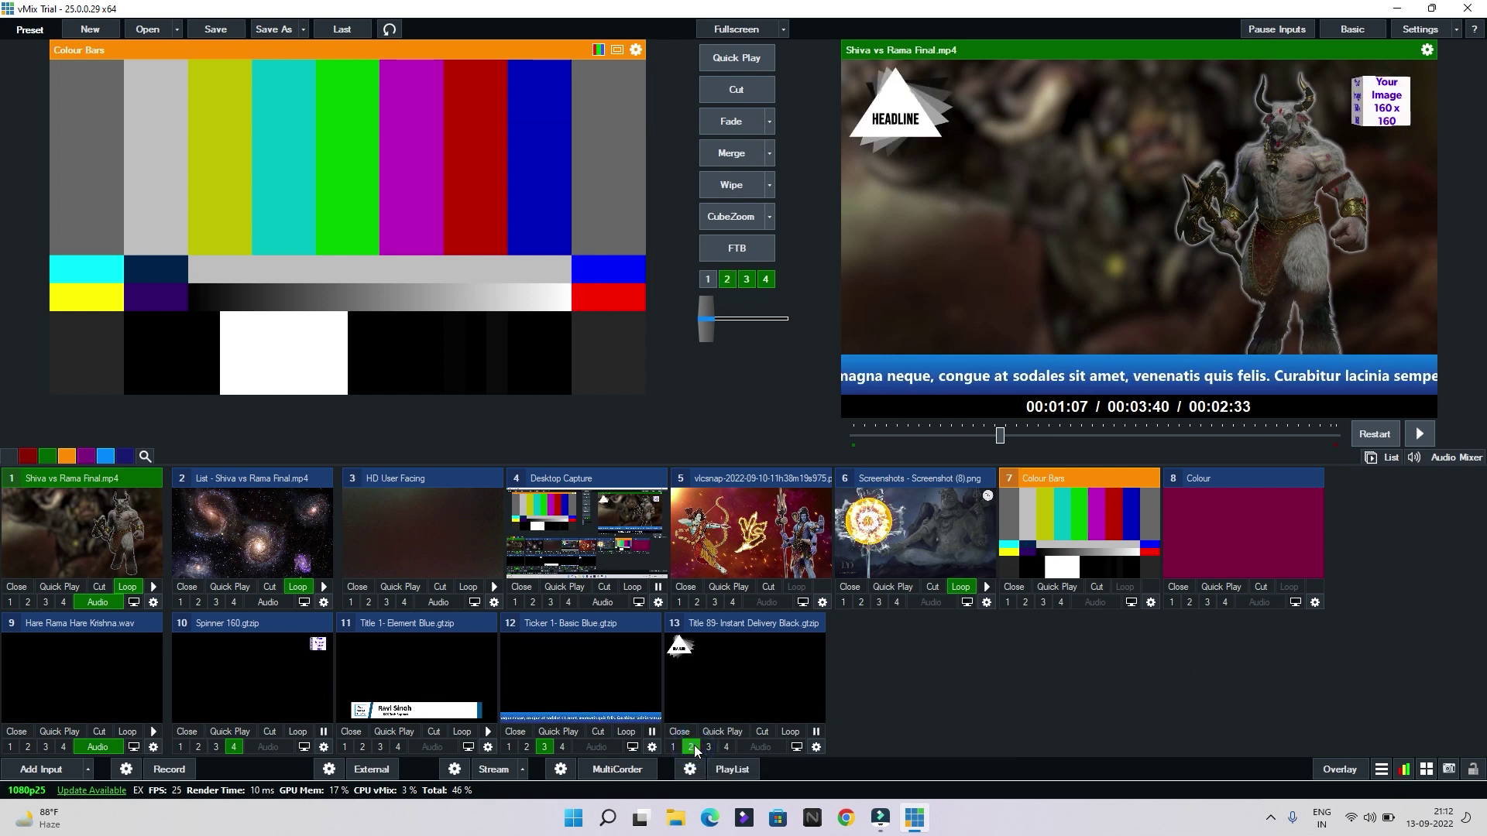
{"action": "left_click", "coordinate": [691, 747]}
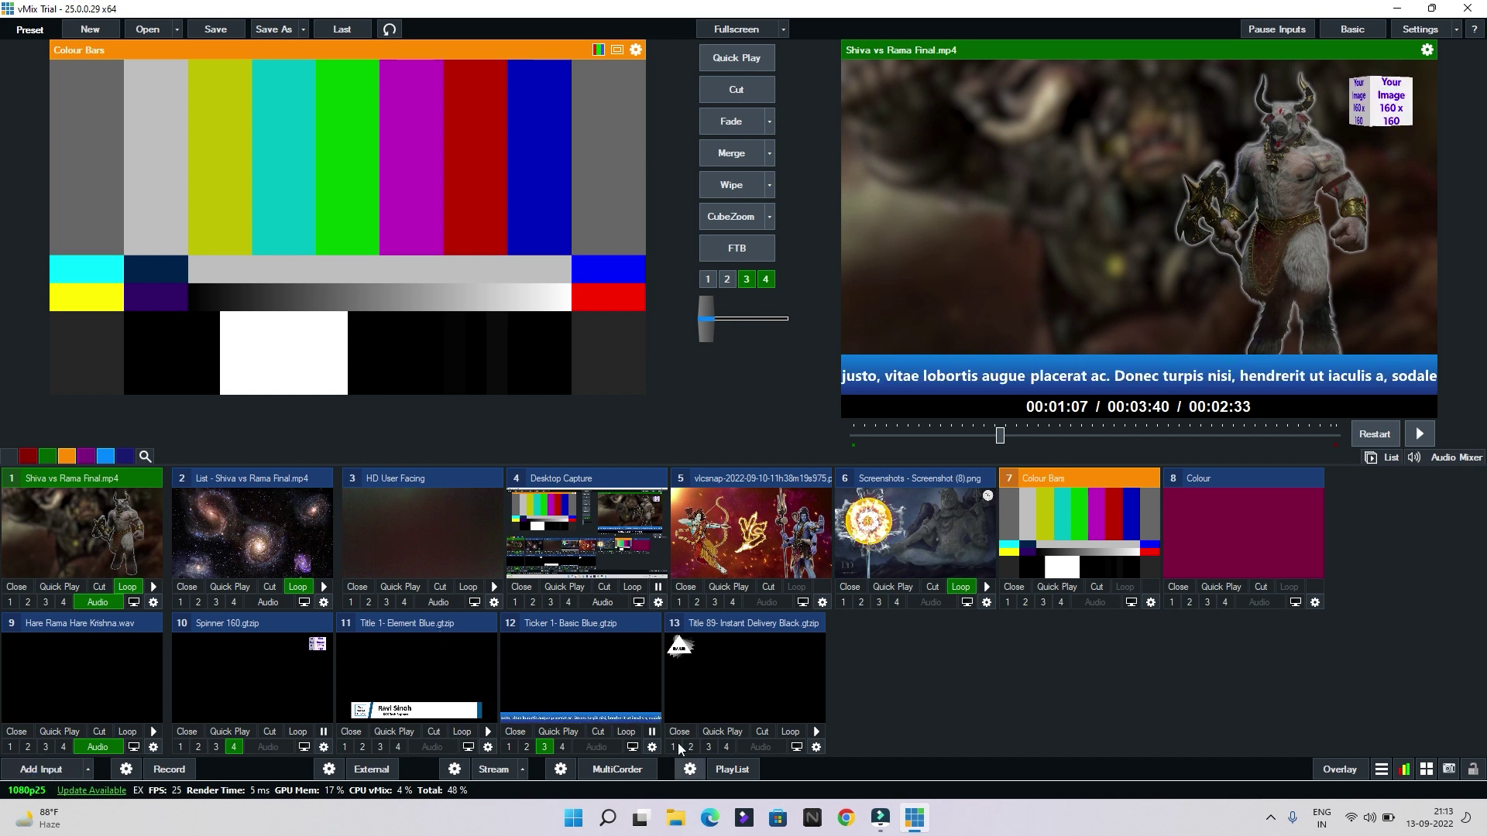
{"action": "left_click", "coordinate": [544, 747]}
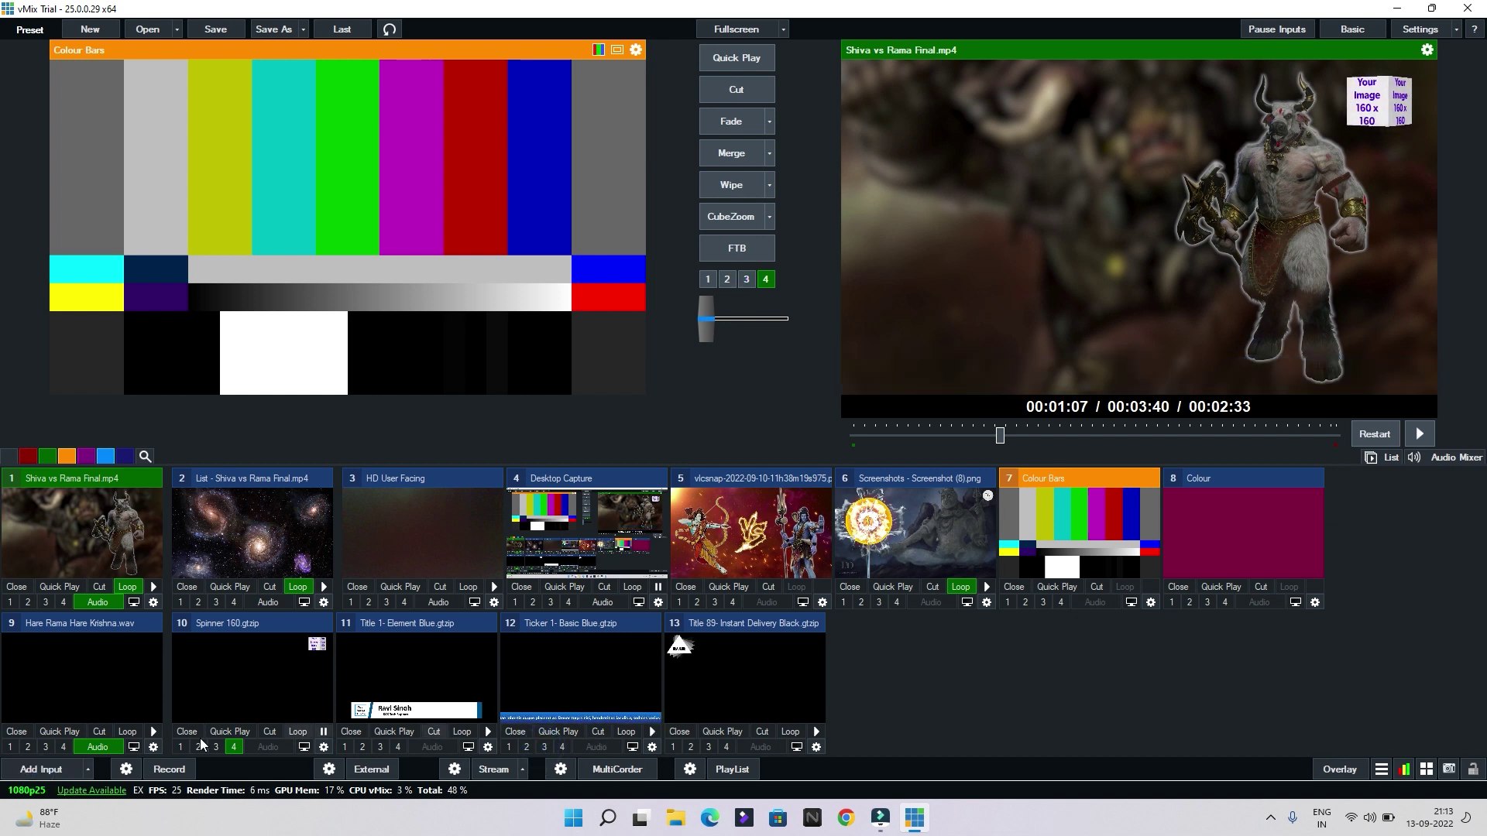
{"action": "left_click", "coordinate": [42, 770]}
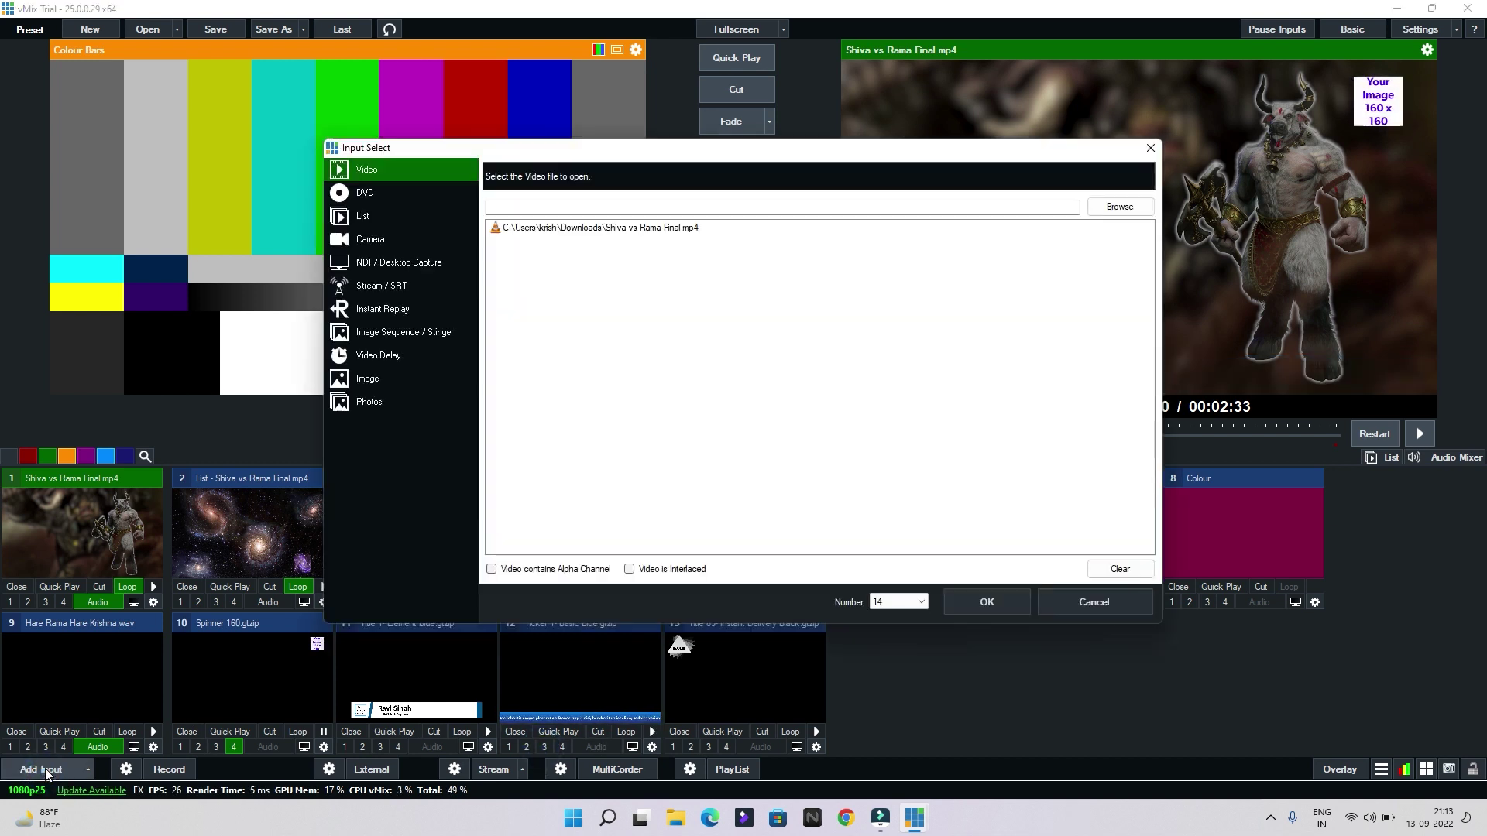
Add the 9B-MID virtual studio set as input 14 and Cut it to output
{"action": "left_click", "coordinate": [422, 542]}
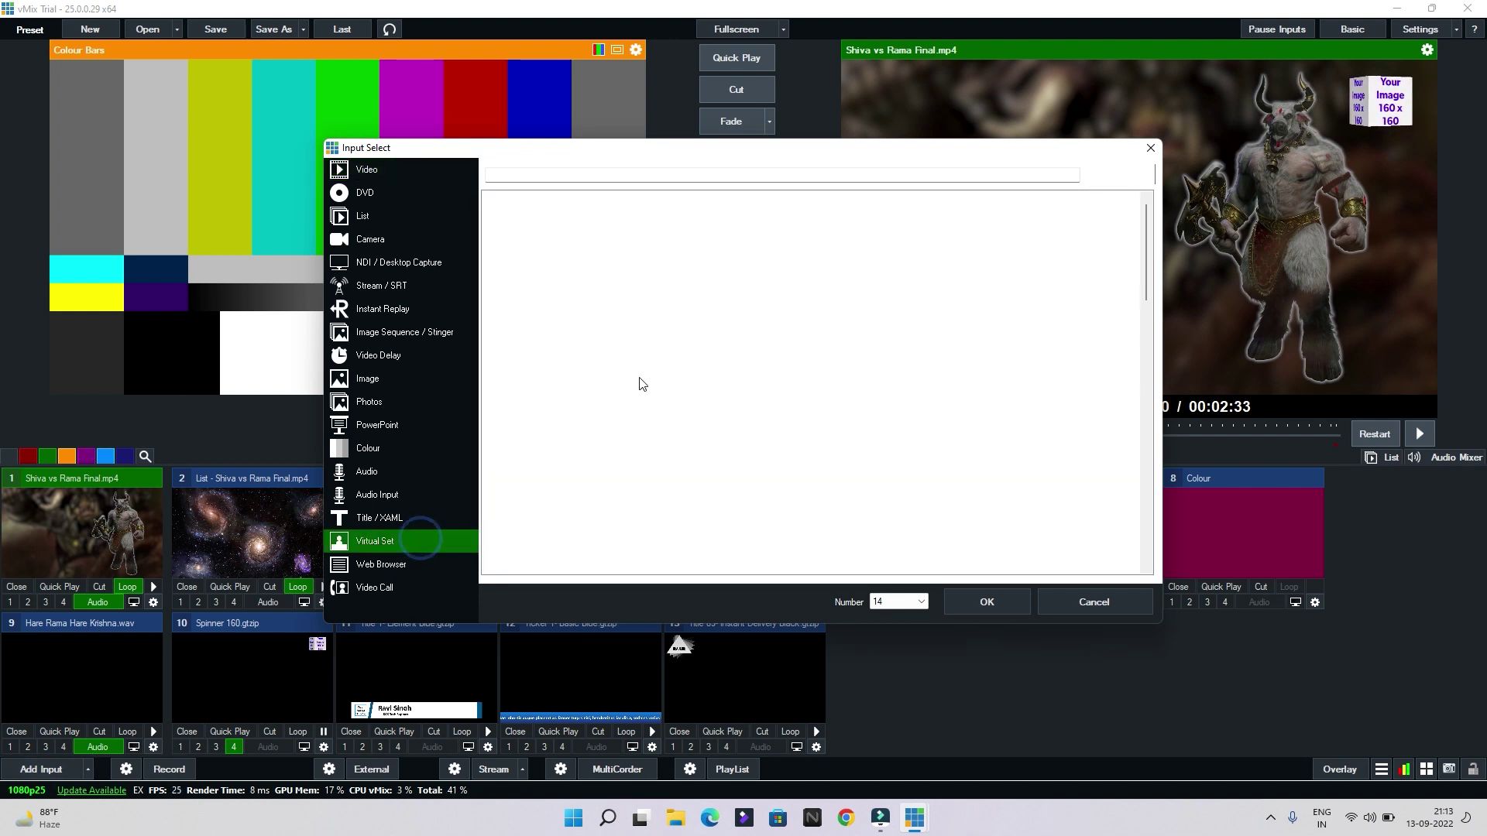
{"action": "left_click", "coordinate": [627, 265]}
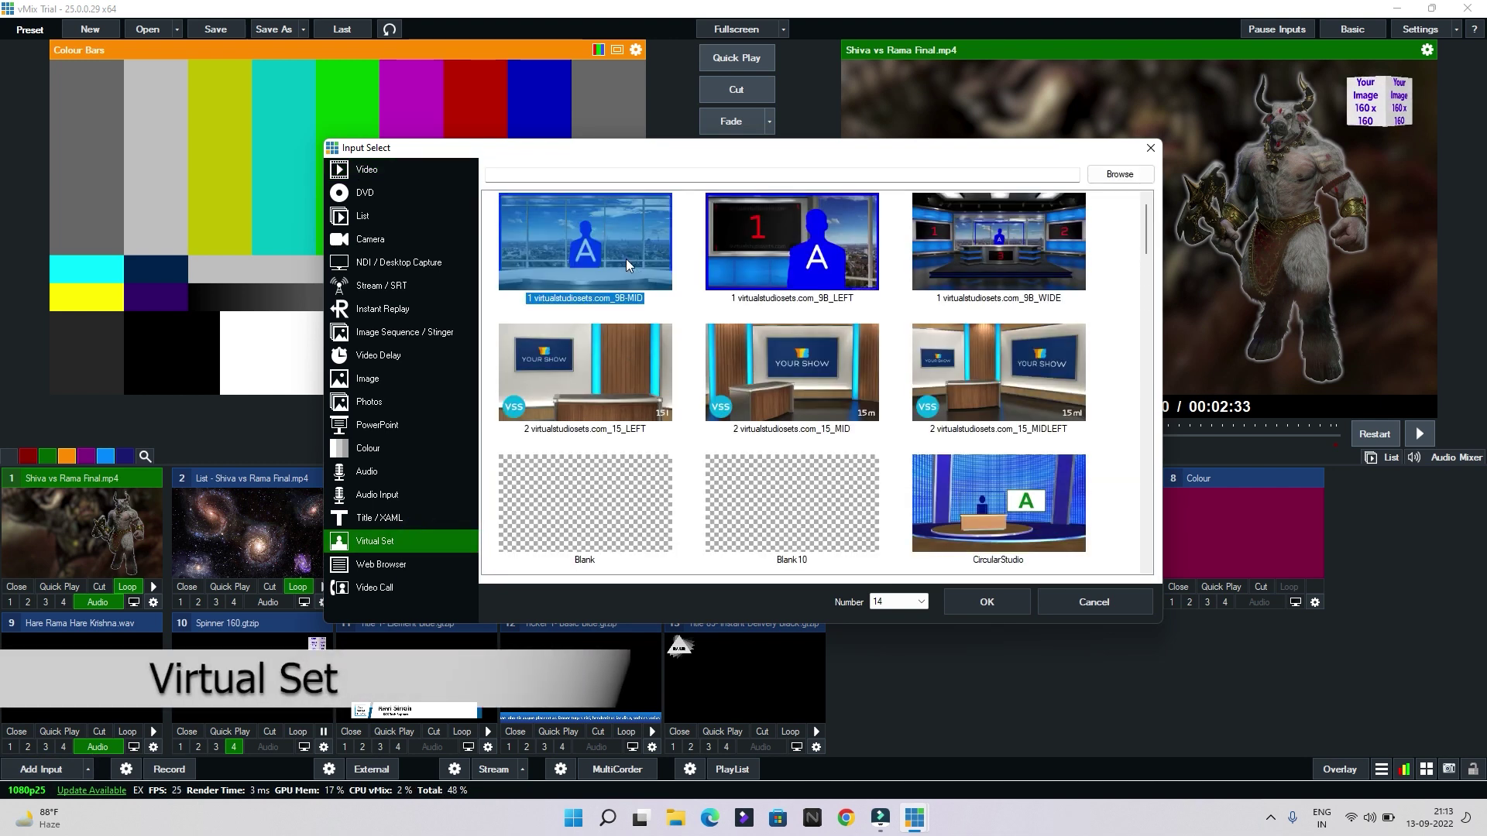
{"action": "left_click", "coordinate": [987, 602]}
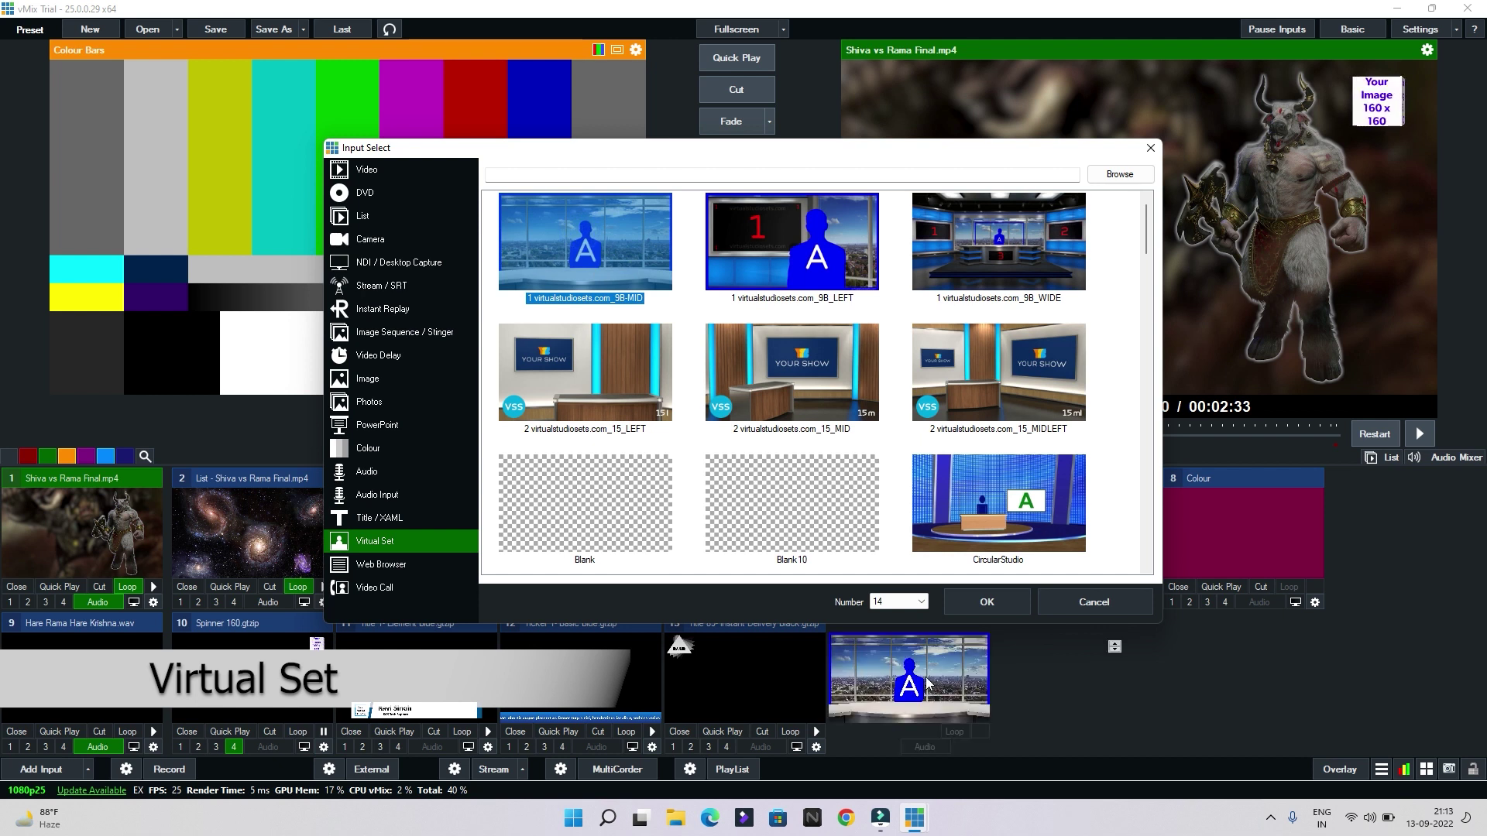
{"action": "left_click", "coordinate": [753, 106]}
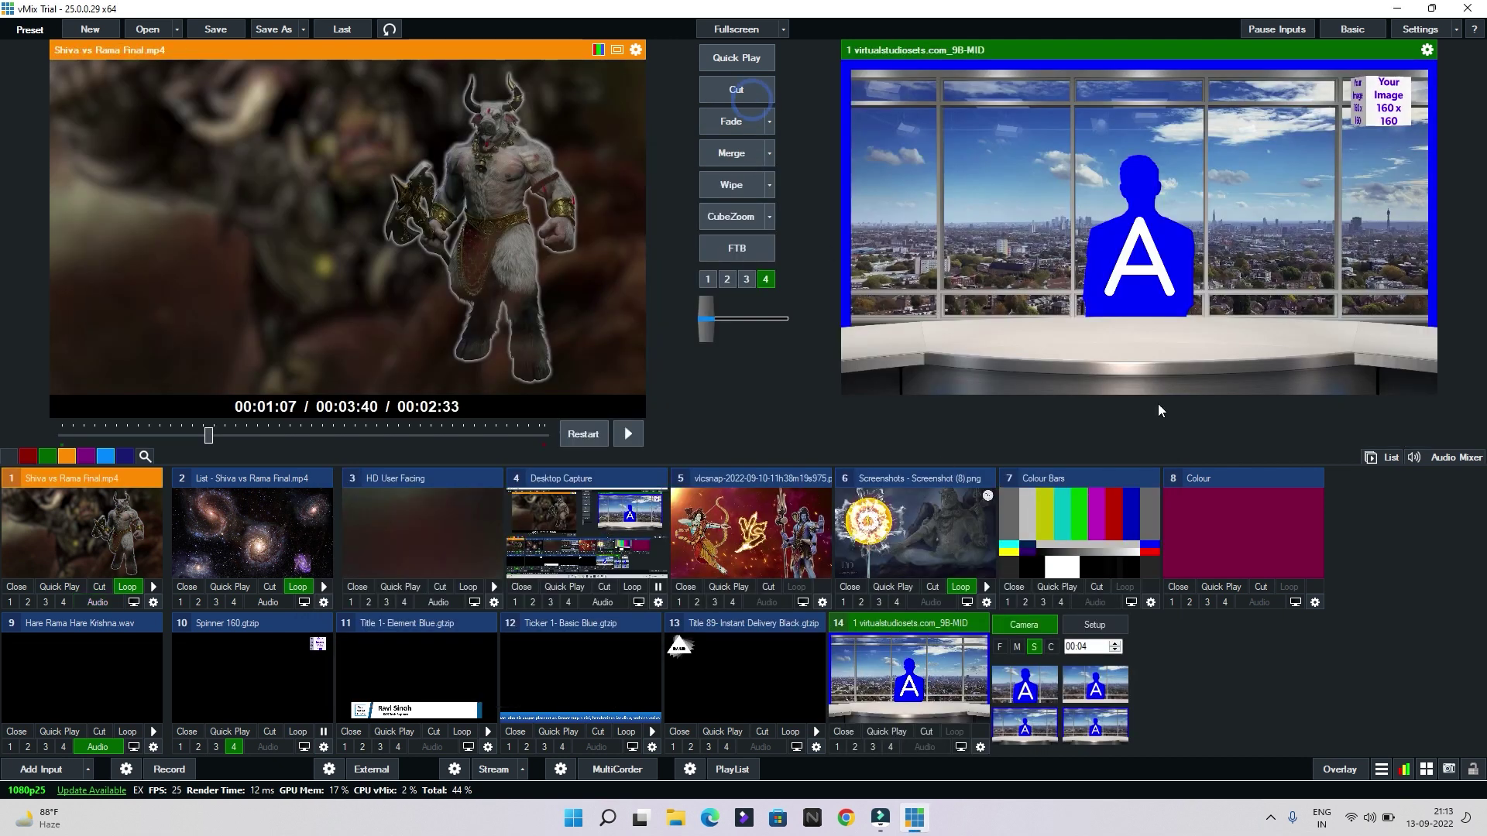
Try the virtual set's closer, wider and other camera preset shots
{"action": "left_click", "coordinate": [1026, 692]}
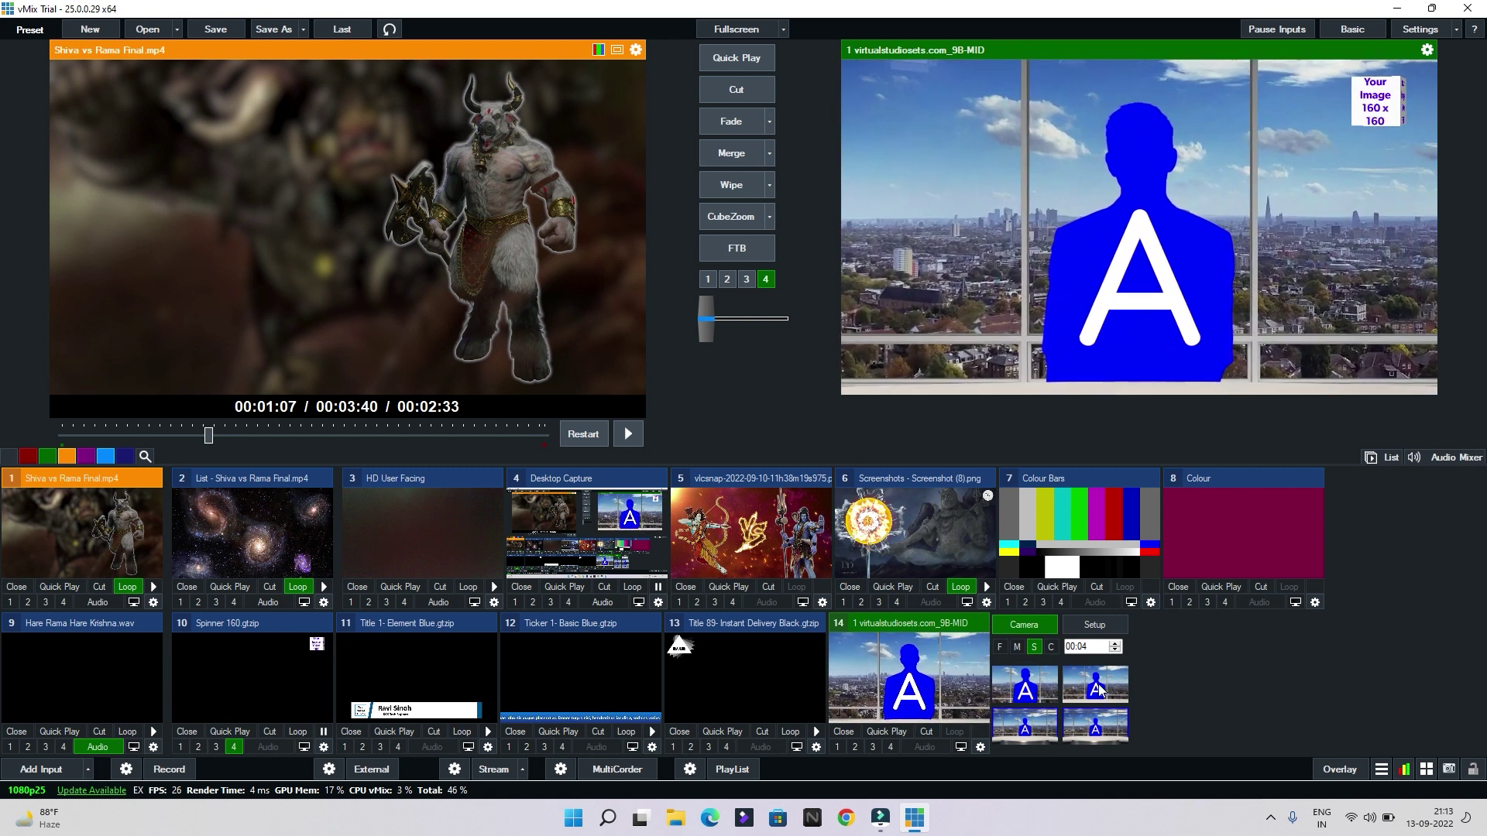
{"action": "left_click", "coordinate": [1115, 681]}
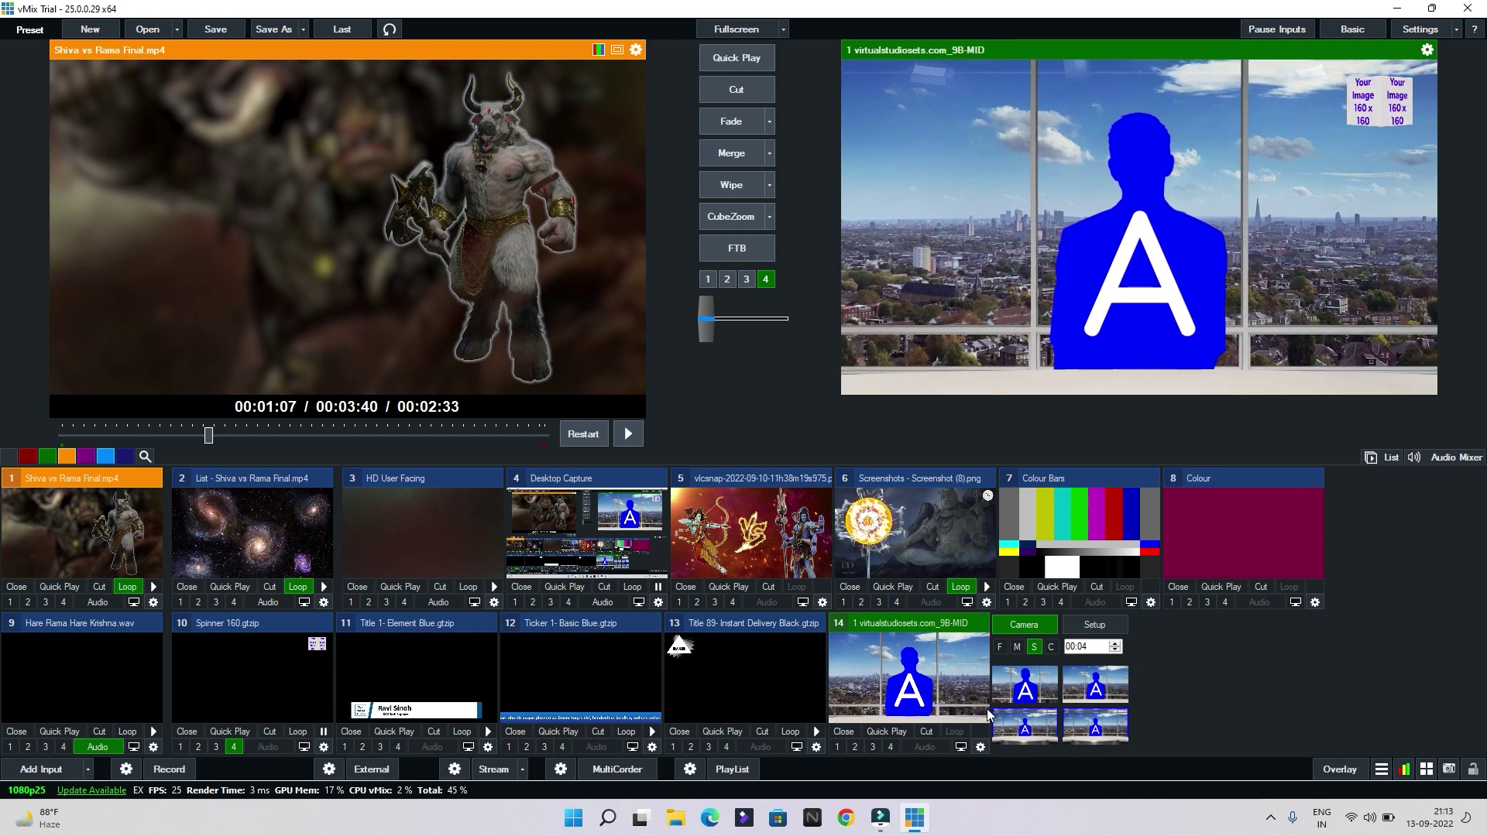
{"action": "left_click", "coordinate": [1082, 739]}
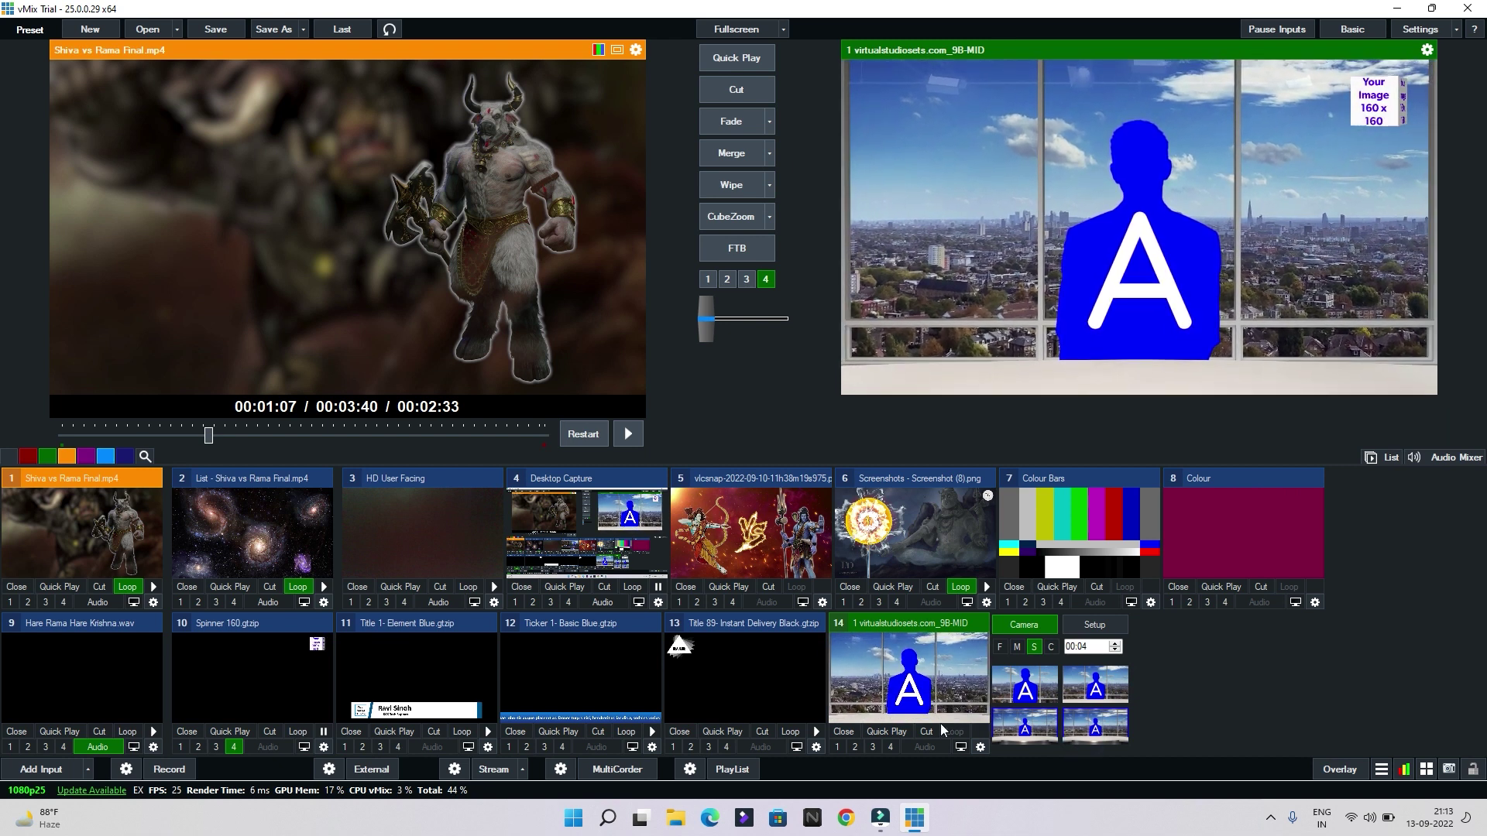
{"action": "left_click", "coordinate": [45, 771]}
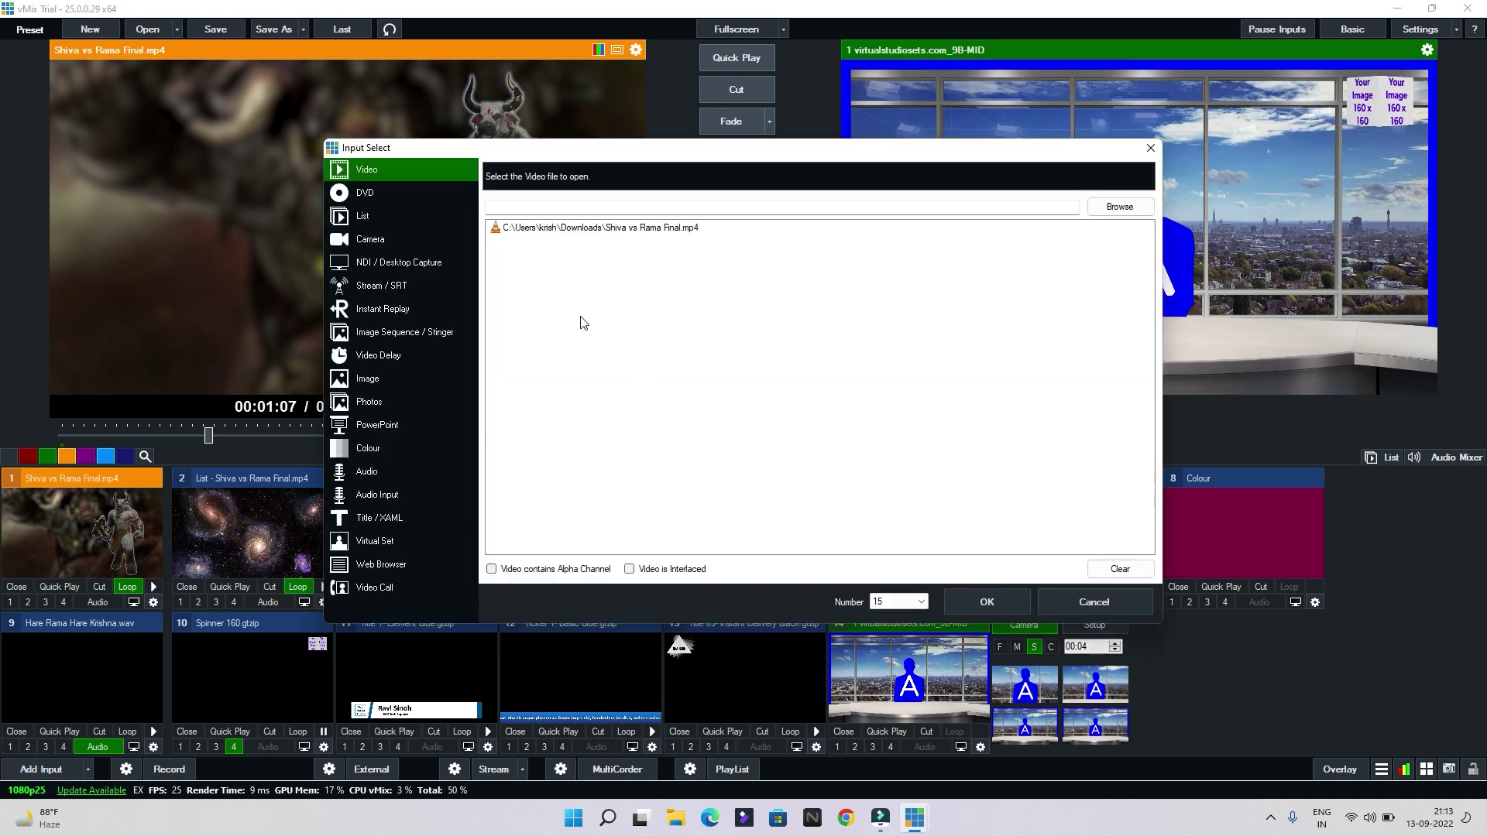
Add the 15_MID virtual studio set as input 15
{"action": "left_click", "coordinate": [415, 545]}
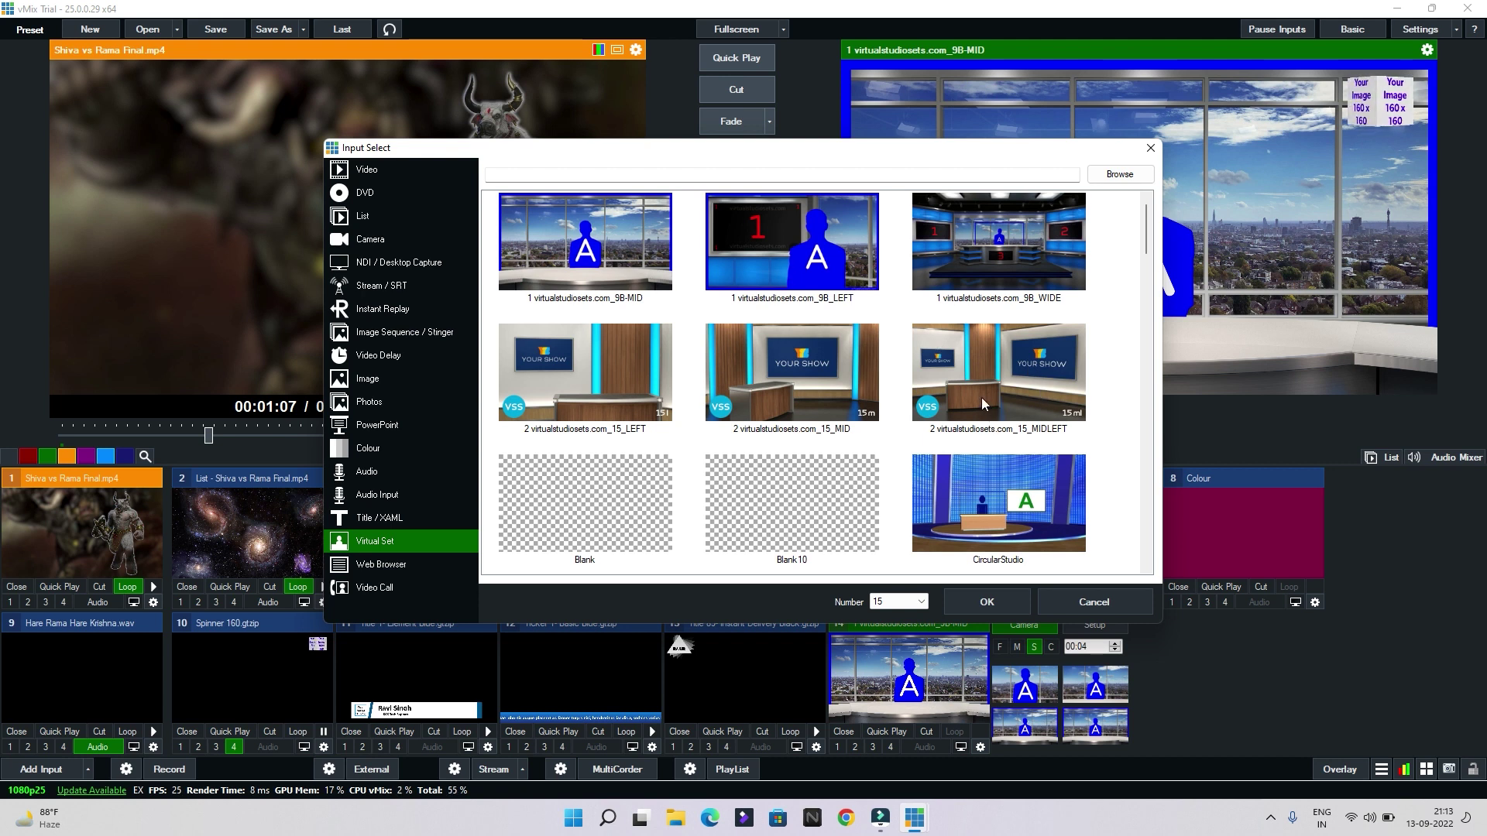
{"action": "left_click", "coordinate": [822, 415]}
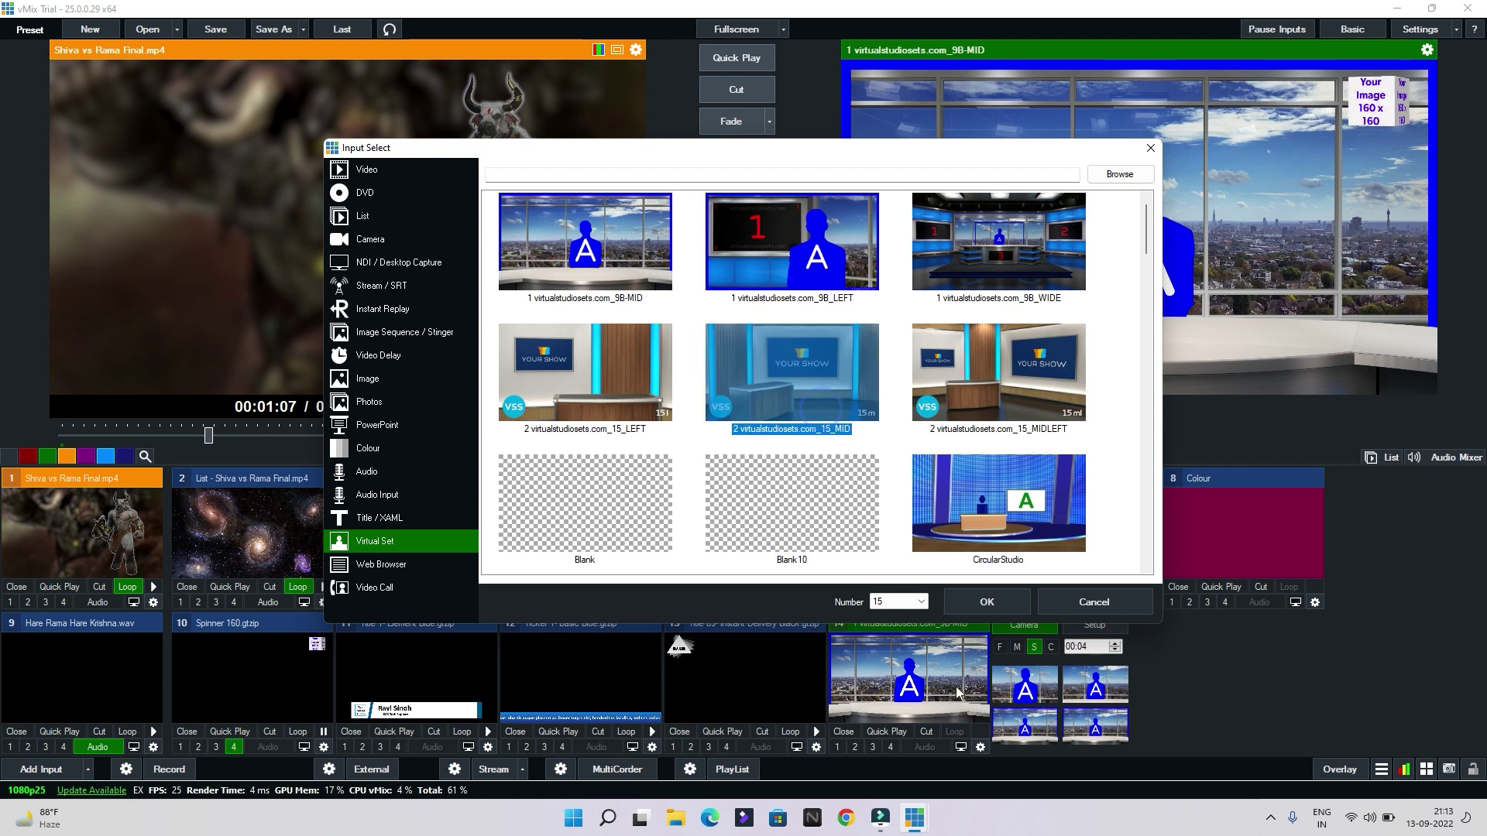
{"action": "left_click", "coordinate": [986, 603]}
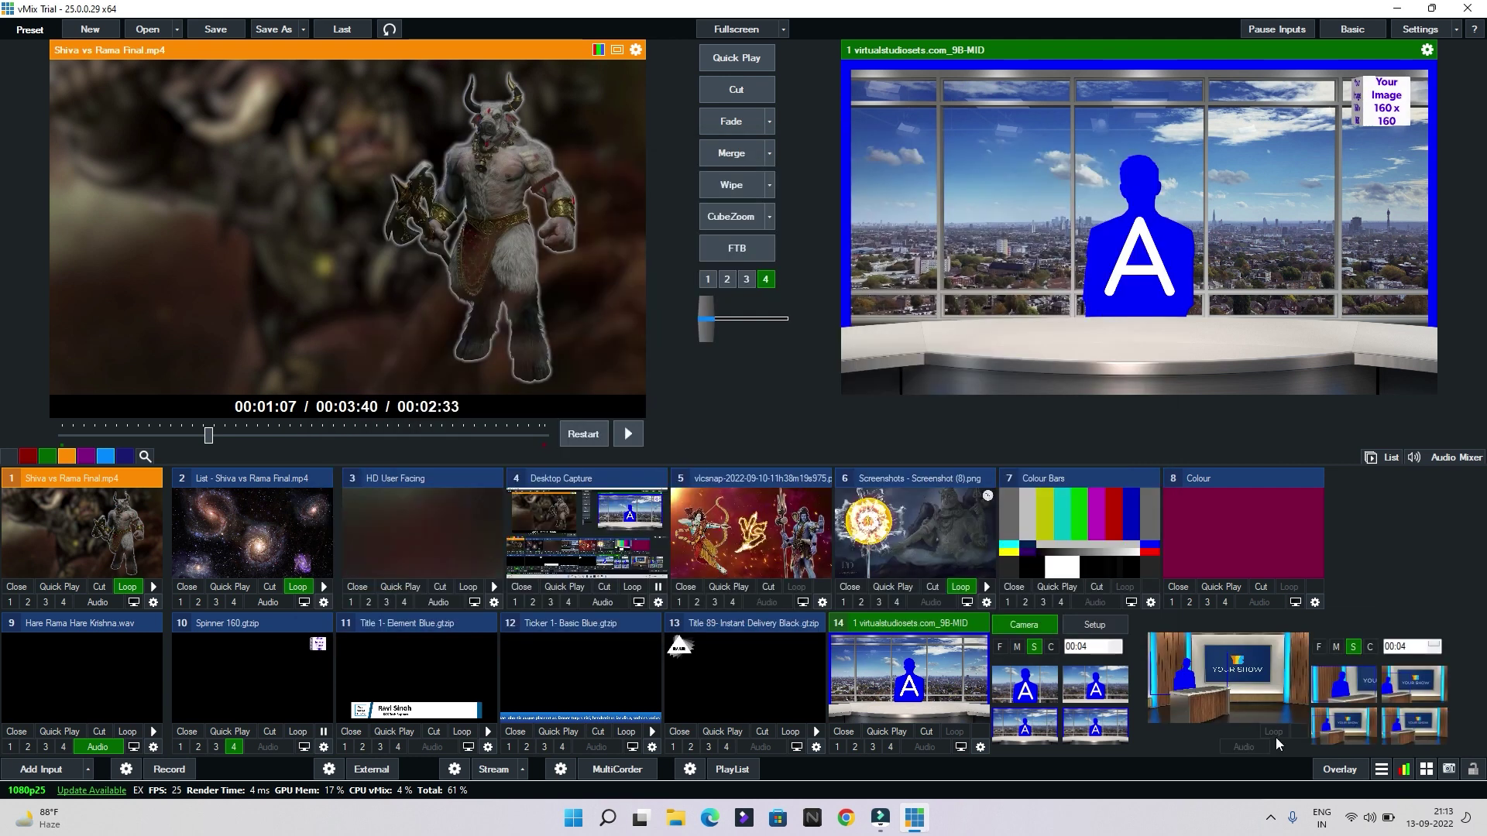
{"action": "left_click", "coordinate": [1359, 688]}
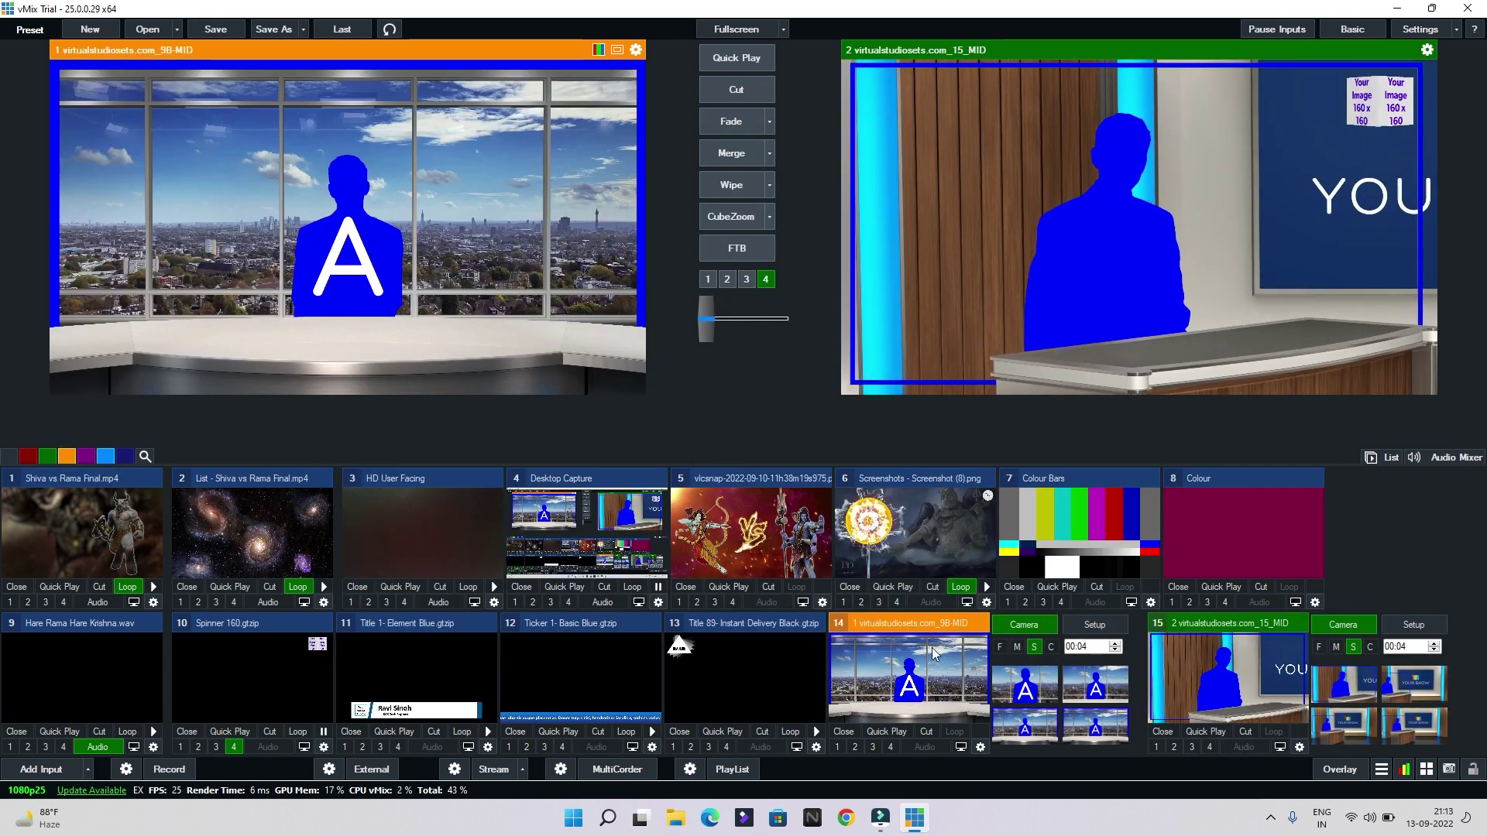
Choose Web Browser as the new input 16 type, then switch to Chrome to find a video
{"action": "left_click", "coordinate": [41, 769]}
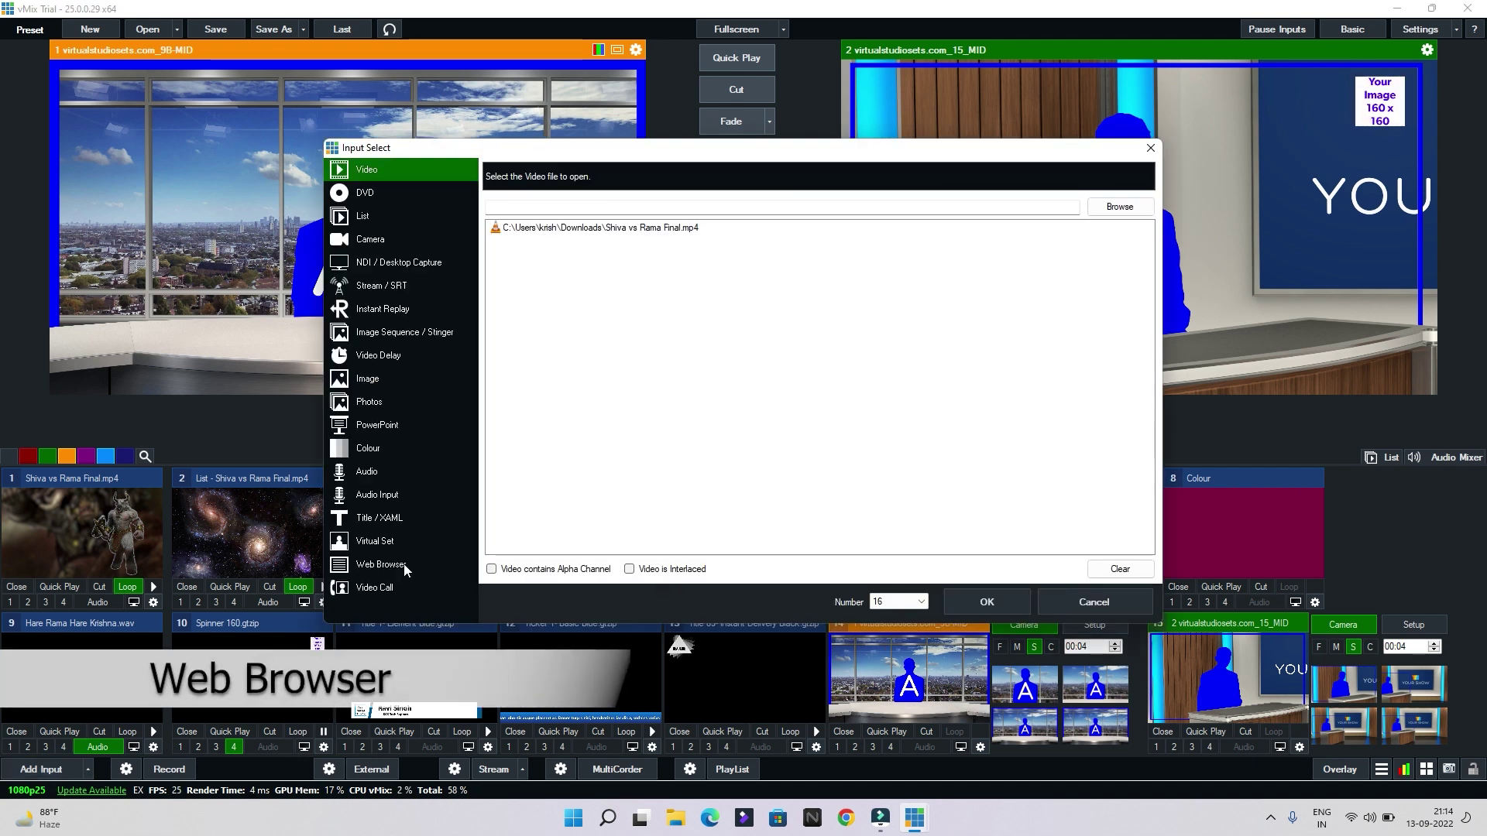
{"action": "left_click", "coordinate": [404, 568]}
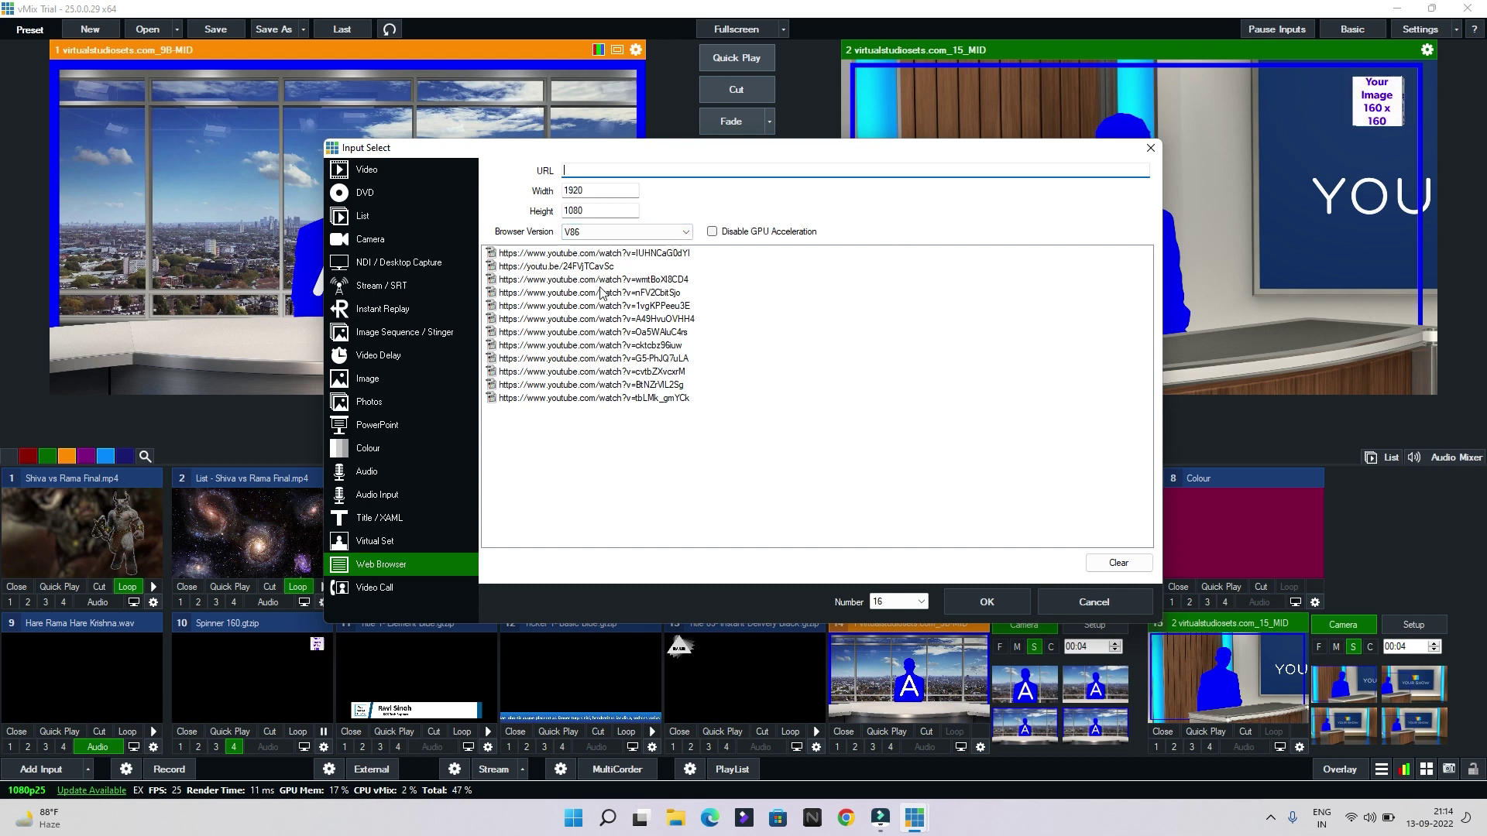
{"action": "left_click", "coordinate": [844, 820]}
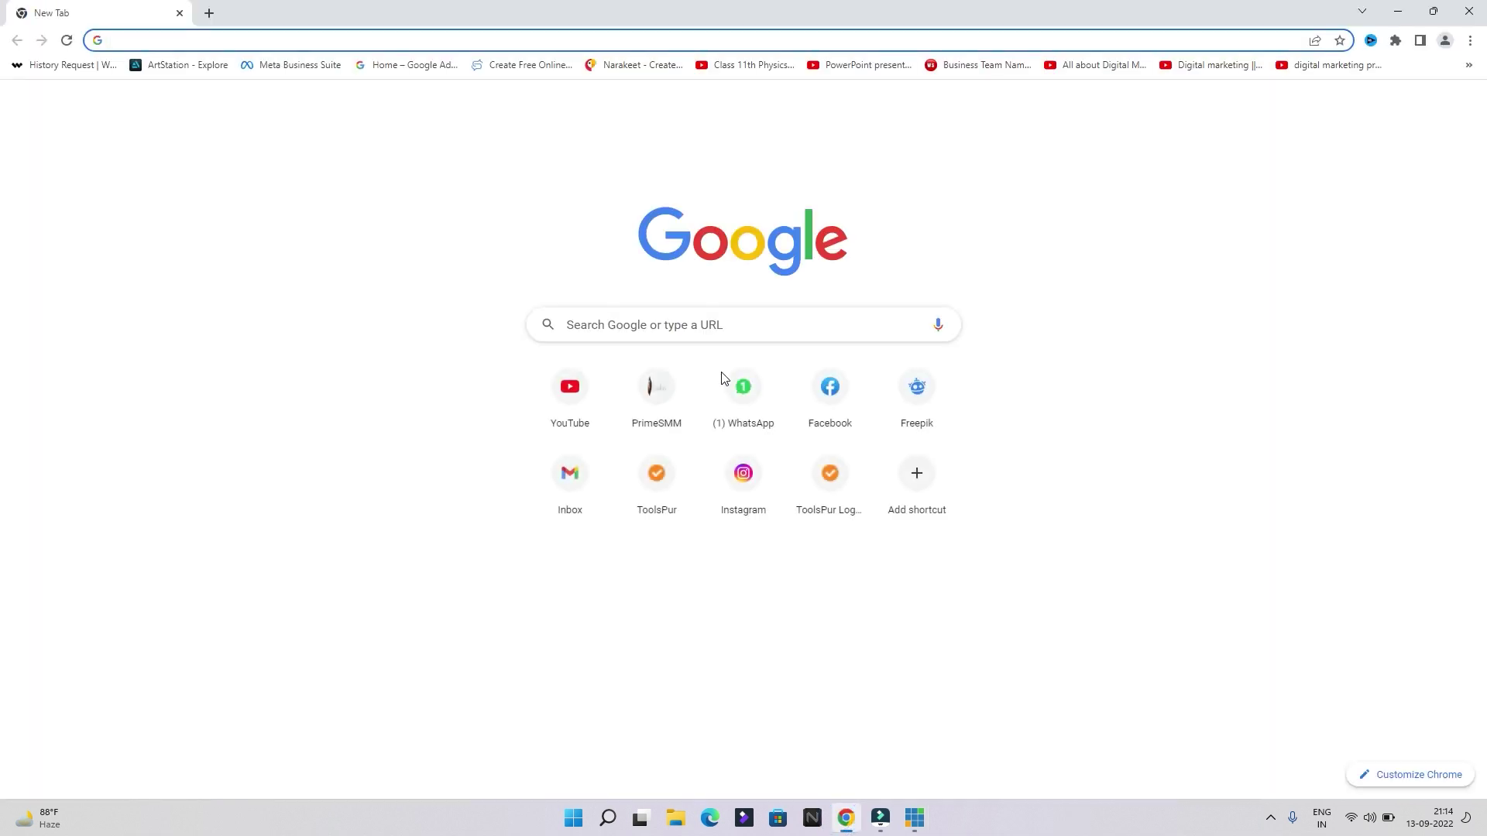
Load youtube.com, copy the Shiv Rudrashtakam video's link address, and close Chrome
{"action": "type", "text": "youtube.com"}
{"action": "key", "text": "Return"}
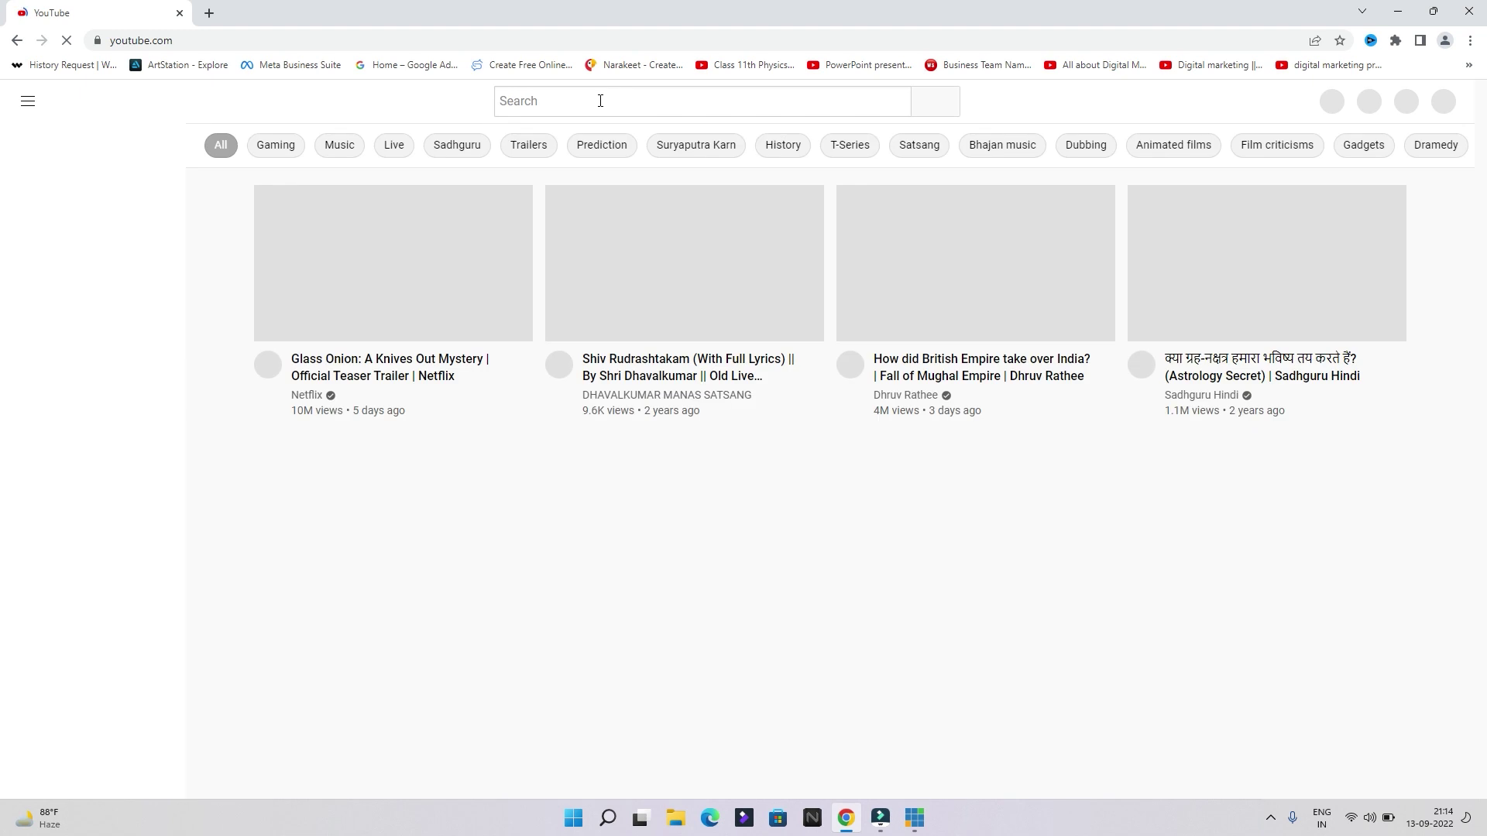
{"action": "left_click", "coordinate": [593, 98]}
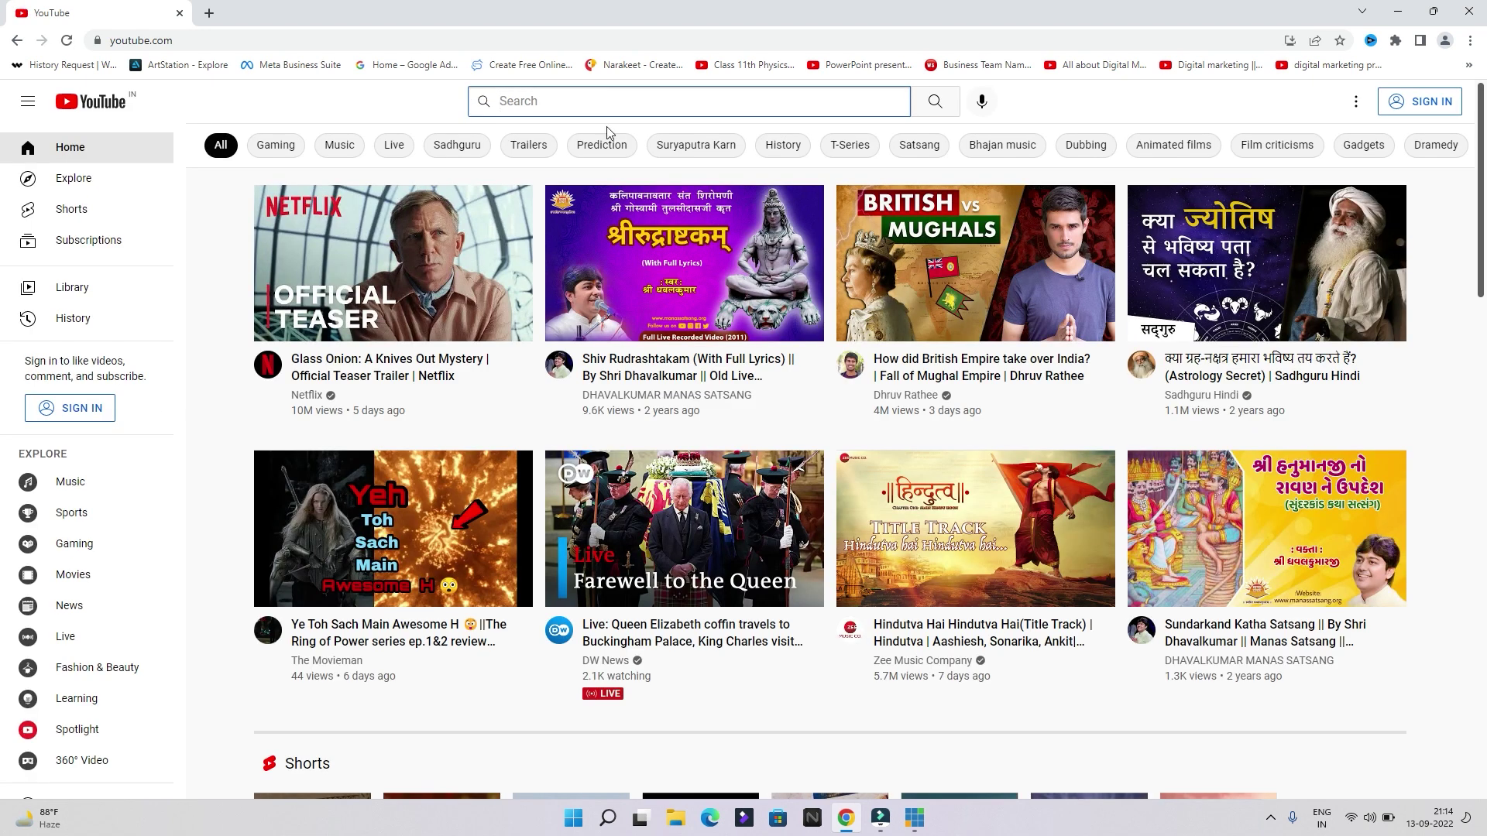
{"action": "right_click", "coordinate": [629, 251]}
{"action": "left_click", "coordinate": [676, 372]}
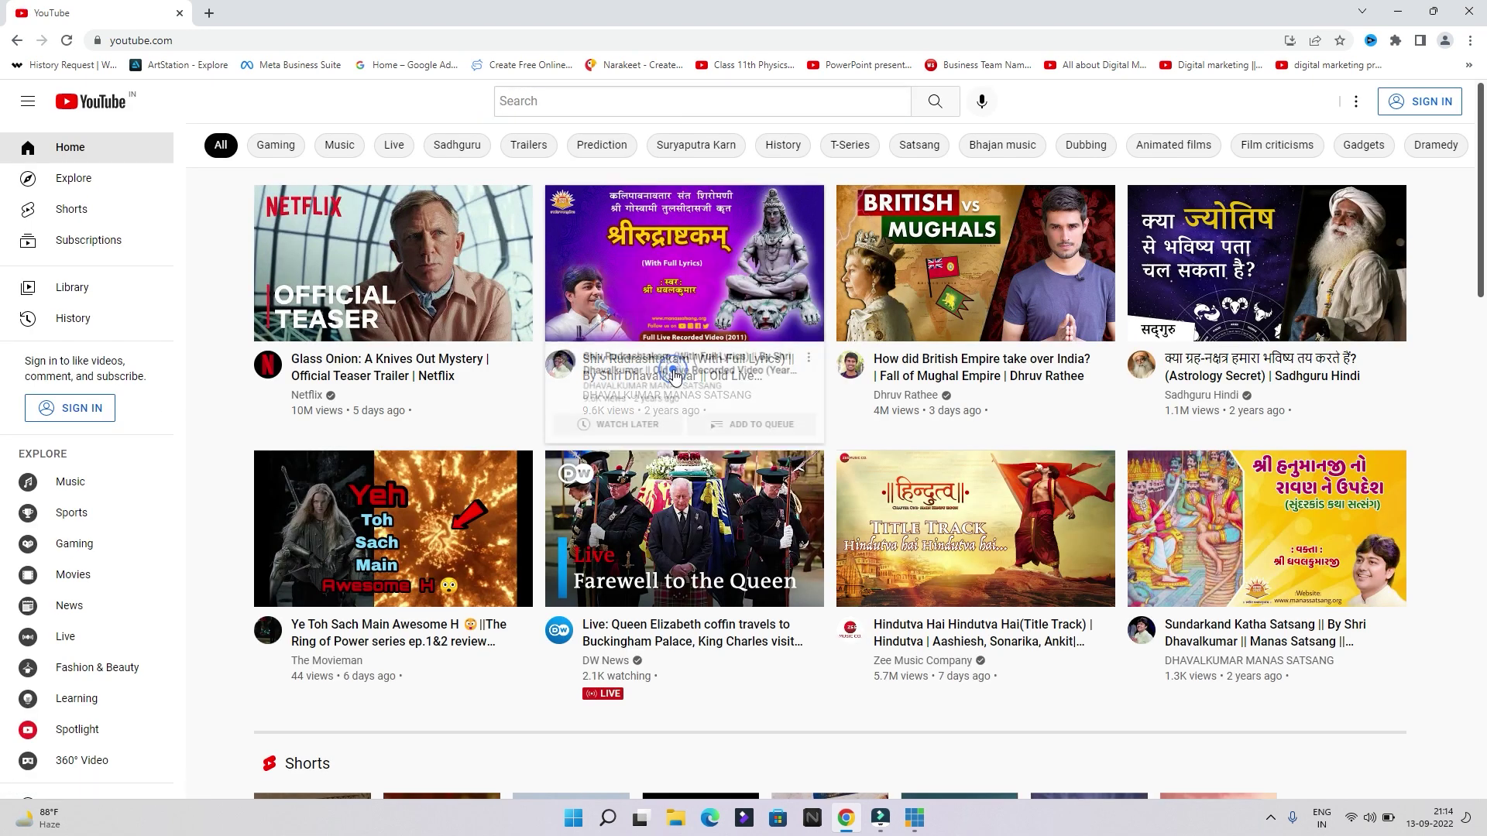
{"action": "left_click", "coordinate": [1476, 10]}
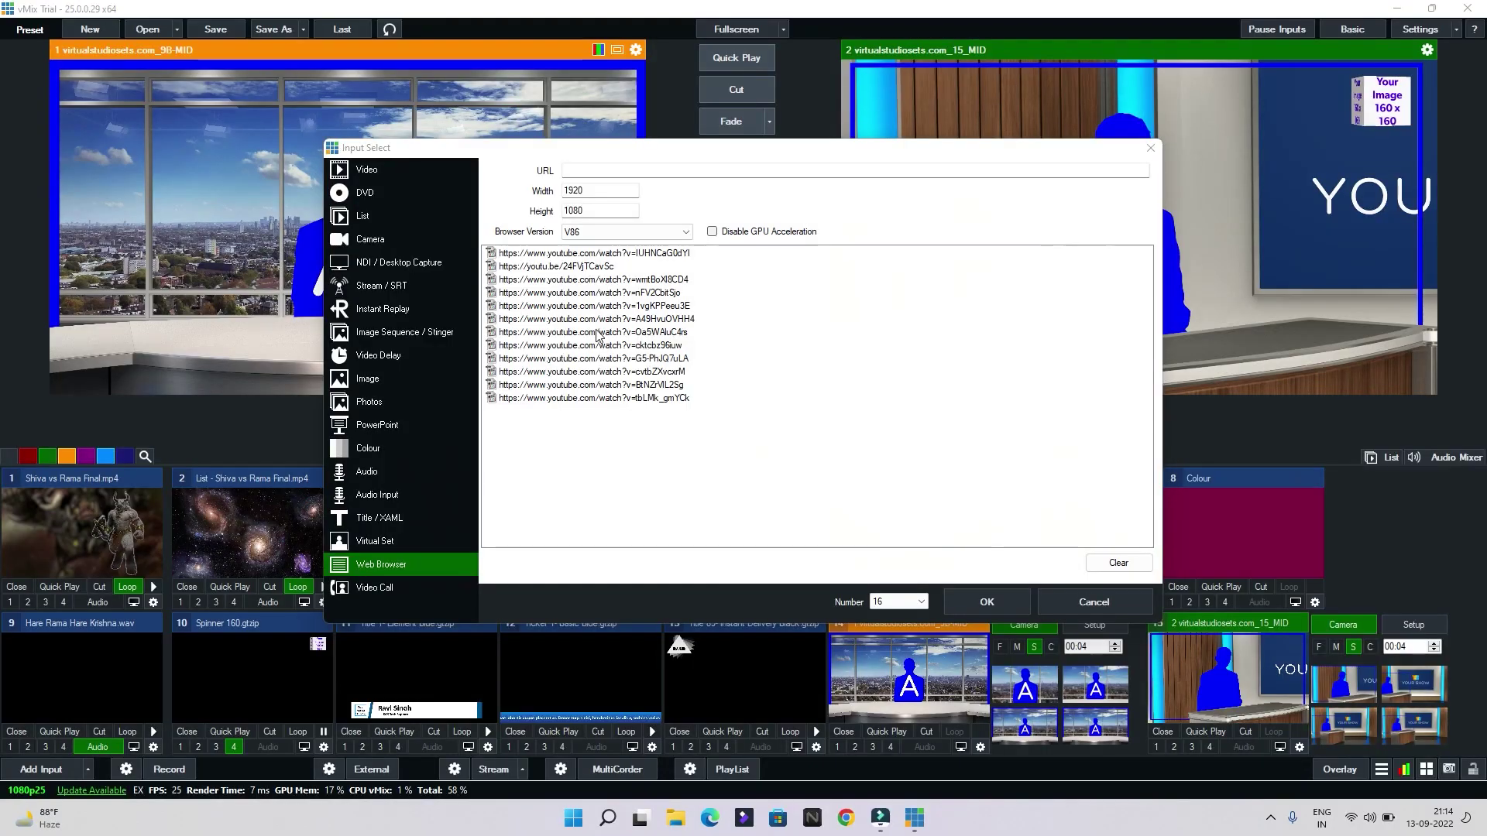
Paste the YouTube link as the URL, add browser input 16, and load it into preview
{"action": "right_click", "coordinate": [650, 174]}
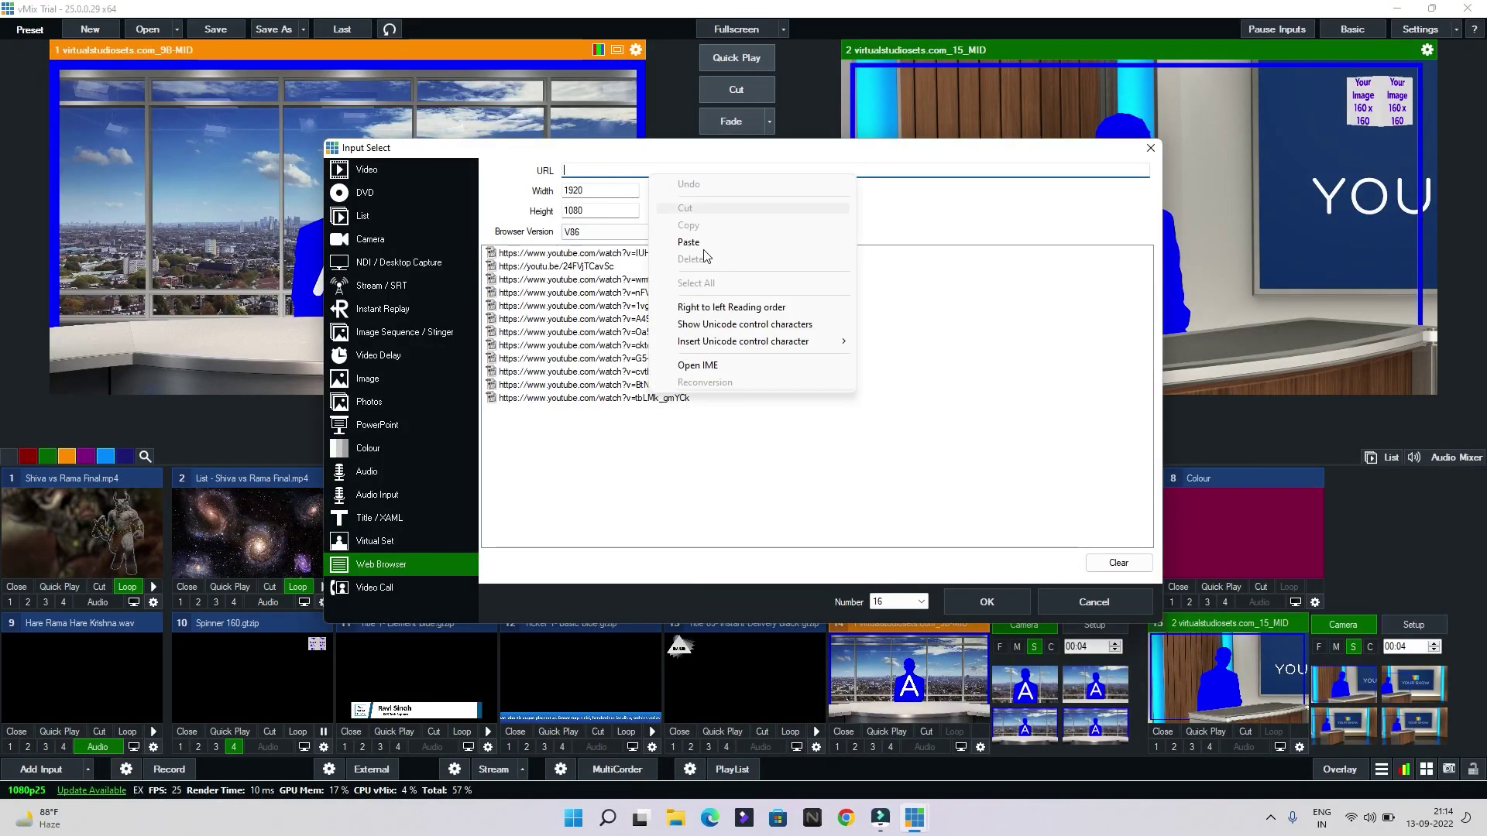
{"action": "left_click", "coordinate": [704, 242]}
{"action": "left_click", "coordinate": [987, 603]}
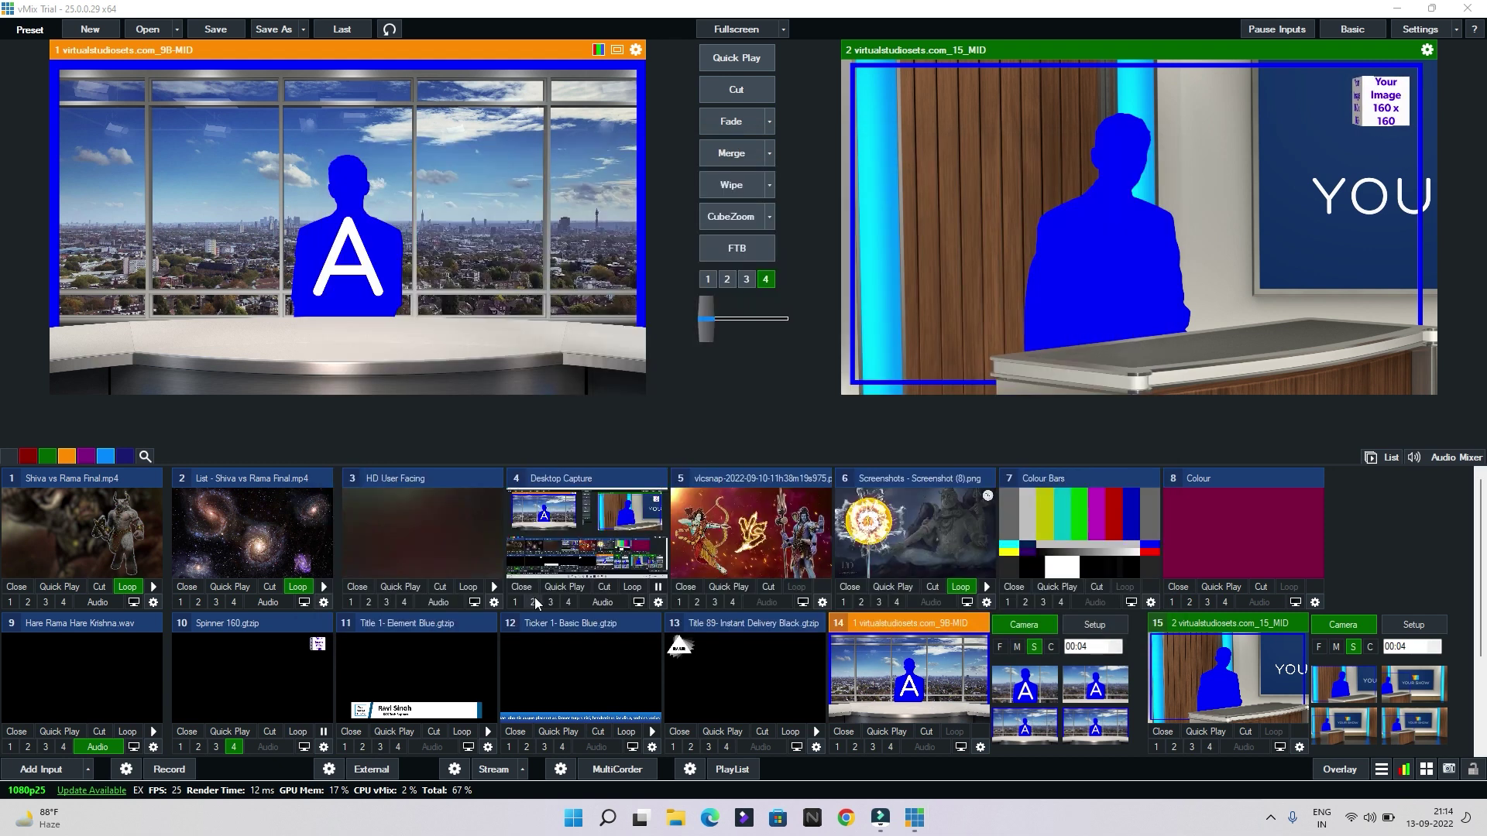
{"action": "scroll", "coordinate": [534, 597], "scroll_direction": "down", "scroll_amount": 2}
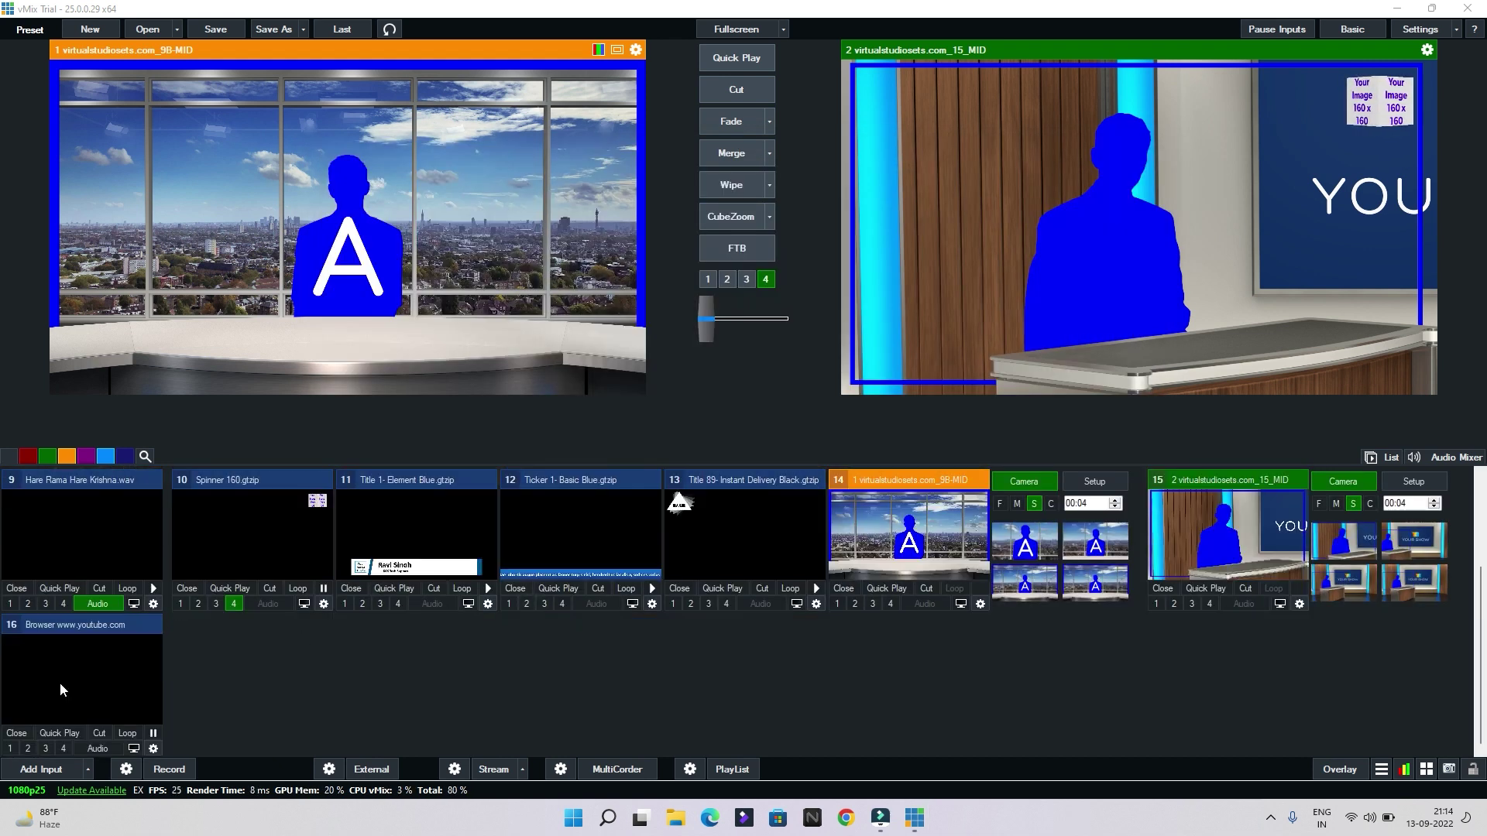
{"action": "left_click", "coordinate": [63, 690]}
{"action": "right_click", "coordinate": [280, 208]}
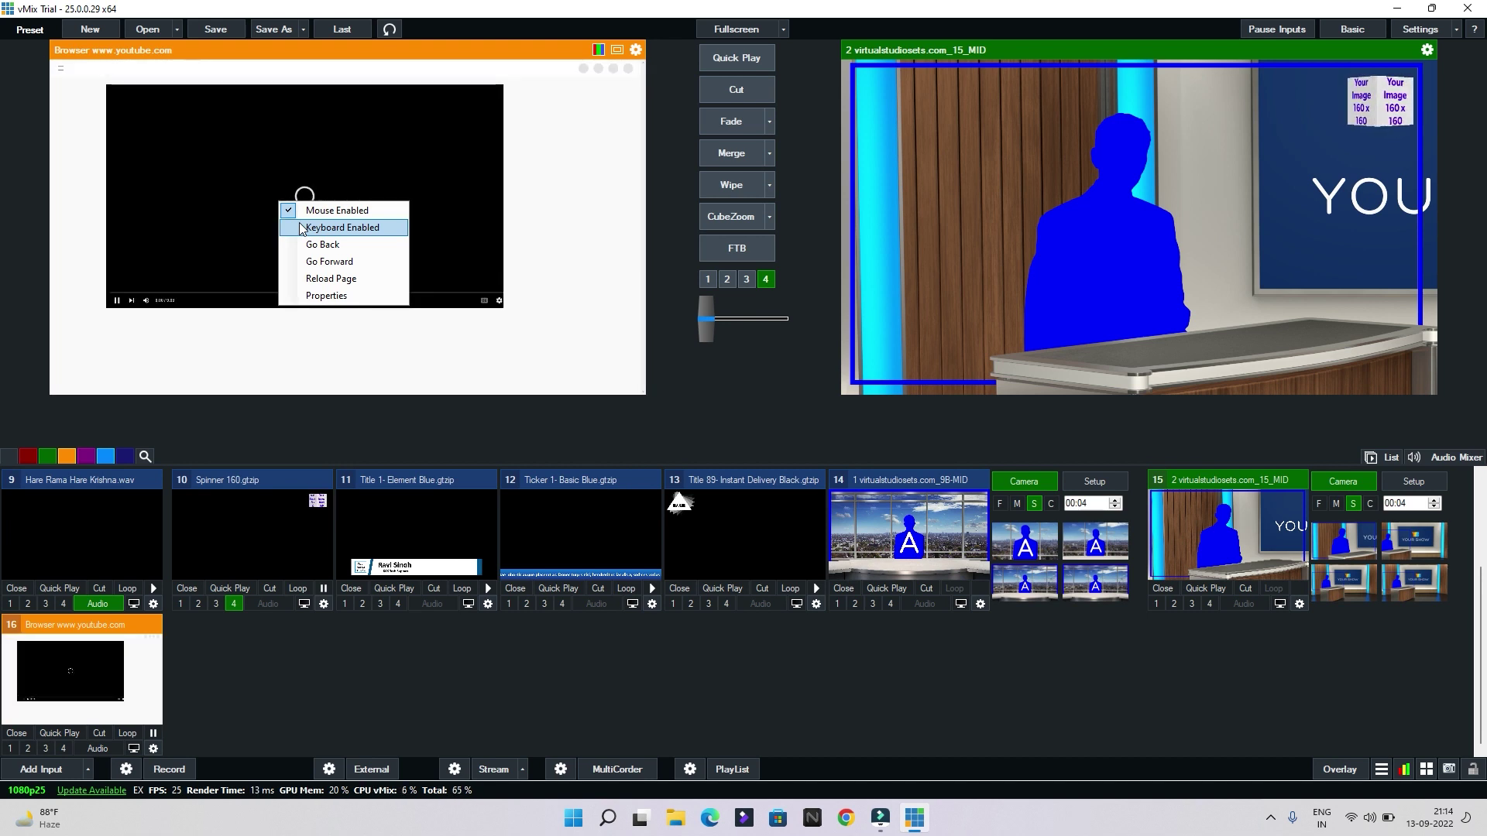
Enable keyboard control, turn off autoplay, and make the YouTube video fill the browser input
{"action": "left_click", "coordinate": [330, 229]}
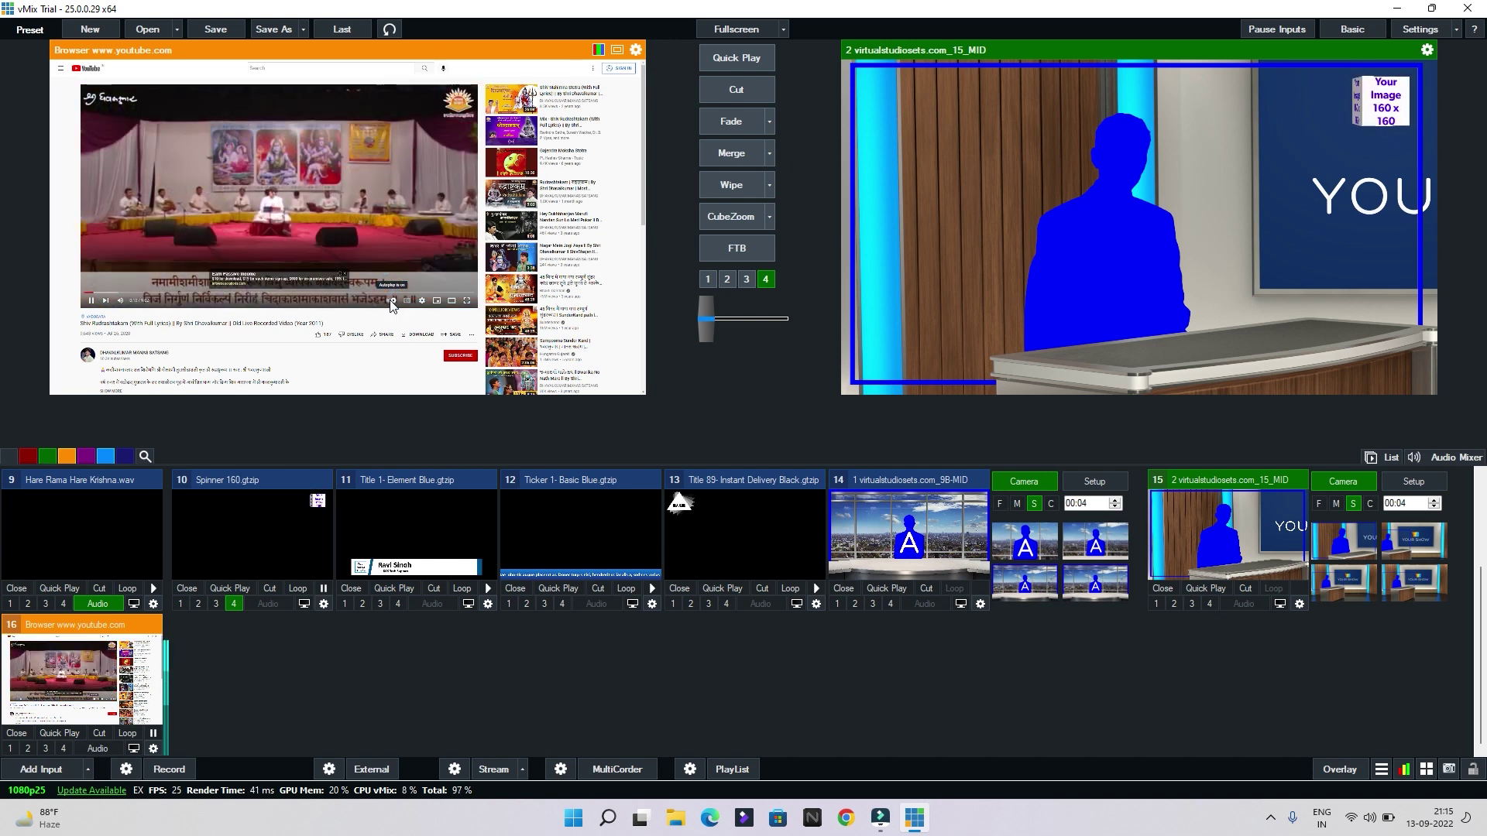
{"action": "left_click", "coordinate": [392, 301]}
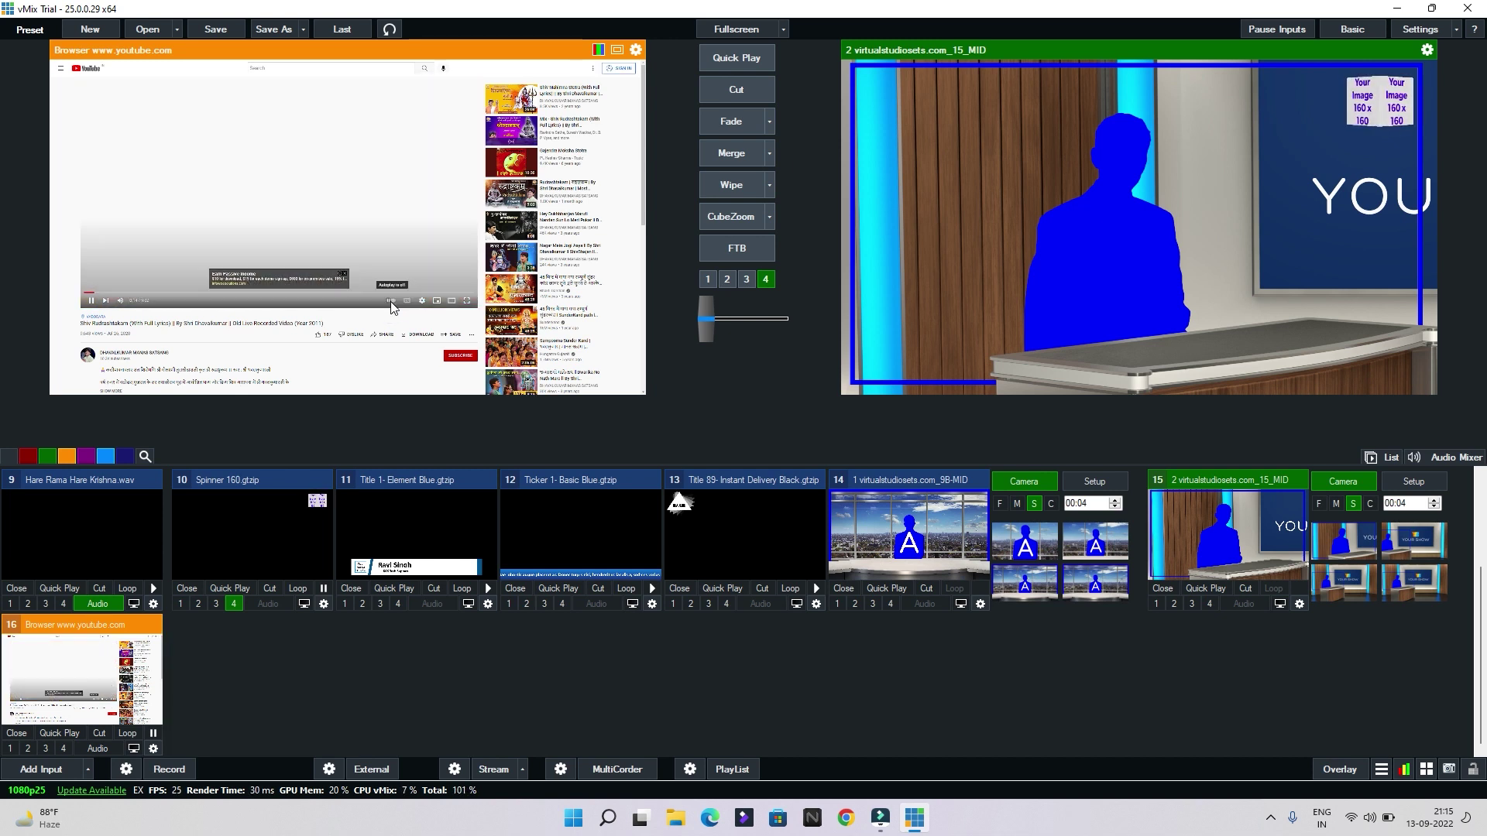
{"action": "left_click", "coordinate": [466, 302]}
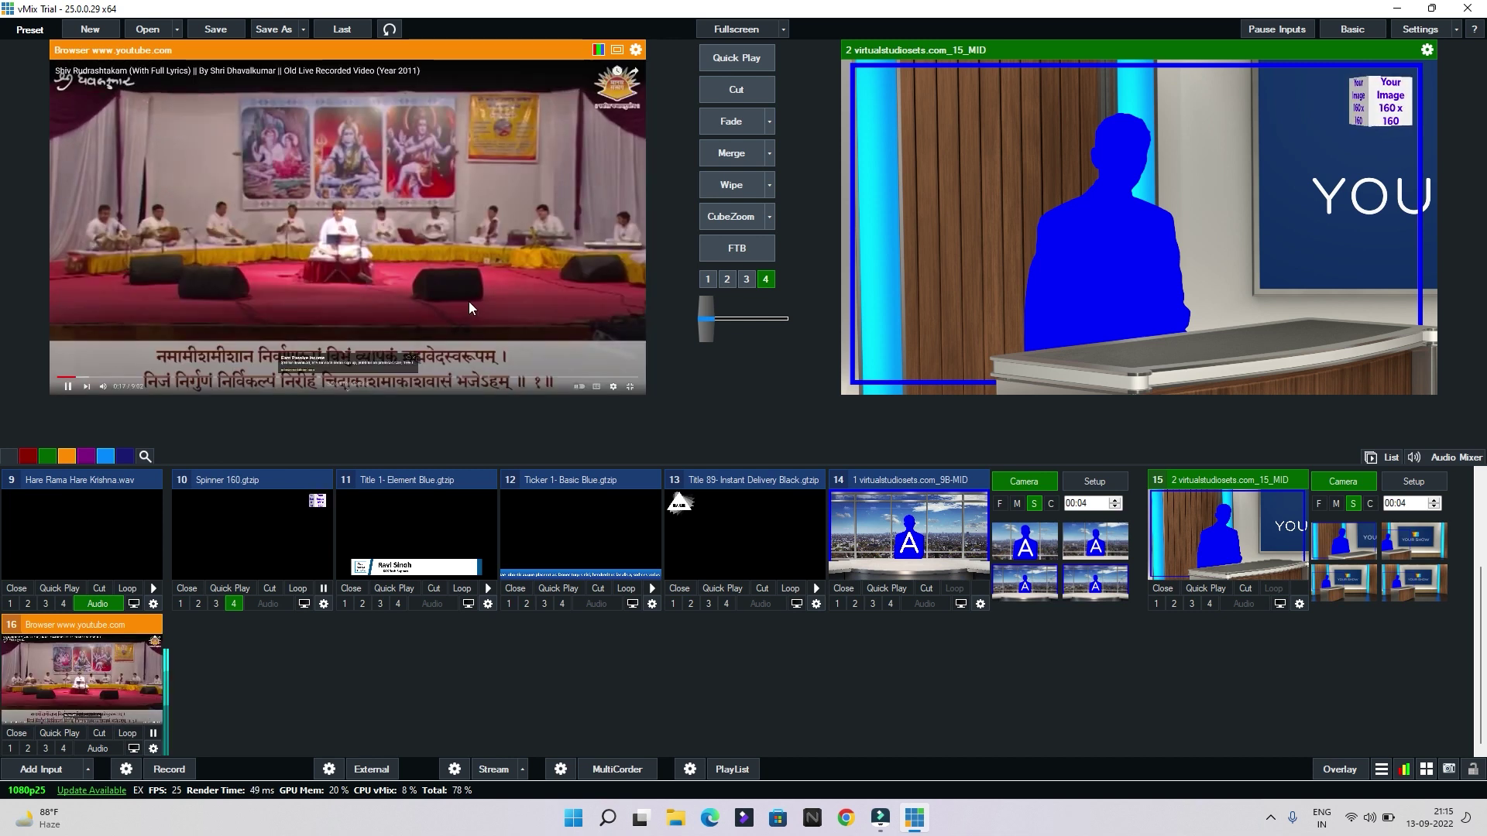
{"action": "left_click", "coordinate": [413, 358]}
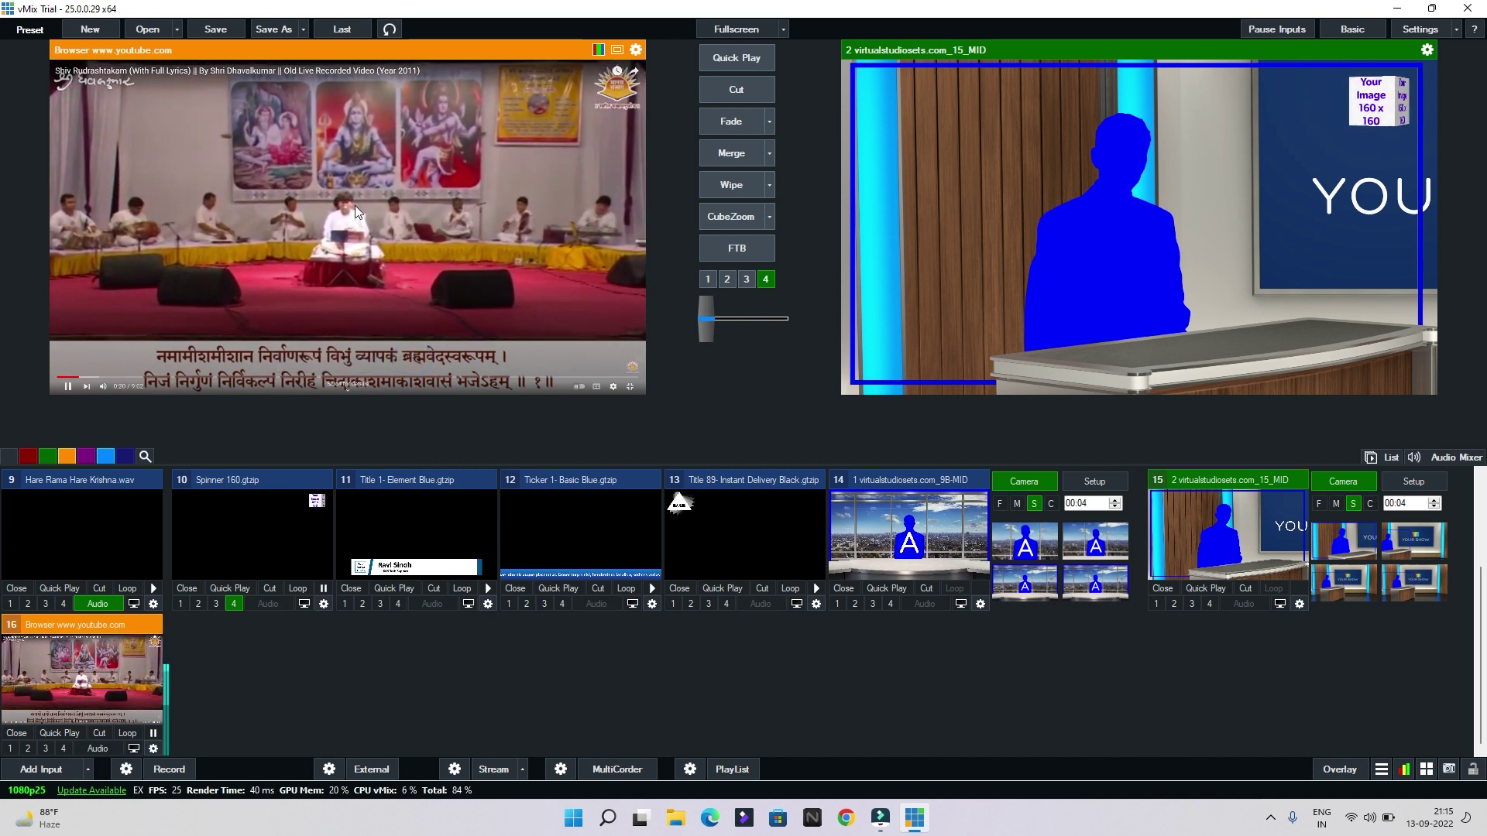
Clear the video's menus to reveal playback controls, then Cut the YouTube input live
{"action": "right_click", "coordinate": [334, 162]}
{"action": "left_click", "coordinate": [351, 173]}
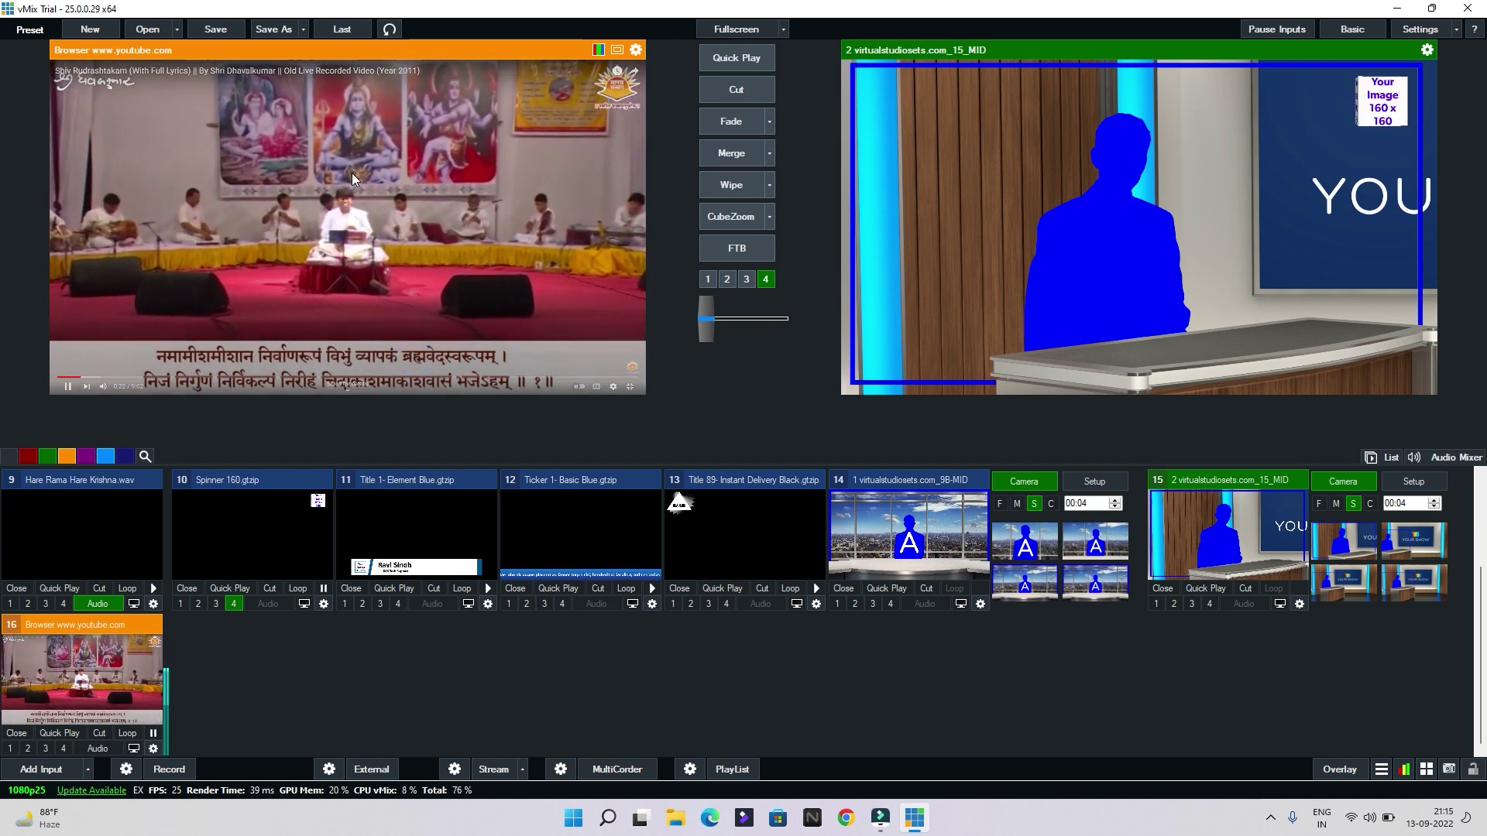
{"action": "right_click", "coordinate": [351, 173]}
{"action": "left_click", "coordinate": [415, 201]}
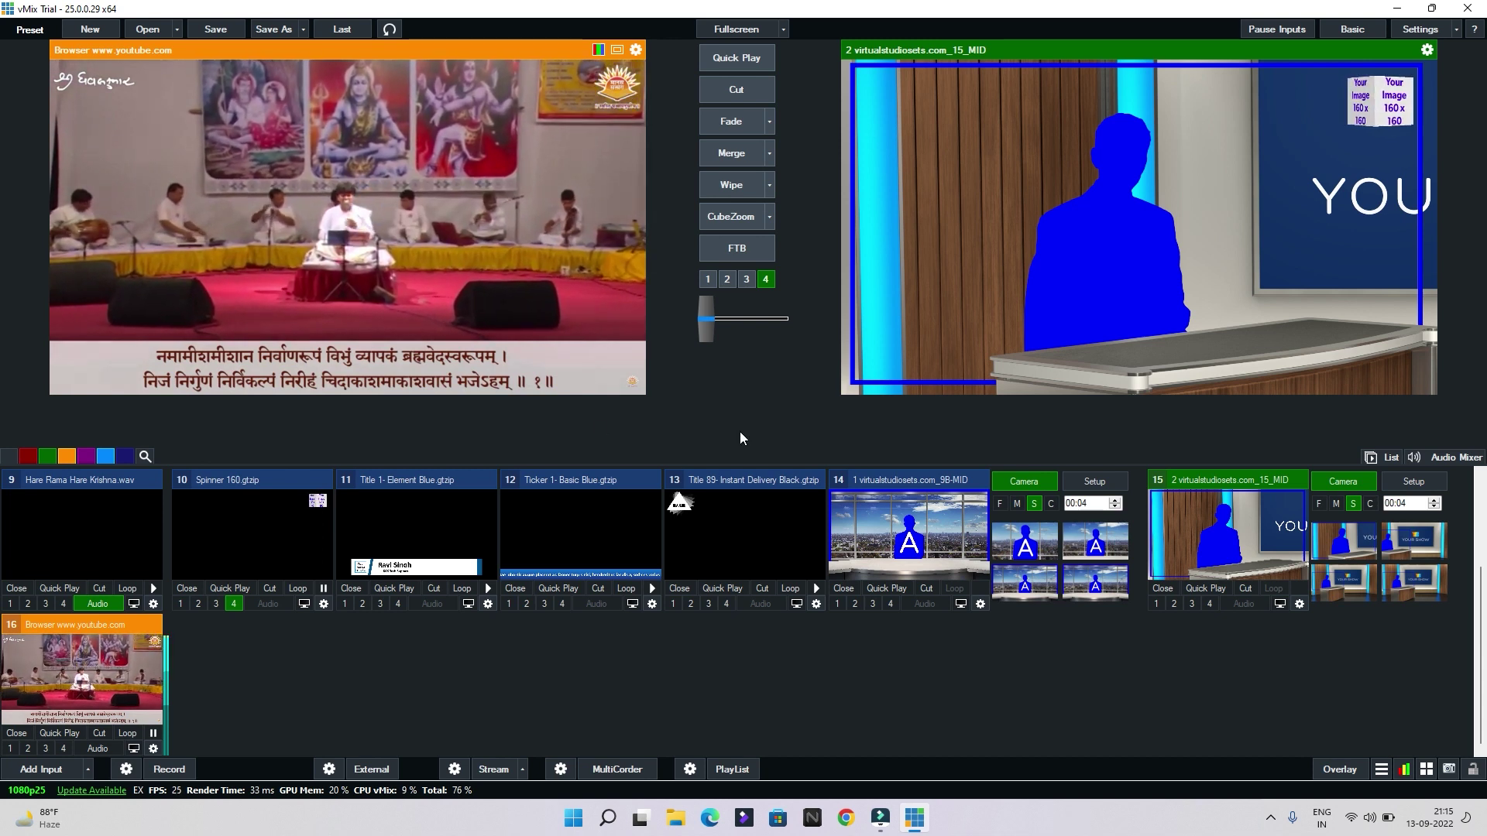
{"action": "right_click", "coordinate": [385, 189]}
{"action": "left_click", "coordinate": [411, 199]}
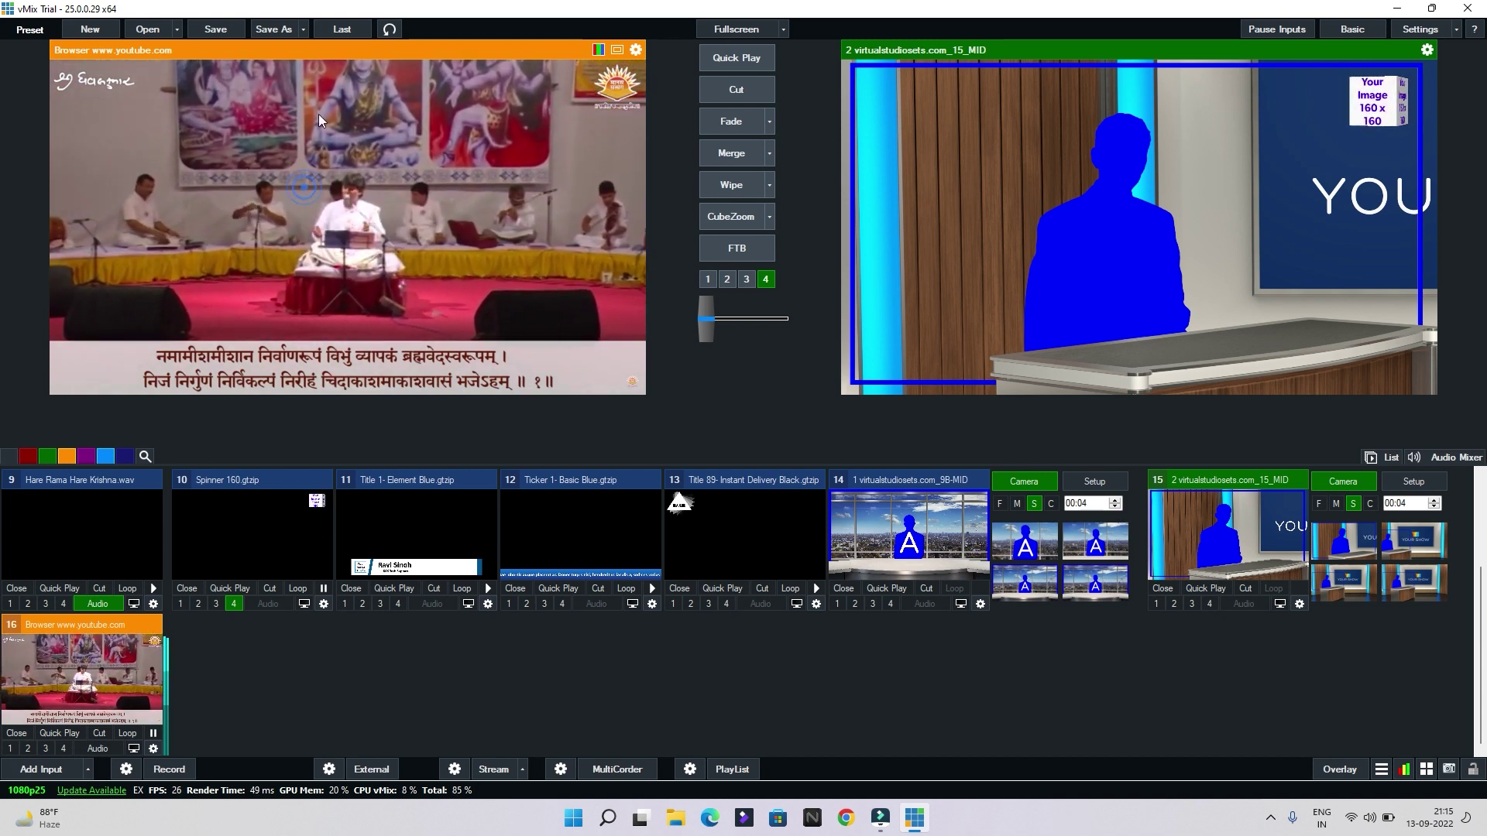
{"action": "right_click", "coordinate": [272, 195]}
{"action": "left_click", "coordinate": [289, 209]}
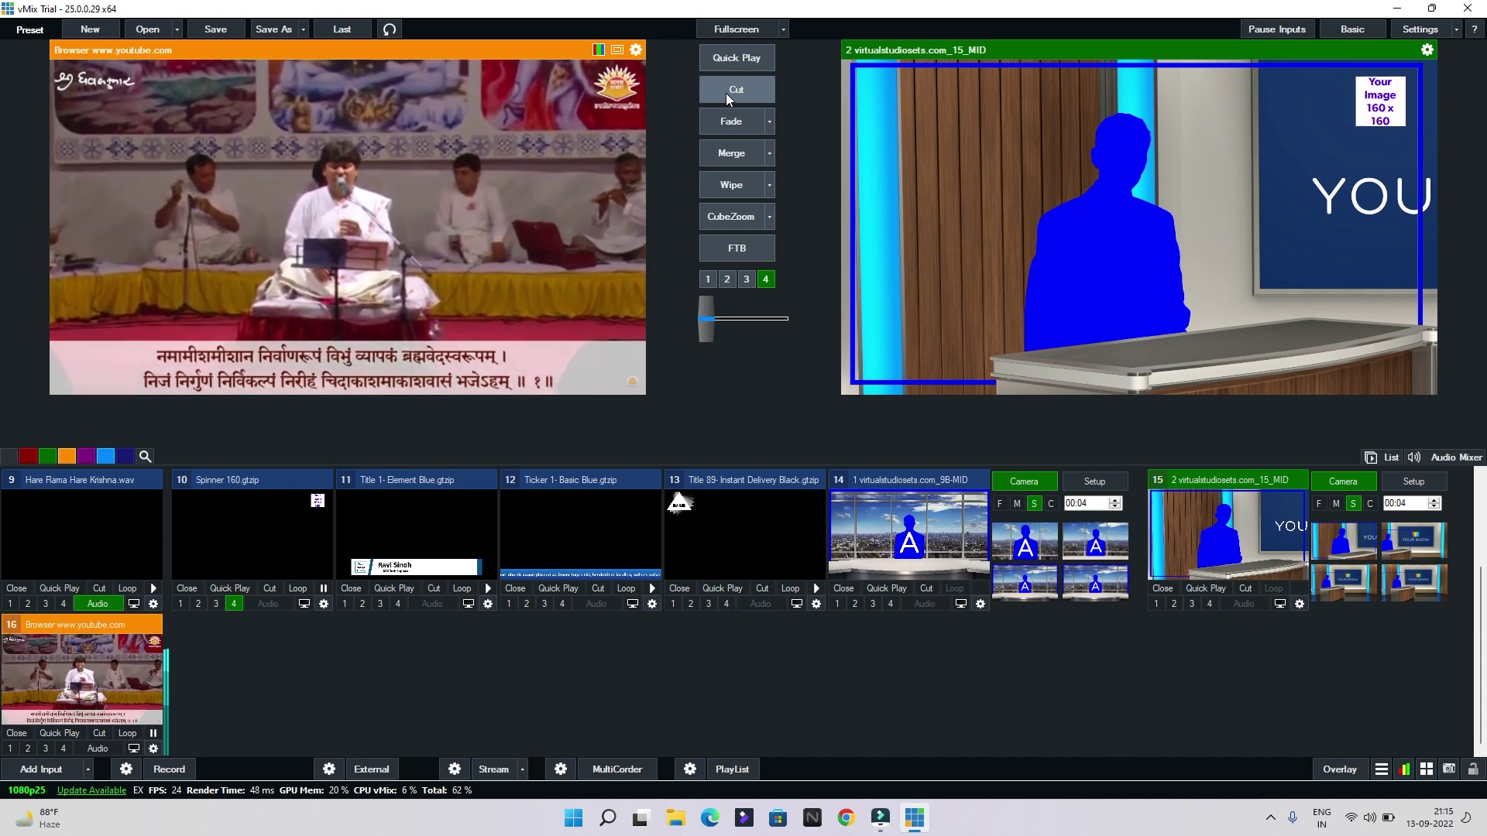
{"action": "left_click", "coordinate": [736, 90]}
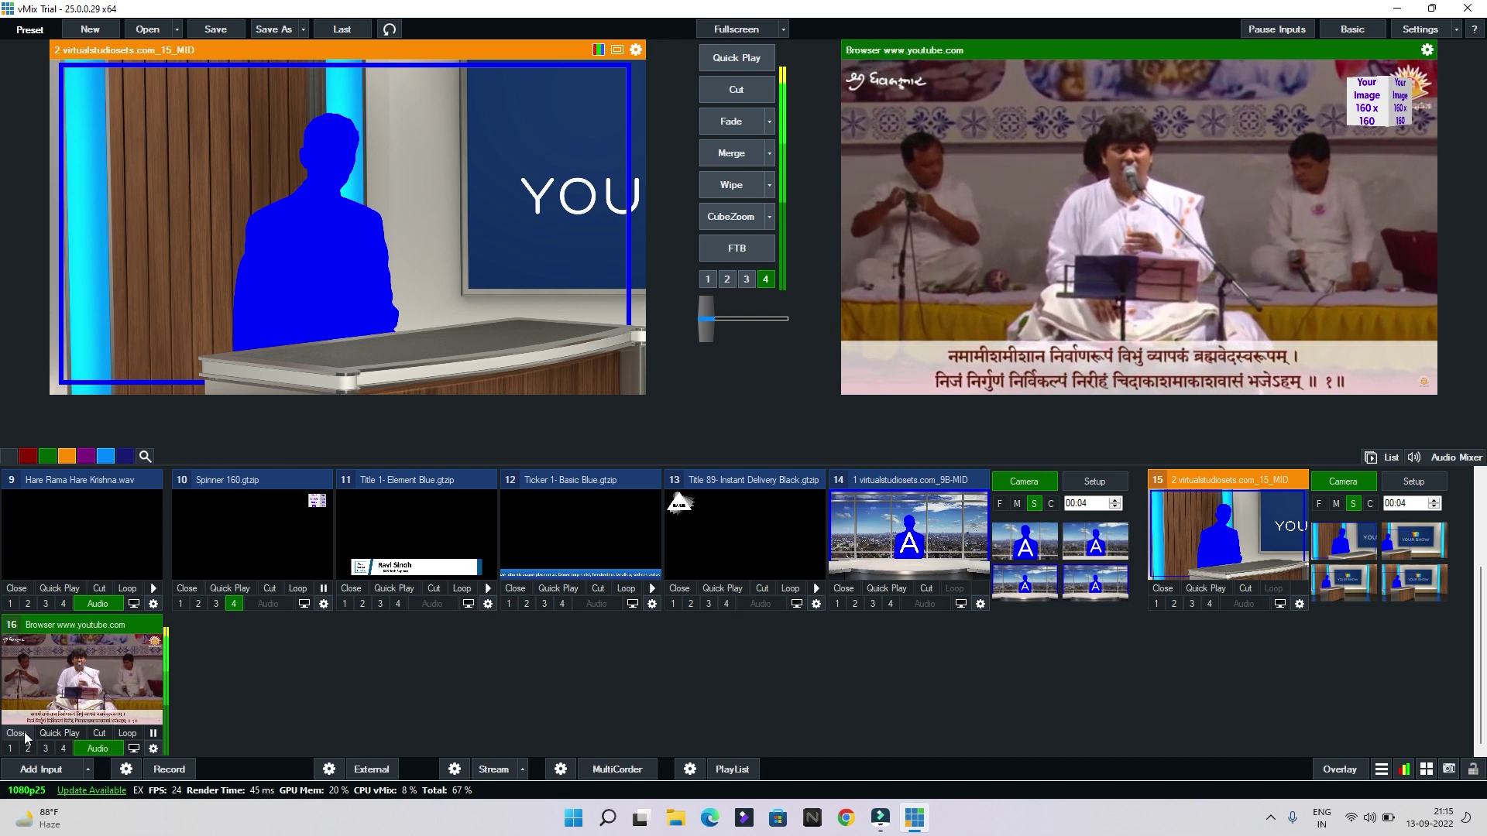
{"action": "left_click", "coordinate": [34, 766]}
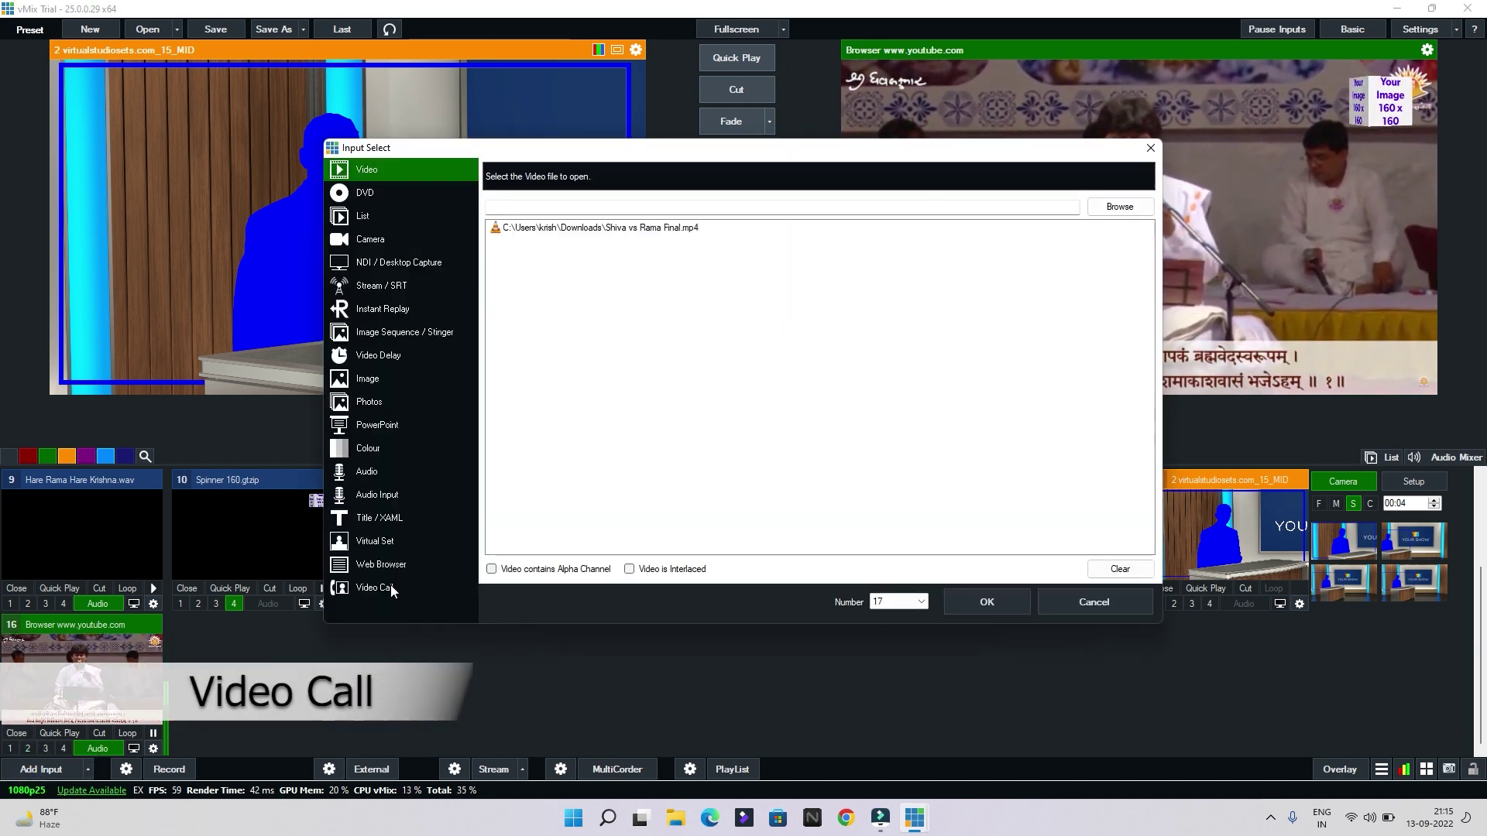
Create a hosted Video Call as input 17 after copying the guest invite link
{"action": "left_click", "coordinate": [391, 590]}
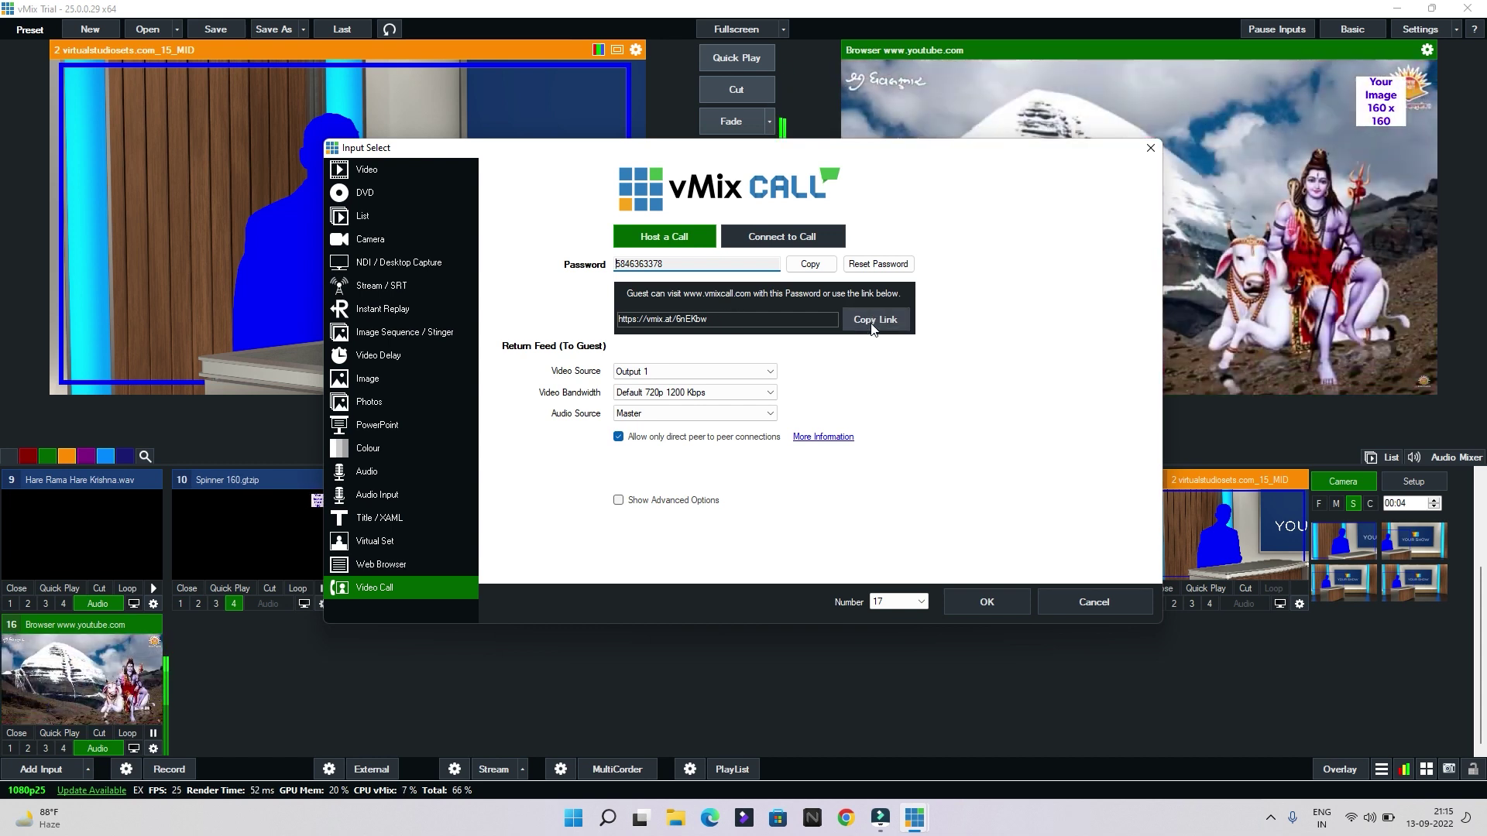
{"action": "left_click", "coordinate": [871, 320]}
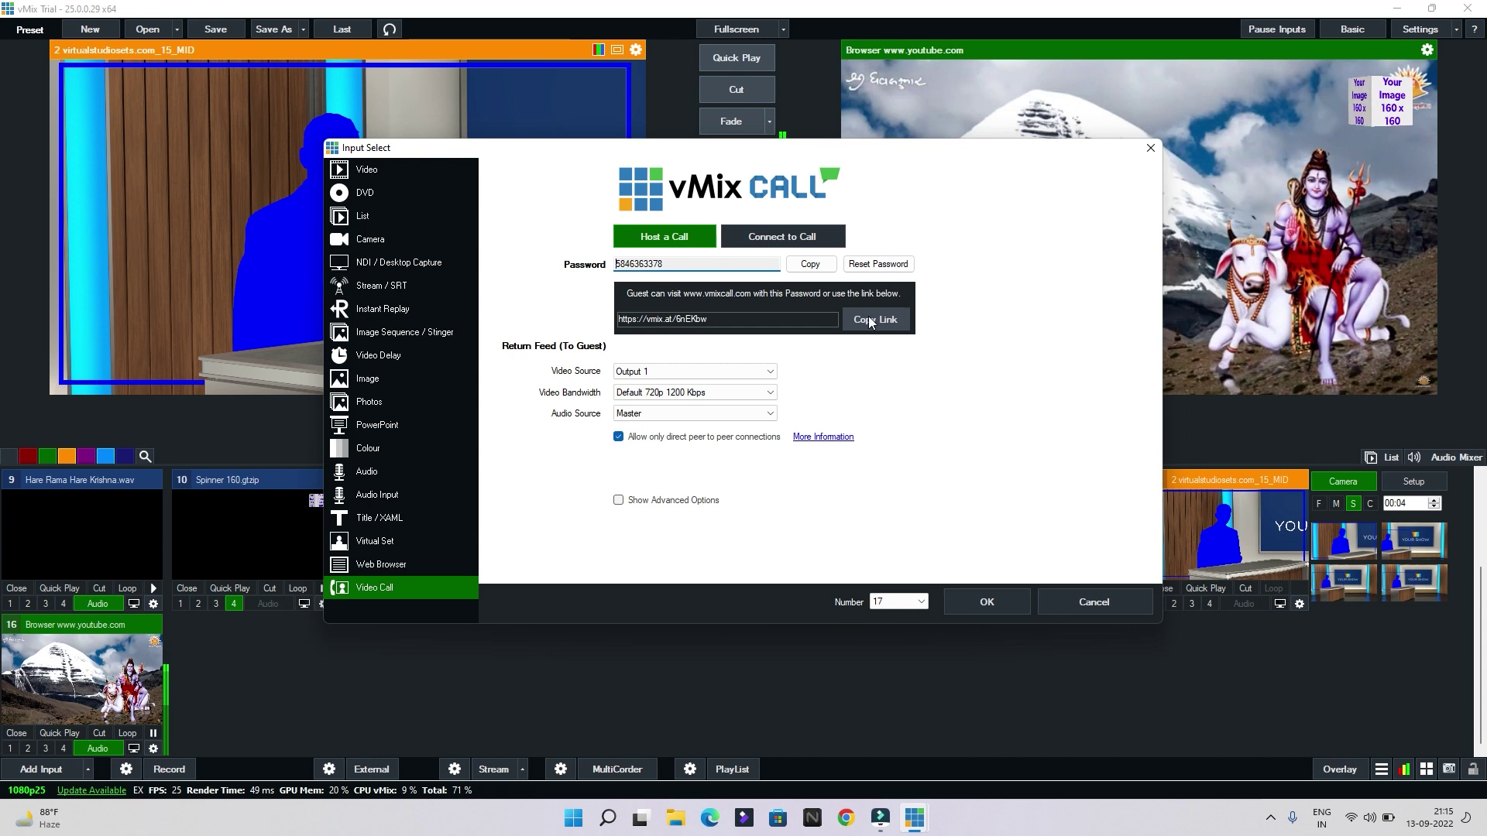
{"action": "left_click", "coordinate": [869, 319]}
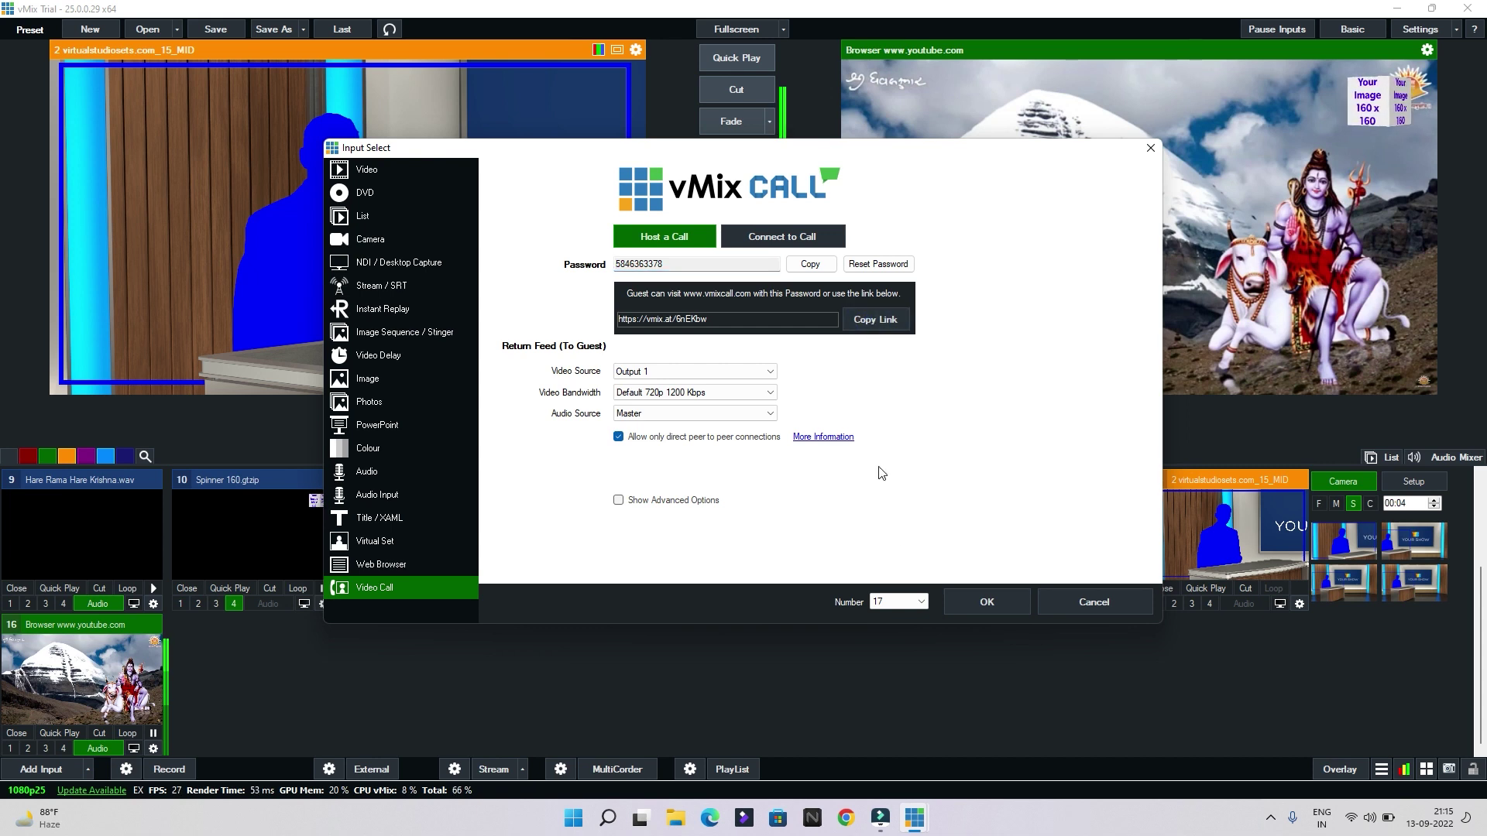
{"action": "left_click", "coordinate": [982, 598]}
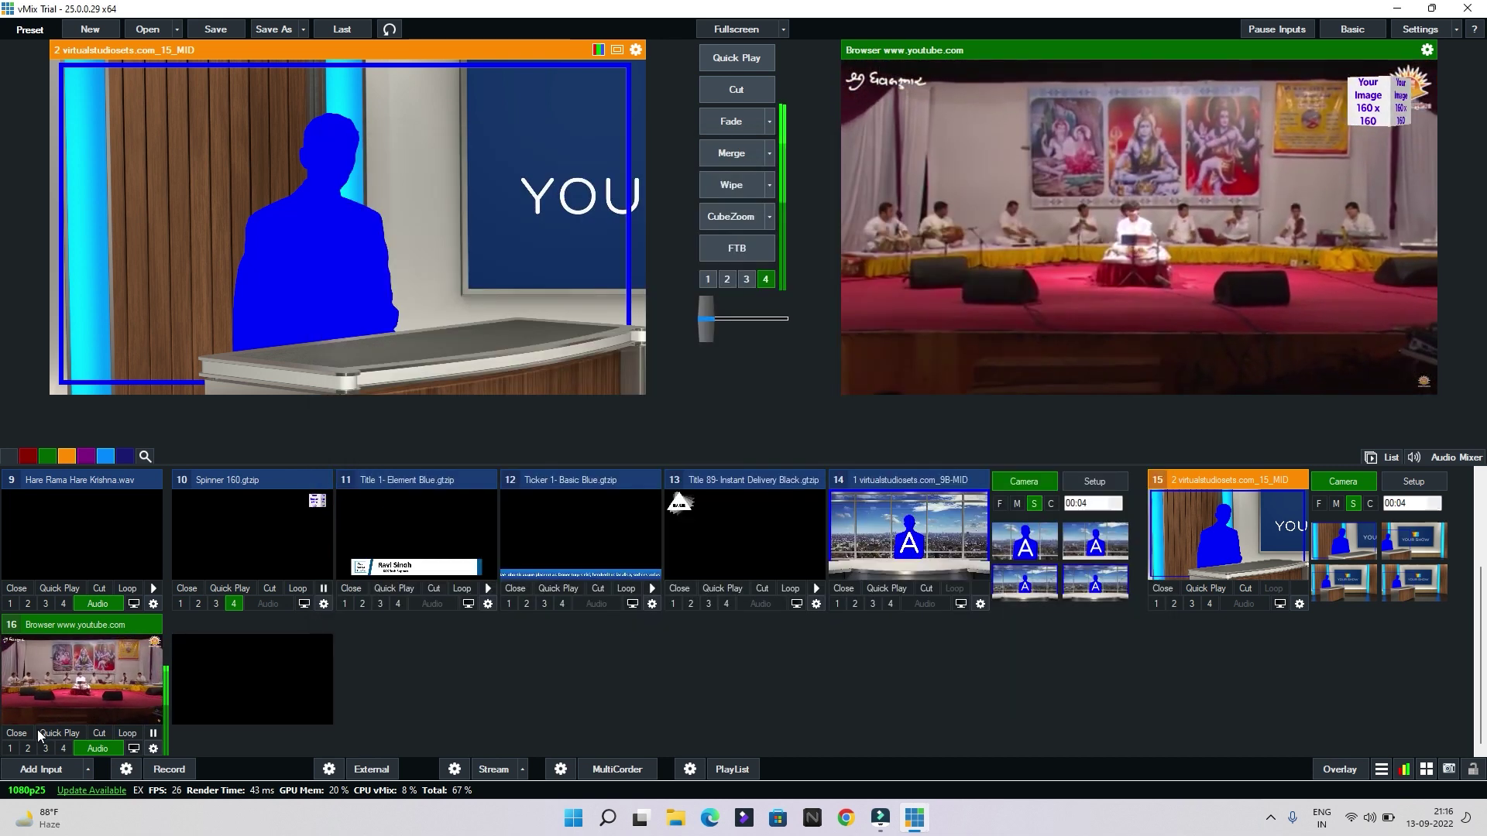
Close the YouTube browser, dark, Desktop Capture, snapshot and Screenshots image inputs
{"action": "left_click", "coordinate": [29, 733]}
{"action": "scroll", "coordinate": [771, 659], "scroll_direction": "up", "scroll_amount": 1}
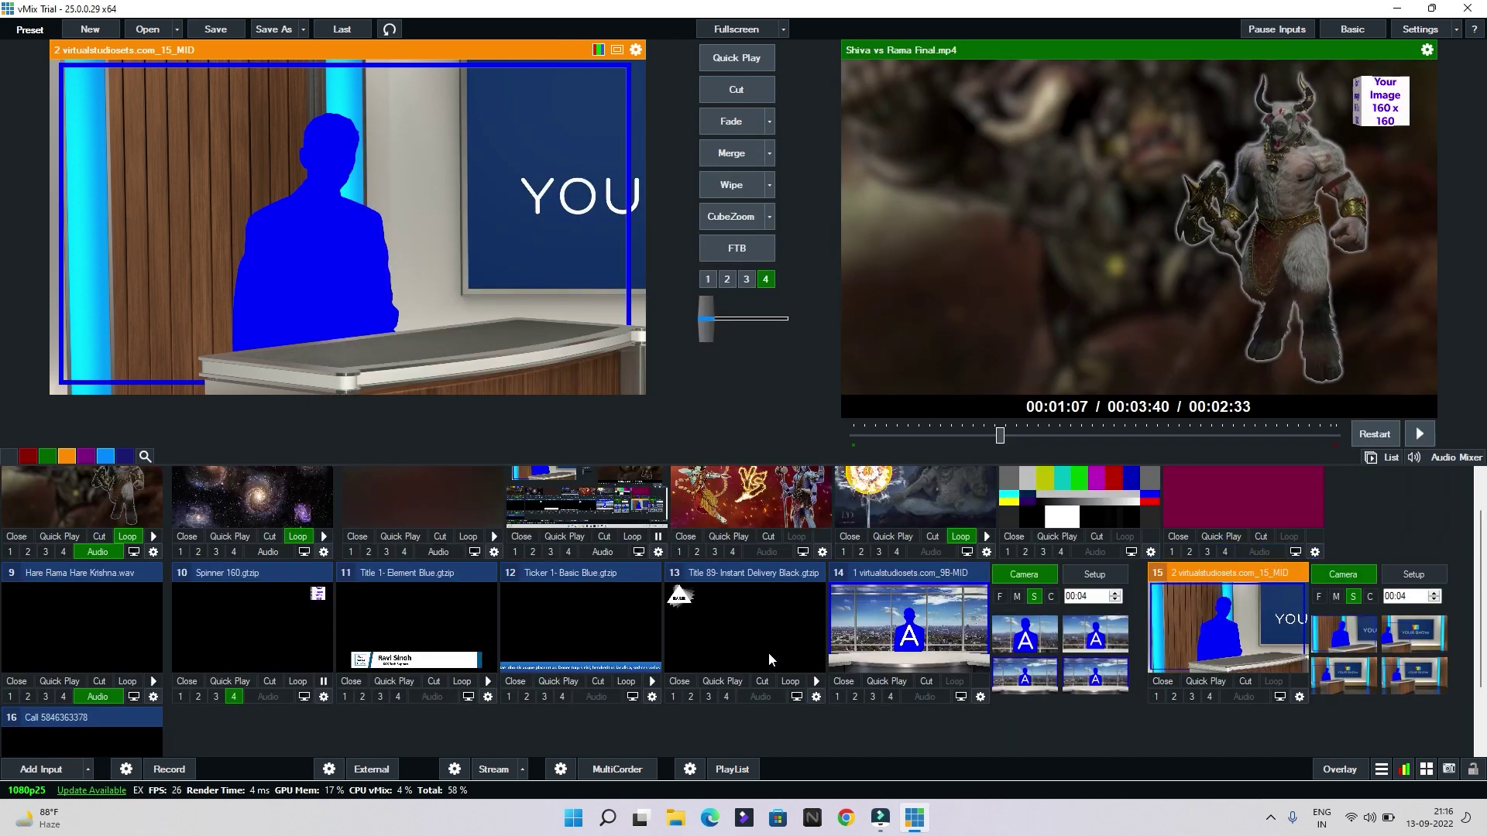
{"action": "scroll", "coordinate": [771, 659], "scroll_direction": "up", "scroll_amount": 1}
{"action": "left_click", "coordinate": [359, 587]}
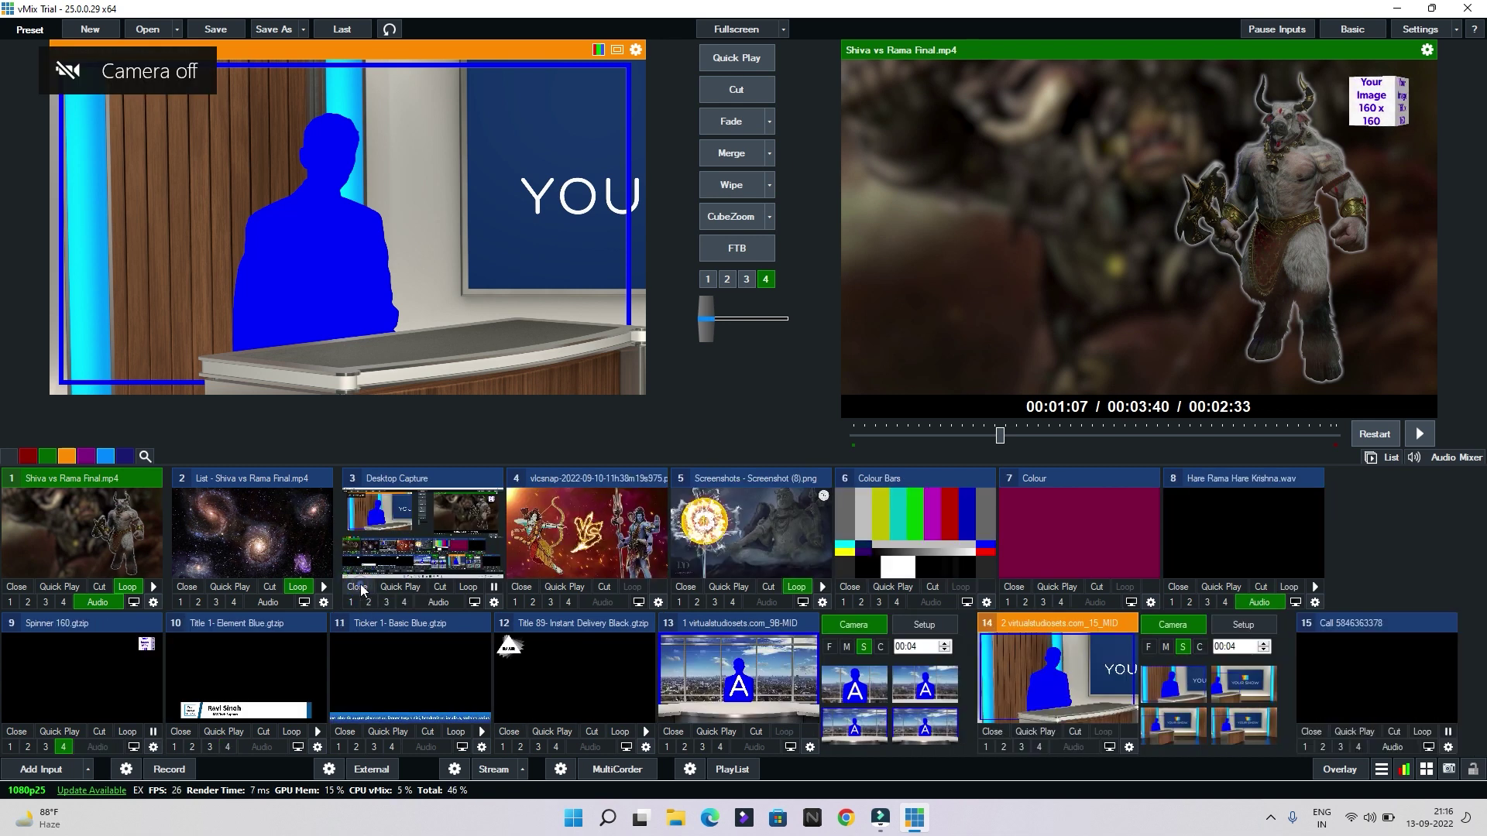
{"action": "left_click", "coordinate": [359, 587]}
{"action": "left_click", "coordinate": [358, 587]}
{"action": "left_click", "coordinate": [358, 587]}
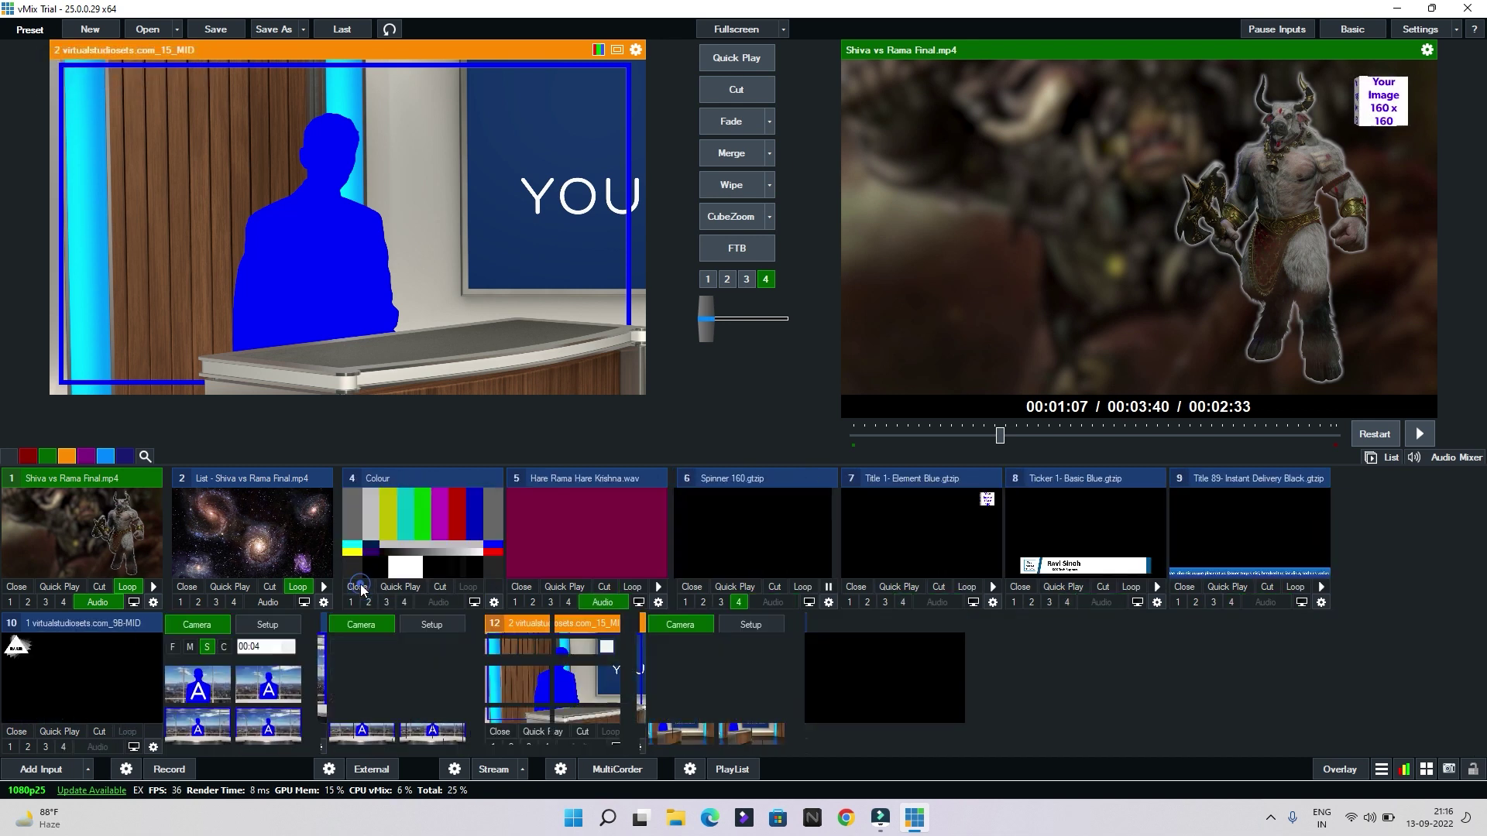
Close the Colour, audio, Spinner, title, ticker and virtual set inputs, then cue the call input in Preview
{"action": "left_click", "coordinate": [359, 587]}
{"action": "left_click", "coordinate": [359, 587]}
{"action": "left_click", "coordinate": [359, 587]}
{"action": "left_click", "coordinate": [359, 587]}
{"action": "left_click", "coordinate": [360, 588]}
{"action": "left_click", "coordinate": [360, 589]}
{"action": "left_click", "coordinate": [361, 589]}
{"action": "left_click", "coordinate": [360, 589]}
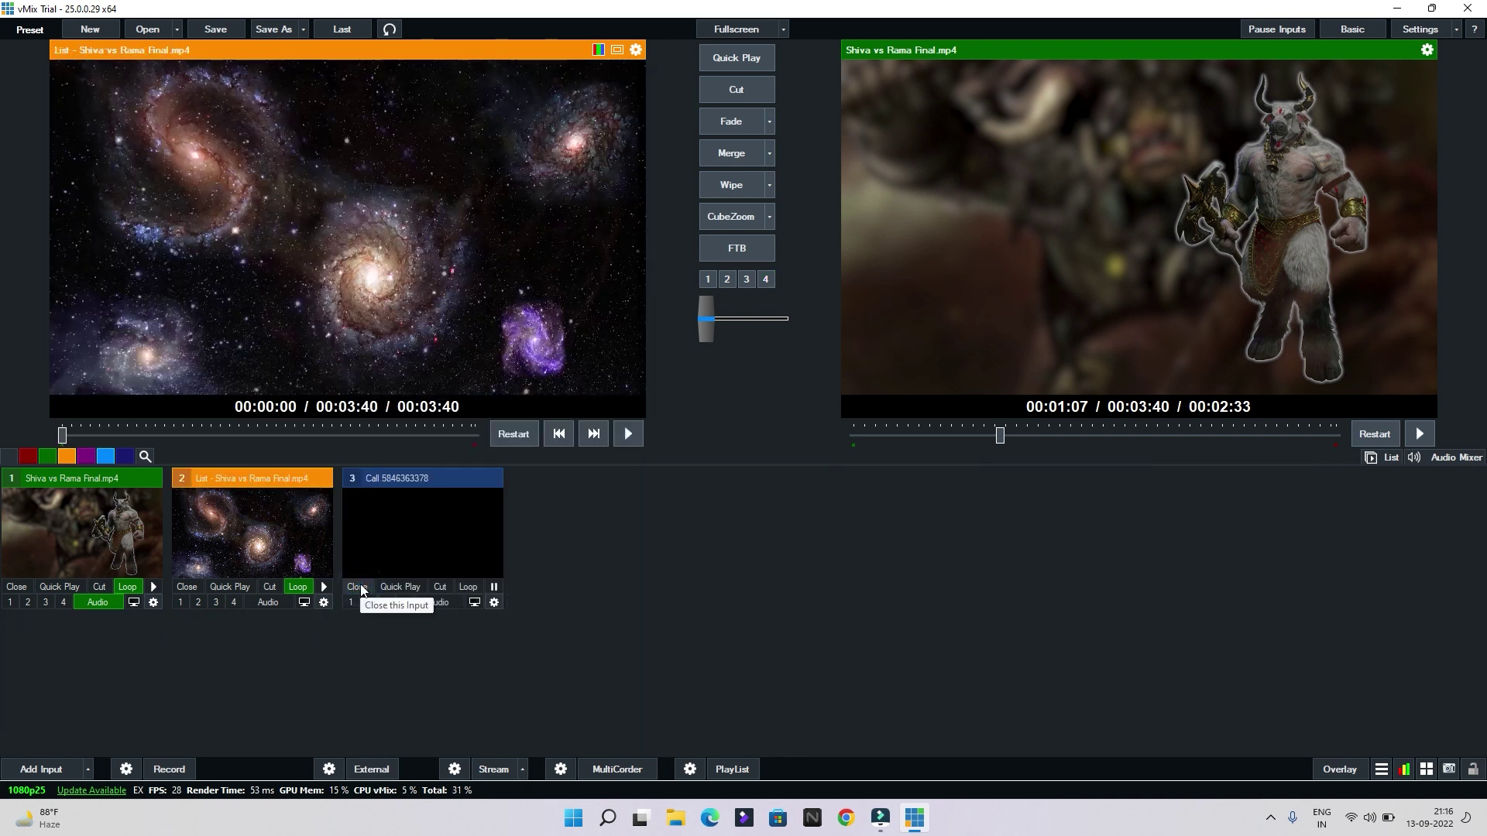
{"action": "left_click", "coordinate": [408, 542]}
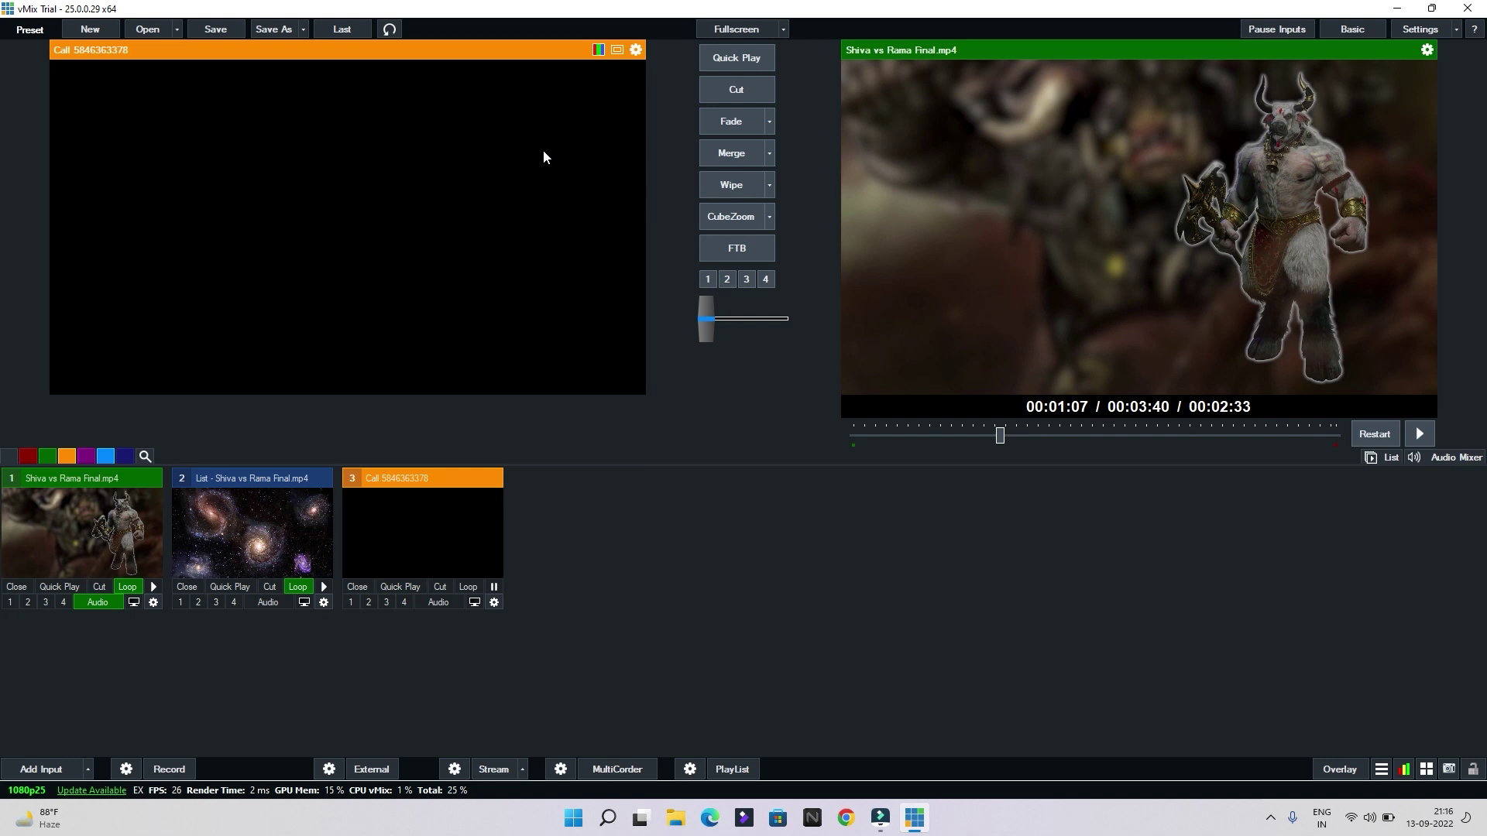
{"action": "left_click", "coordinate": [846, 818]}
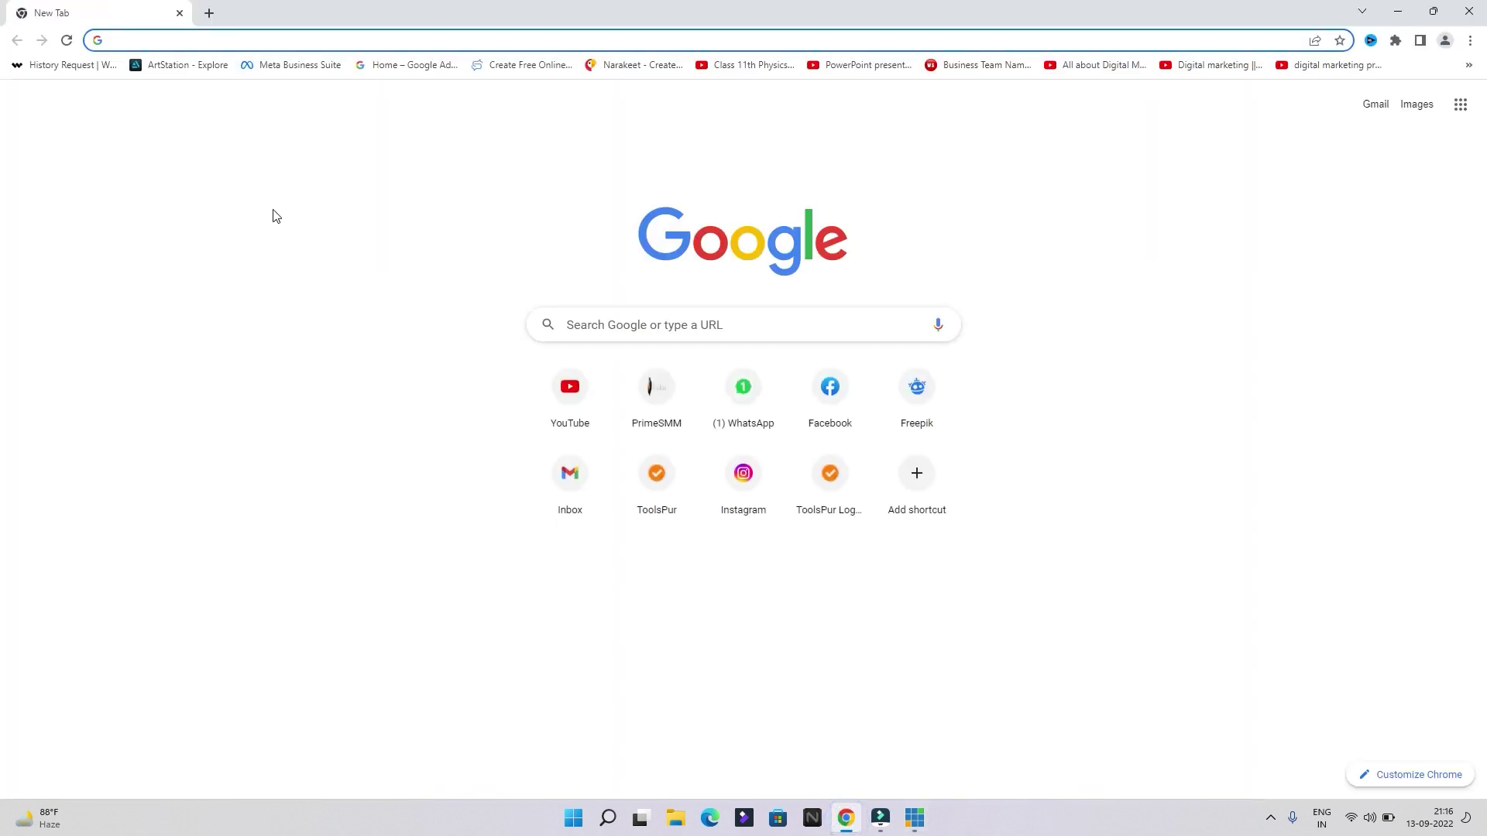
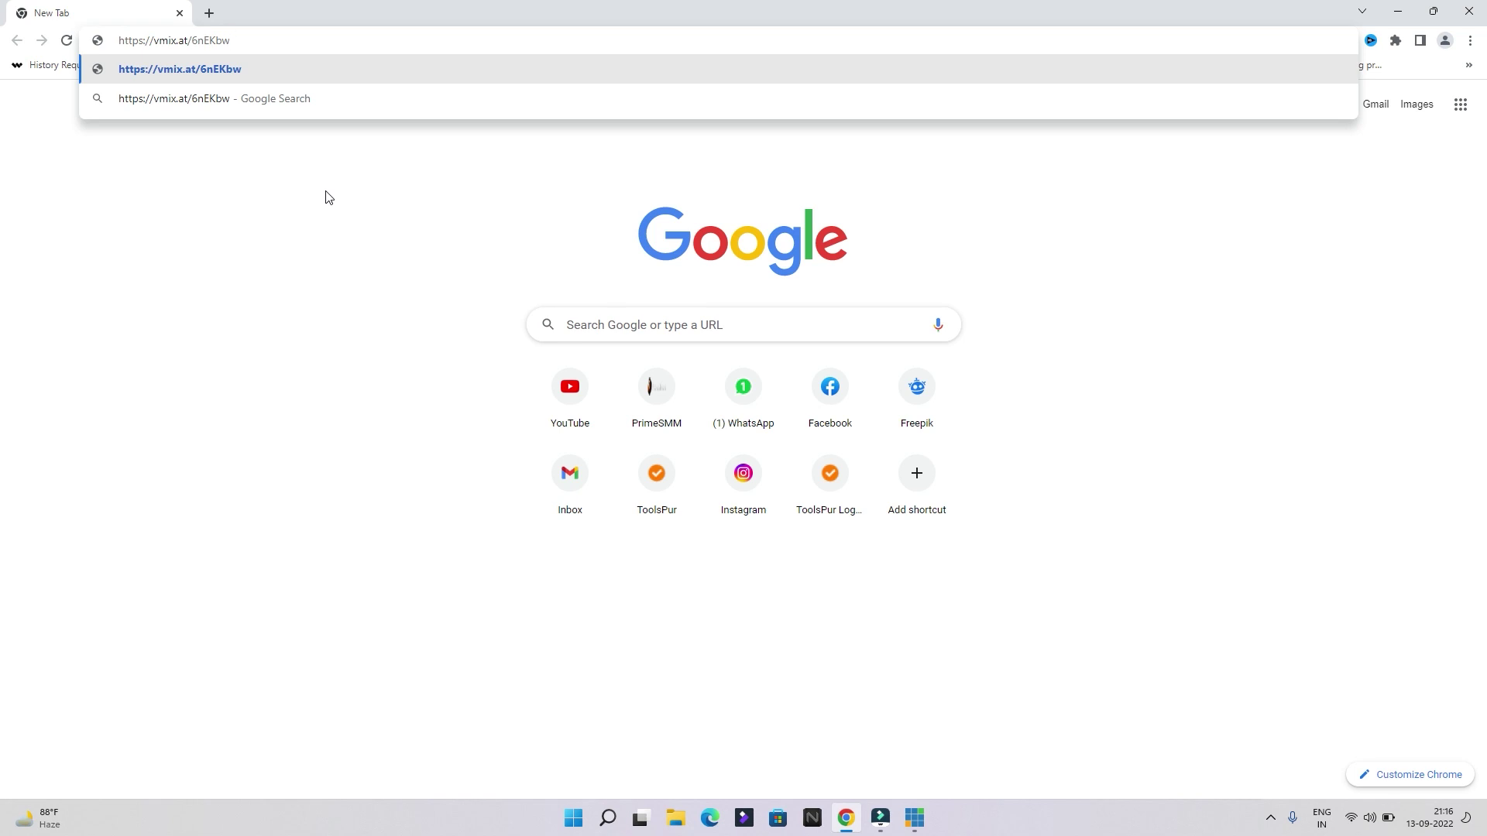
Paste the vmix.at invite link into Chrome's address bar and load the guest join page
{"action": "key", "text": "Return"}
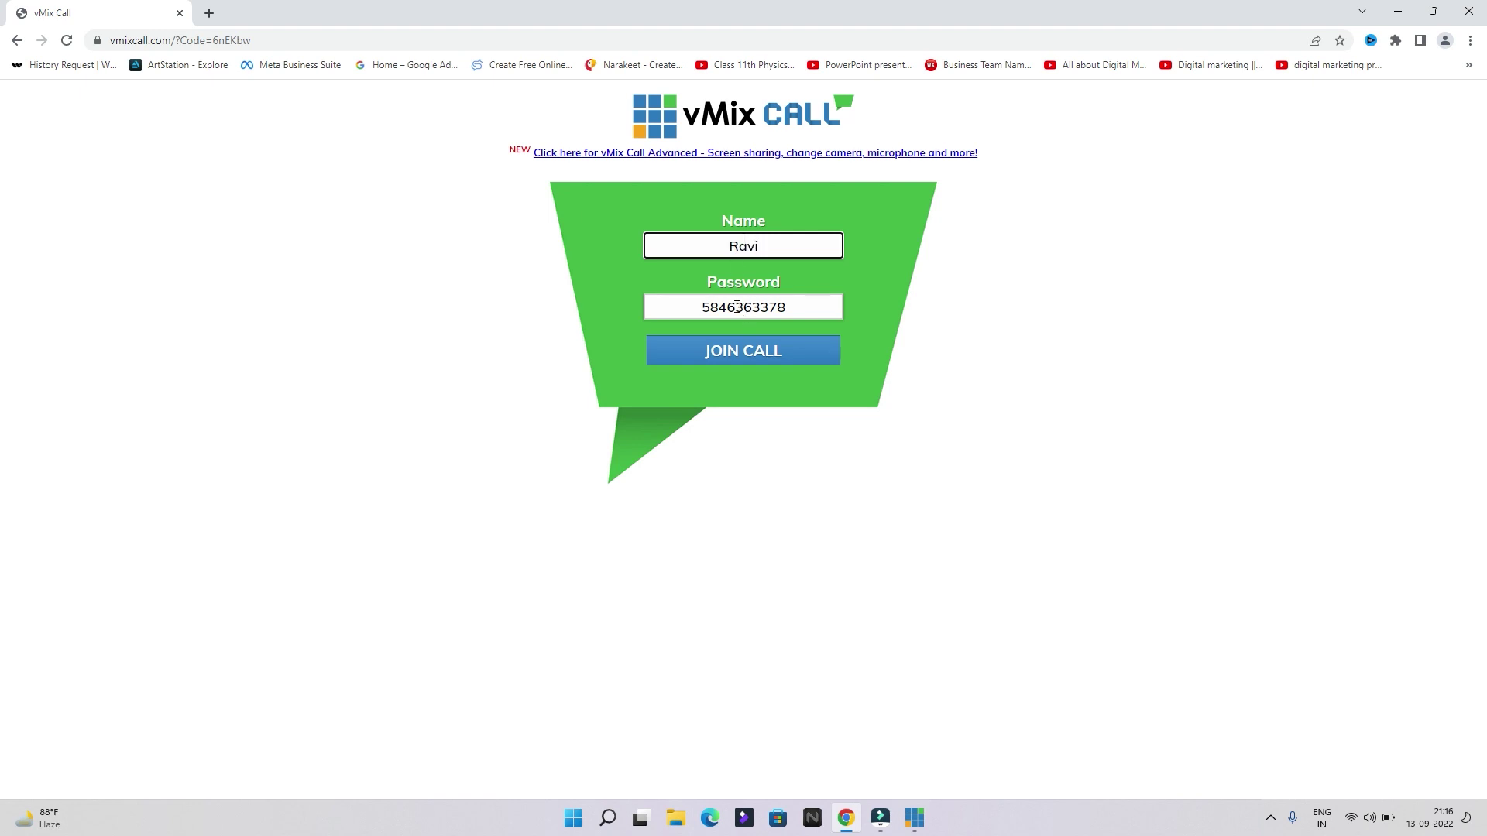
{"action": "key", "text": "alt+Tab"}
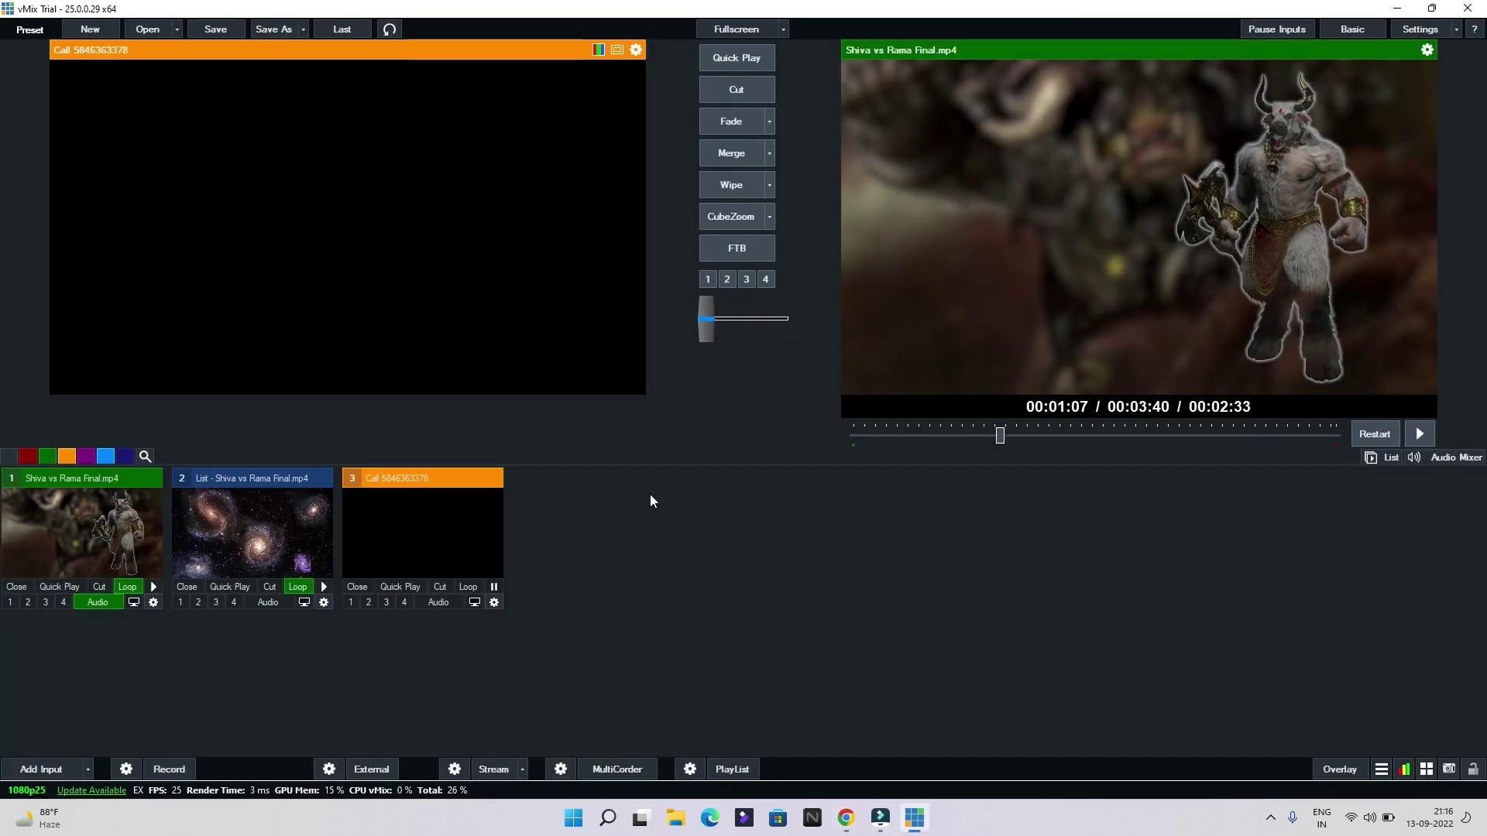
Return to Chrome's vMix Call join page and try joining the call as the guest
{"action": "key", "text": "alt+Tab"}
{"action": "left_click", "coordinate": [735, 360]}
{"action": "key", "text": "alt+Tab"}
{"action": "key", "text": "alt+Tab"}
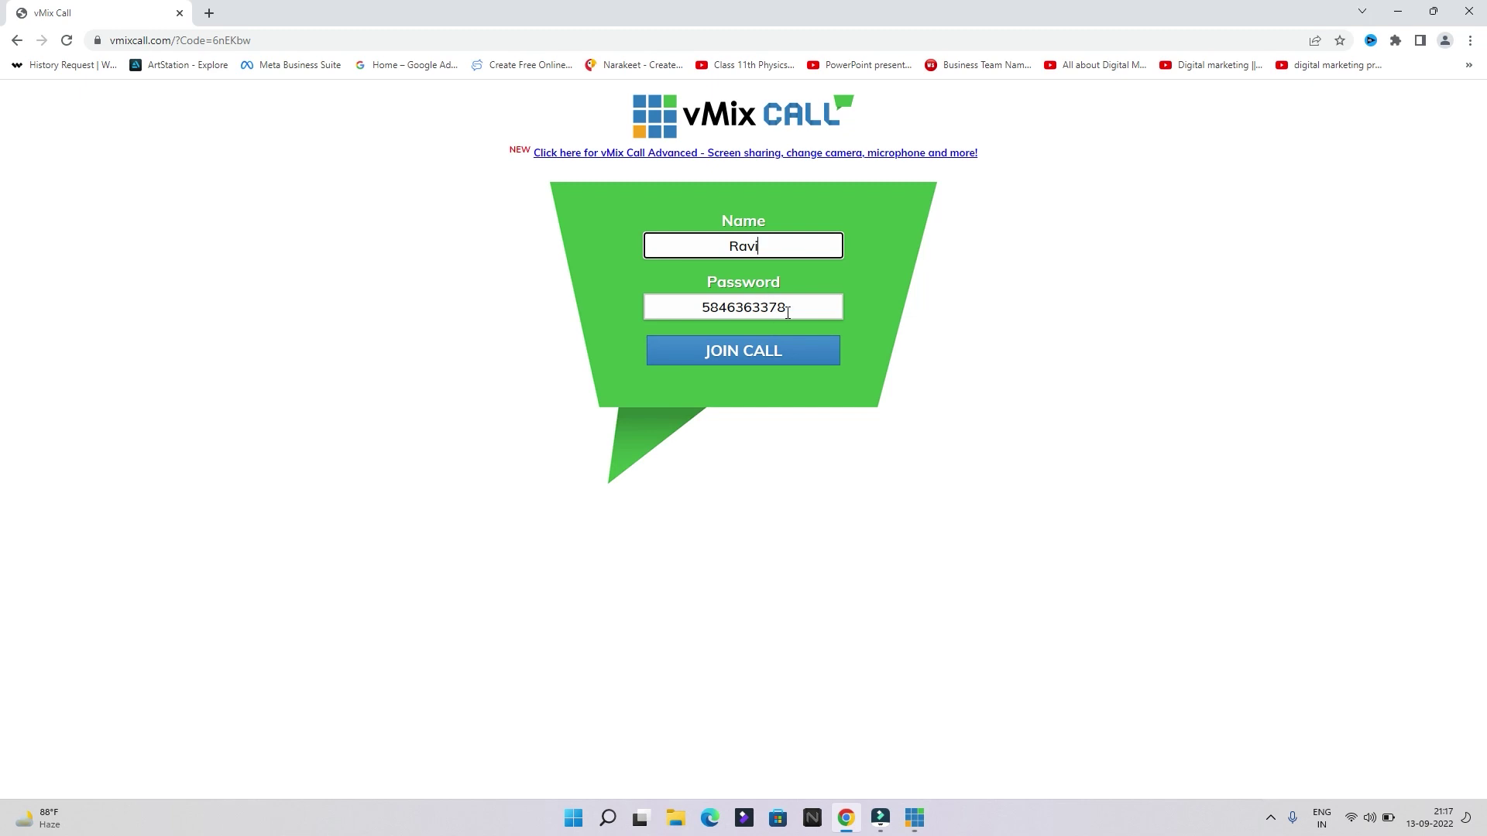
Join the call as guest, allow camera and microphone access, and toggle the camera off and on
{"action": "key", "text": "ctrl+l"}
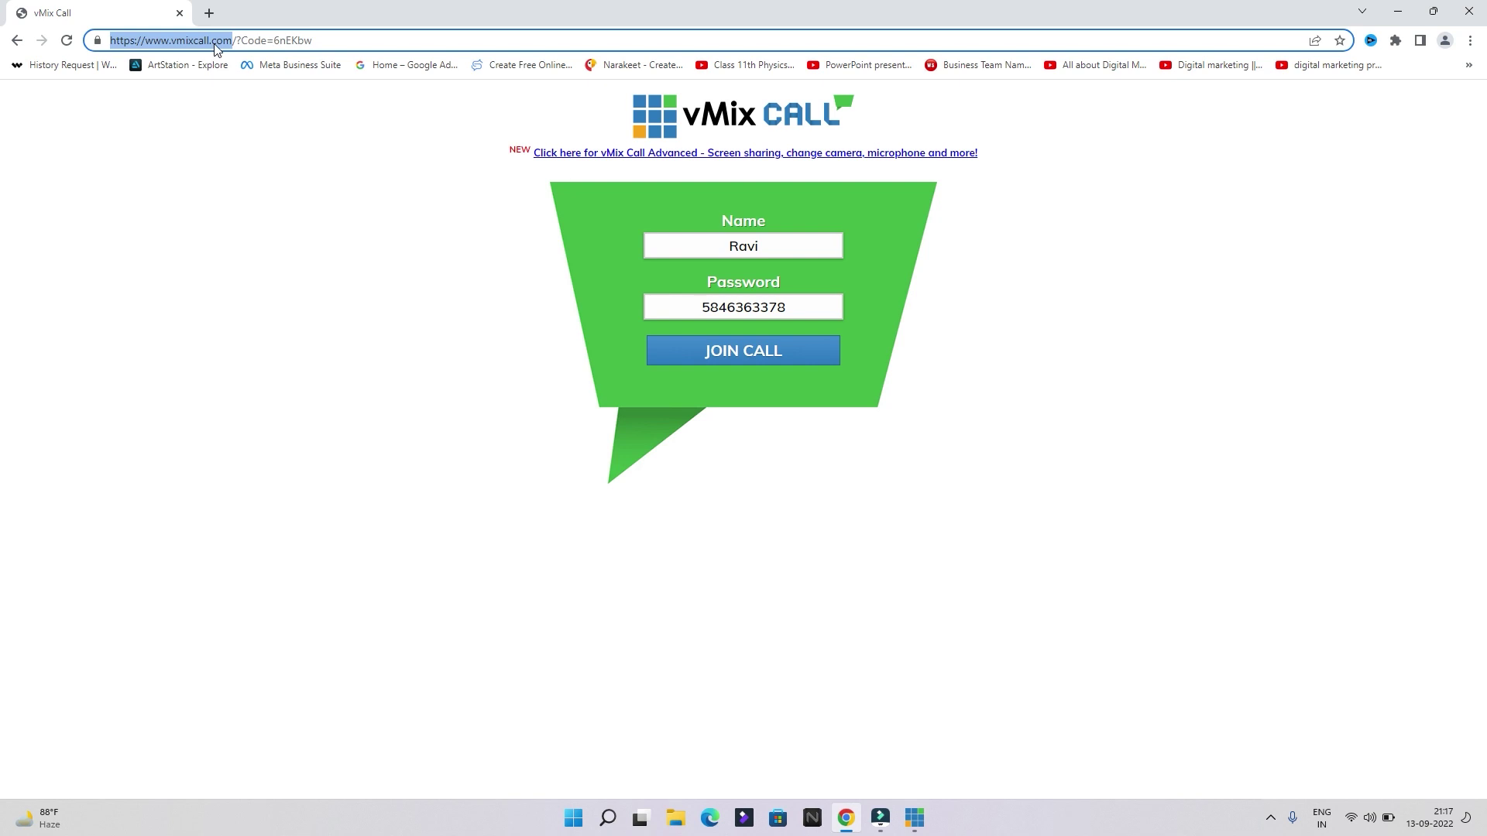
{"action": "left_click", "coordinate": [206, 138]}
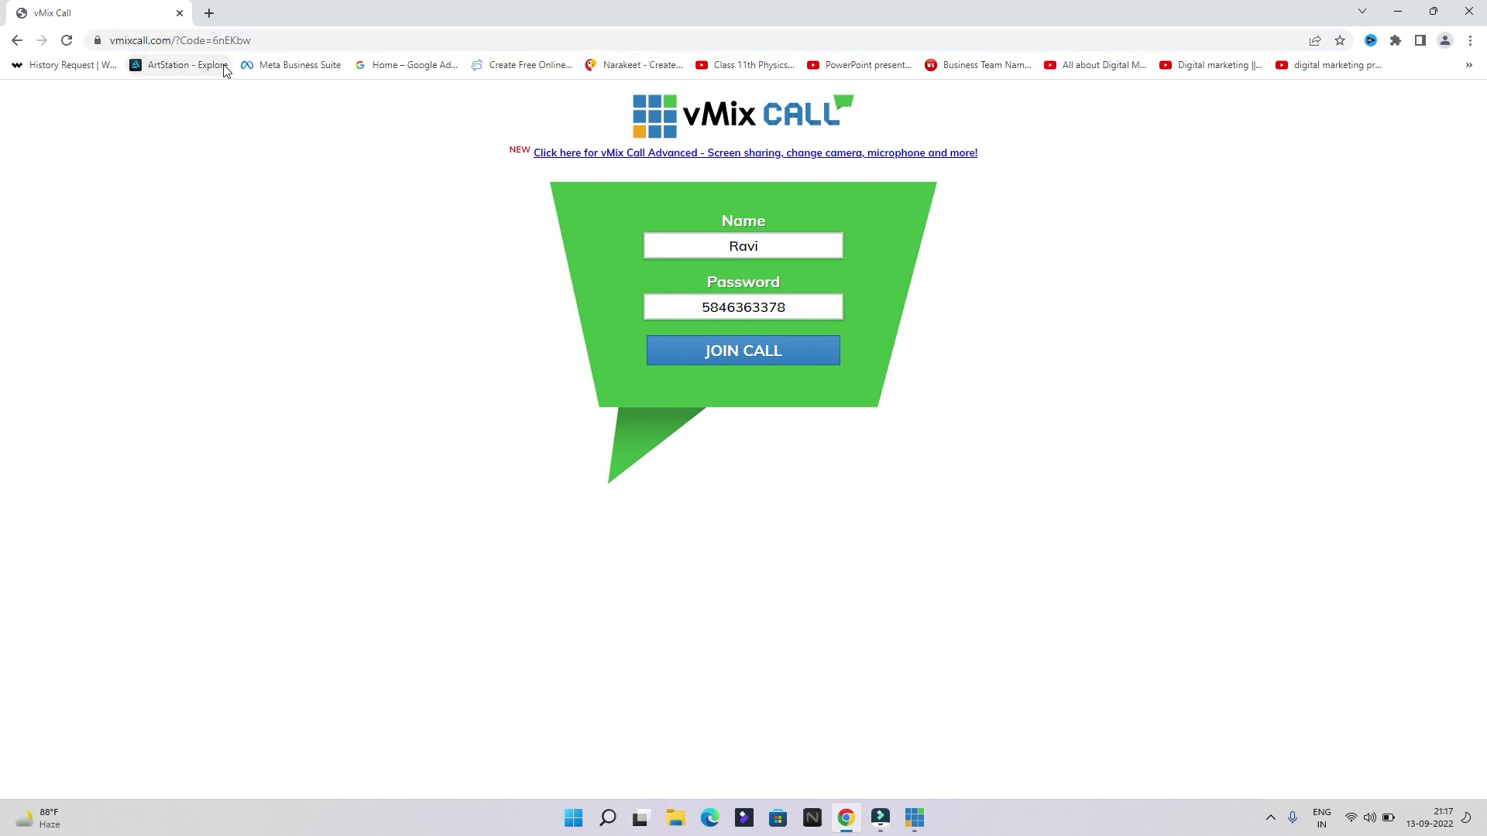
{"action": "left_click", "coordinate": [741, 355]}
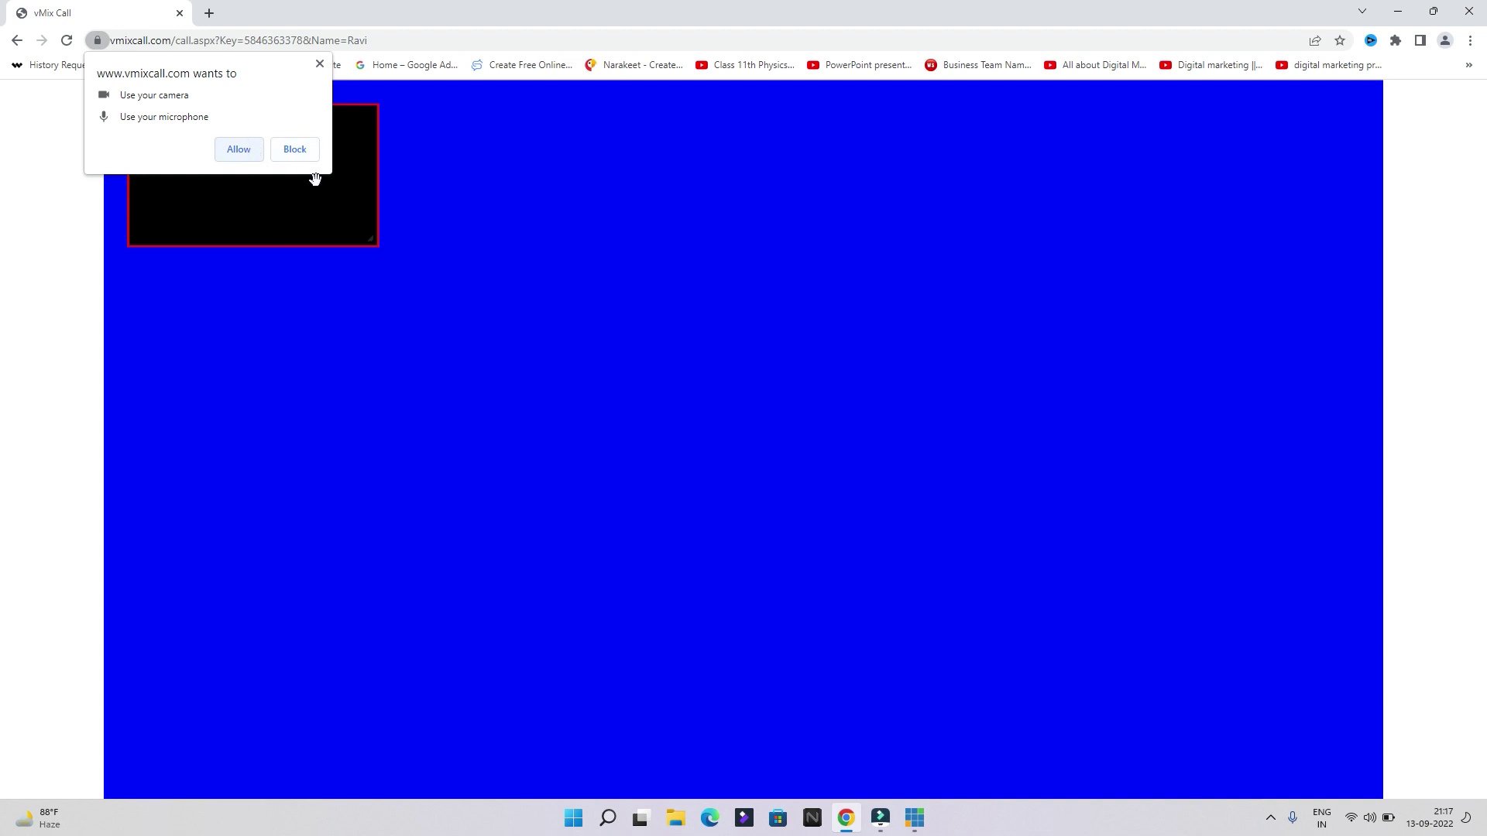
{"action": "left_click", "coordinate": [259, 150]}
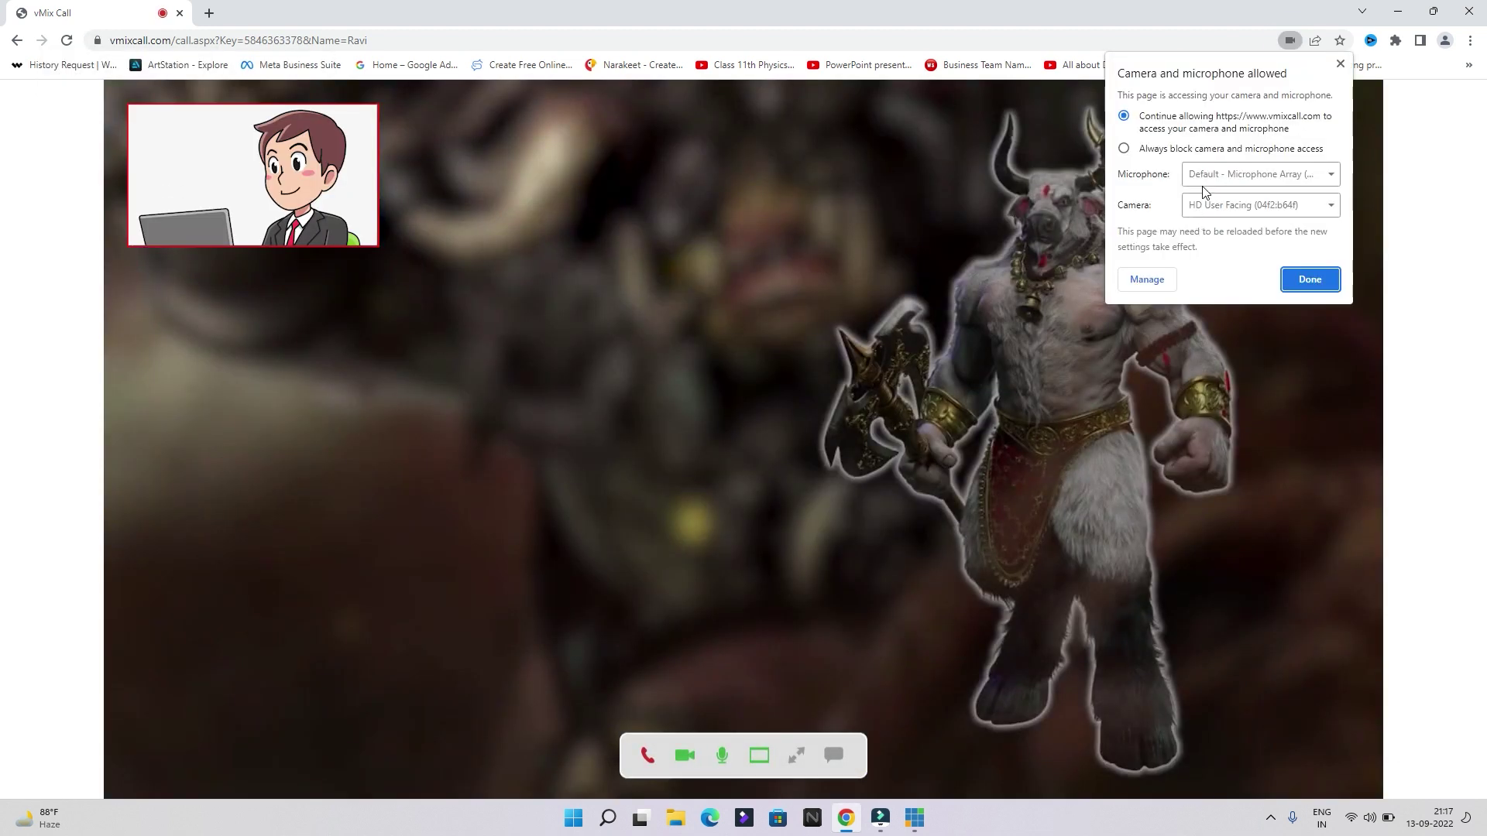
{"action": "left_click", "coordinate": [685, 756]}
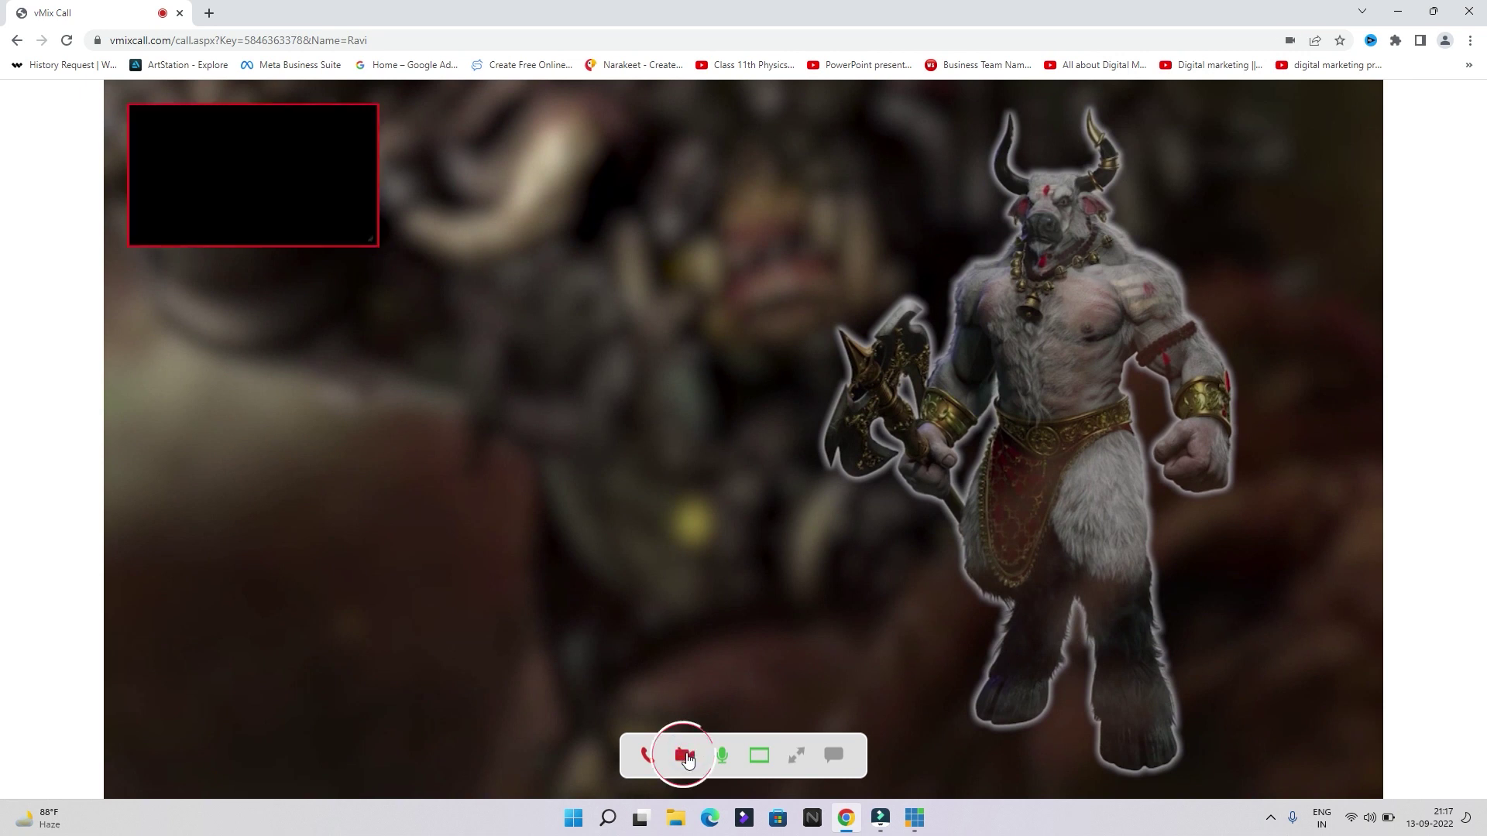
{"action": "left_click", "coordinate": [686, 757]}
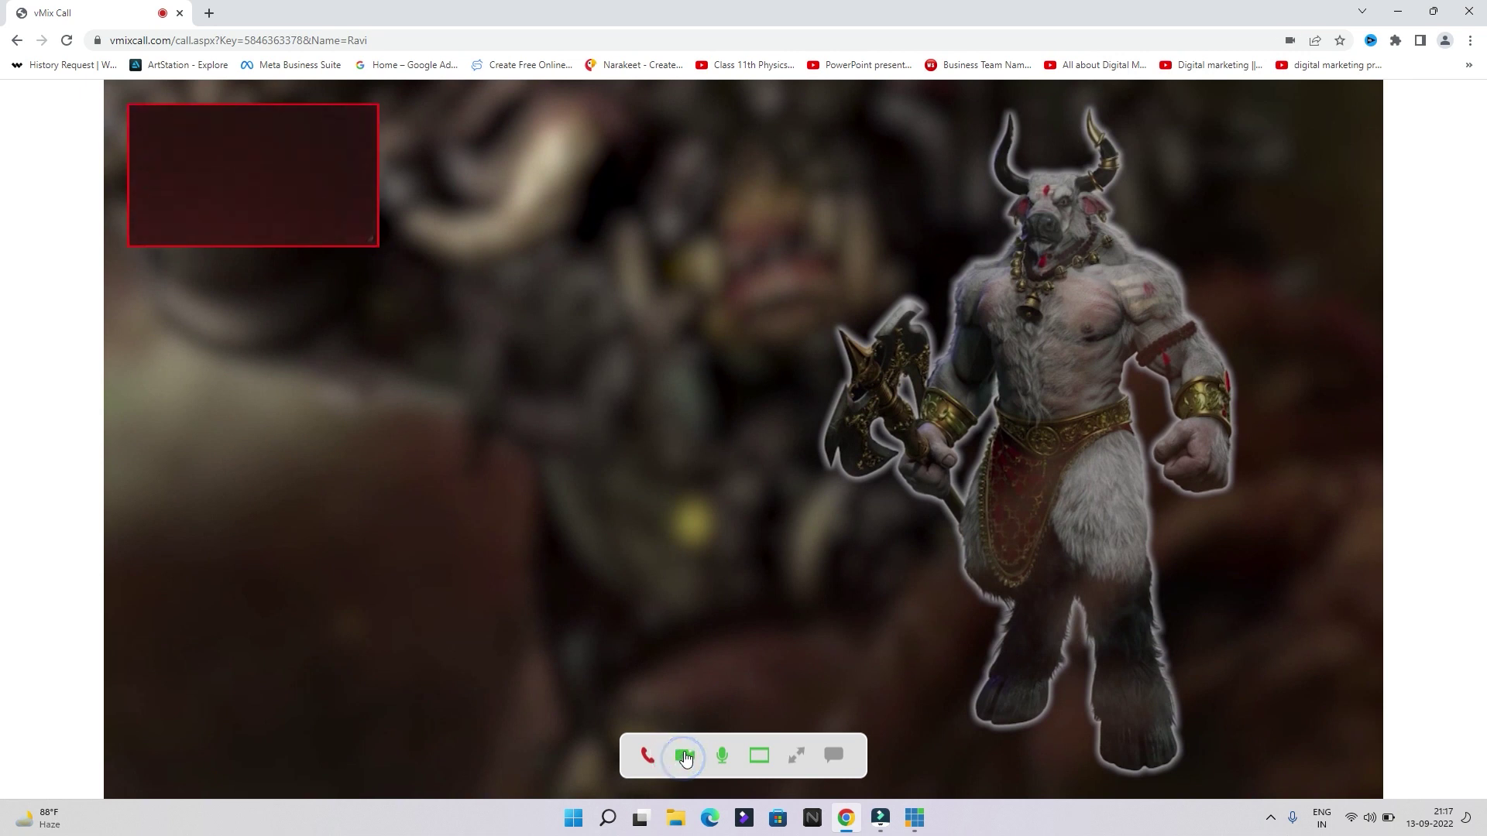